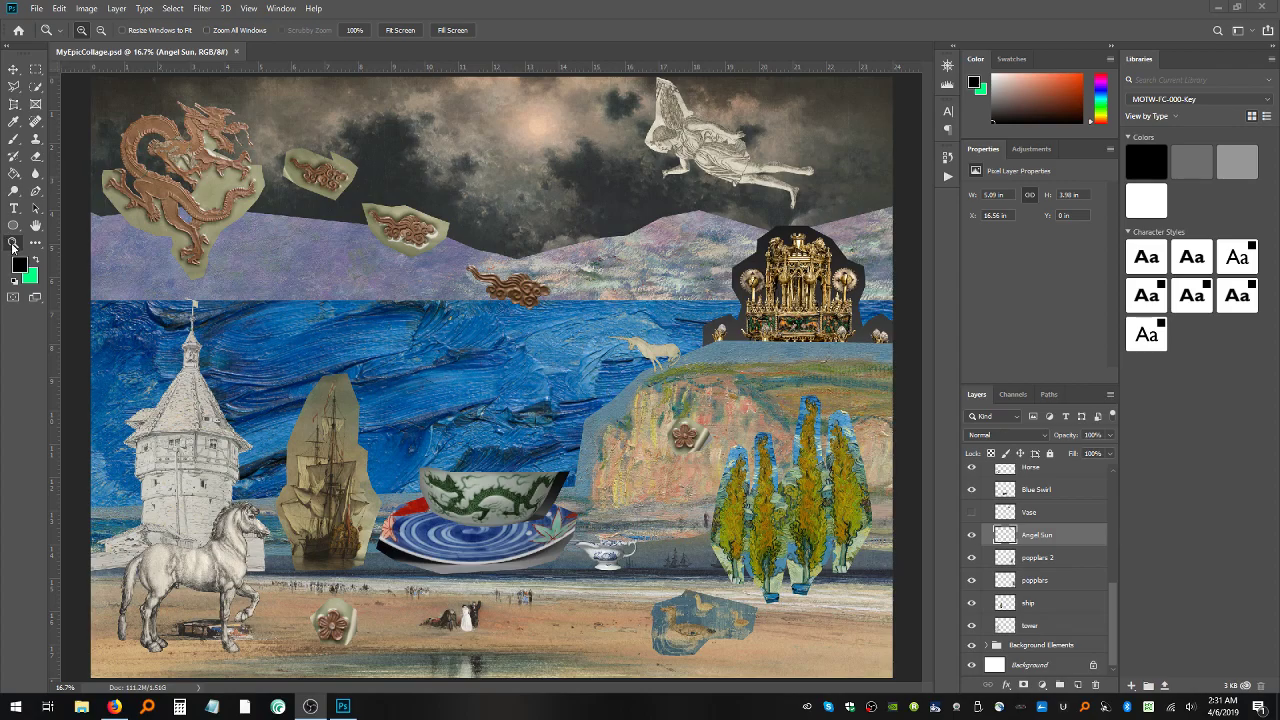
# - Outline the leftover paper beside the angel's lower wing, hair and face with the Polygonal Lasso, then delete it and deselect
pyautogui.click(722, 142)
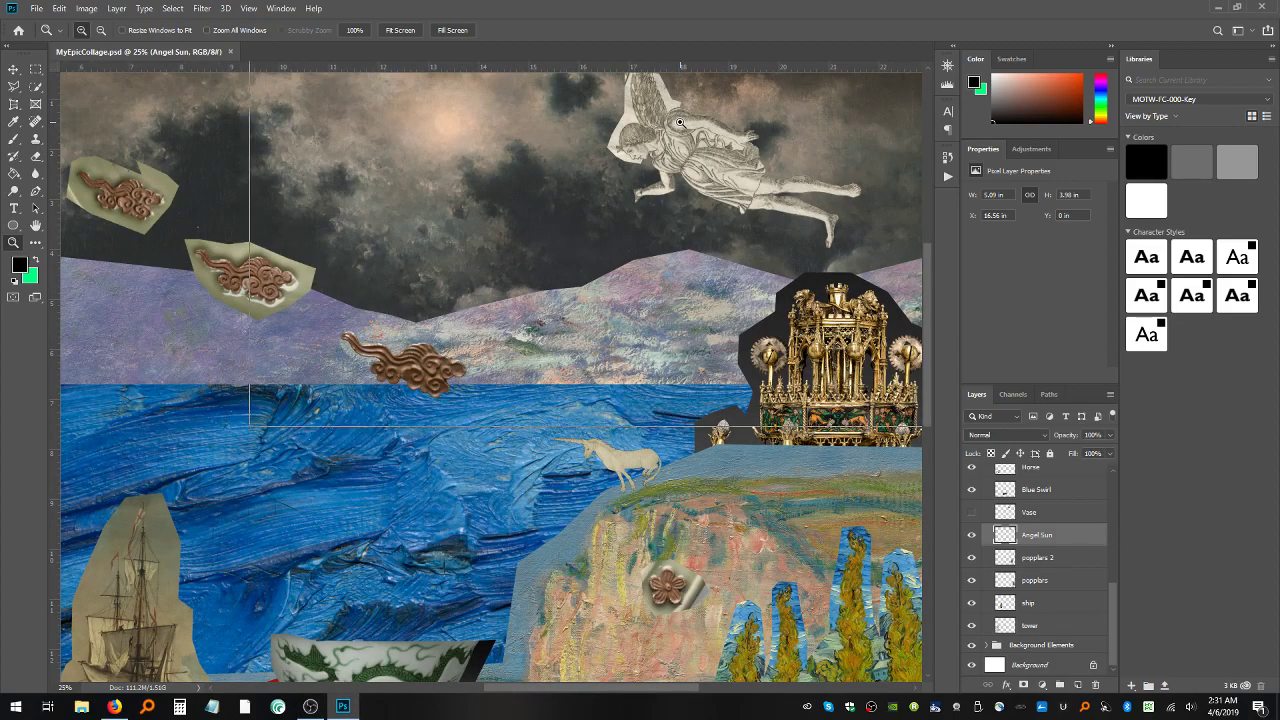
pyautogui.click(673, 118)
pyautogui.click(692, 122)
pyautogui.scroll(1, 746, 163)
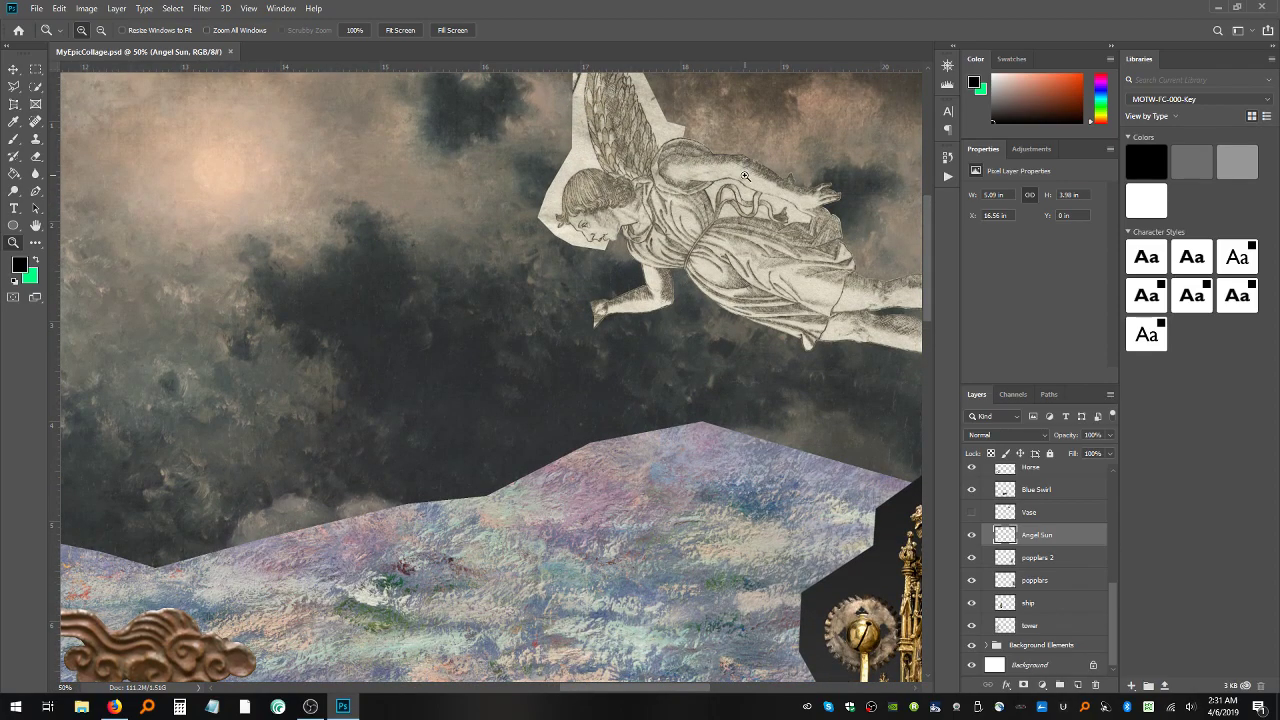
pyautogui.scroll(3, 660, 192)
pyautogui.scroll(1, 660, 192)
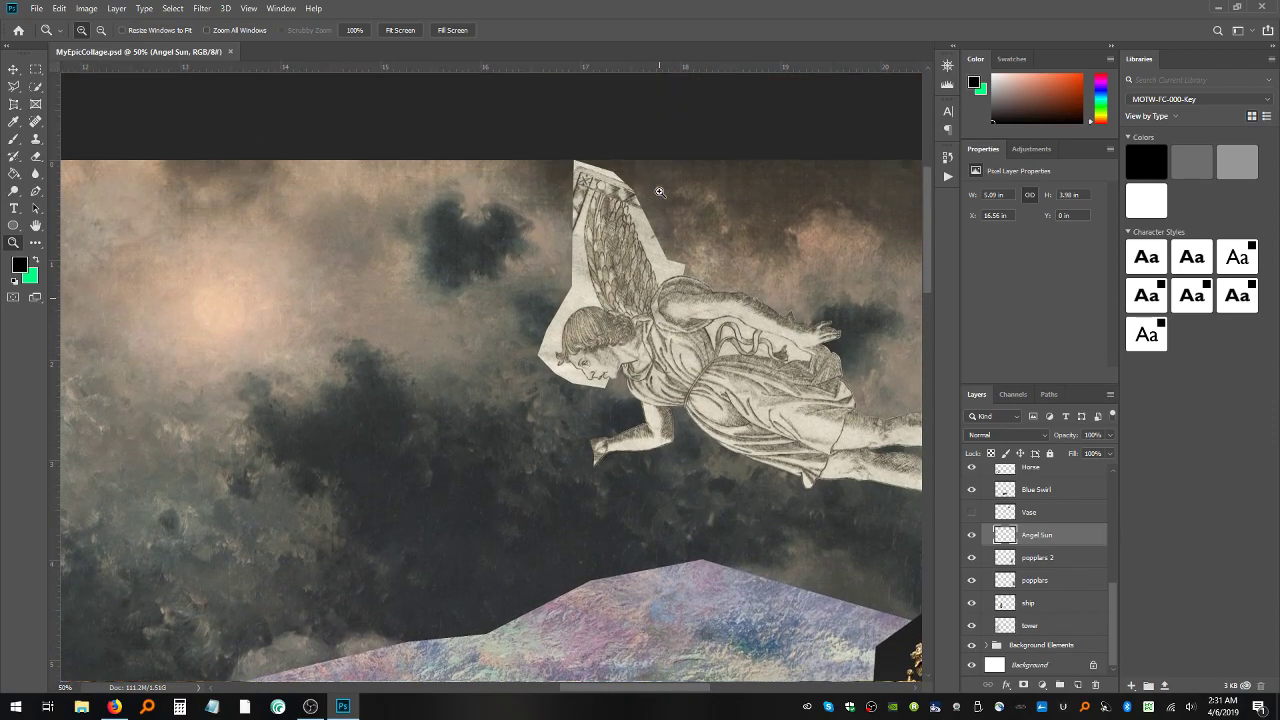
pyautogui.click(584, 241)
pyautogui.scroll(1, 621, 316)
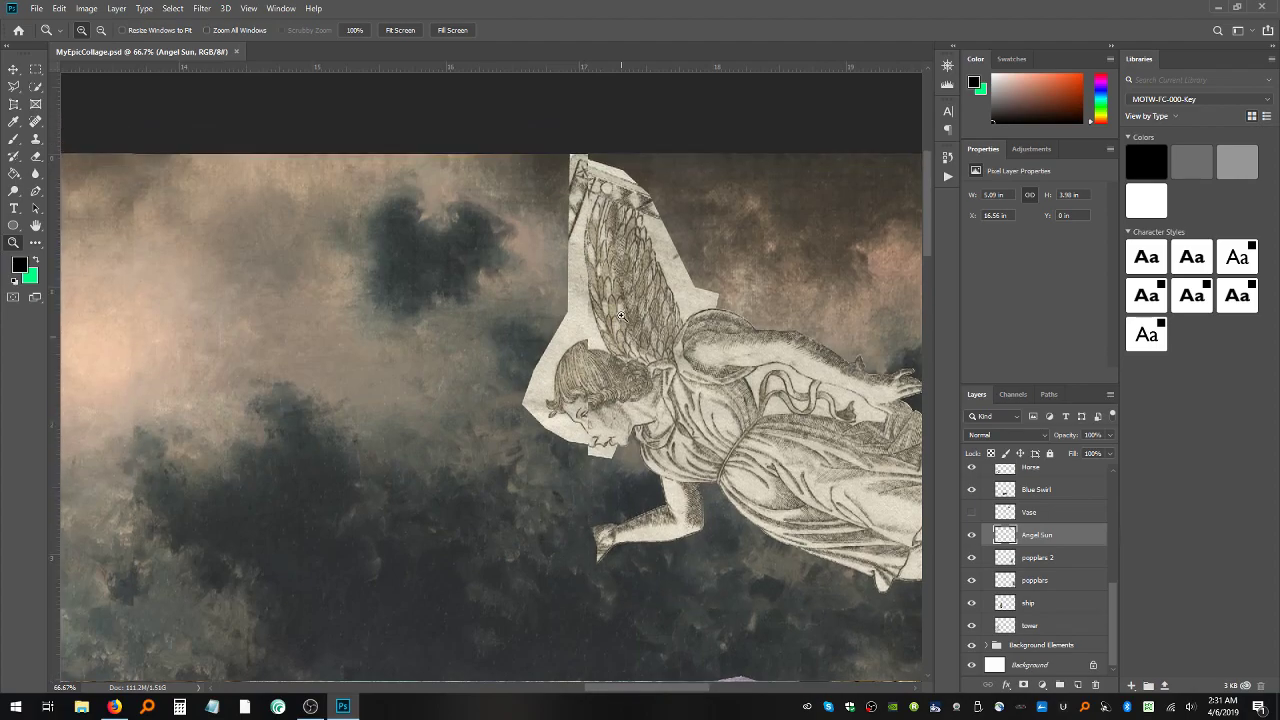
pyautogui.click(617, 400)
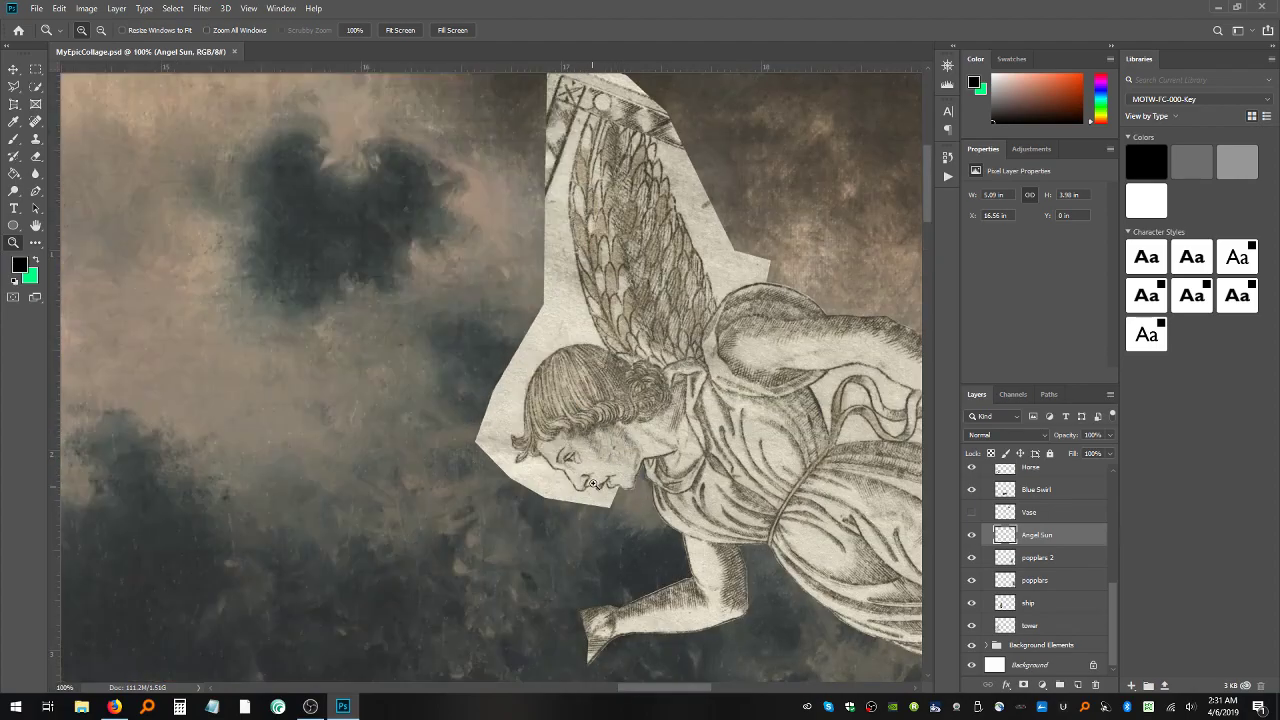
pyautogui.click(586, 564)
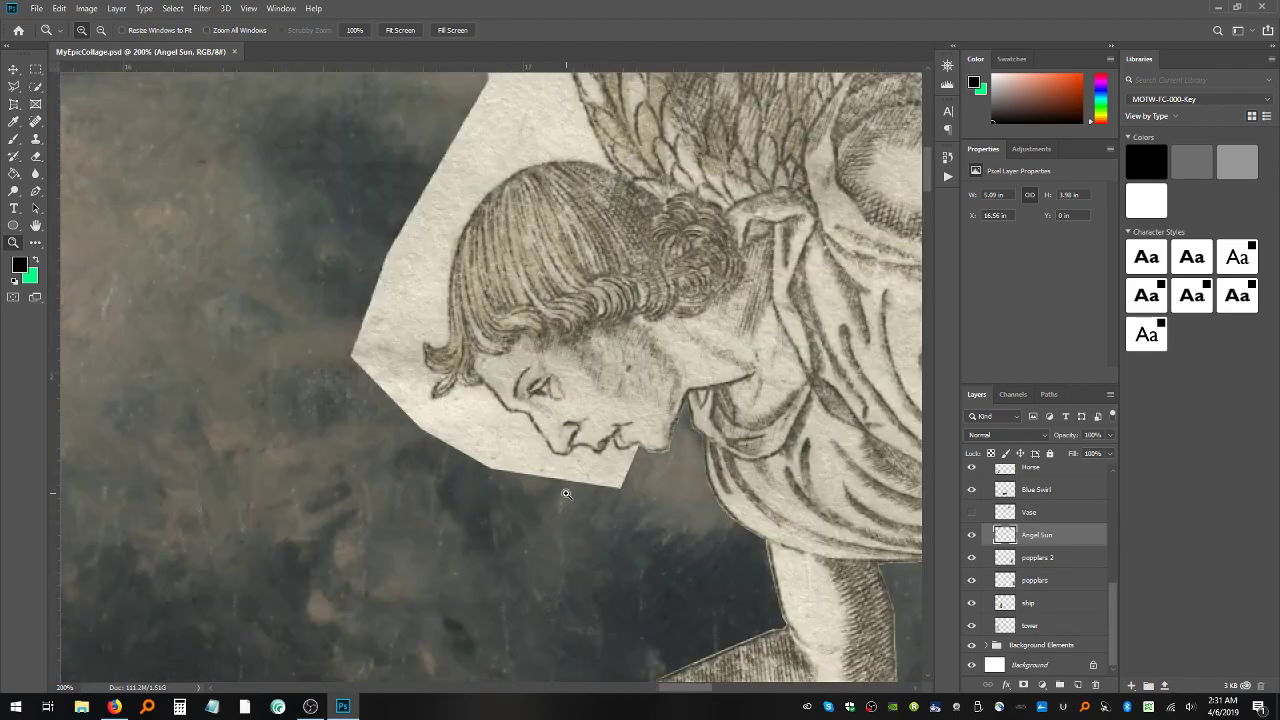
pyautogui.click(14, 87)
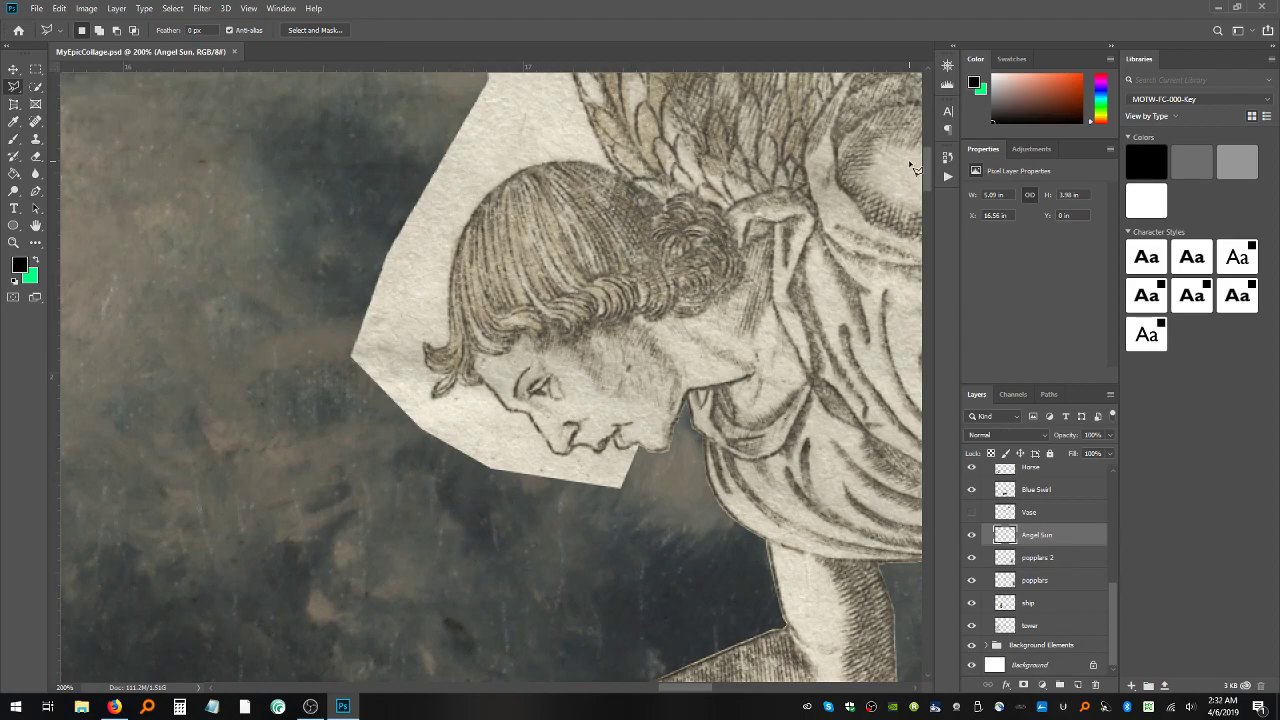
pyautogui.moveTo(926, 163)
pyautogui.mouseDown()
pyautogui.moveTo(928, 223)
pyautogui.moveTo(927, 154)
pyautogui.mouseUp()
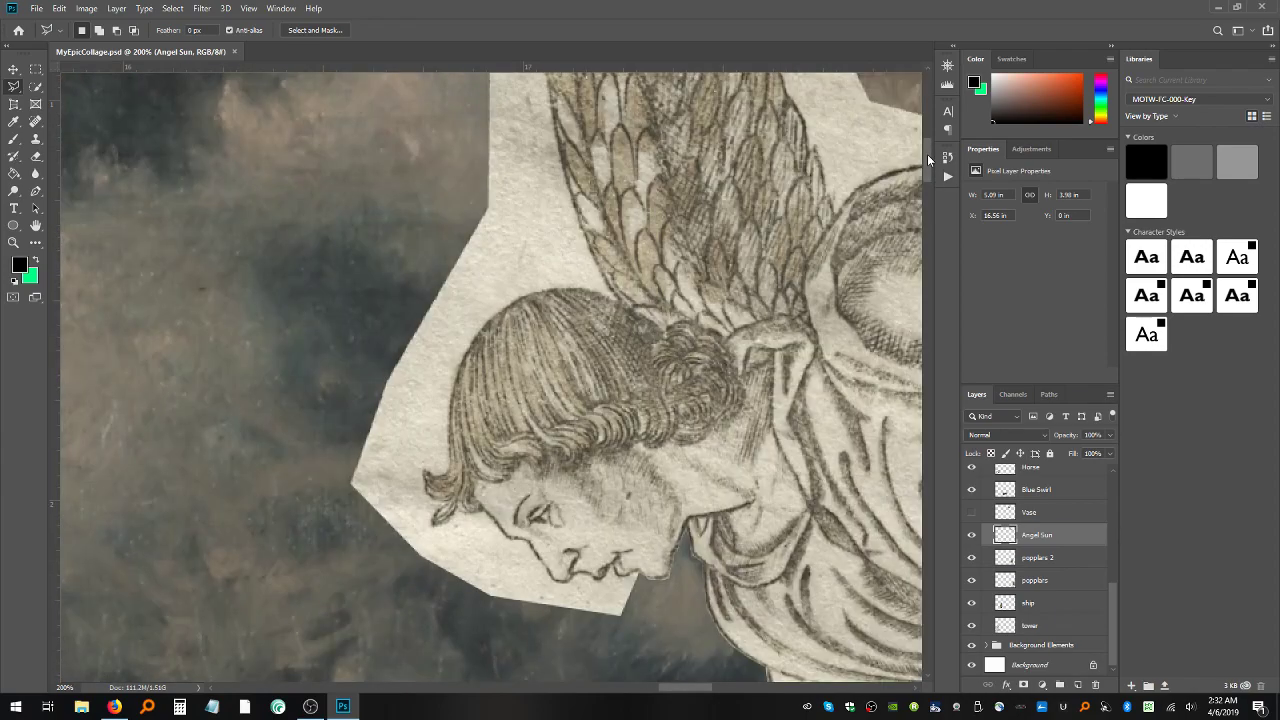
pyautogui.click(207, 107)
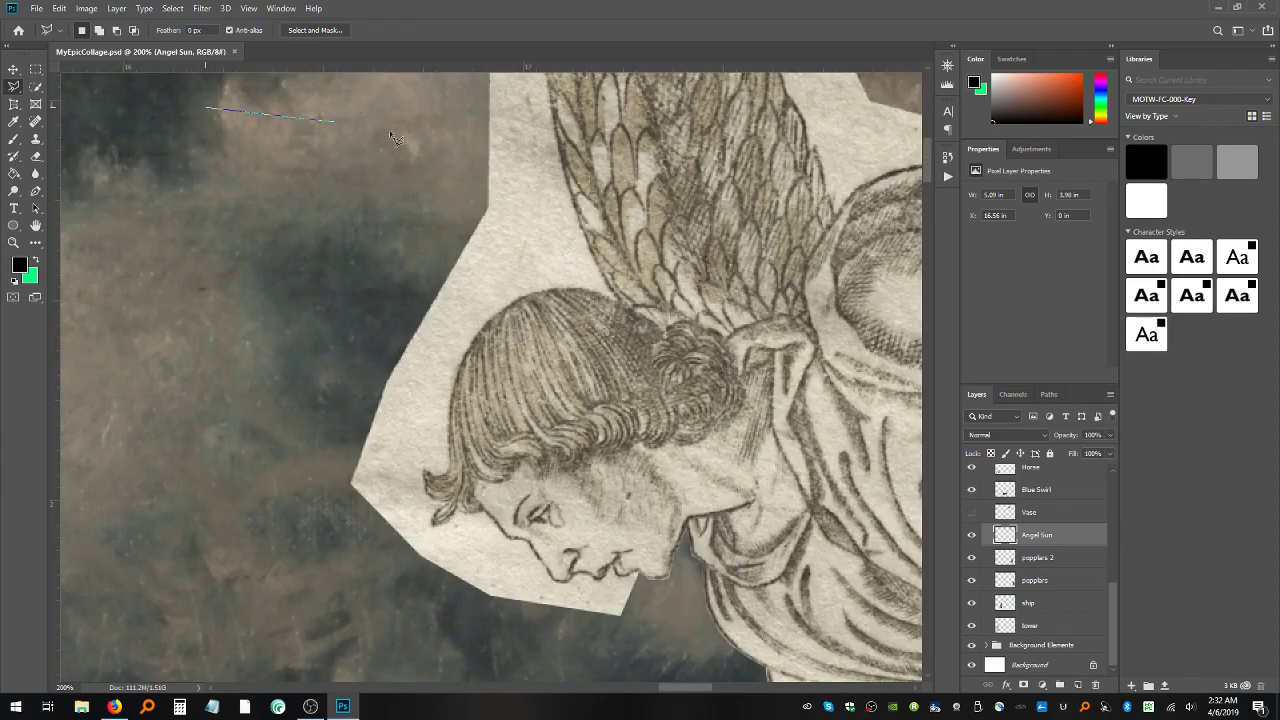
pyautogui.click(555, 128)
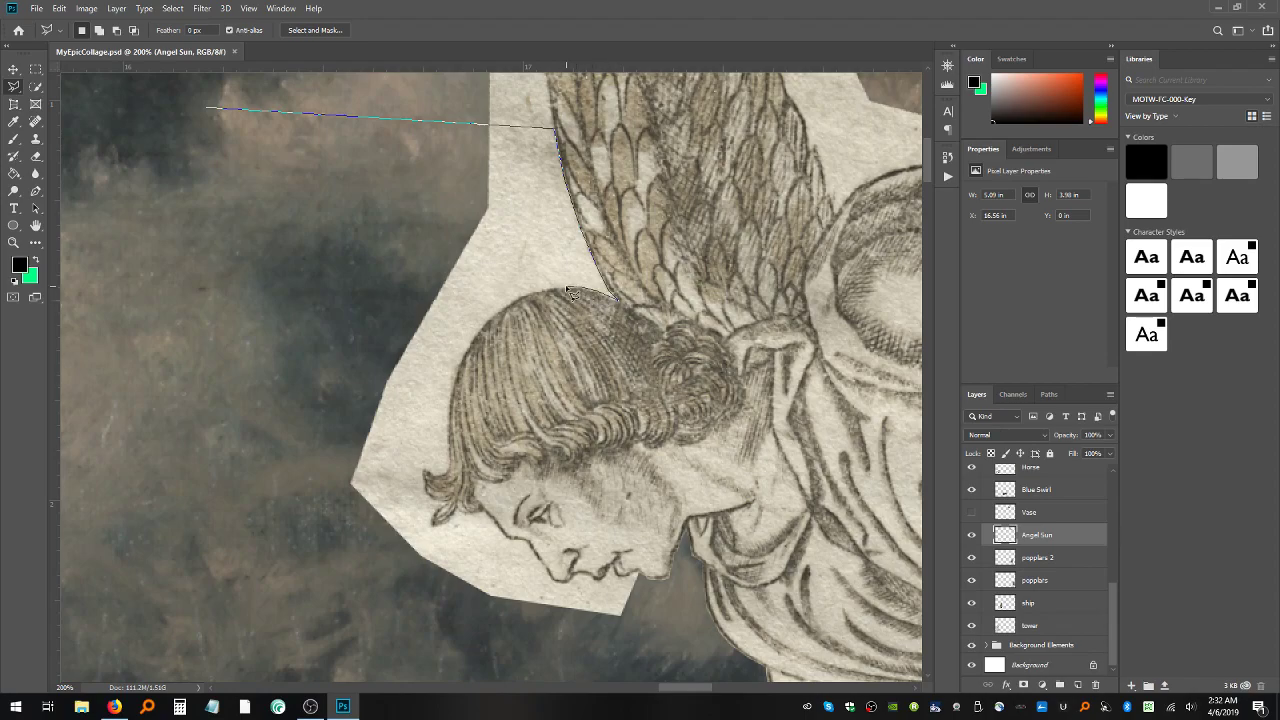
pyautogui.moveTo(547, 293)
pyautogui.mouseDown()
pyautogui.moveTo(477, 326)
pyautogui.moveTo(439, 392)
pyautogui.moveTo(459, 381)
pyautogui.moveTo(440, 437)
pyautogui.moveTo(449, 427)
pyautogui.moveTo(451, 474)
pyautogui.moveTo(426, 476)
pyautogui.moveTo(432, 507)
pyautogui.moveTo(453, 511)
pyautogui.moveTo(432, 514)
pyautogui.moveTo(442, 536)
pyautogui.moveTo(488, 516)
pyautogui.moveTo(577, 587)
pyautogui.mouseUp()
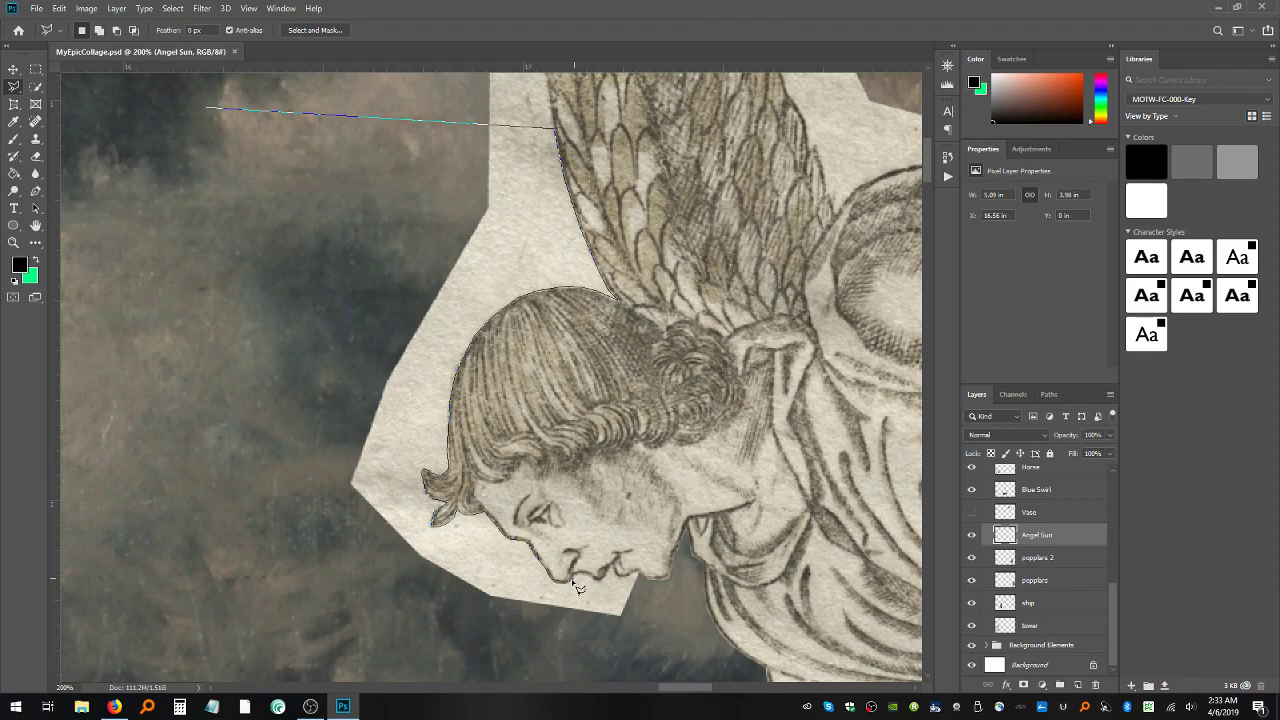
pyautogui.scroll(2, 577, 588)
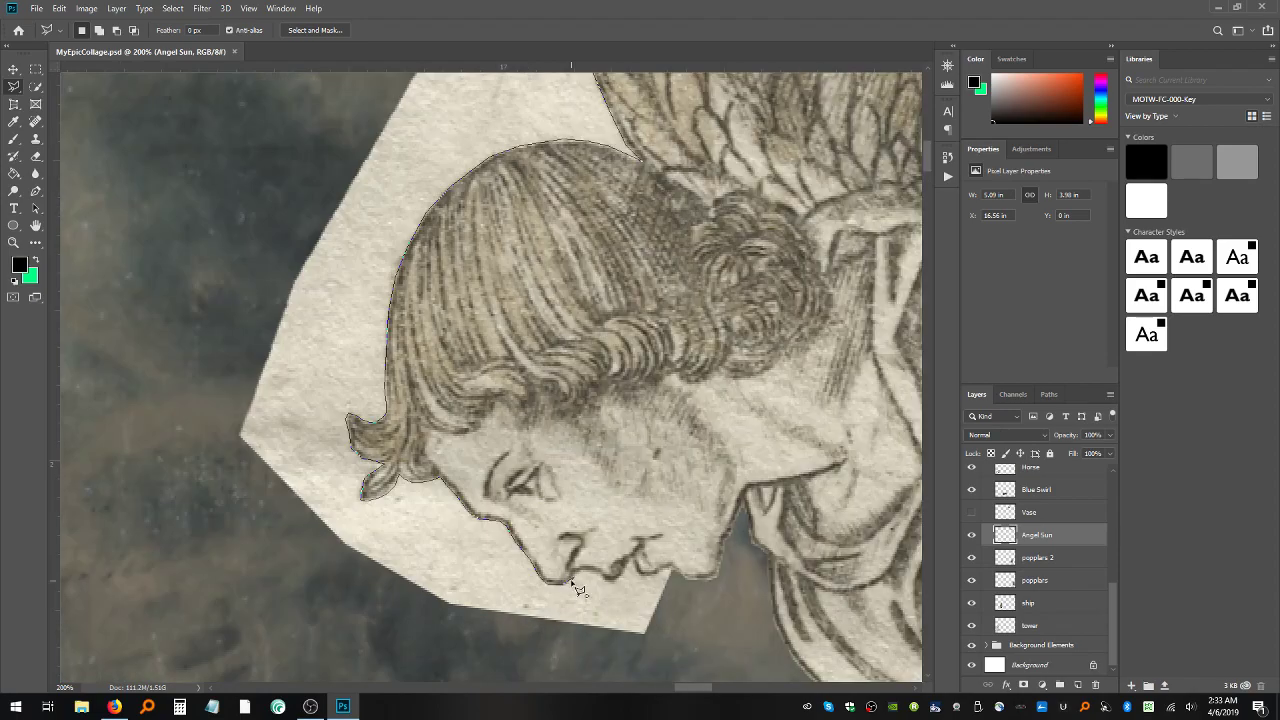
pyautogui.moveTo(577, 588)
pyautogui.mouseDown()
pyautogui.moveTo(592, 574)
pyautogui.moveTo(565, 600)
pyautogui.moveTo(582, 574)
pyautogui.moveTo(631, 590)
pyautogui.moveTo(652, 556)
pyautogui.mouseUp()
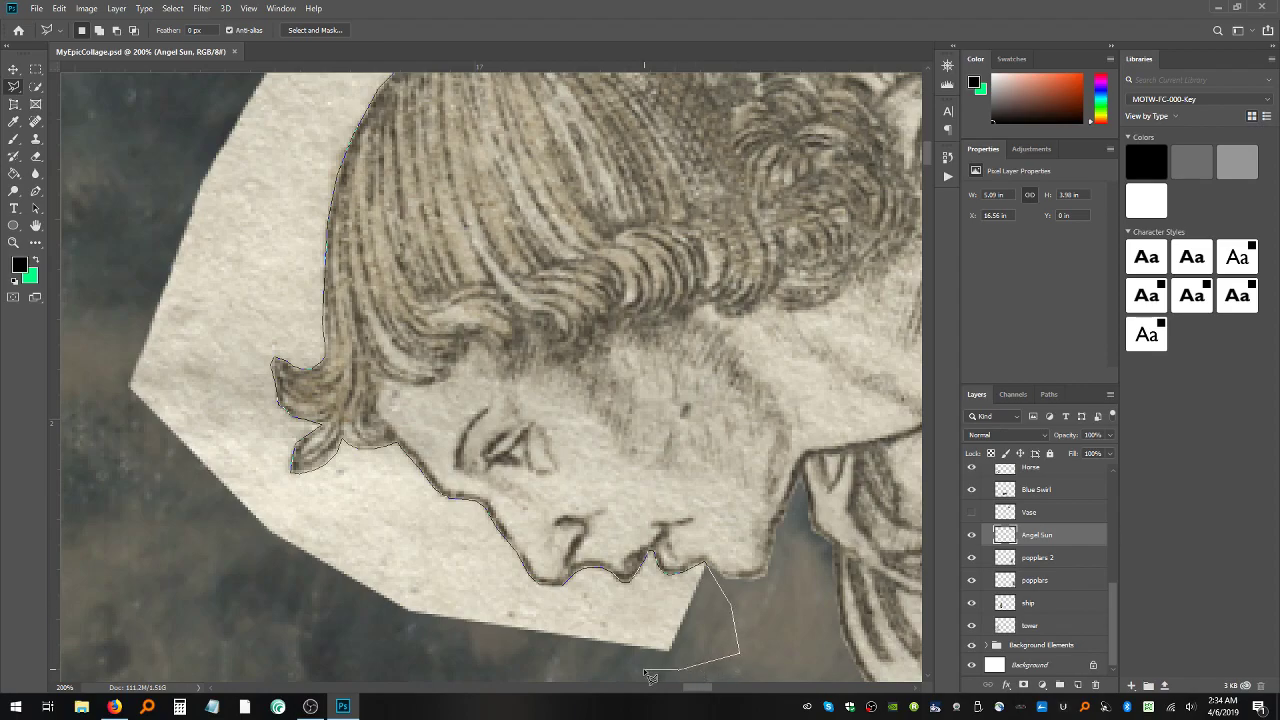
pyautogui.click(237, 606)
pyautogui.click(108, 557)
pyautogui.click(97, 416)
pyautogui.click(115, 105)
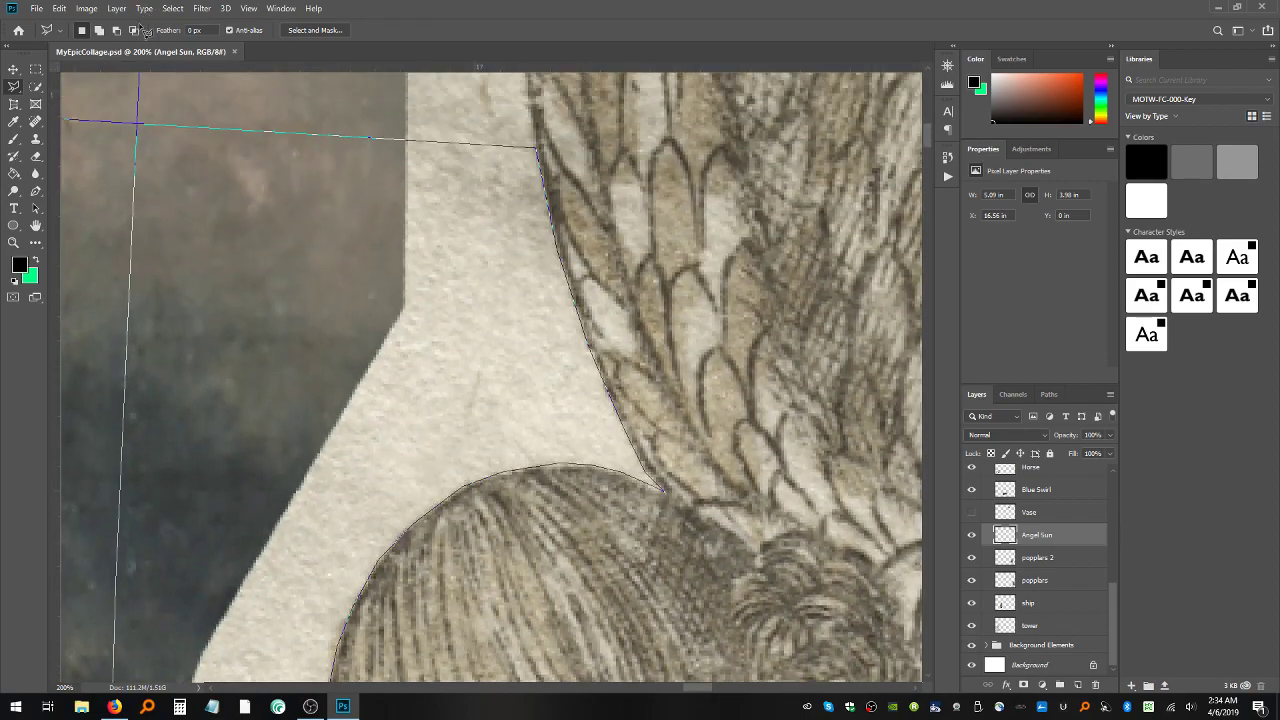
pyautogui.doubleClick(122, 222)
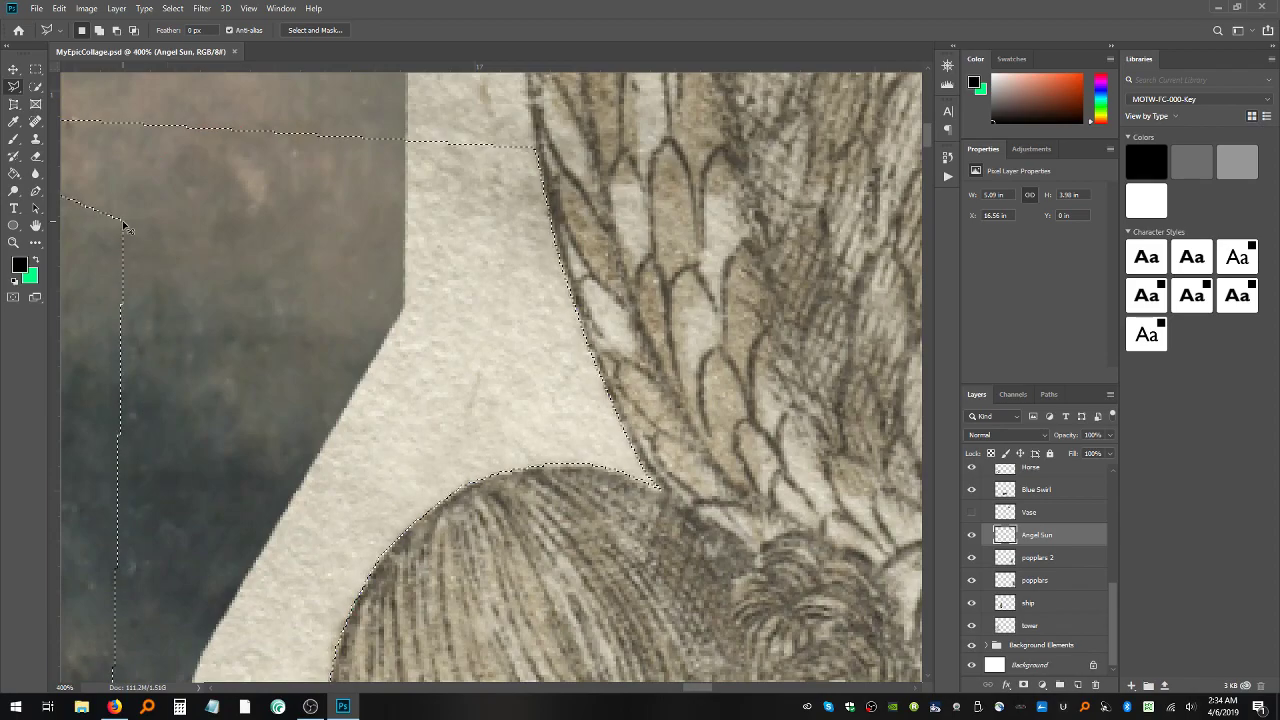
pyautogui.hotkey('ctrl', '-')
pyautogui.hotkey('ctrl', '-')
pyautogui.hotkey('ctrl', '-')
pyautogui.hotkey('ctrl', '-')
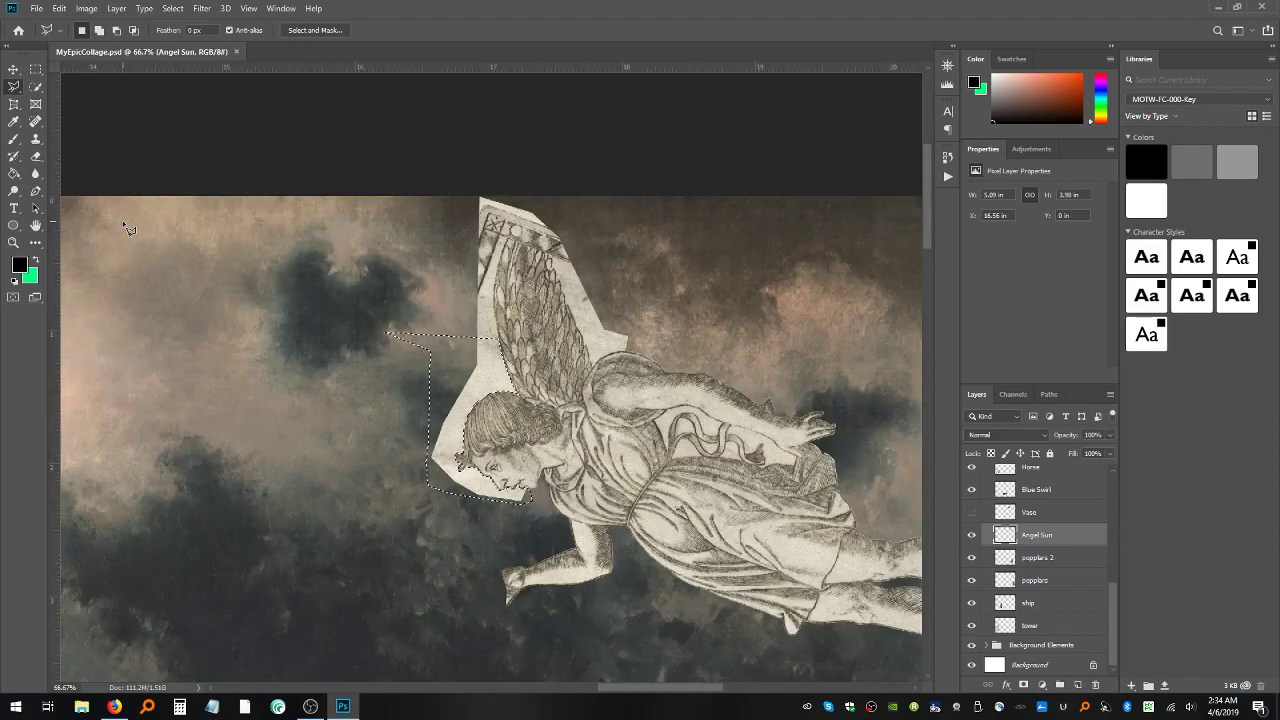
pyautogui.press('Delete')
pyautogui.hotkey('ctrl', 'd')
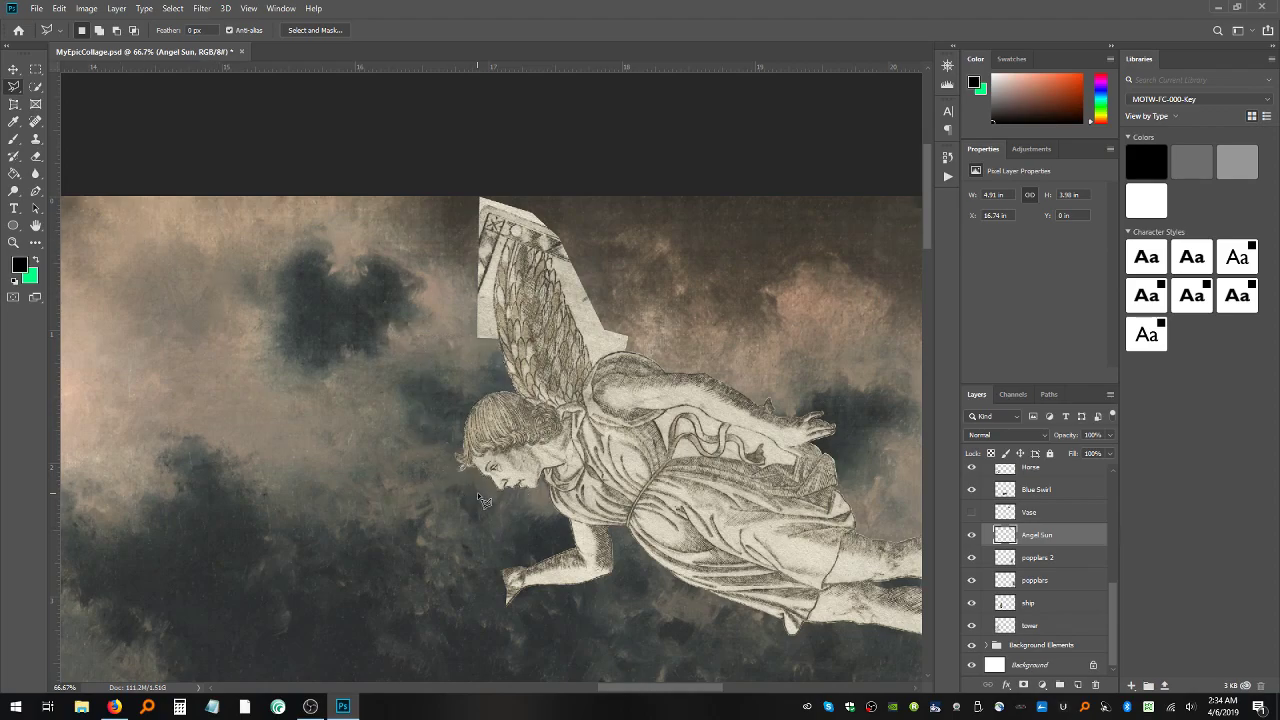
# - Outline the leftover paper around the upper outer edge and tip of the angel's wing with the Polygonal Lasso, then delete it and deselect
pyautogui.click(13, 242)
pyautogui.click(491, 237)
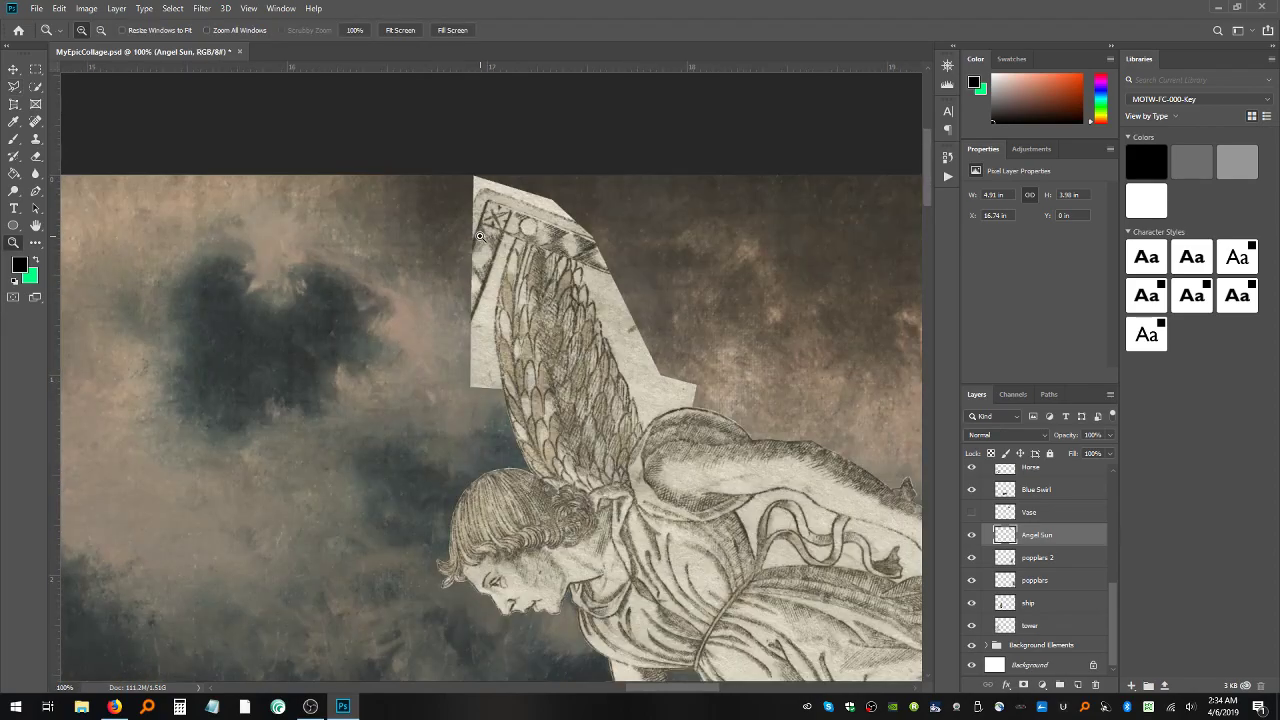
pyautogui.click(491, 237)
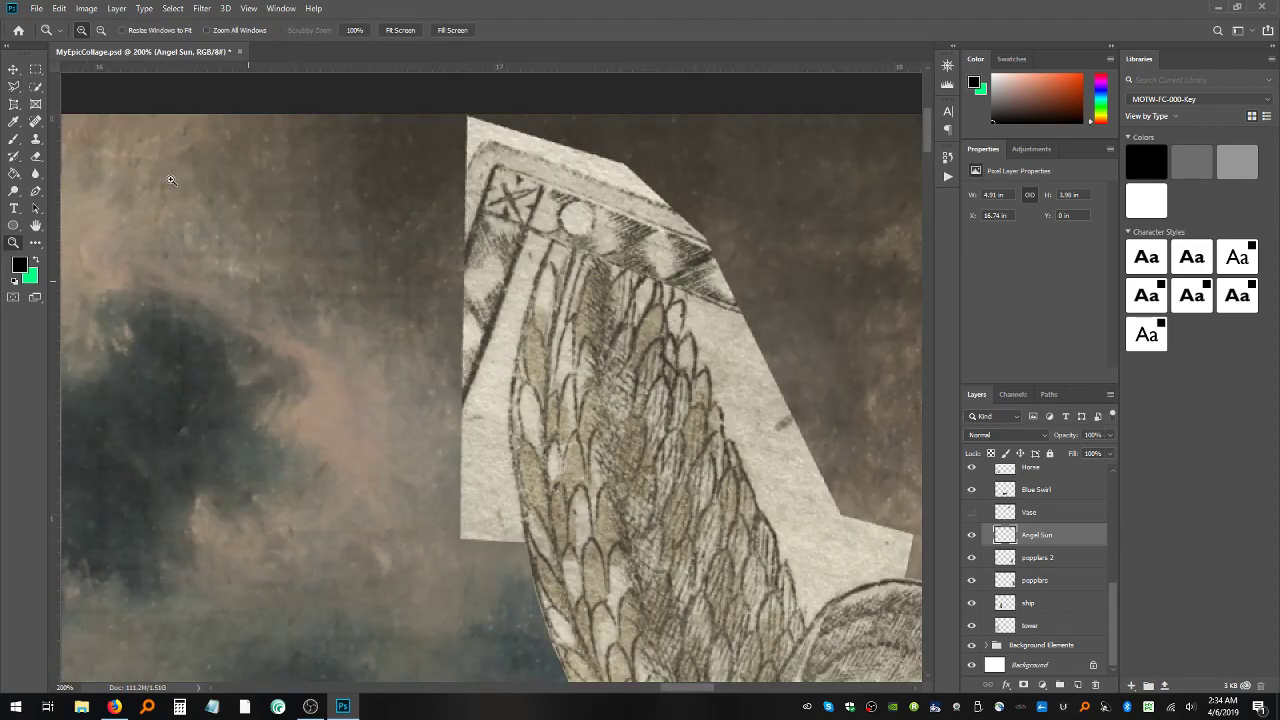
pyautogui.click(13, 86)
pyautogui.click(309, 395)
pyautogui.click(381, 528)
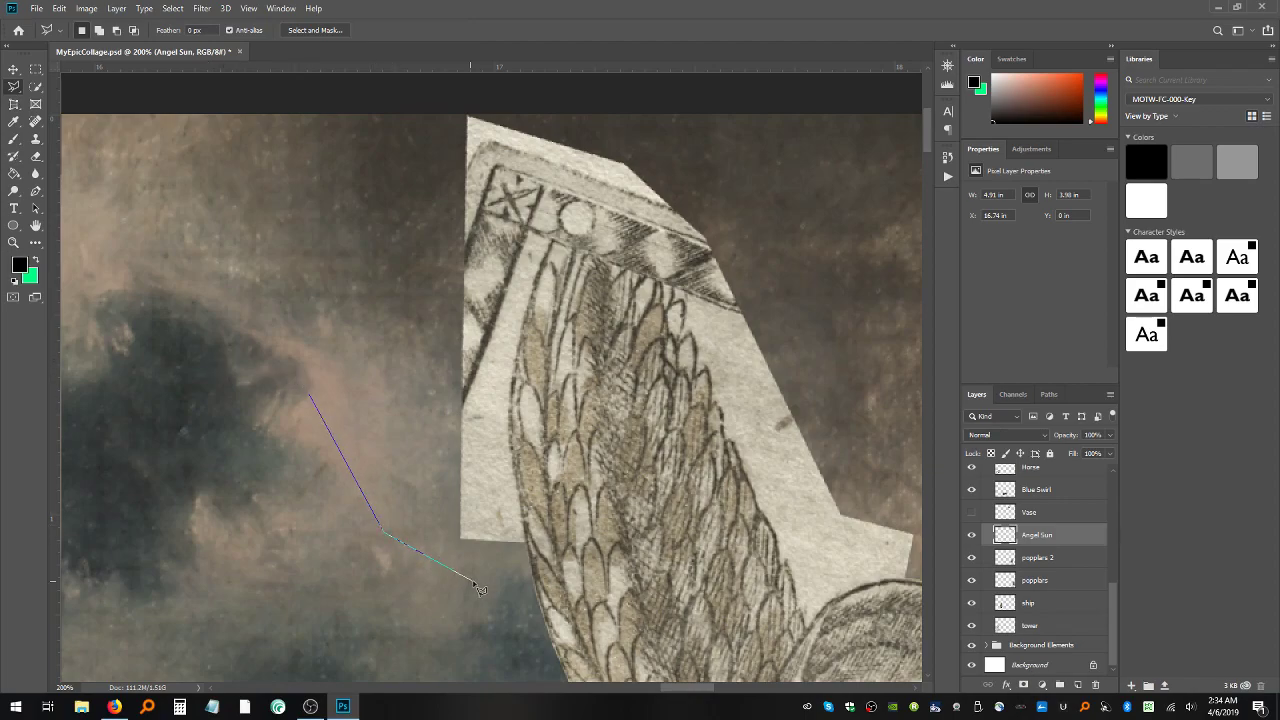
pyautogui.click(526, 548)
pyautogui.click(511, 399)
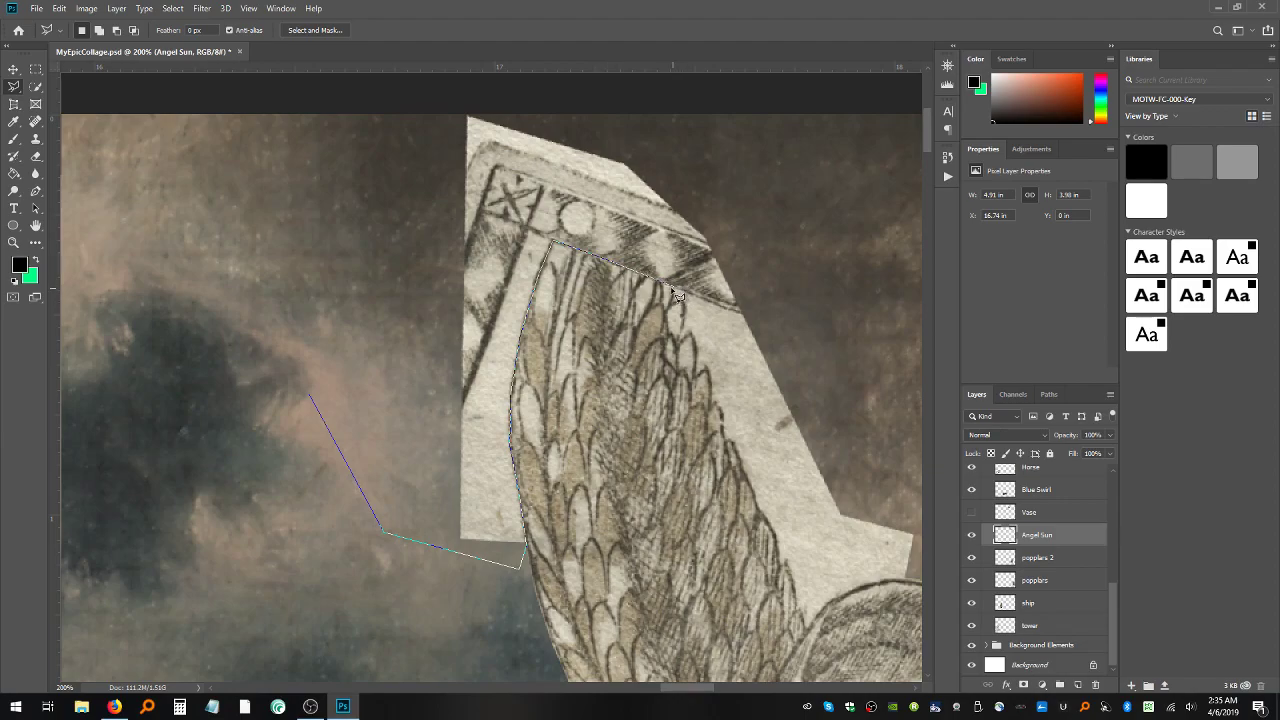
pyautogui.click(763, 322)
pyautogui.click(772, 266)
pyautogui.click(603, 120)
pyautogui.click(388, 94)
pyautogui.click(296, 162)
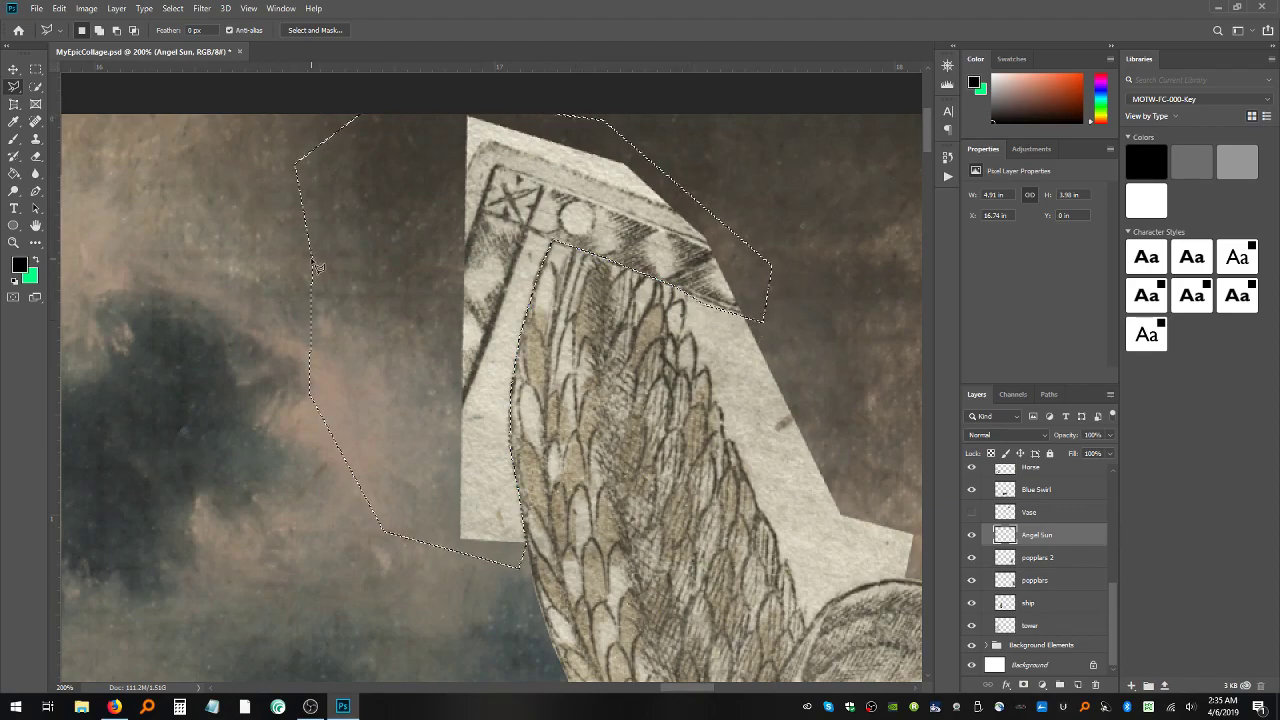
pyautogui.doubleClick(312, 263)
pyautogui.press('Delete')
pyautogui.hotkey('ctrl', 'd')
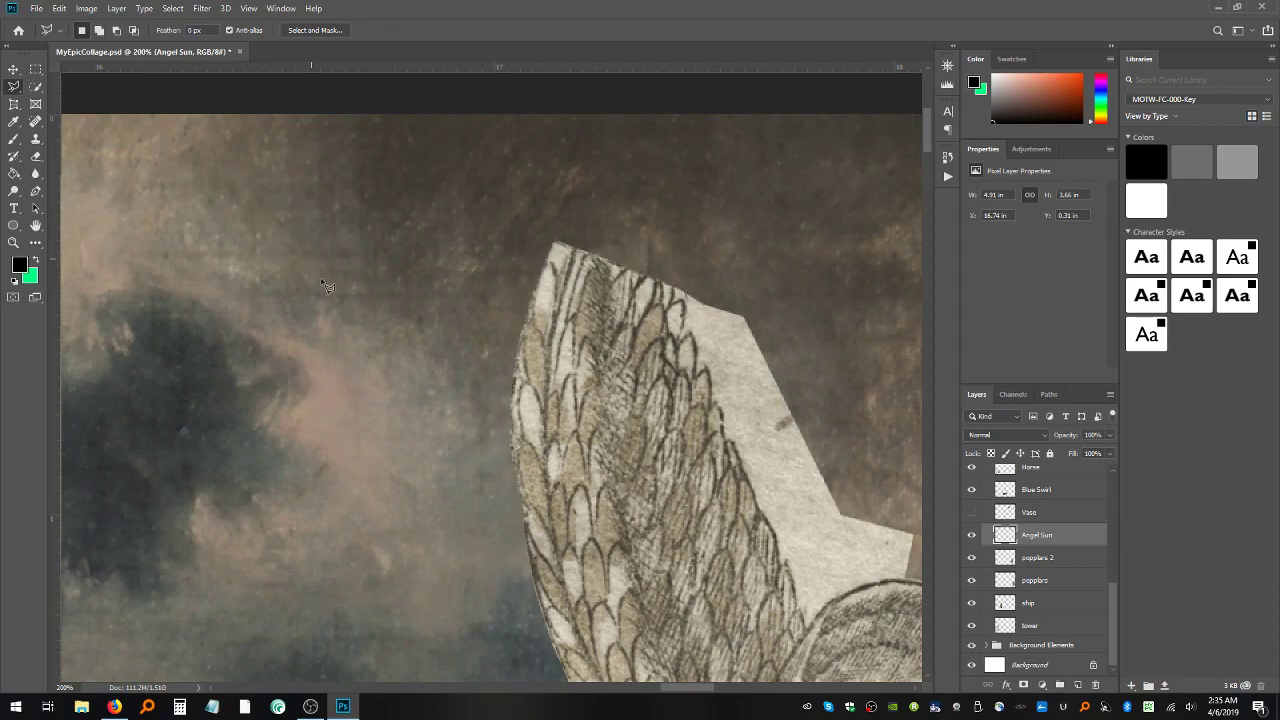
# - Select the leftover paper between the wing's feathered inner edge and the angel's shoulder, then delete it and deselect
pyautogui.scroll(-1, 863, 493)
pyautogui.click(818, 223)
pyautogui.click(667, 218)
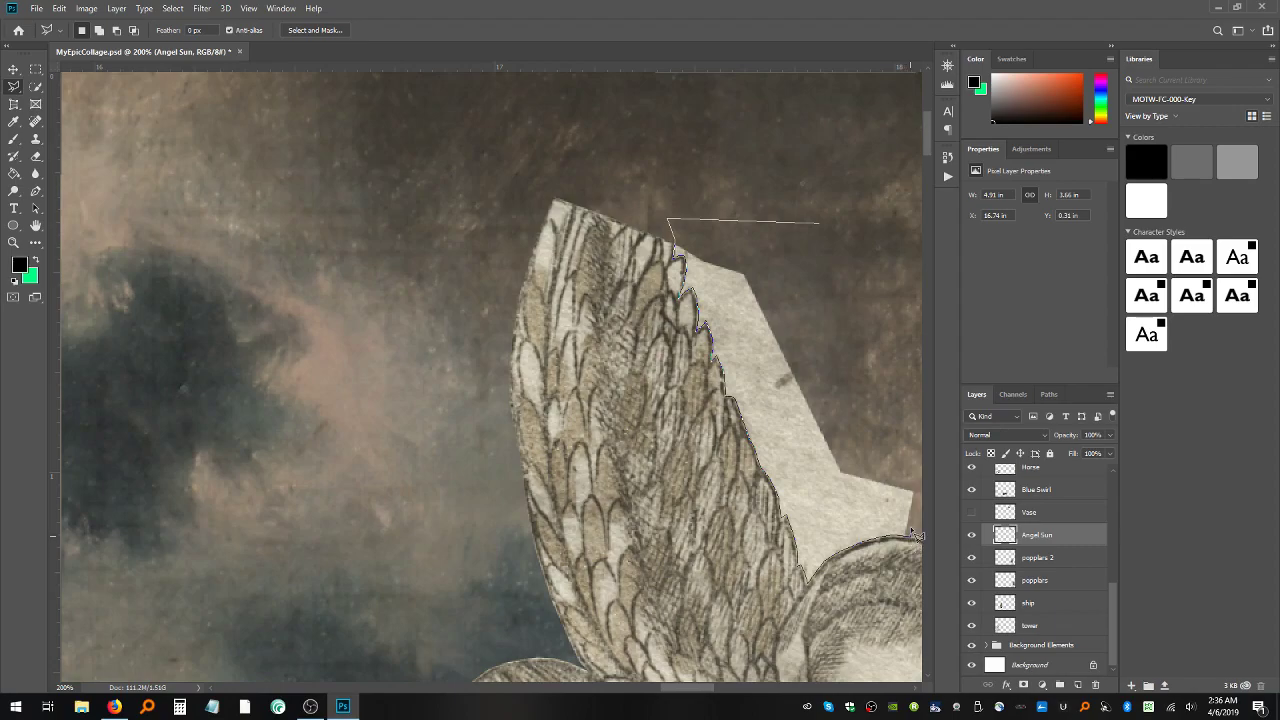
pyautogui.doubleClick(893, 297)
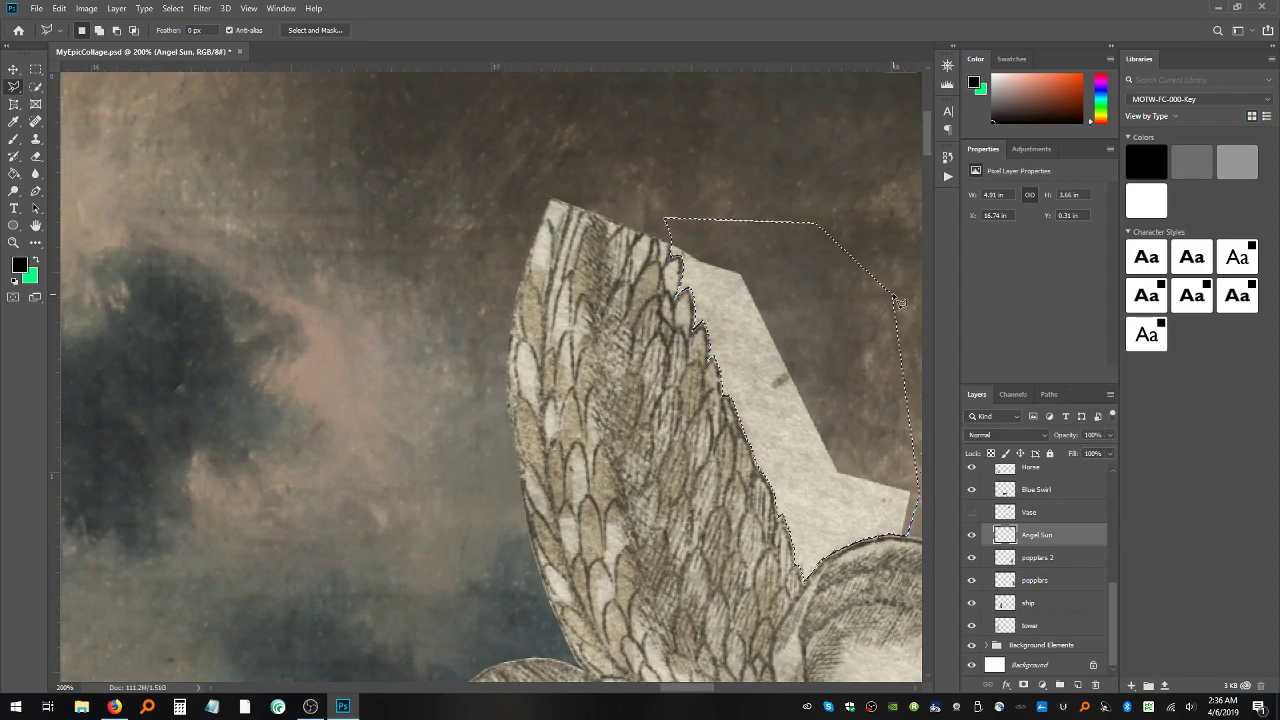
pyautogui.press('Delete')
pyautogui.hotkey('ctrl', 'd')
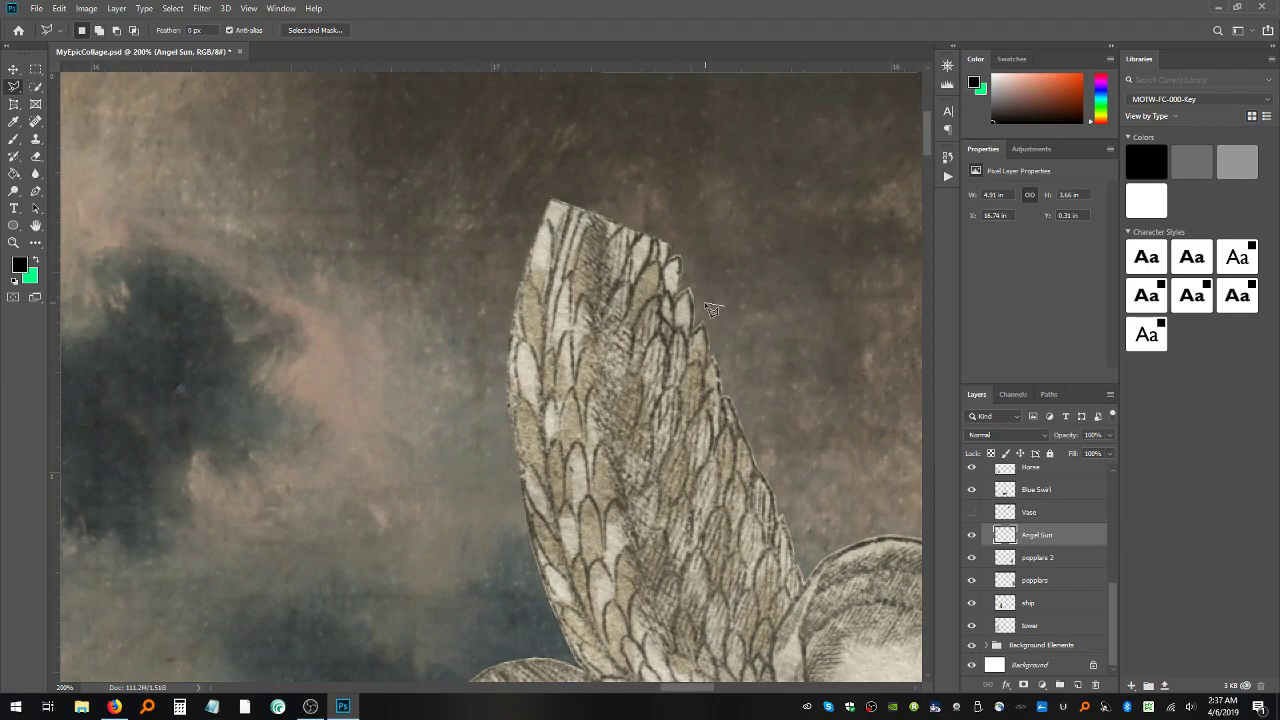
# - Cut out the paper enclosed between the ribbon's last loop and the robe below the angel's arm, then deselect
pyautogui.moveTo(697, 309)
pyautogui.mouseDown()
pyautogui.moveTo(706, 265)
pyautogui.moveTo(771, 251)
pyautogui.mouseUp()
pyautogui.hscroll(10, 822, 375)
pyautogui.scroll(-3, 823, 381)
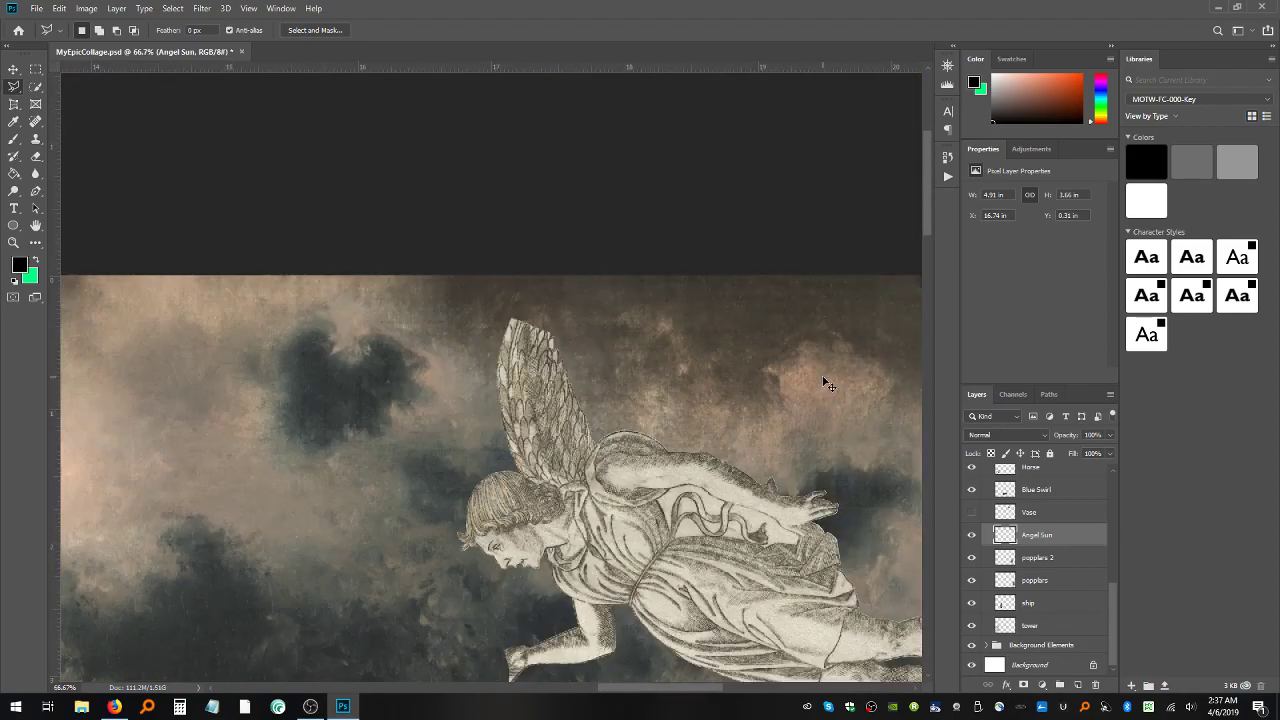
pyautogui.scroll(2, 823, 383)
pyautogui.scroll(-2, 823, 383)
pyautogui.scroll(-1, 822, 375)
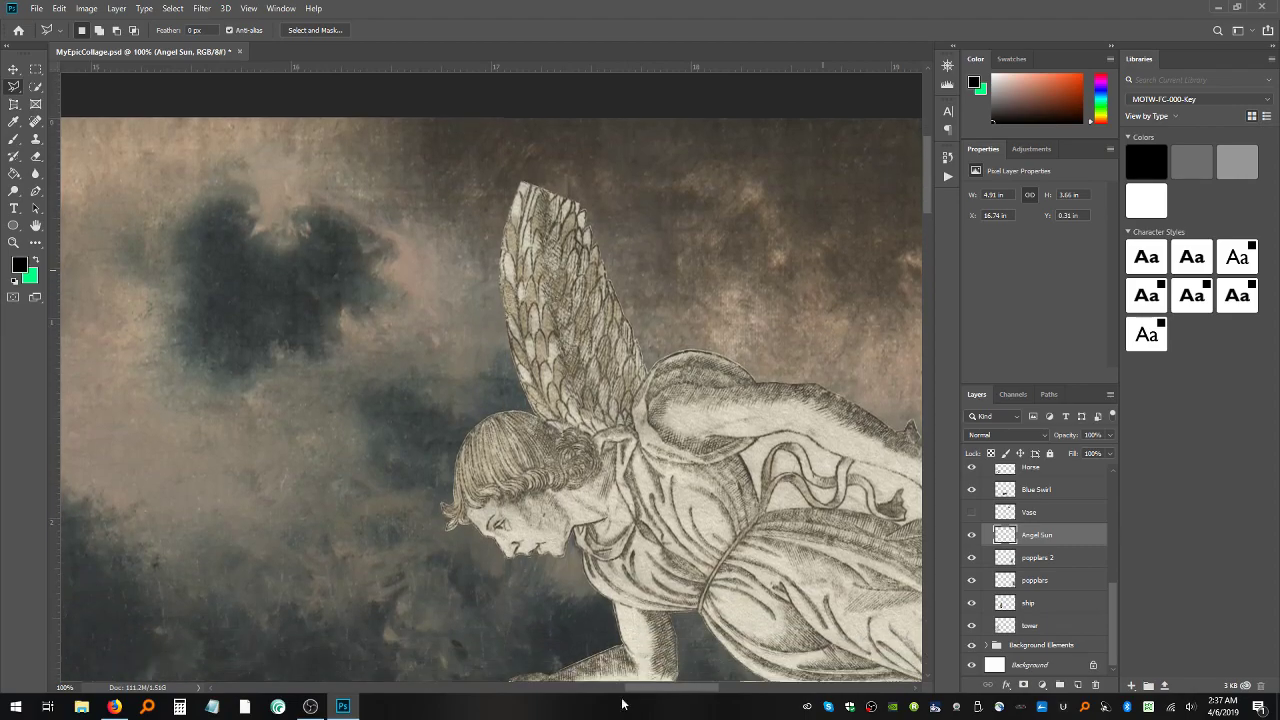
pyautogui.moveTo(655, 690); pyautogui.dragTo(685, 693)
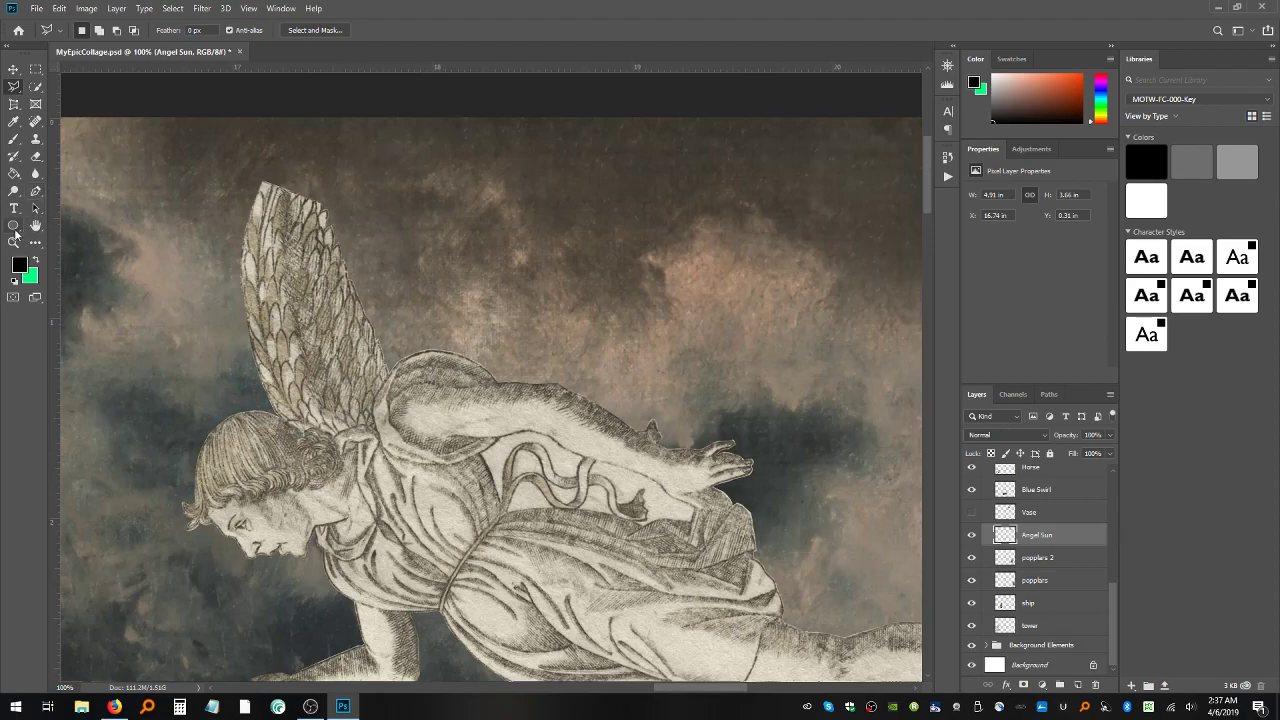
pyautogui.click(14, 243)
pyautogui.click(610, 530)
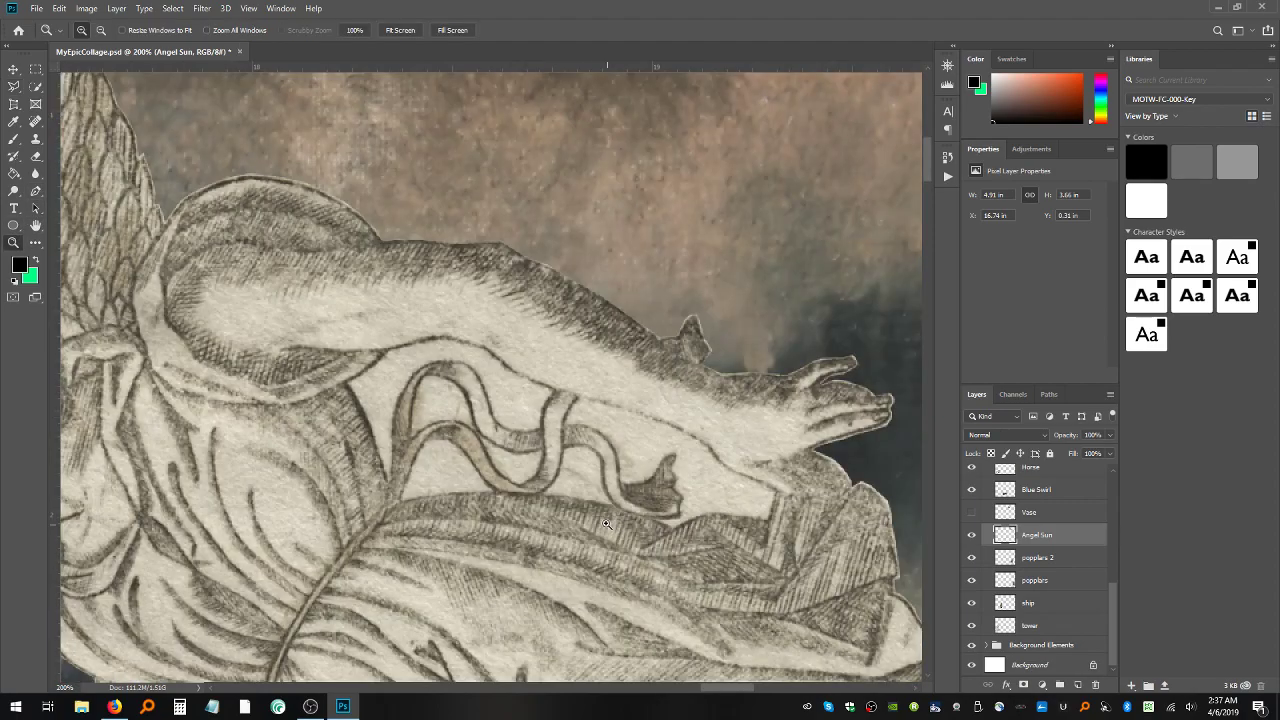
pyautogui.click(502, 499)
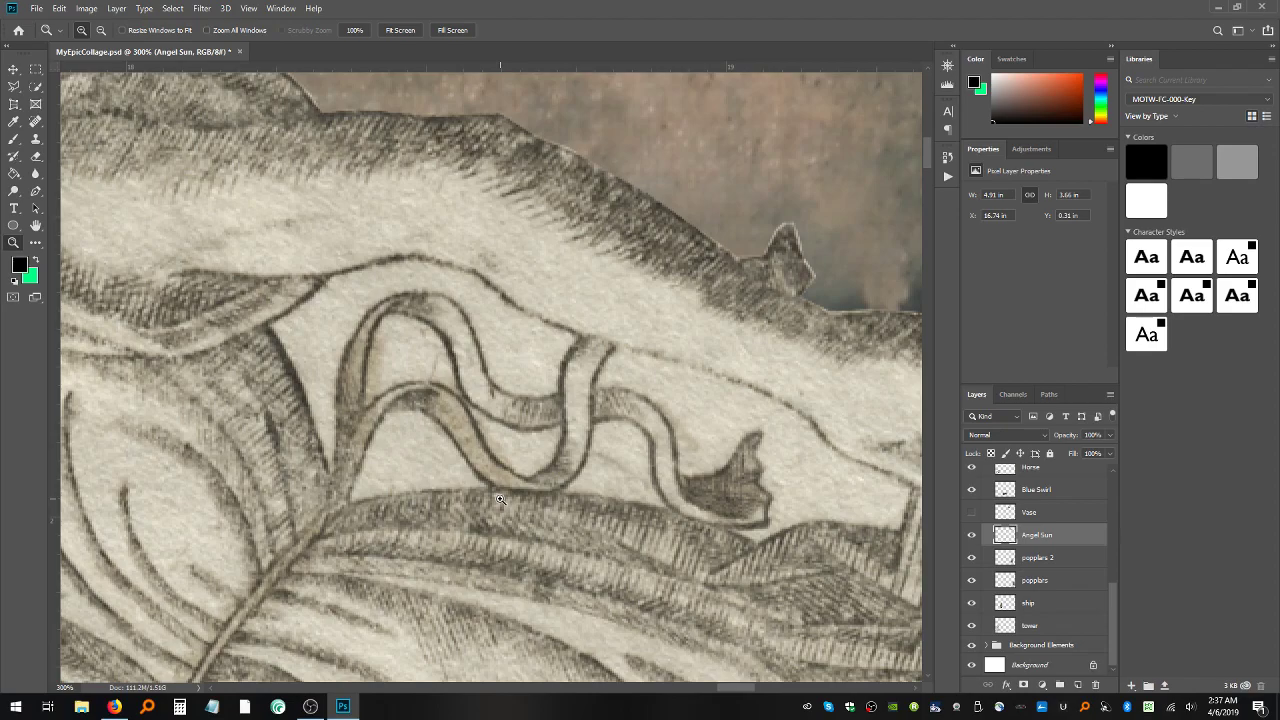
pyautogui.click(500, 499)
pyautogui.click(14, 86)
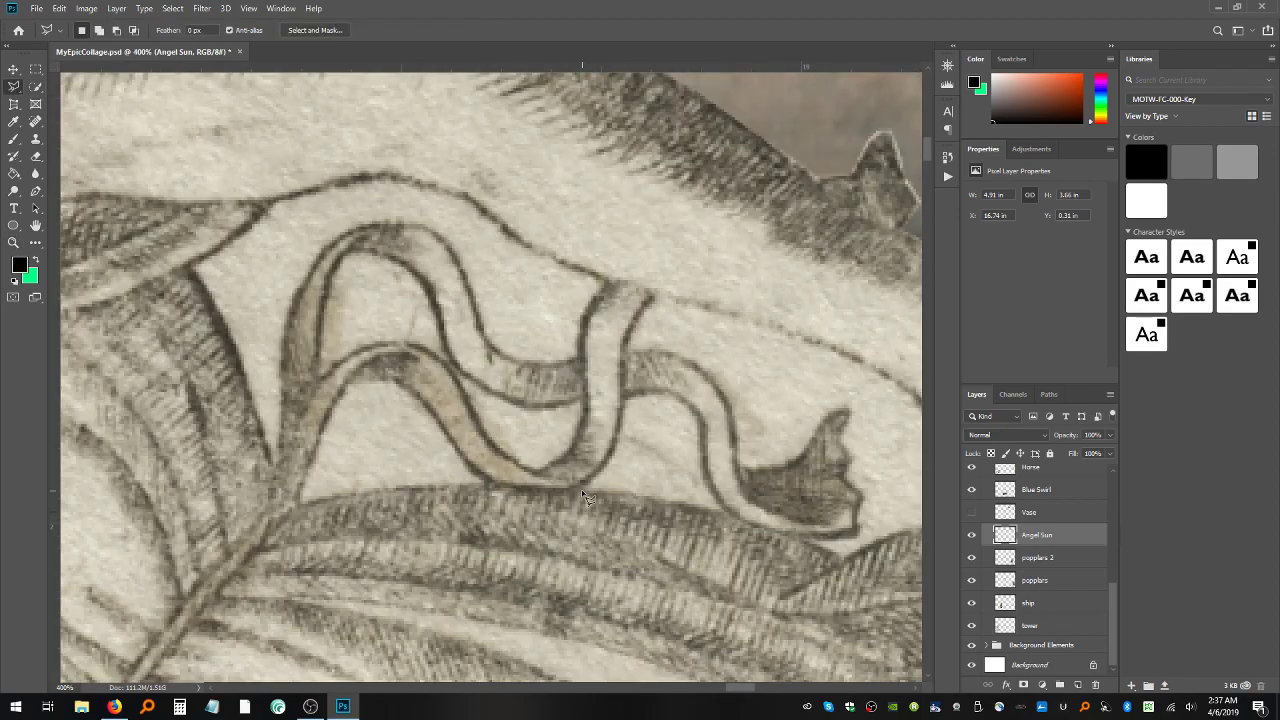
pyautogui.moveTo(583, 490); pyautogui.dragTo(720, 515)
pyautogui.click(722, 509)
pyautogui.press('Delete')
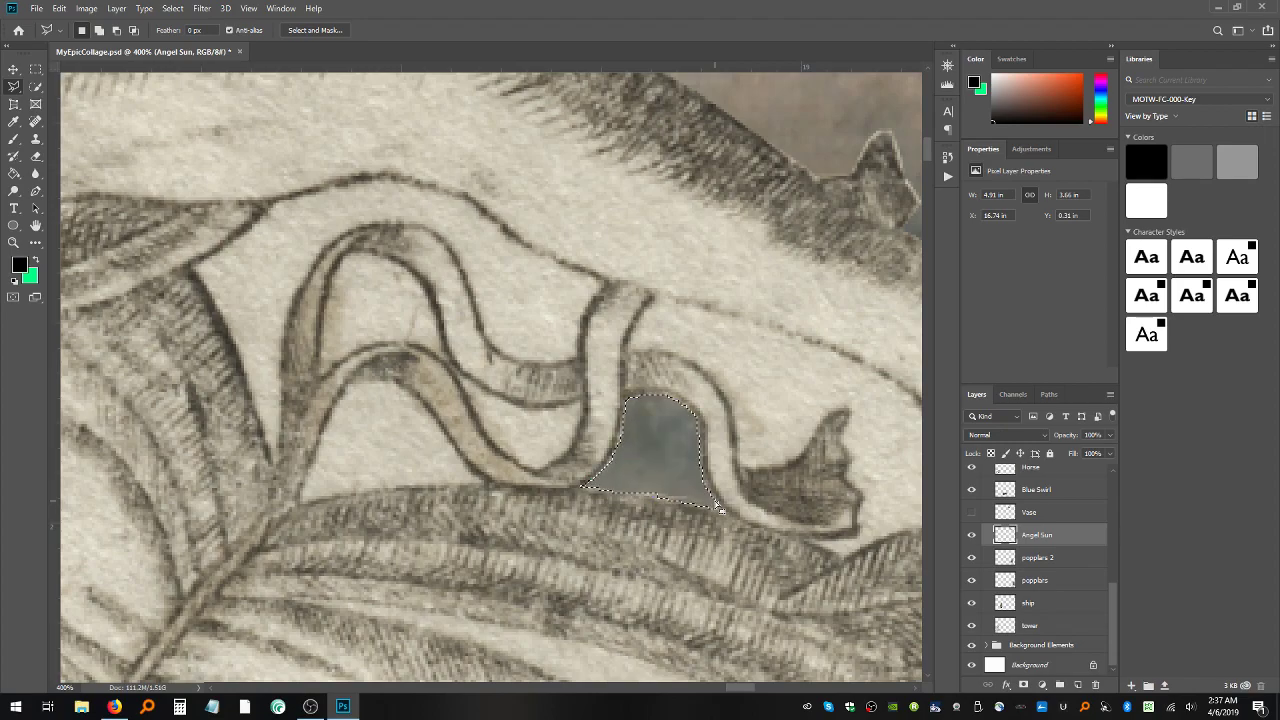
pyautogui.hotkey('ctrl', 'd')
# - Outline the leftover paper under the ribbon's first arch, above the robe, with the Polygonal Lasso and delete it
pyautogui.moveTo(750, 688); pyautogui.dragTo(738, 688)
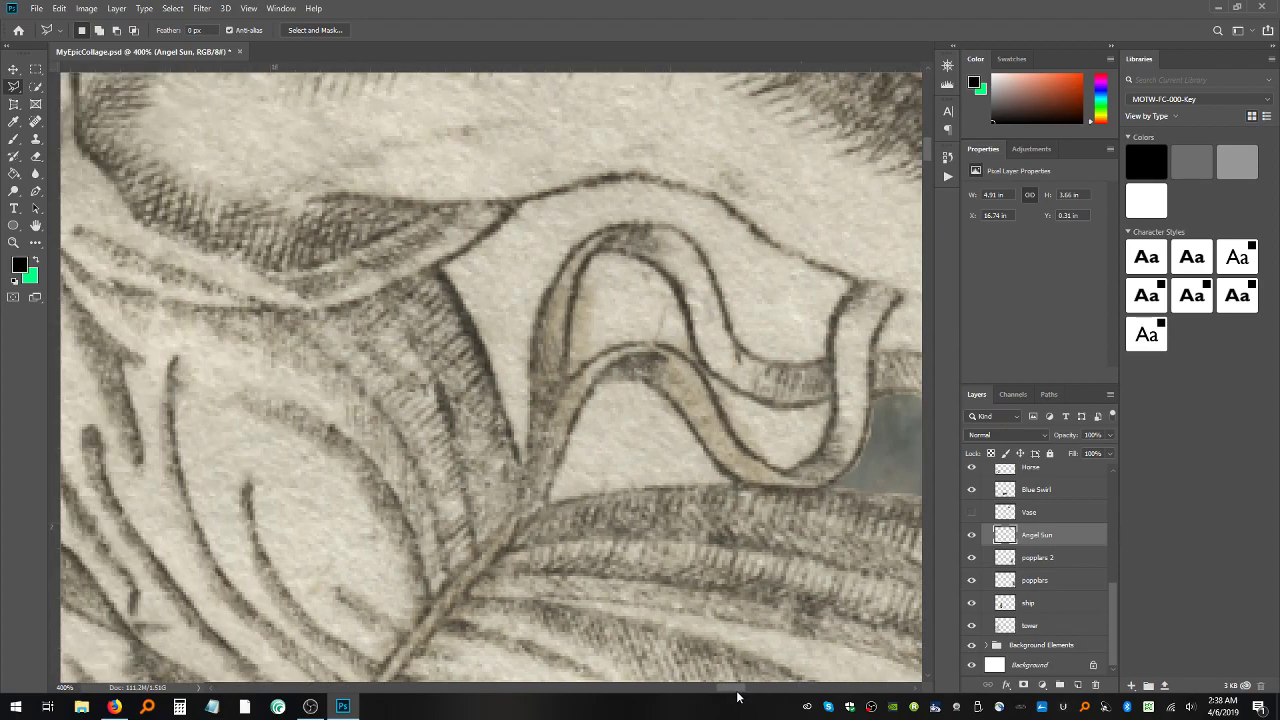
pyautogui.click(571, 502)
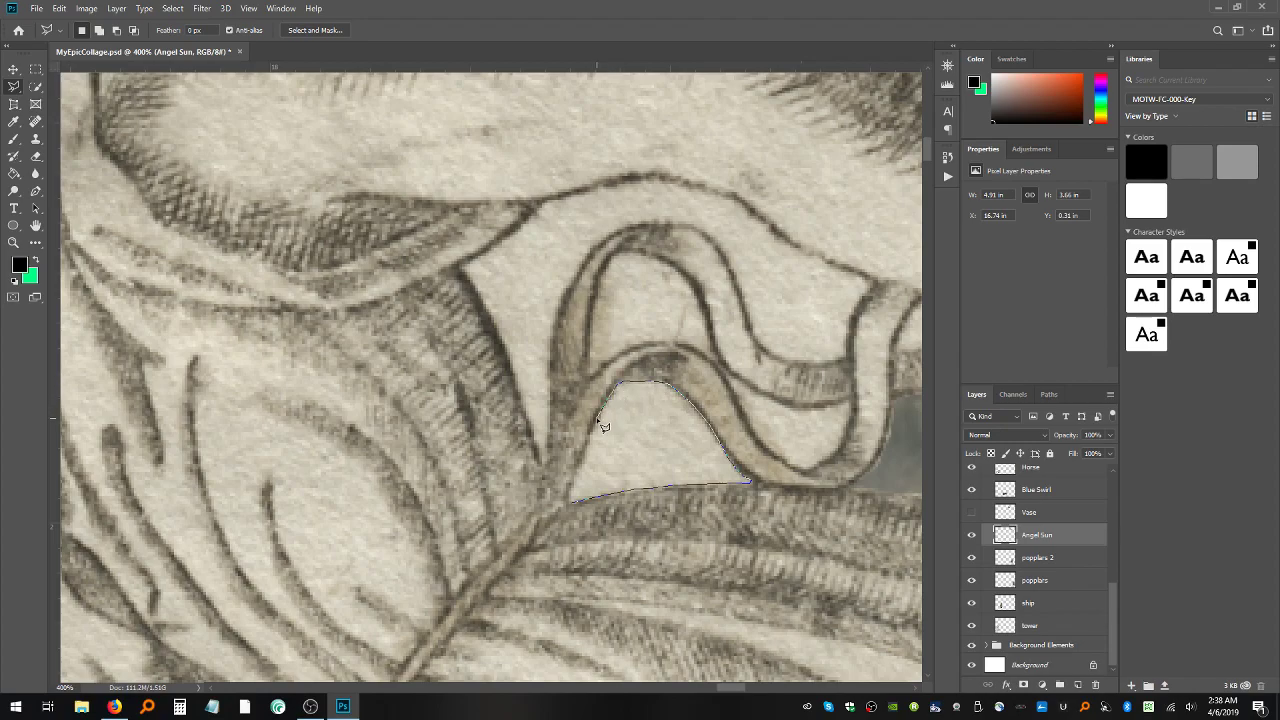
pyautogui.click(571, 503)
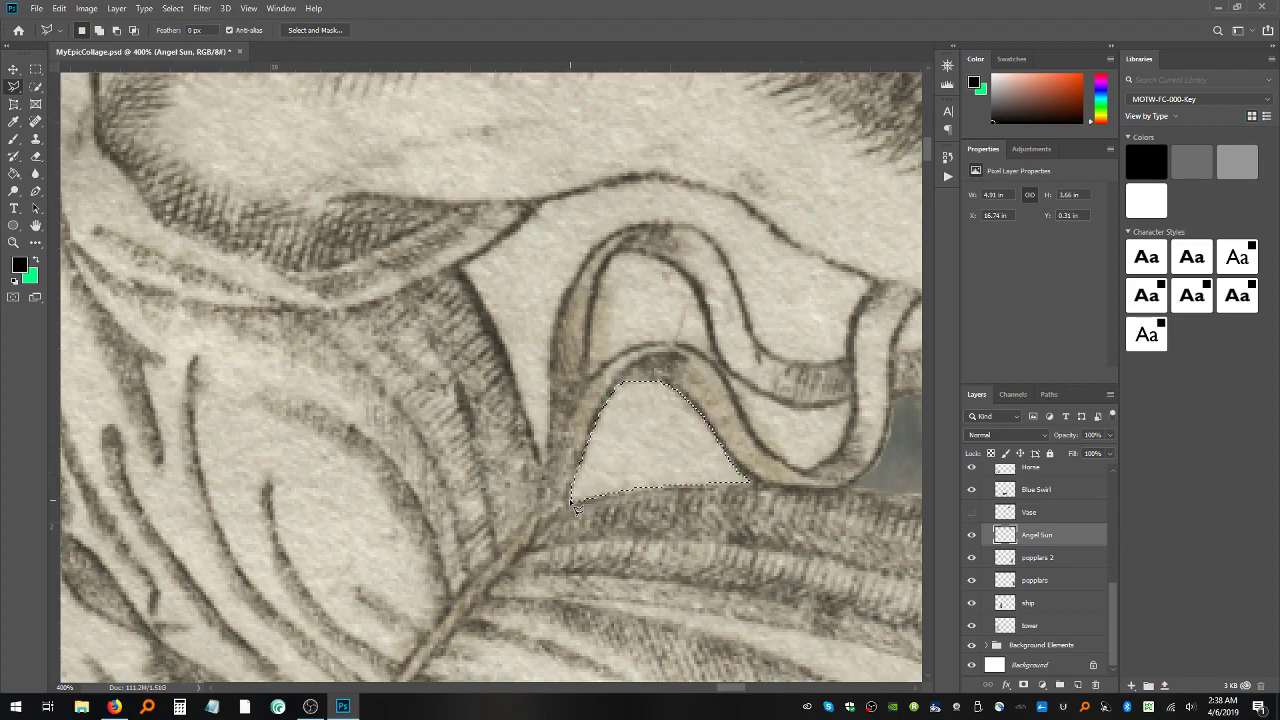
pyautogui.press('Delete')
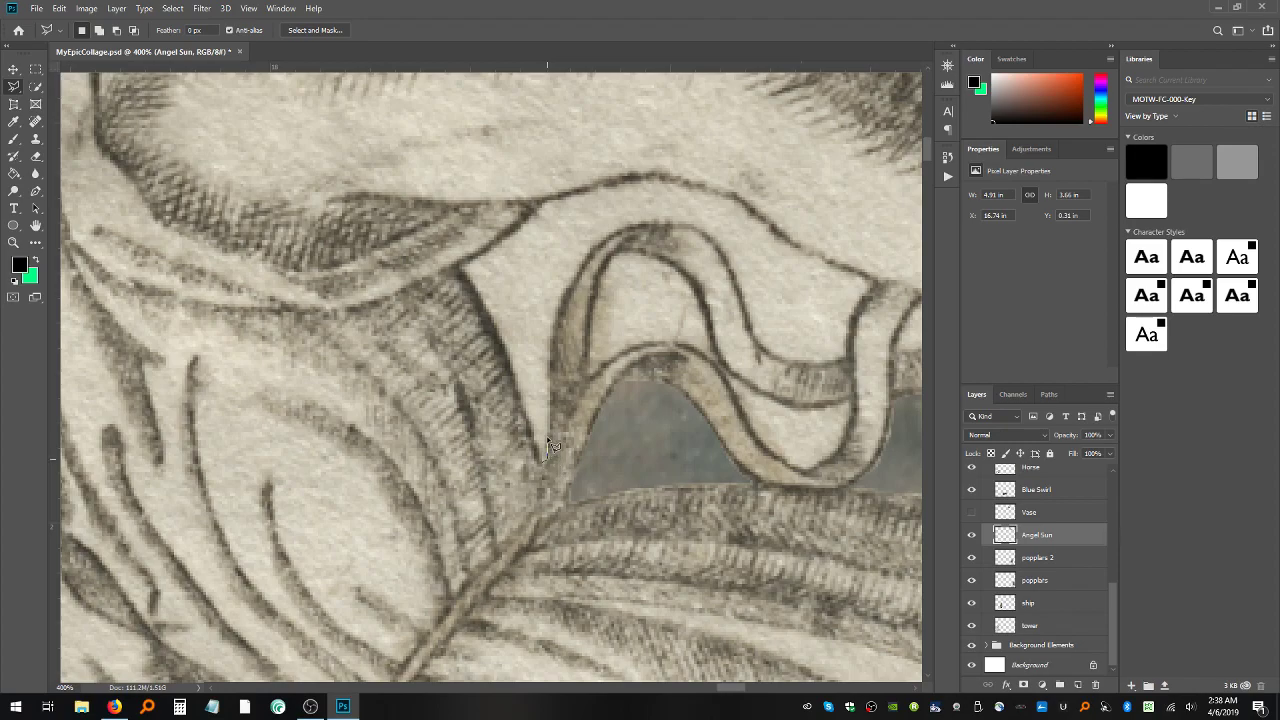
# - Outline the large paper area enclosed by the angel's upper arm, robe and the ribbon's upper edge, then delete it
pyautogui.click(548, 362)
pyautogui.press('BackSpace')
pyautogui.press('BackSpace')
pyautogui.press('BackSpace')
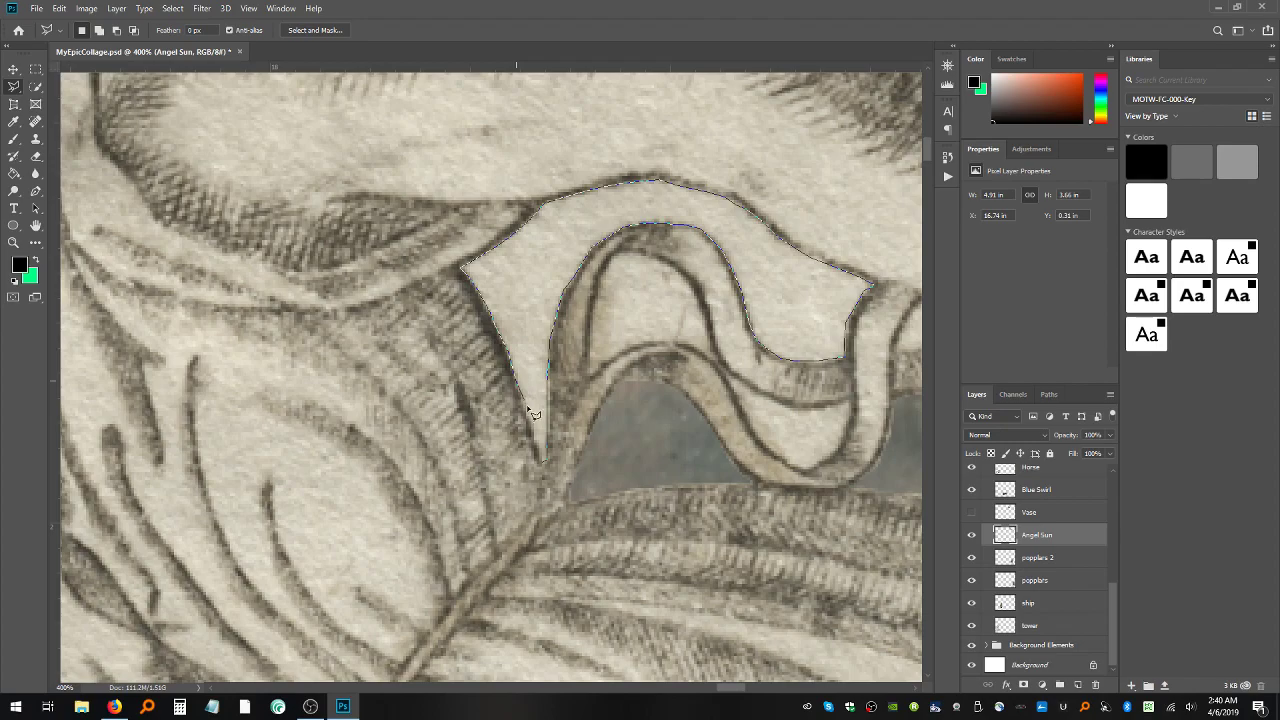
pyautogui.click(543, 468)
pyautogui.press('Delete')
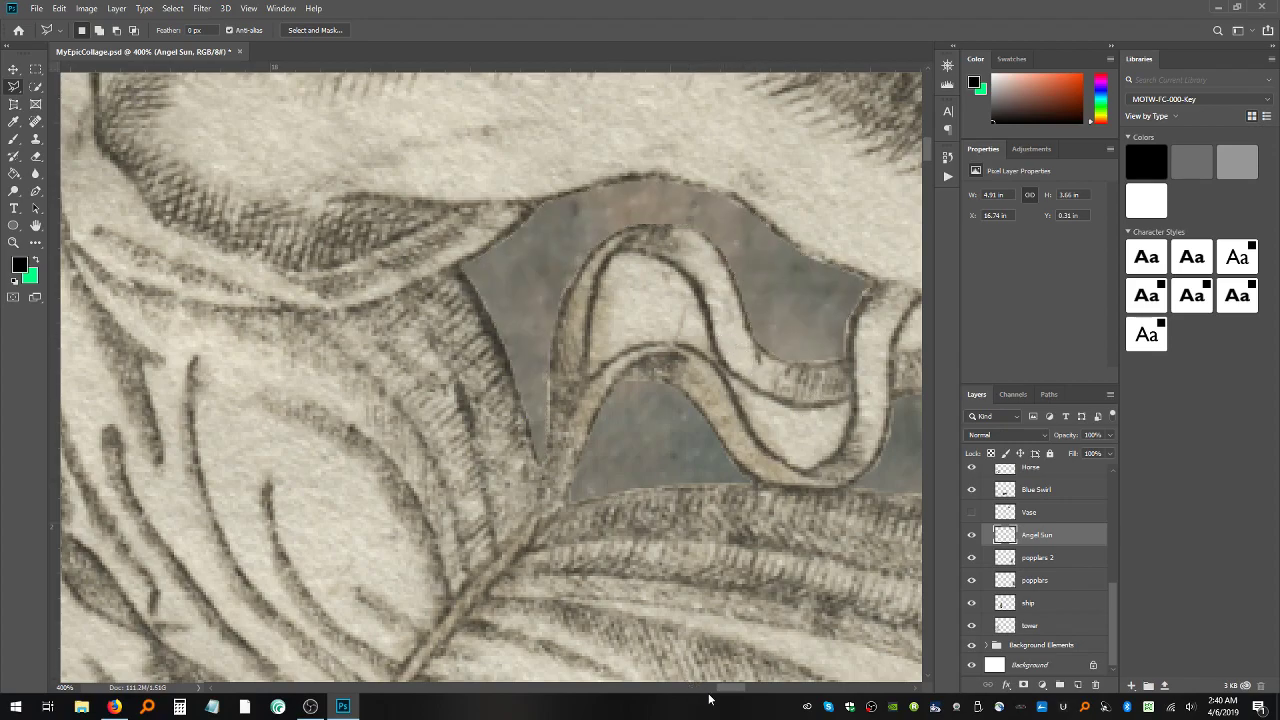
# - Select the paper enclosed inside the ribbon's upper loop, then delete it and deselect
pyautogui.moveTo(722, 697); pyautogui.dragTo(720, 694)
pyautogui.moveTo(599, 378)
pyautogui.mouseDown()
pyautogui.moveTo(650, 355)
pyautogui.moveTo(624, 350)
pyautogui.moveTo(656, 348)
pyautogui.moveTo(692, 348)
pyautogui.moveTo(733, 372)
pyautogui.moveTo(722, 352)
pyautogui.mouseUp()
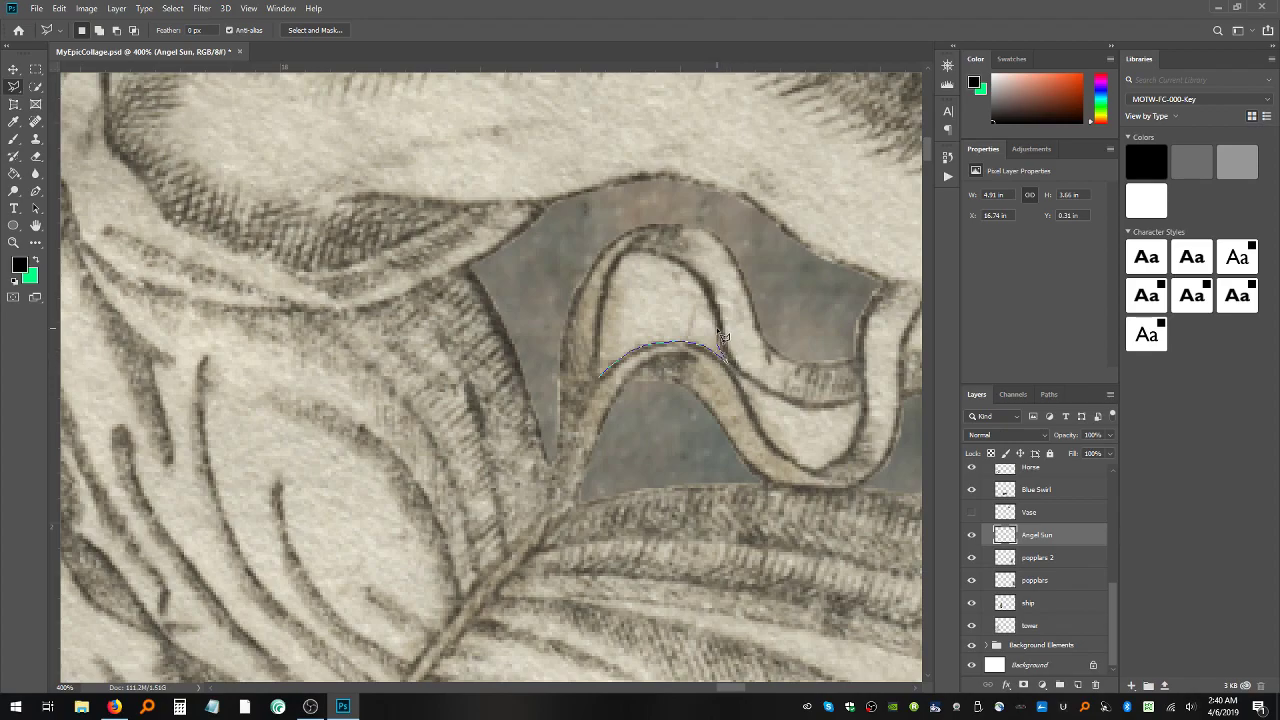
pyautogui.moveTo(712, 307)
pyautogui.mouseDown()
pyautogui.moveTo(669, 258)
pyautogui.moveTo(630, 251)
pyautogui.moveTo(598, 374)
pyautogui.mouseUp()
pyautogui.press('Delete')
pyautogui.hotkey('ctrl', 'd')
pyautogui.hotkey('ctrl', '-')
pyautogui.hotkey('ctrl', '-')
pyautogui.hotkey('ctrl', '-')
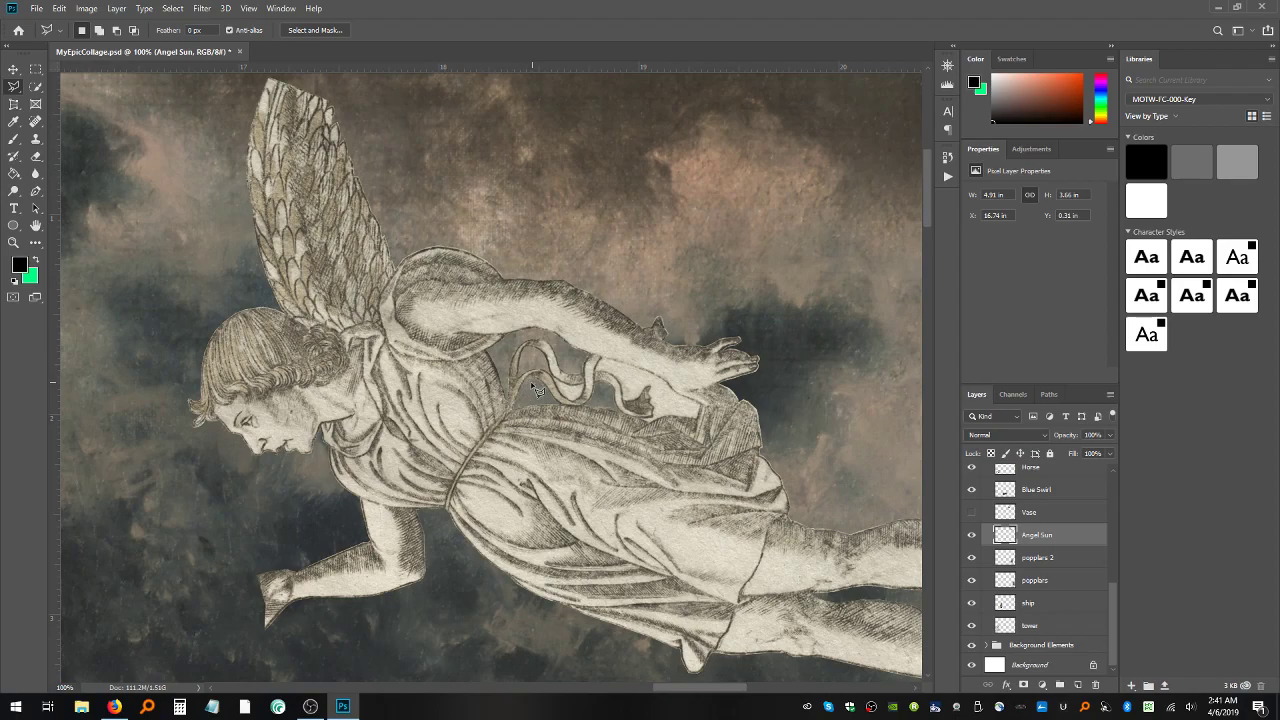
# - Outline the remaining paper pocket between the ribbon's two crossing strands with the Polygonal Lasso, then delete it and deselect
pyautogui.keyDown('alt'); pyautogui.scroll(2, 528, 390); pyautogui.keyUp('alt')
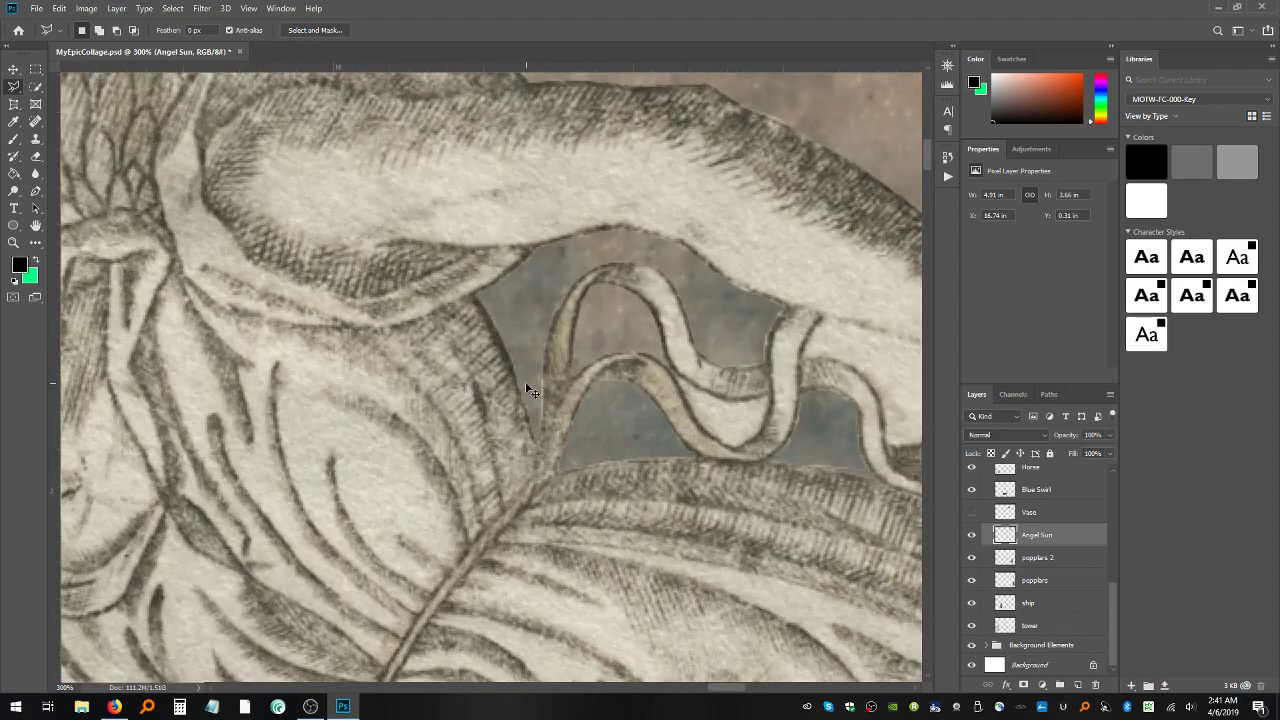
pyautogui.click(607, 411)
pyautogui.moveTo(636, 384); pyautogui.dragTo(643, 409)
pyautogui.click(609, 363)
pyautogui.moveTo(768, 396)
pyautogui.mouseDown()
pyautogui.moveTo(753, 444)
pyautogui.moveTo(735, 443)
pyautogui.moveTo(745, 449)
pyautogui.moveTo(713, 439)
pyautogui.moveTo(670, 373)
pyautogui.moveTo(768, 401)
pyautogui.mouseUp()
pyautogui.press('Delete')
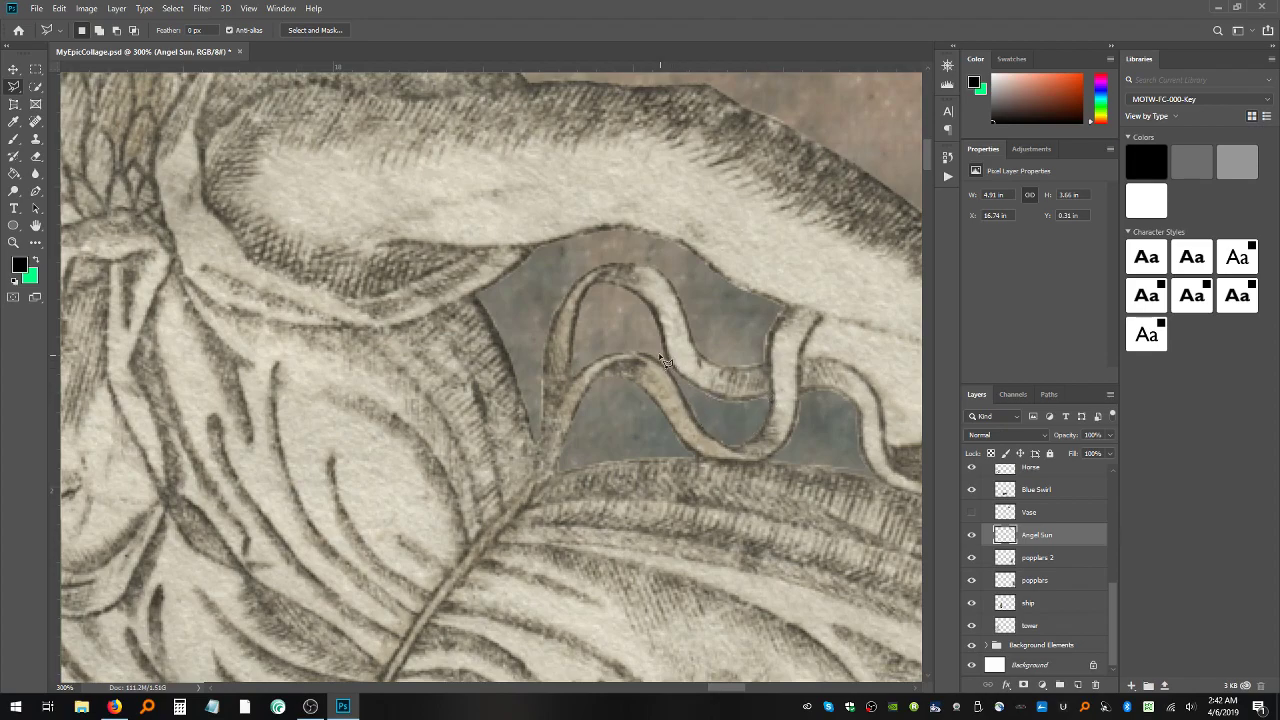
pyautogui.moveTo(656, 349)
pyautogui.mouseDown()
pyautogui.moveTo(689, 395)
pyautogui.moveTo(655, 348)
pyautogui.mouseUp()
pyautogui.hotkey('ctrl', 'd')
# - Outline the paper between the angel's forearm, the ribbon's curled end and the robe, then delete it and deselect
pyautogui.moveTo(736, 690); pyautogui.dragTo(767, 689)
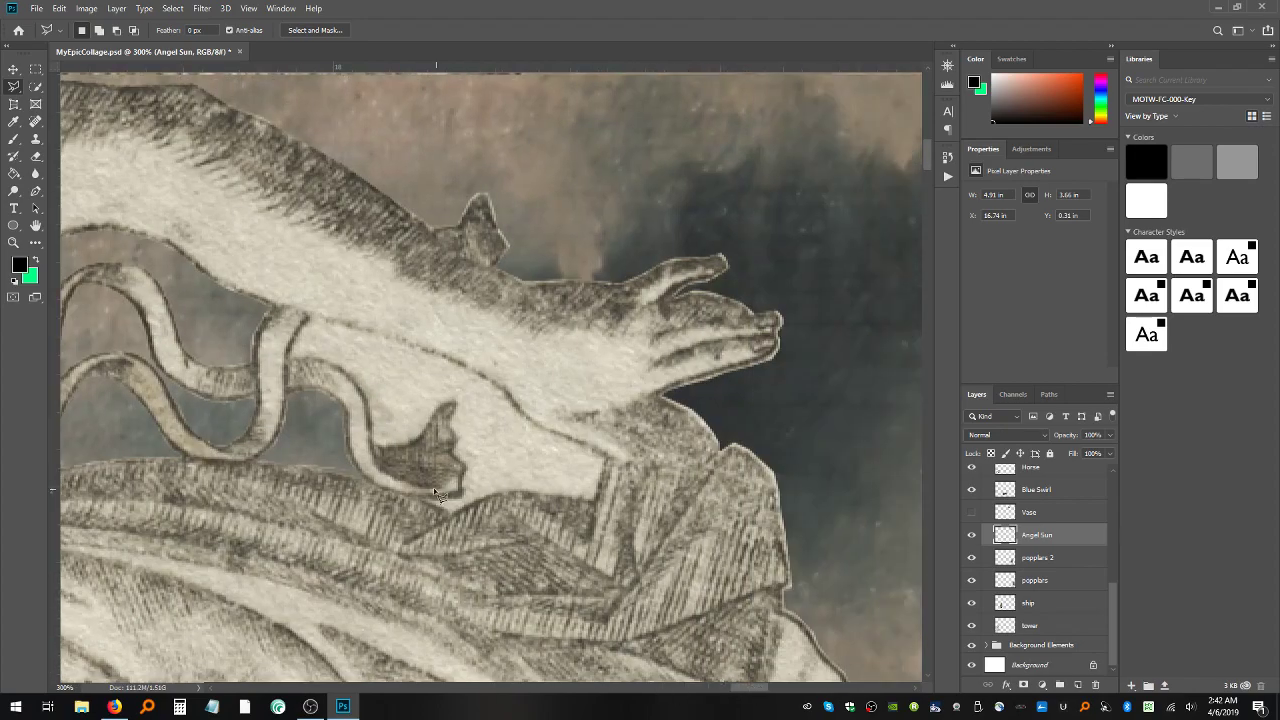
pyautogui.scroll(-3, 471, 505)
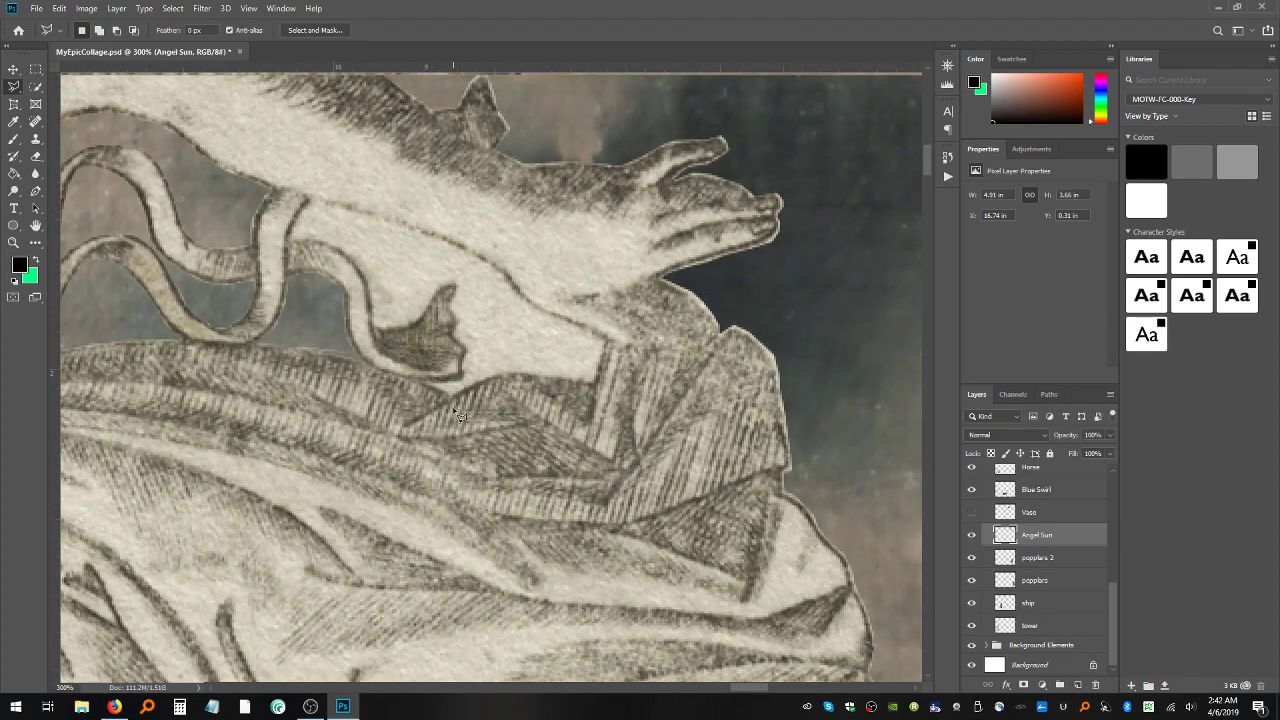
pyautogui.click(421, 382)
pyautogui.click(453, 394)
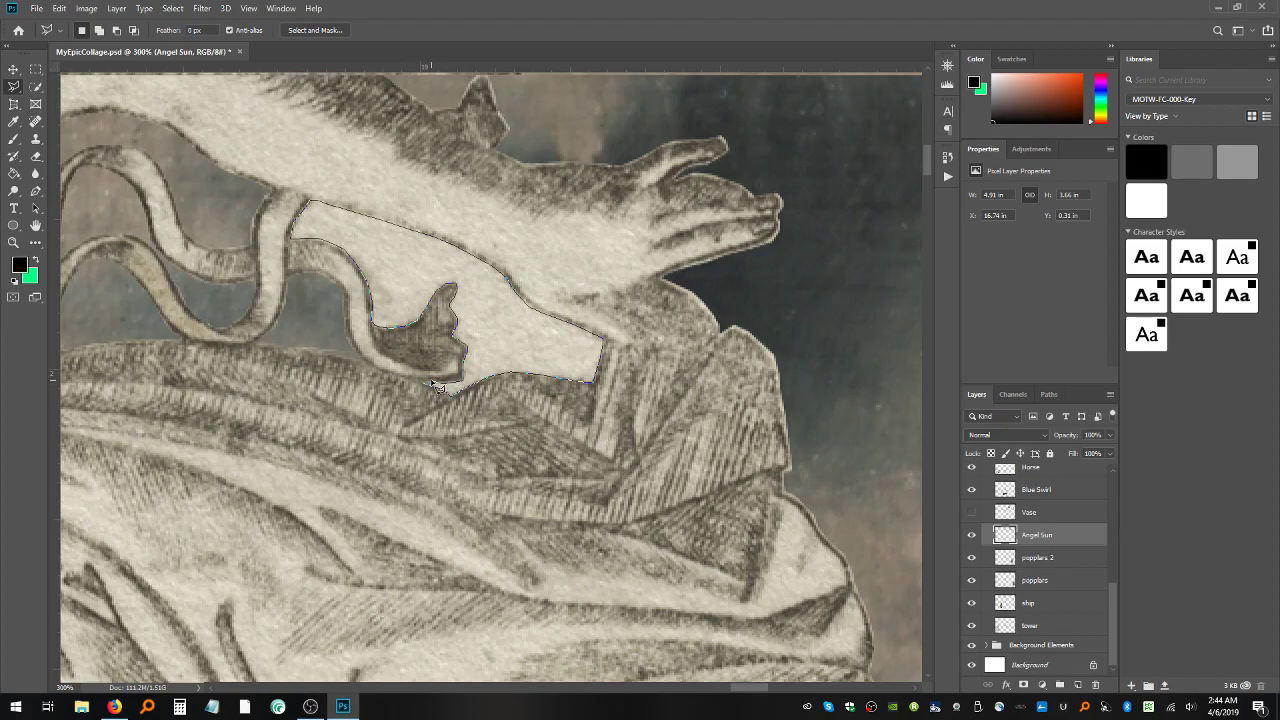
pyautogui.click(432, 388)
pyautogui.press('Delete')
pyautogui.hotkey('ctrl', 'd')
# - Examine how the cut-out angel sits in the sky, viewing it within the whole collage
pyautogui.hotkey('ctrl', '-')
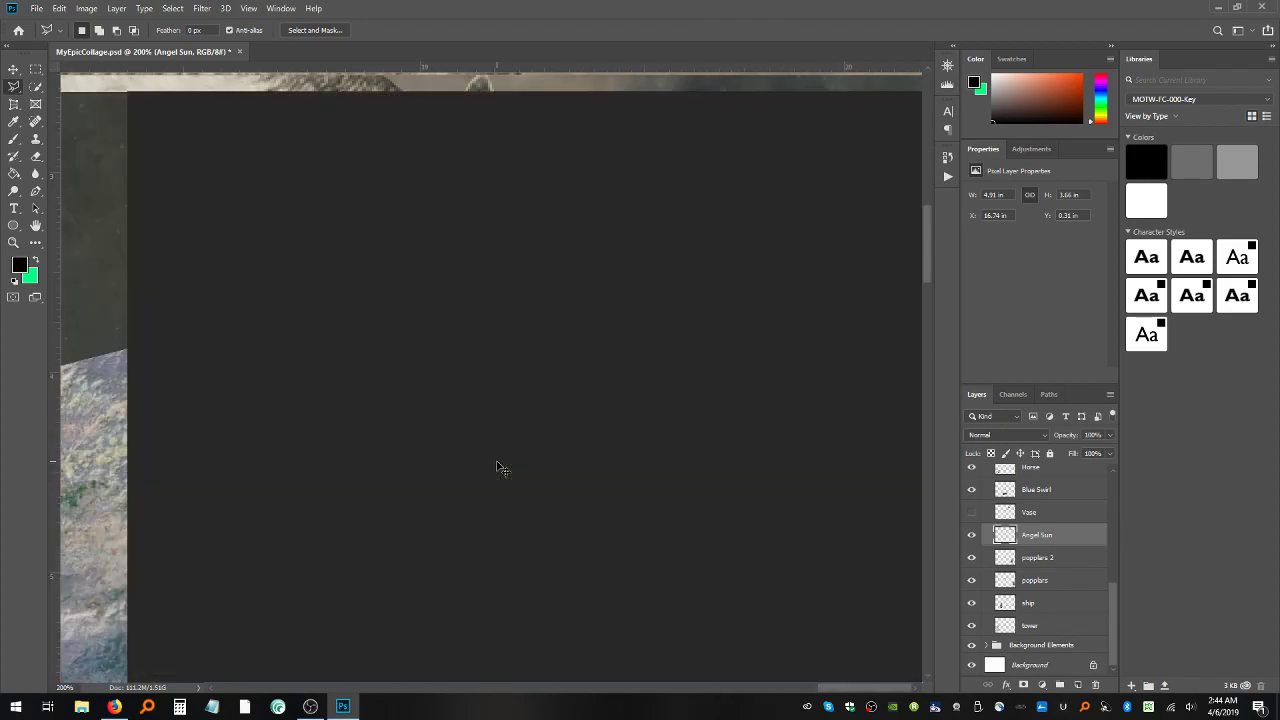
pyautogui.hotkey('ctrl', '-')
pyautogui.hotkey('ctrl', '-')
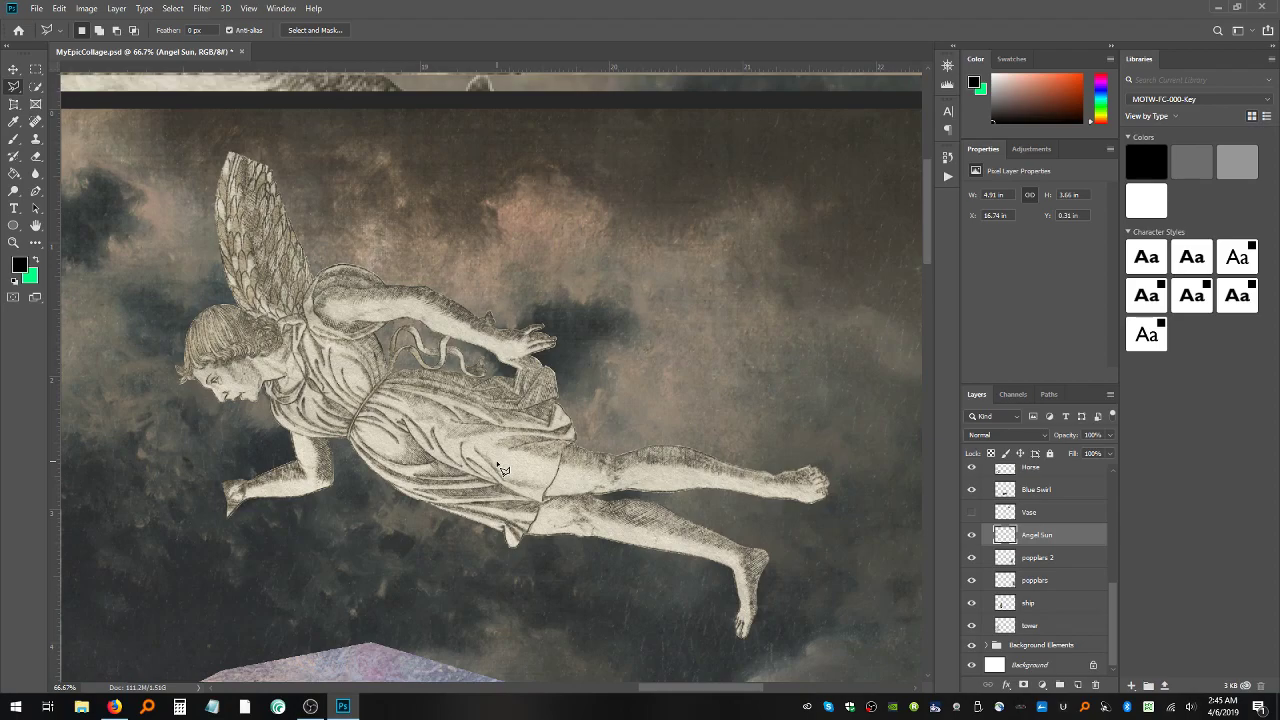
pyautogui.hotkey('ctrl', '-')
pyautogui.hotkey('ctrl', '-')
pyautogui.hotkey('ctrl', '-')
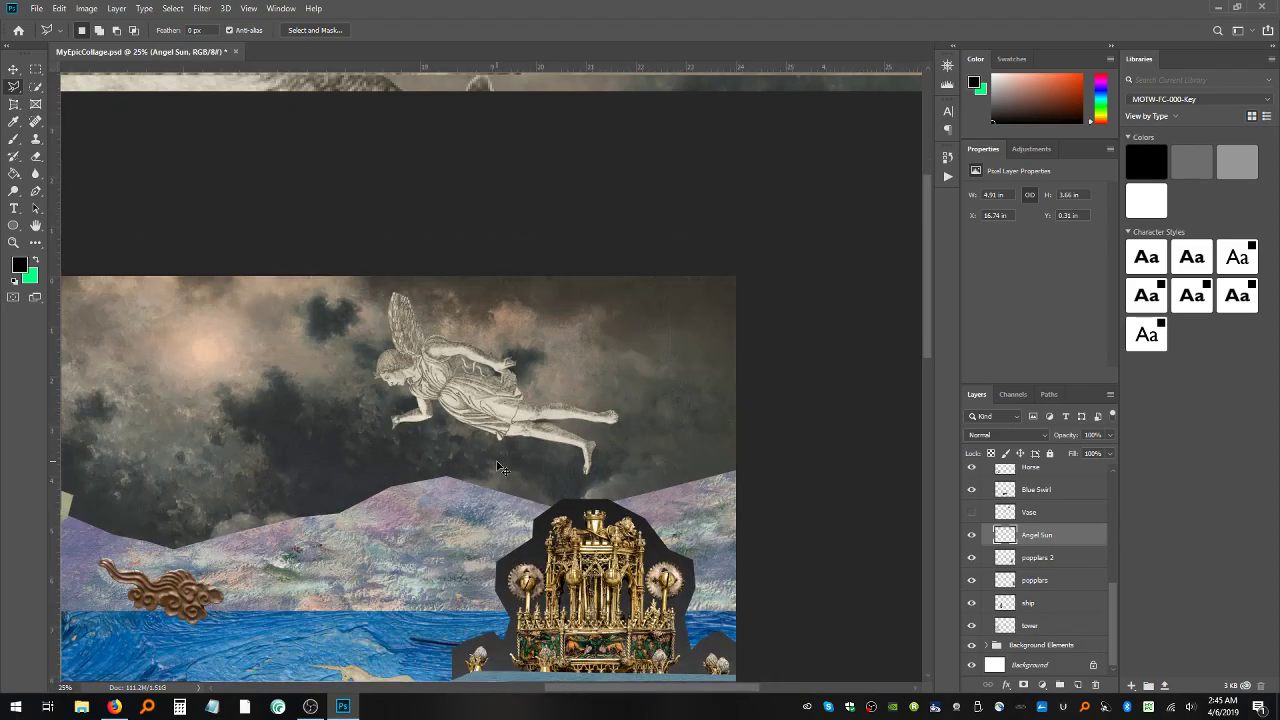
pyautogui.click(13, 242)
pyautogui.click(214, 322)
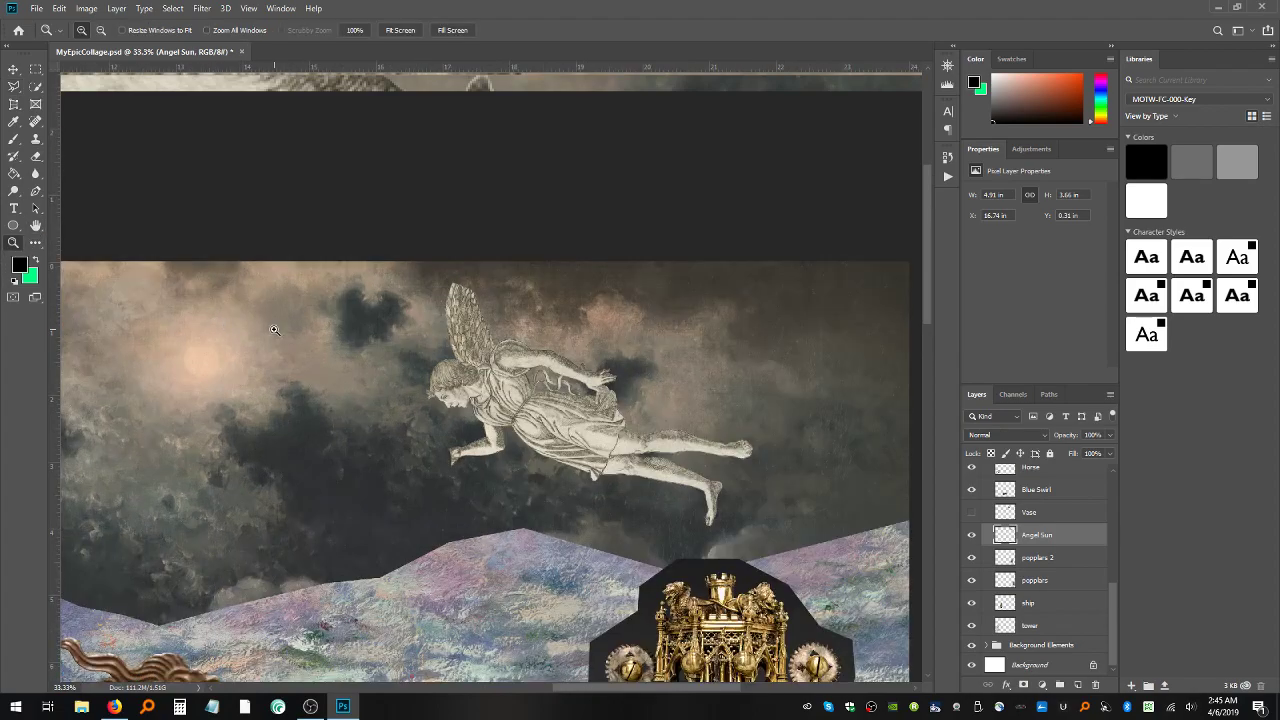
pyautogui.hotkey('ctrl', '-')
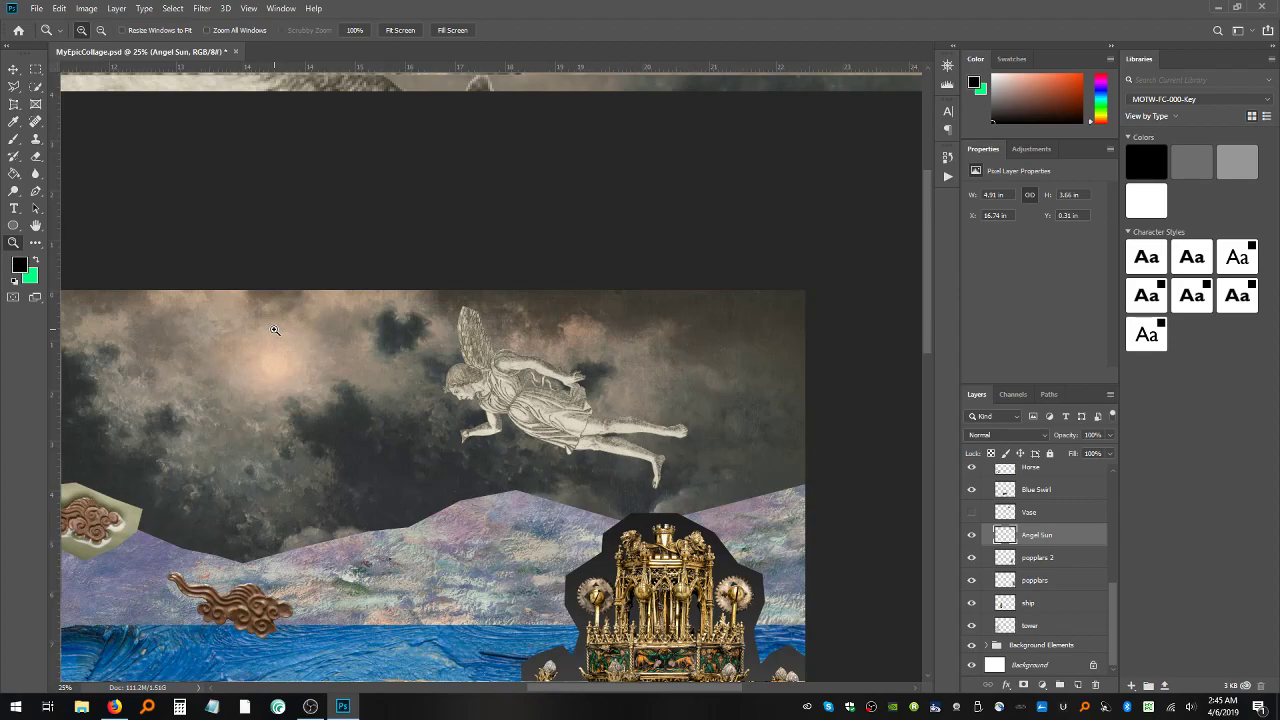
pyautogui.click(400, 34)
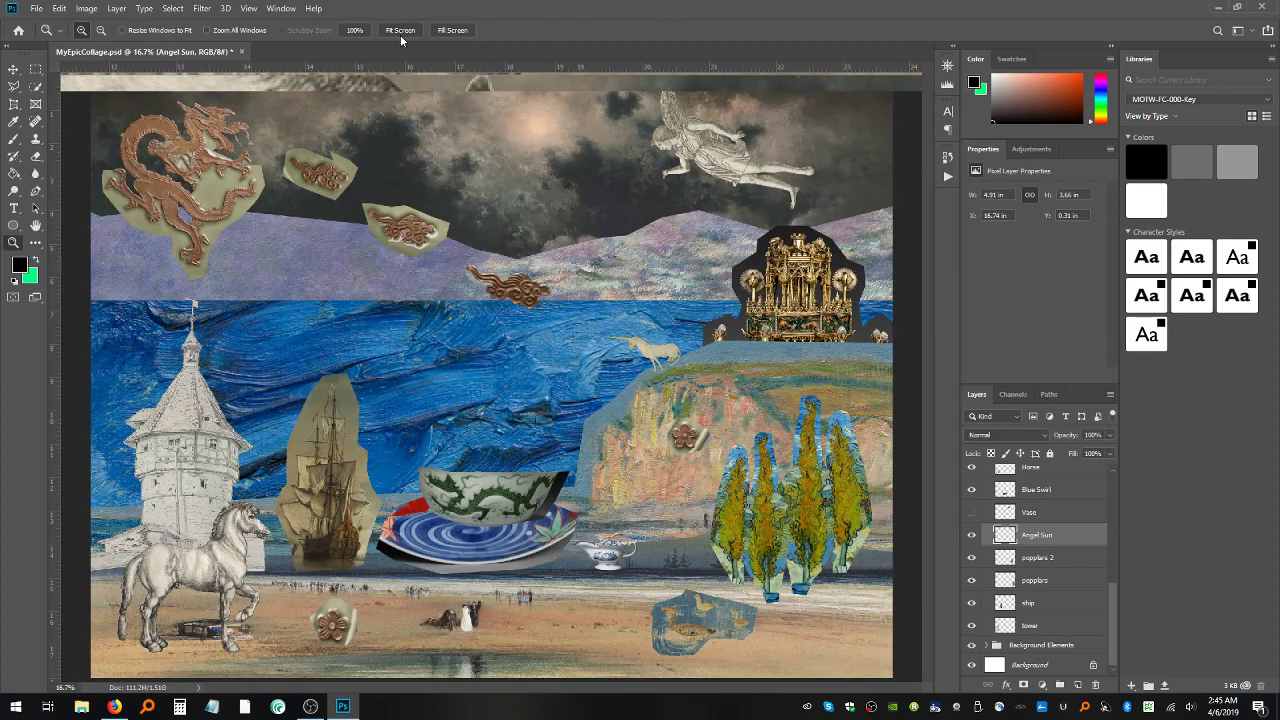
pyautogui.click(489, 84)
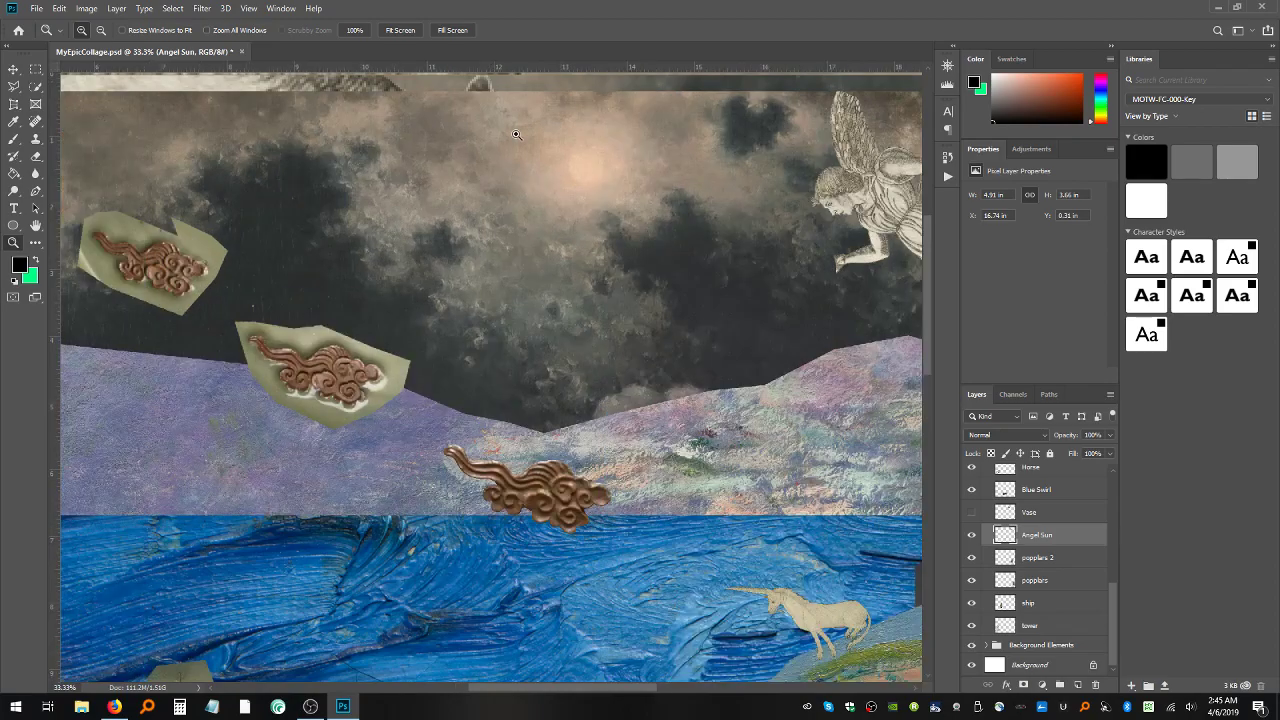
pyautogui.hotkey('ctrl', '0')
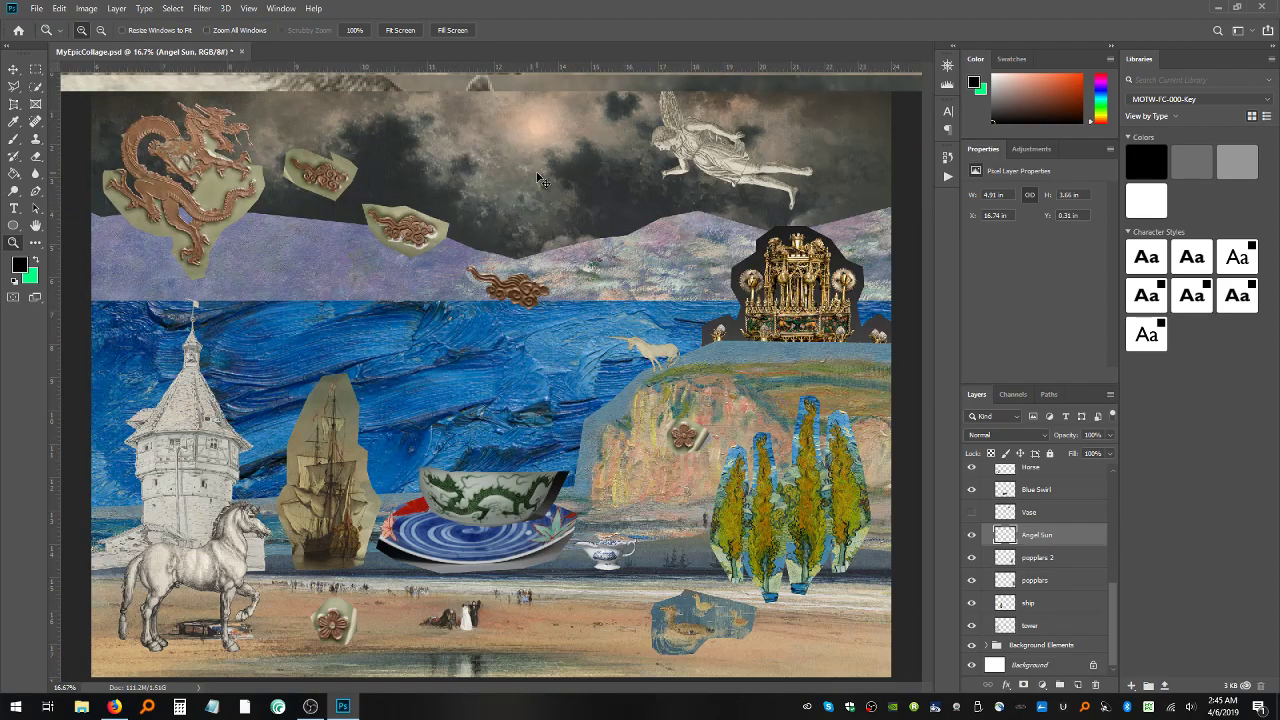
pyautogui.hotkey('ctrl', '-')
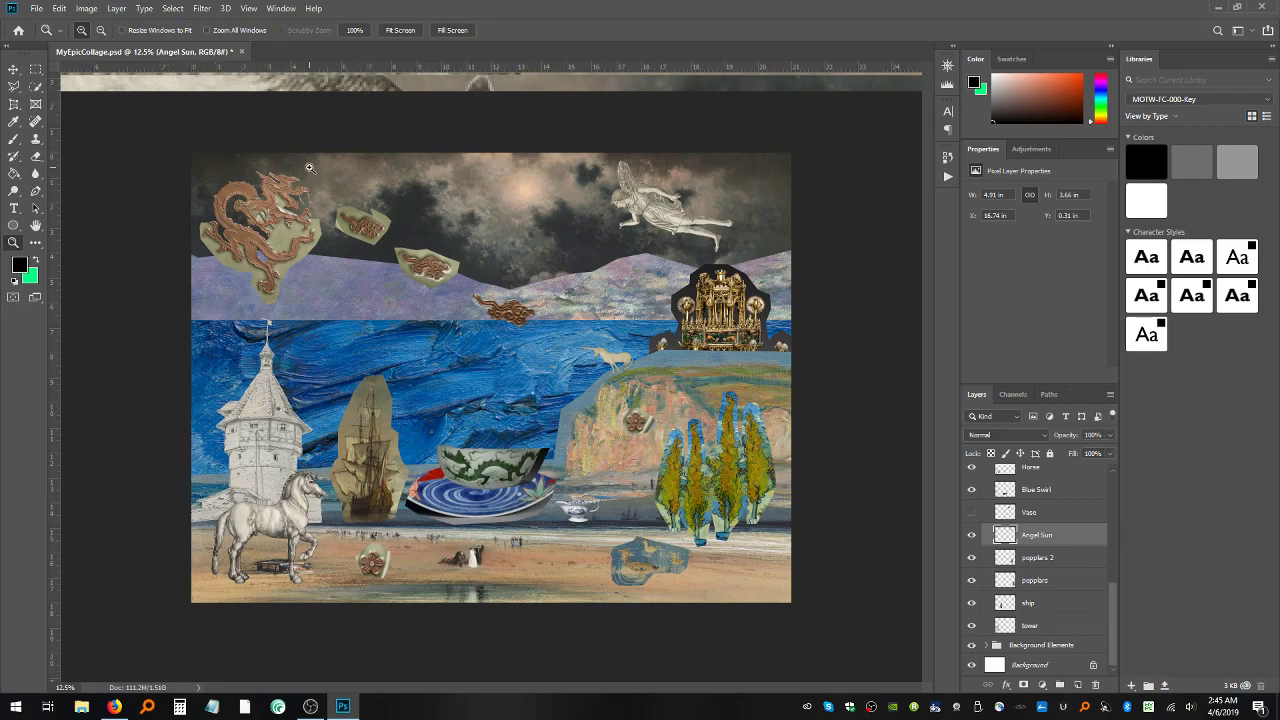
pyautogui.hotkey('ctrl', '+')
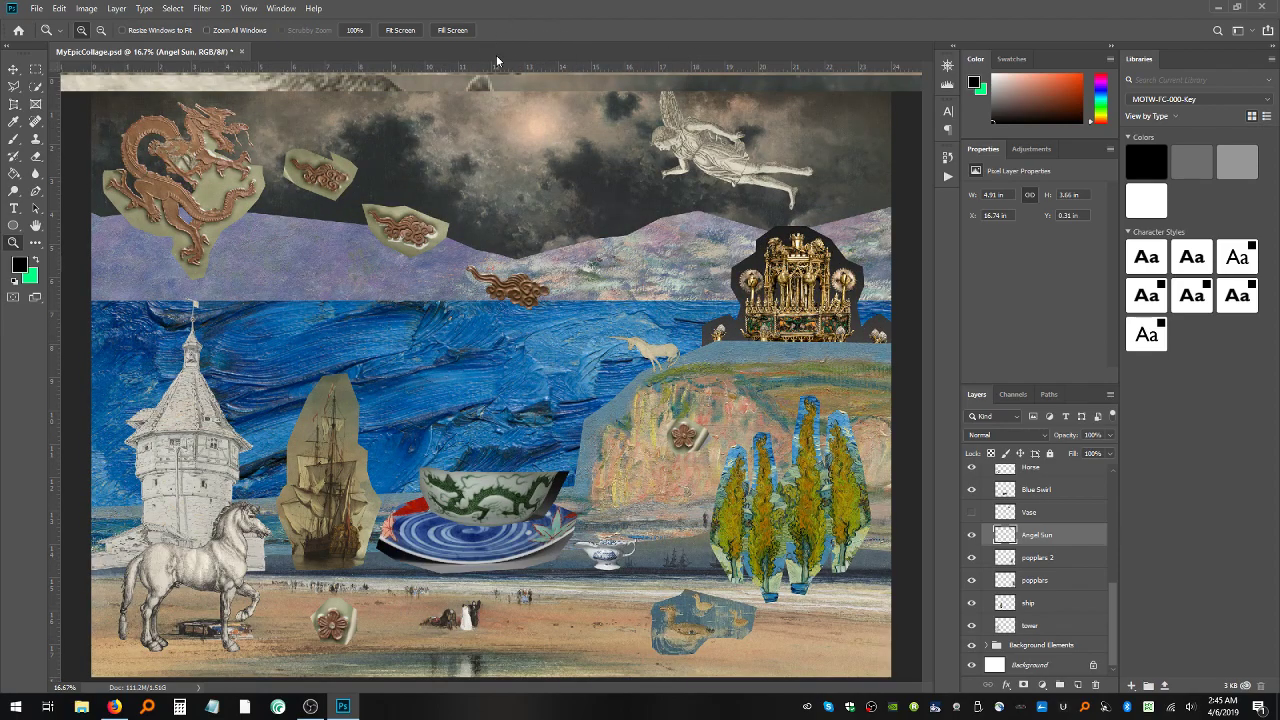
# - Save MyEpicCollage.psd, then close it and reopen it from the recent files
pyautogui.hotkey('ctrl', 's')
pyautogui.click(237, 51)
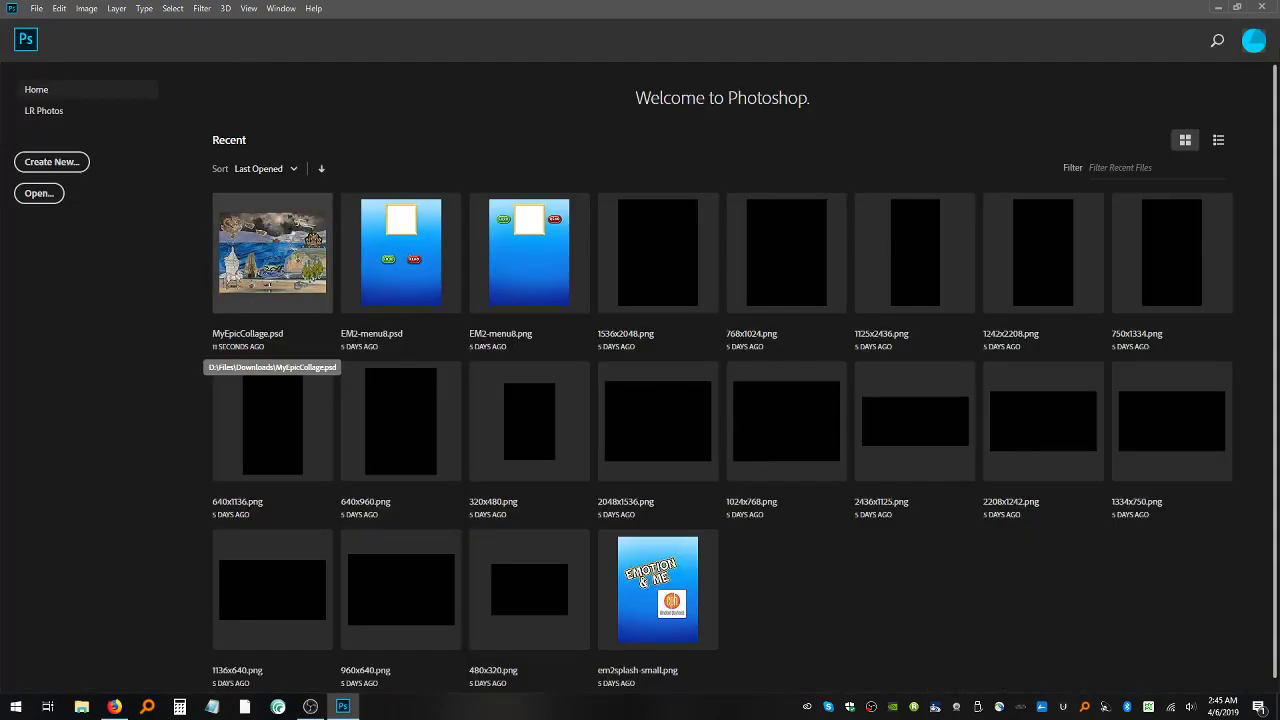
pyautogui.click(288, 232)
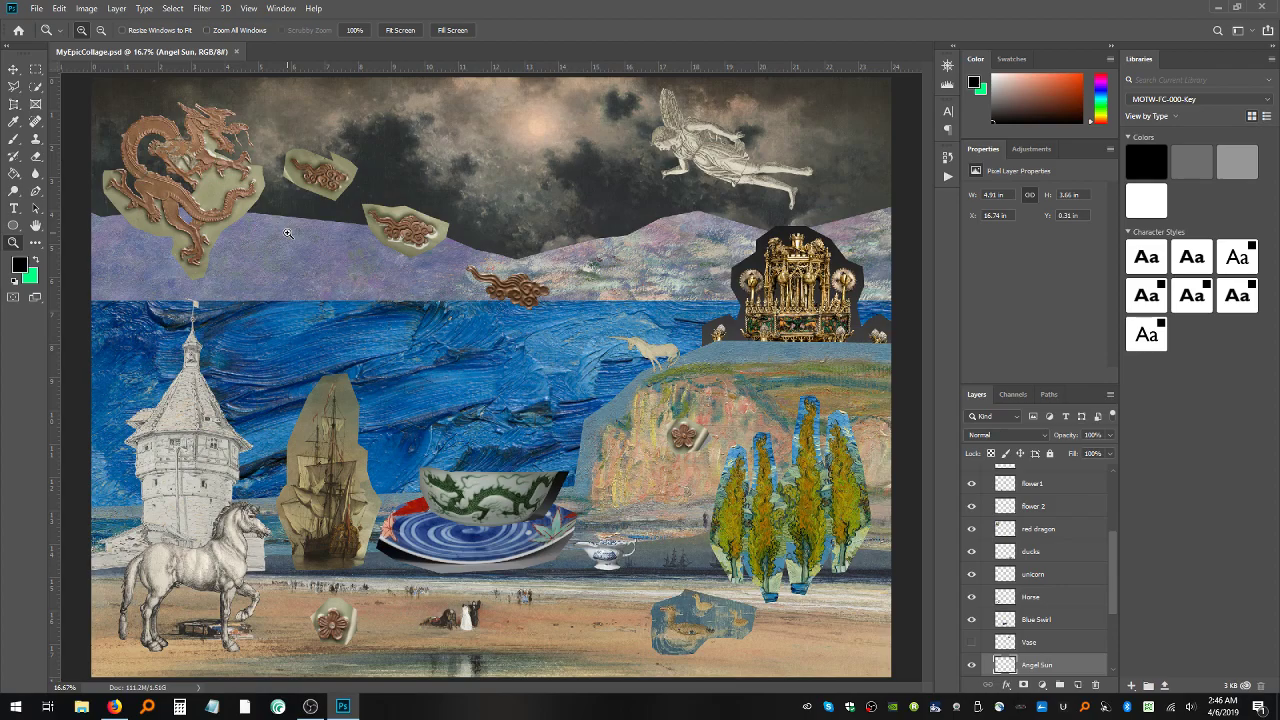
# - Move the angel straight up until its wing tip crosses the canvas's upper edge, at about Y -0.24 in
pyautogui.click(287, 233)
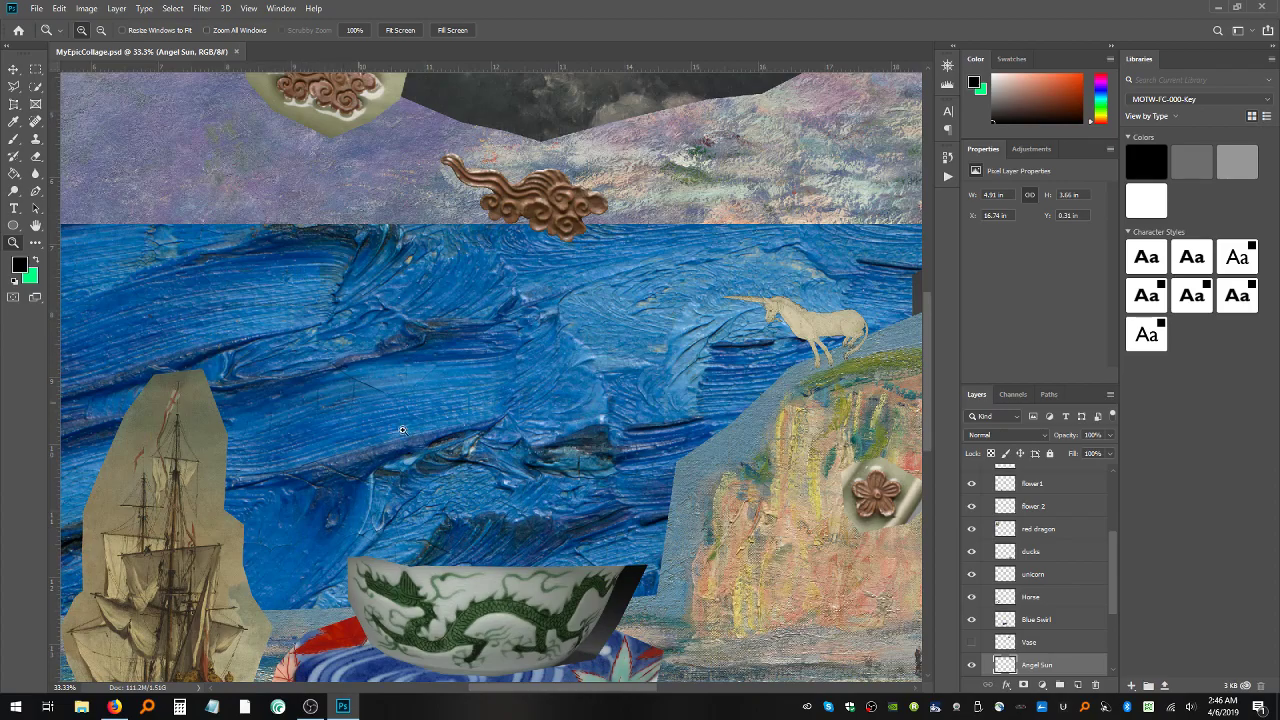
pyautogui.moveTo(606, 686); pyautogui.dragTo(719, 684)
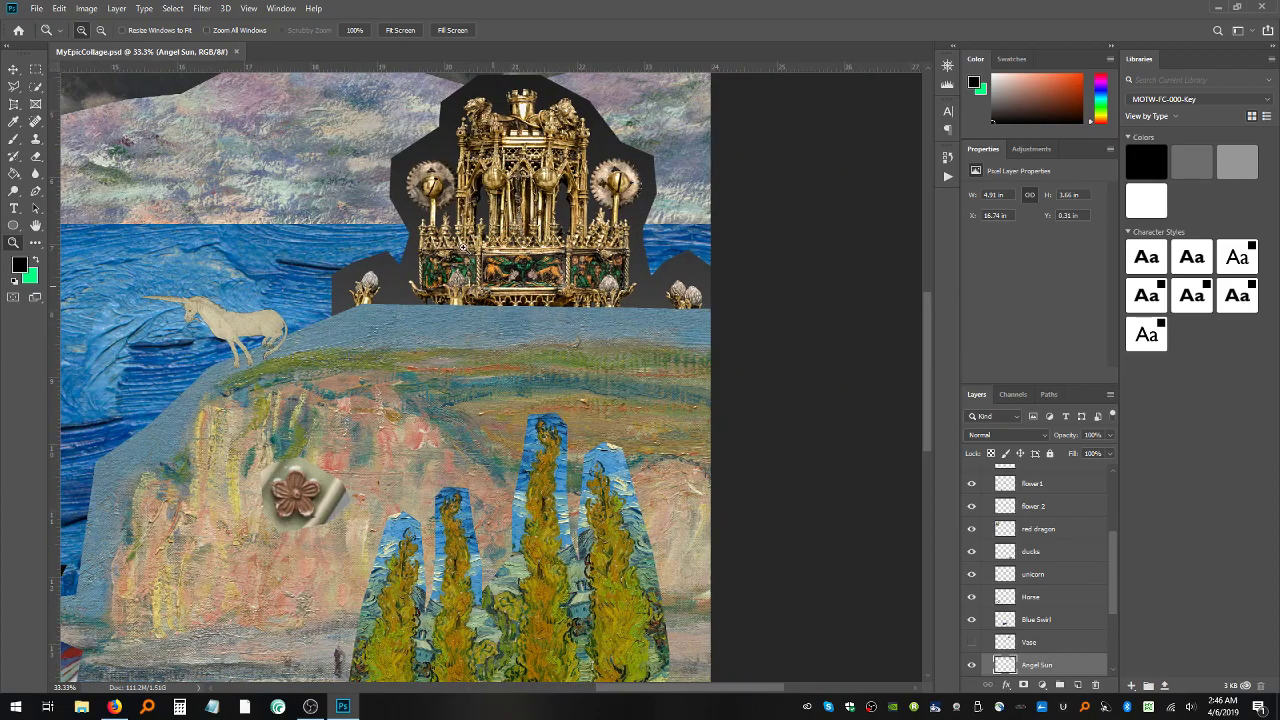
pyautogui.scroll(5, 457, 237)
pyautogui.scroll(4, 457, 237)
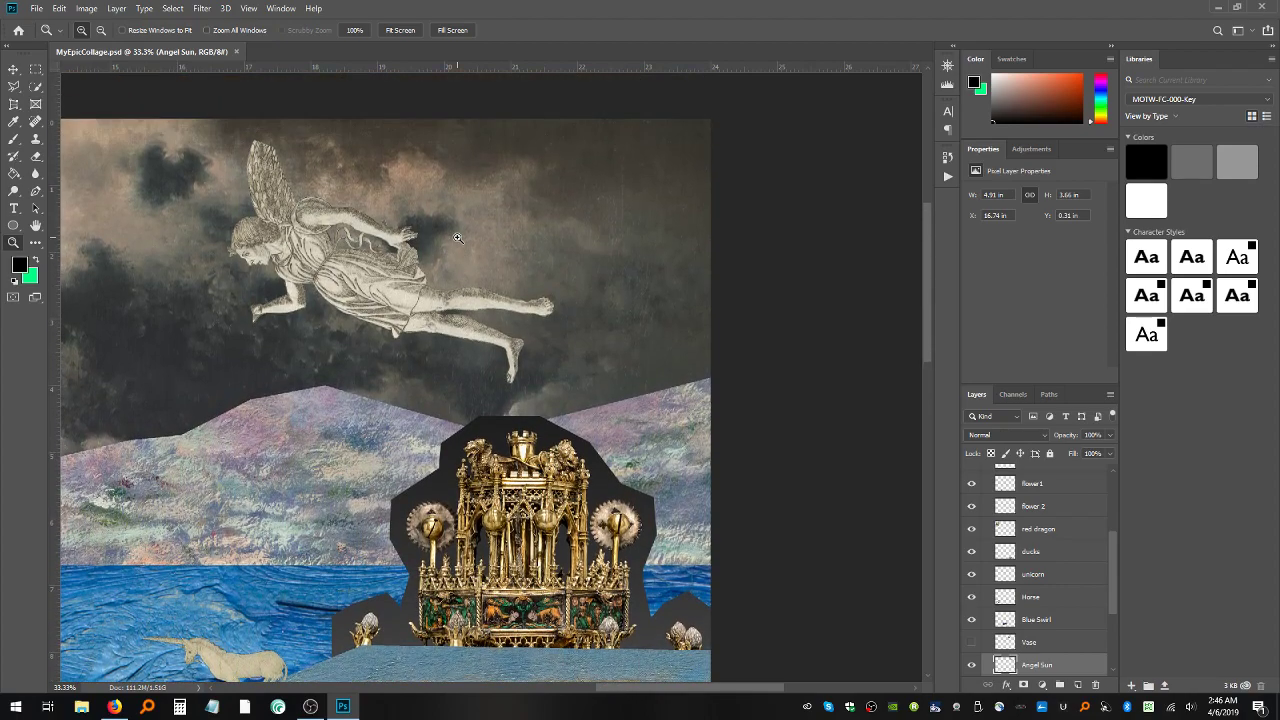
pyautogui.moveTo(457, 237); pyautogui.dragTo(457, 237)
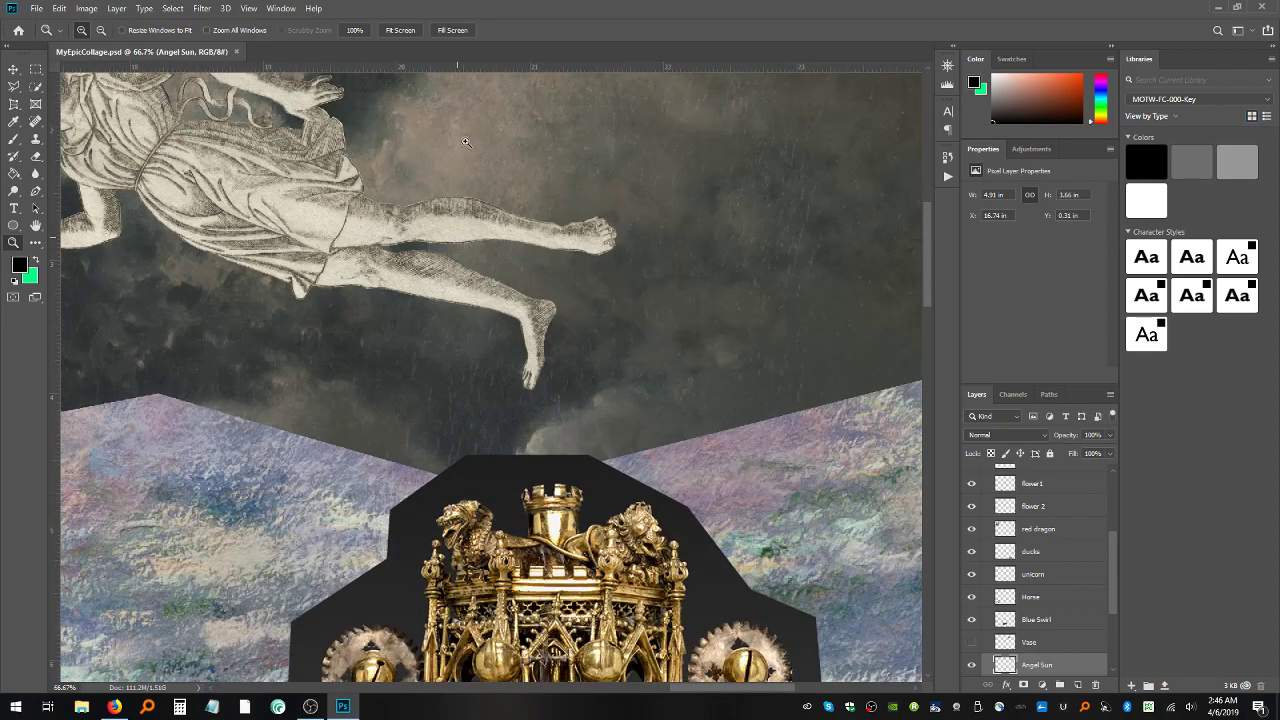
pyautogui.click(401, 31)
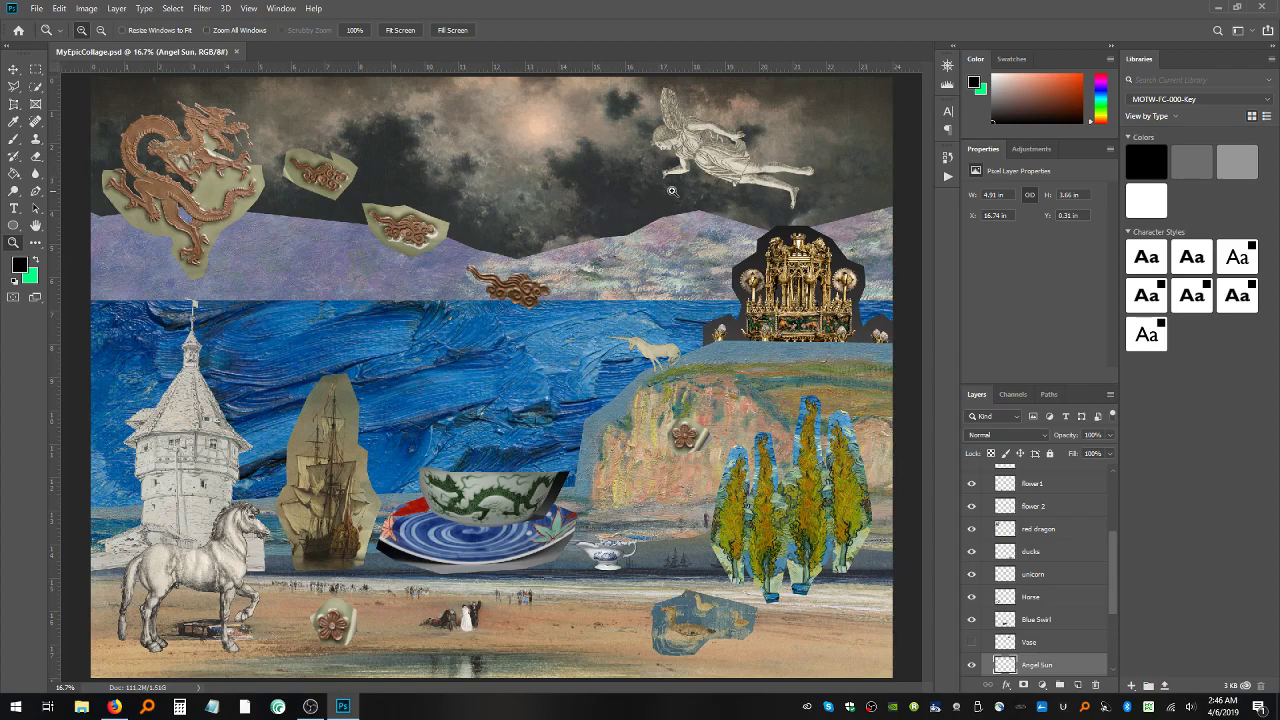
pyautogui.click(13, 72)
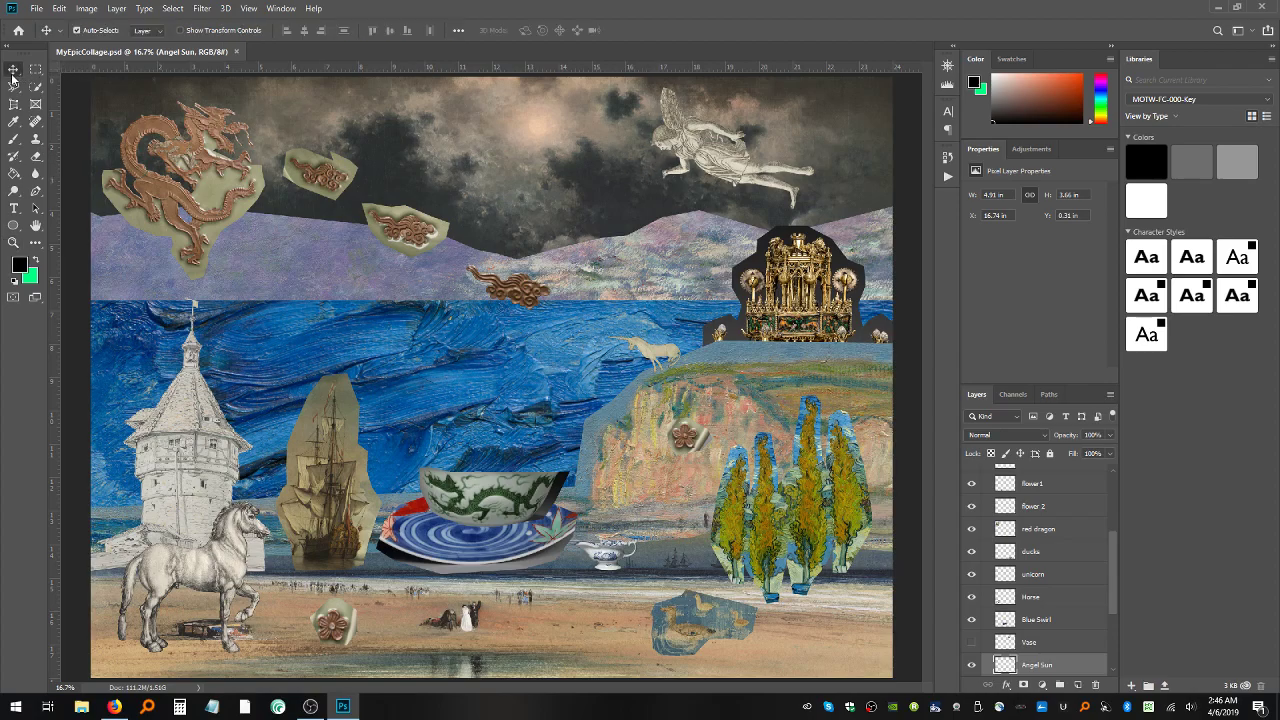
pyautogui.moveTo(704, 156); pyautogui.dragTo(701, 144)
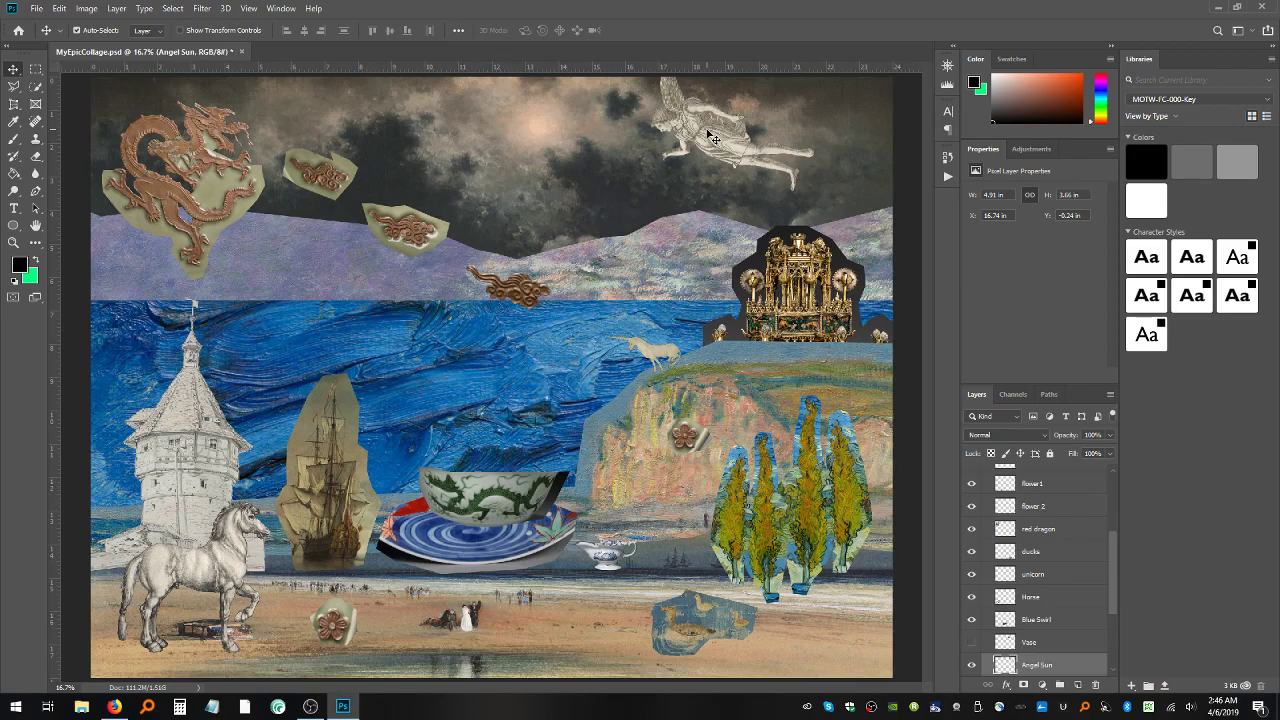
pyautogui.hotkey('ctrl', 't')
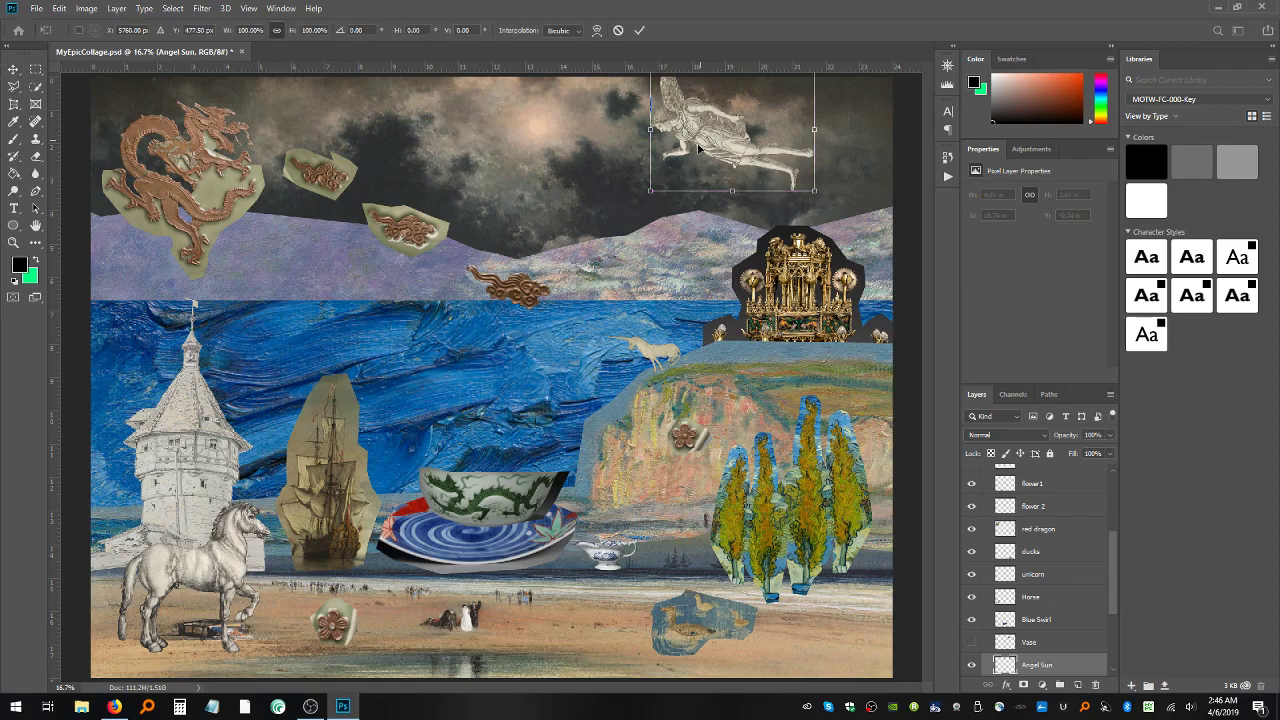
pyautogui.moveTo(648, 197); pyautogui.dragTo(653, 233)
pyautogui.press('Return')
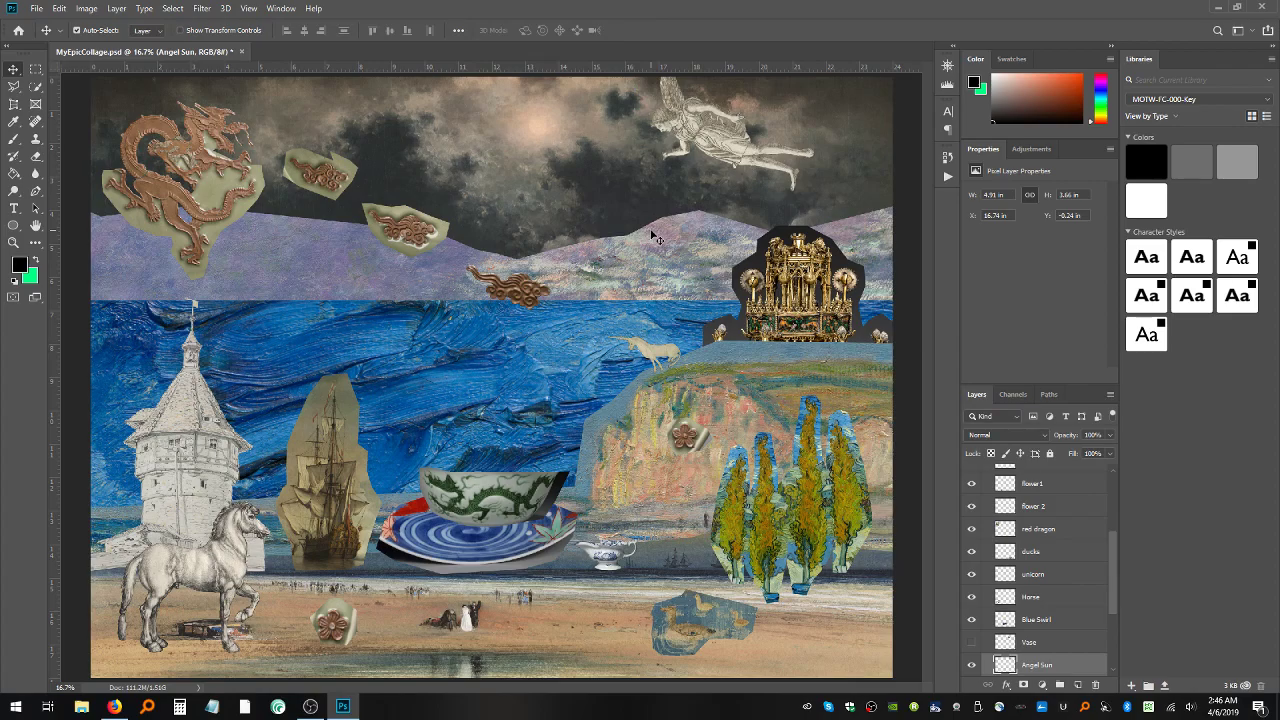
pyautogui.hotkey('ctrl', 't')
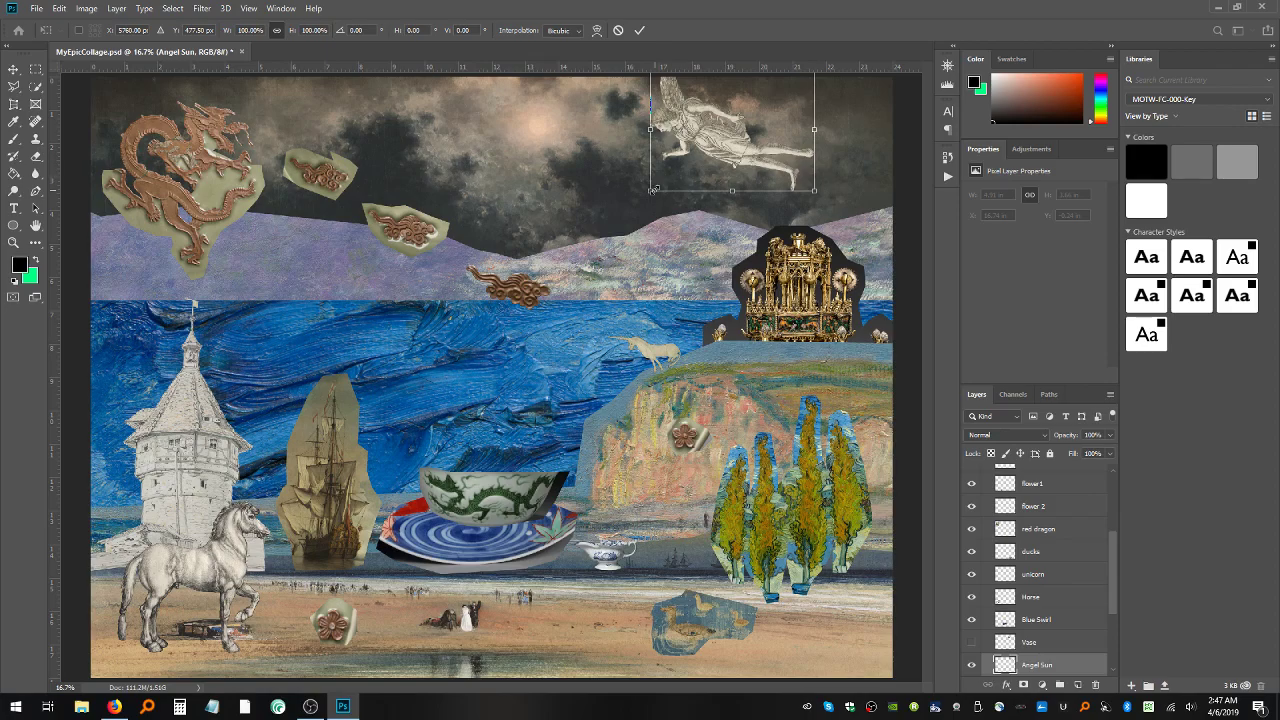
pyautogui.moveTo(652, 189); pyautogui.dragTo(669, 231)
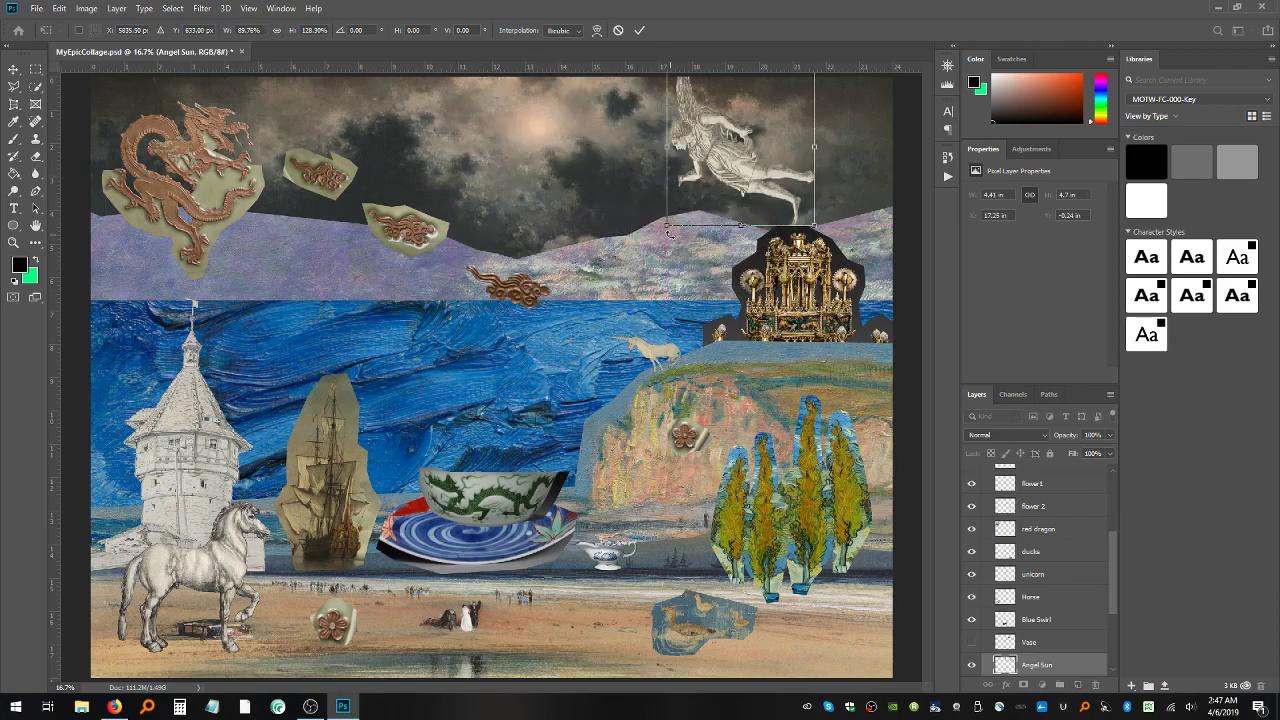
pyautogui.press('Return')
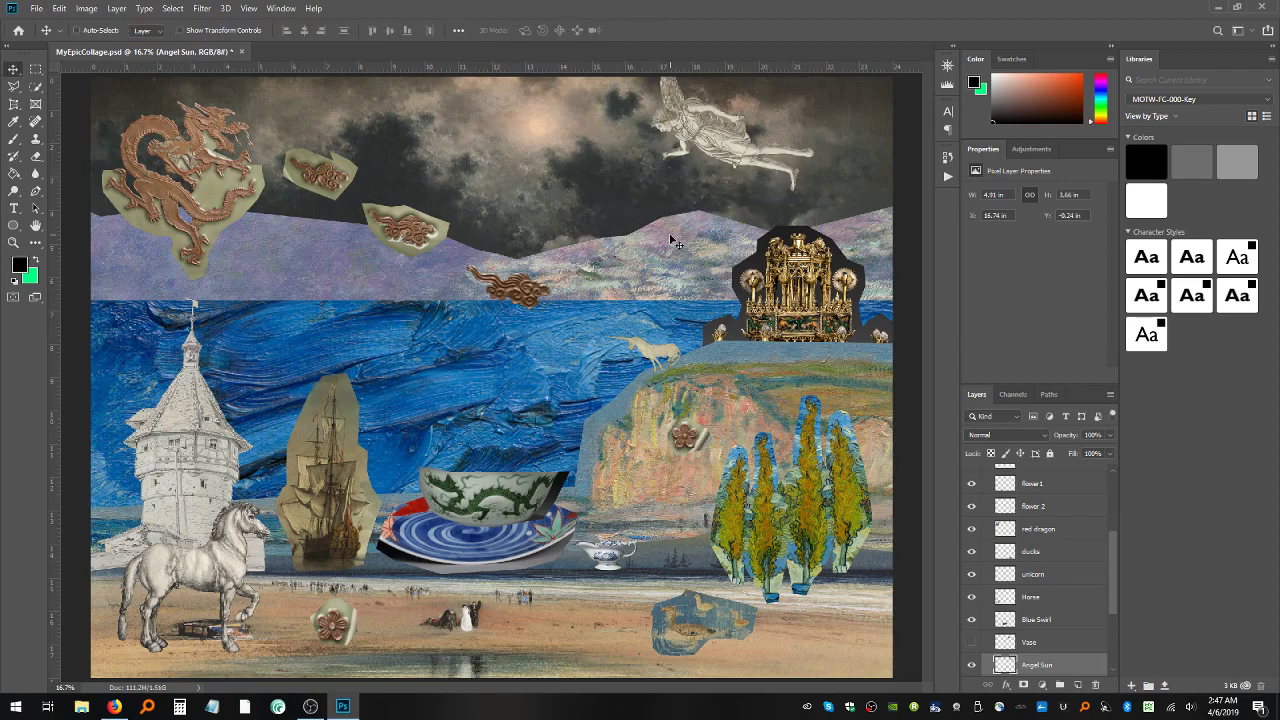
# - Scale the angel proportionally to about 144% and reposition it at about X 14.59 in, Y -0.55 in, with its wing crossing the canvas's upper edge
pyautogui.hotkey('ctrl', 't')
pyautogui.moveTo(650, 190); pyautogui.dragTo(594, 153)
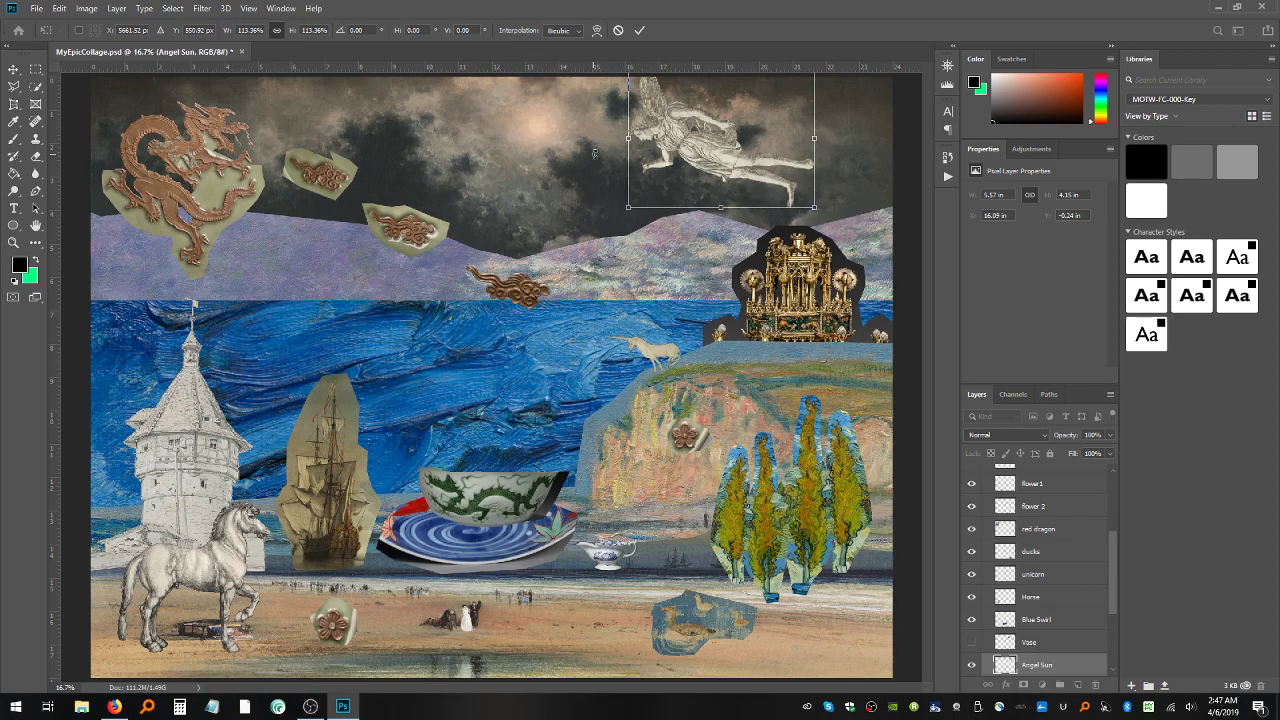
pyautogui.moveTo(628, 208); pyautogui.dragTo(576, 245)
pyautogui.moveTo(668, 187)
pyautogui.mouseDown()
pyautogui.moveTo(671, 158)
pyautogui.moveTo(641, 178)
pyautogui.moveTo(649, 196)
pyautogui.moveTo(660, 187)
pyautogui.mouseUp()
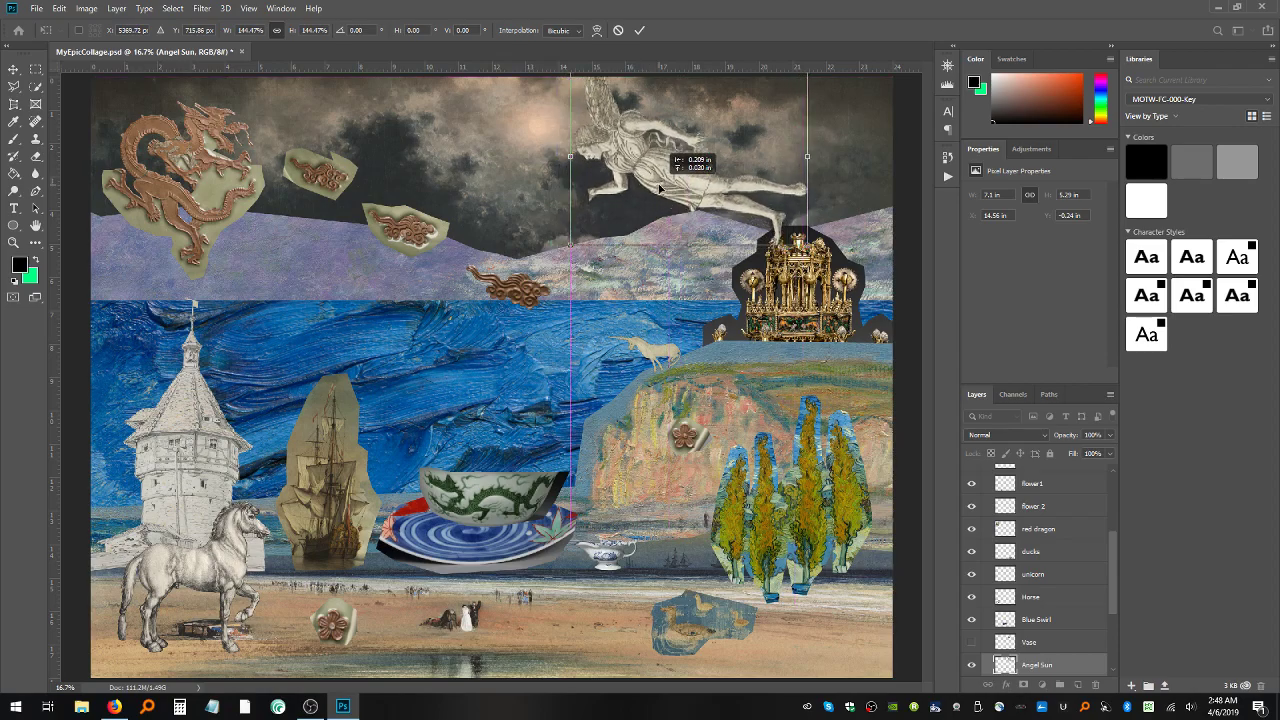
pyautogui.moveTo(659, 187); pyautogui.dragTo(659, 183)
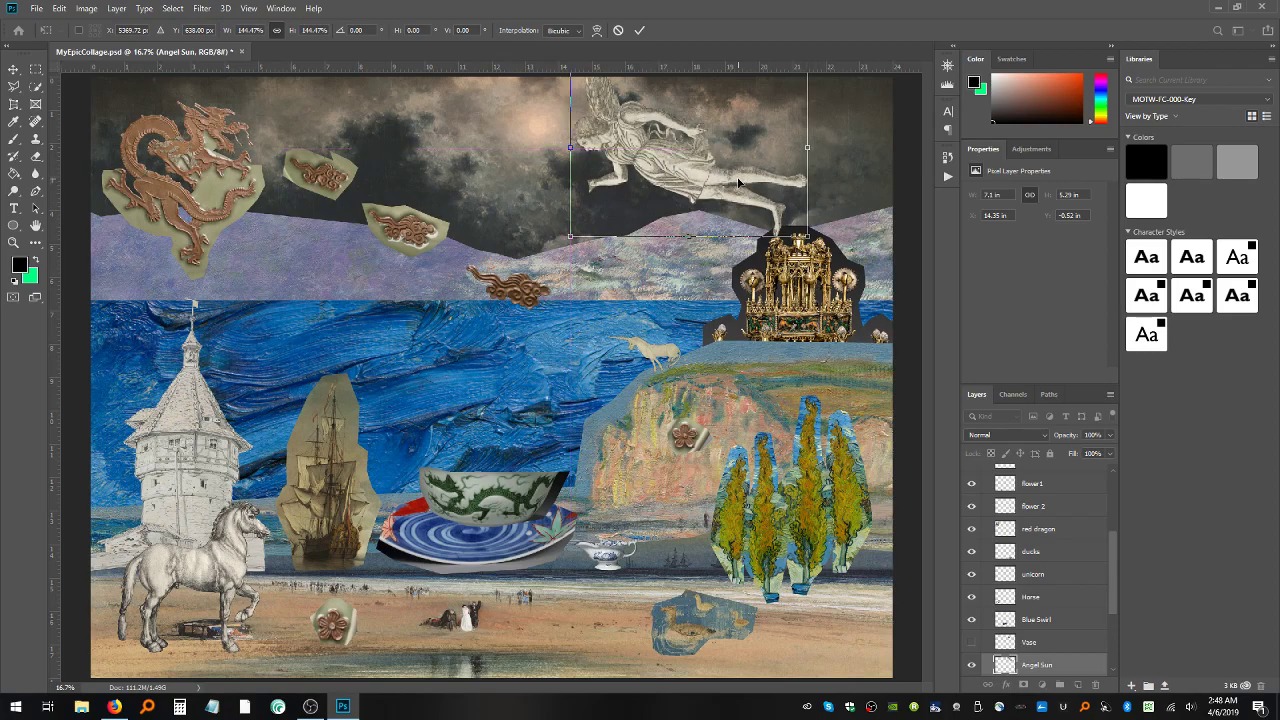
pyautogui.press('Return')
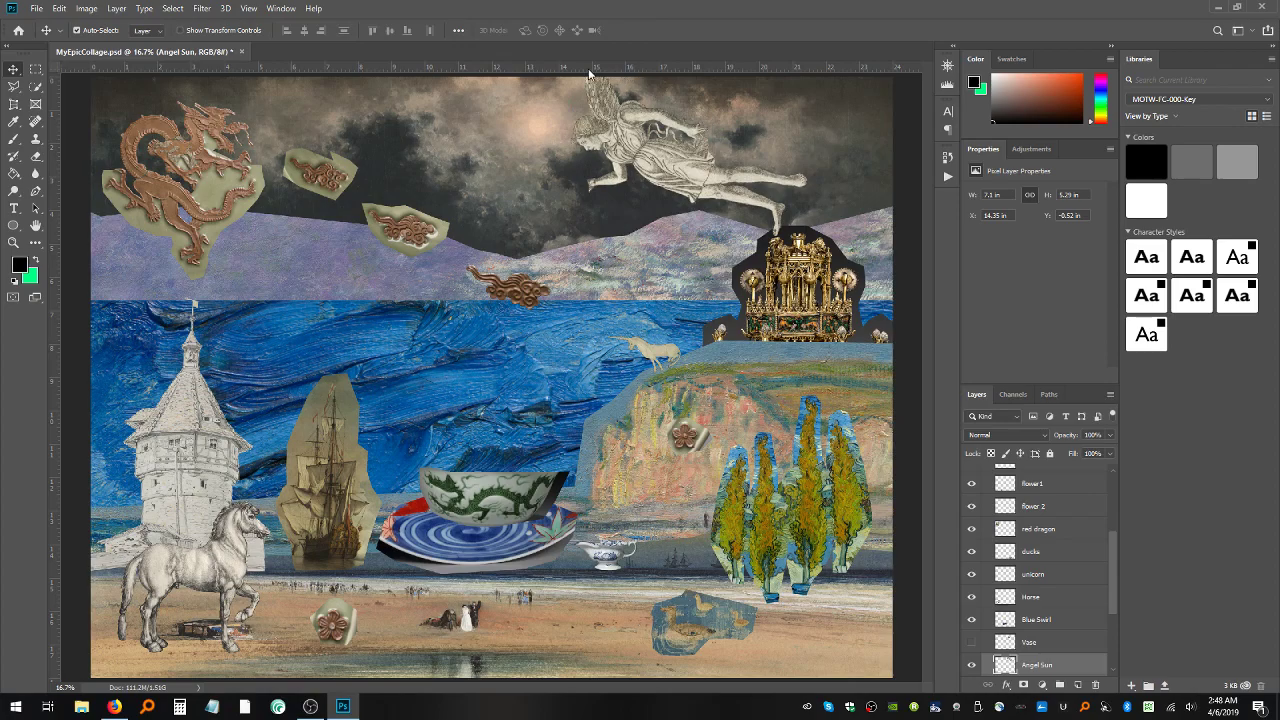
pyautogui.moveTo(645, 145); pyautogui.dragTo(633, 142)
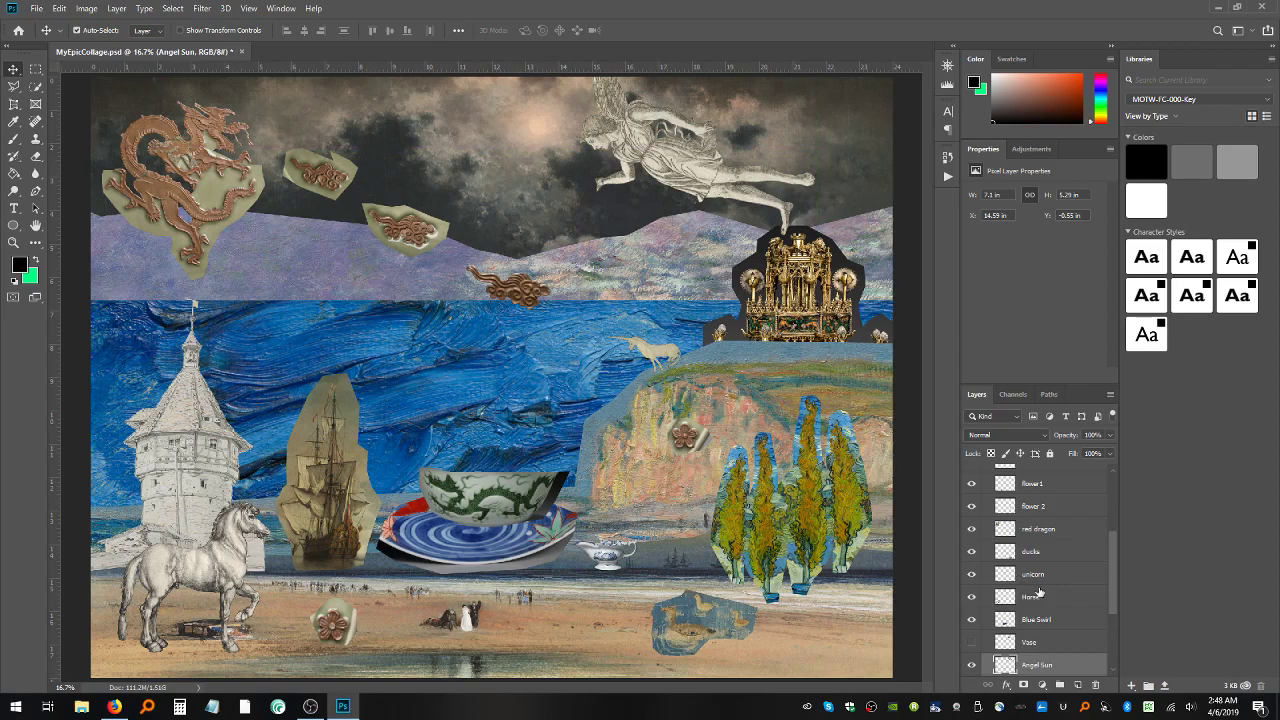
# - Show the Vase layer and move the vase beside the angel's outstretched hand, at about X 13.64 in, Y 2.43 in
pyautogui.scroll(-2, 1008, 562)
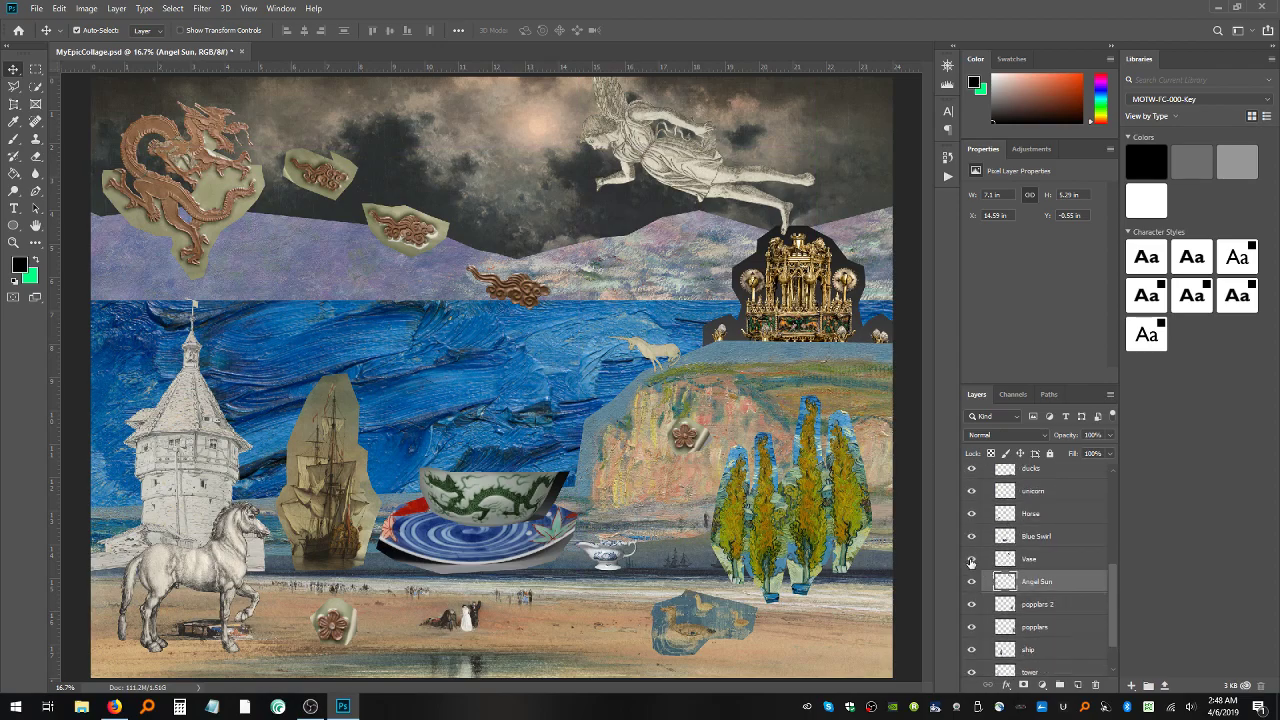
pyautogui.click(971, 559)
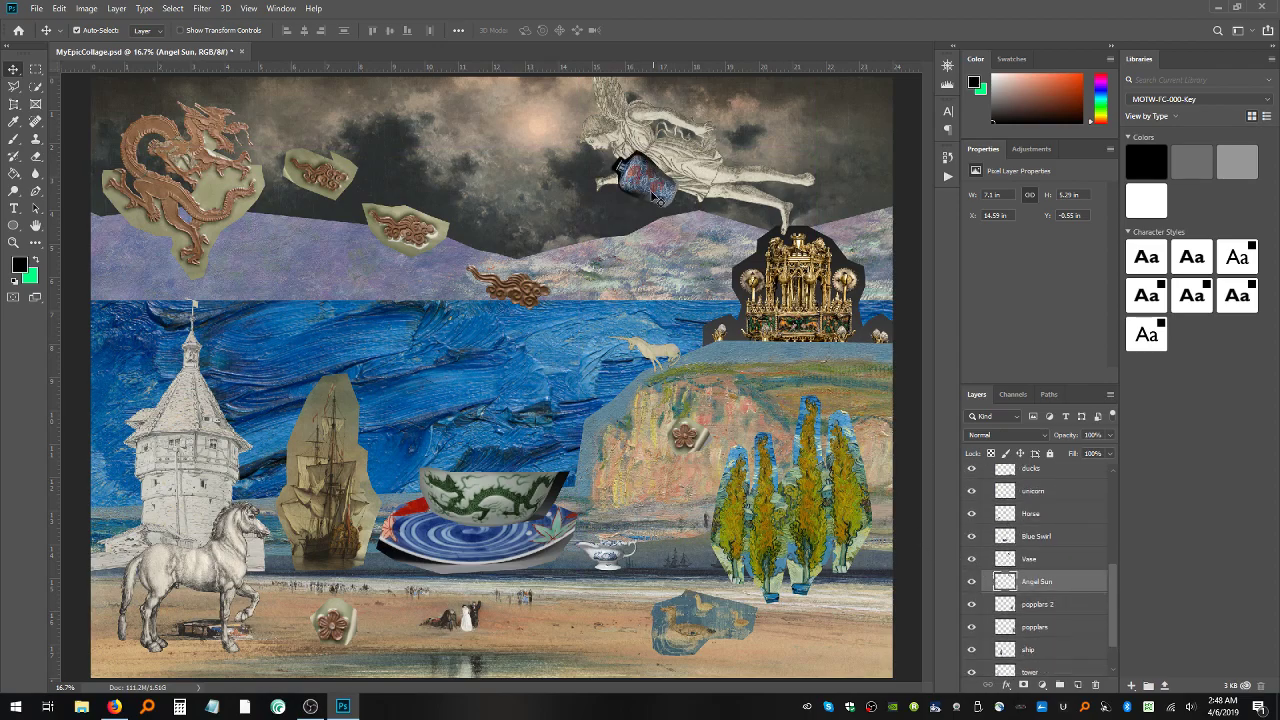
pyautogui.moveTo(642, 184); pyautogui.dragTo(584, 190)
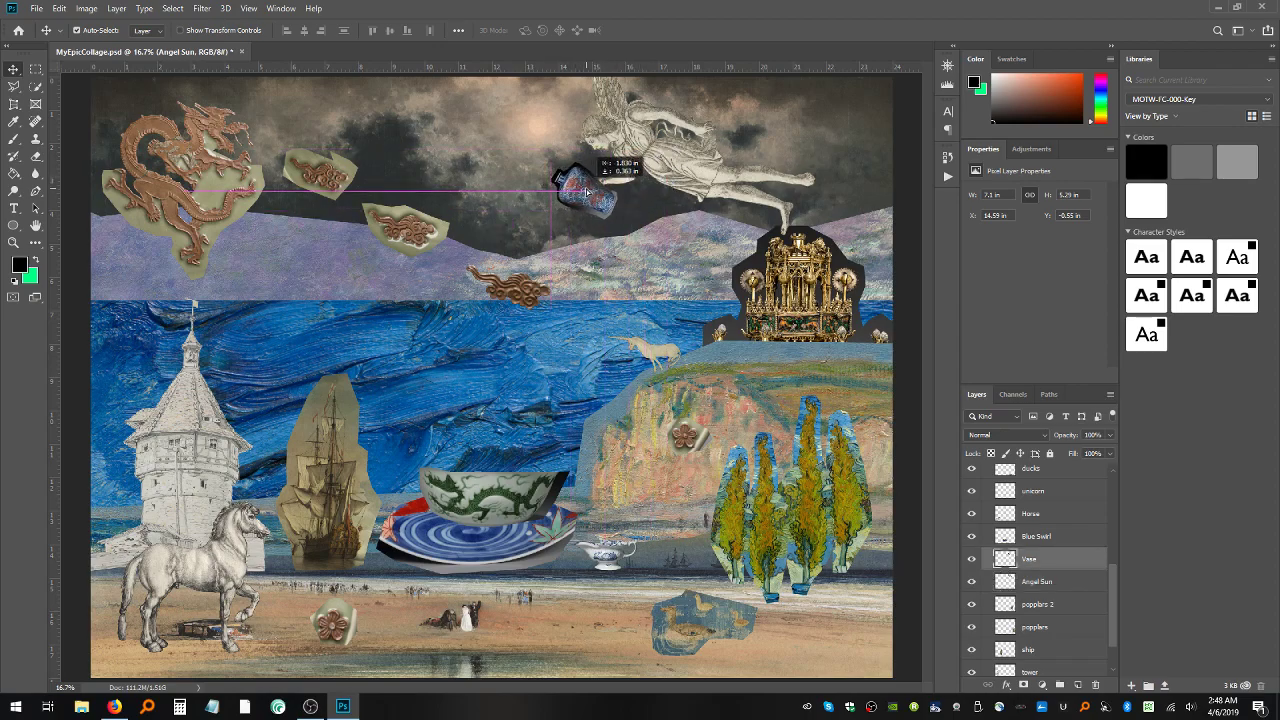
pyautogui.click(13, 242)
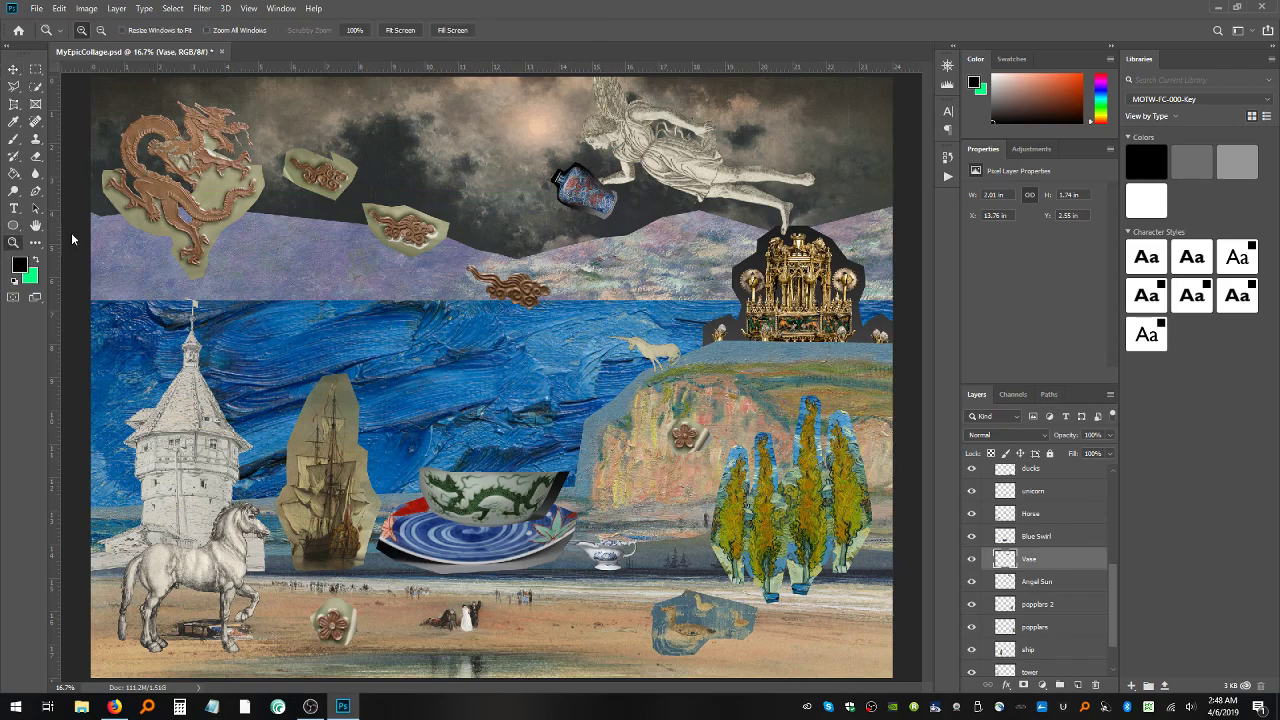
pyautogui.click(585, 196)
pyautogui.click(600, 205)
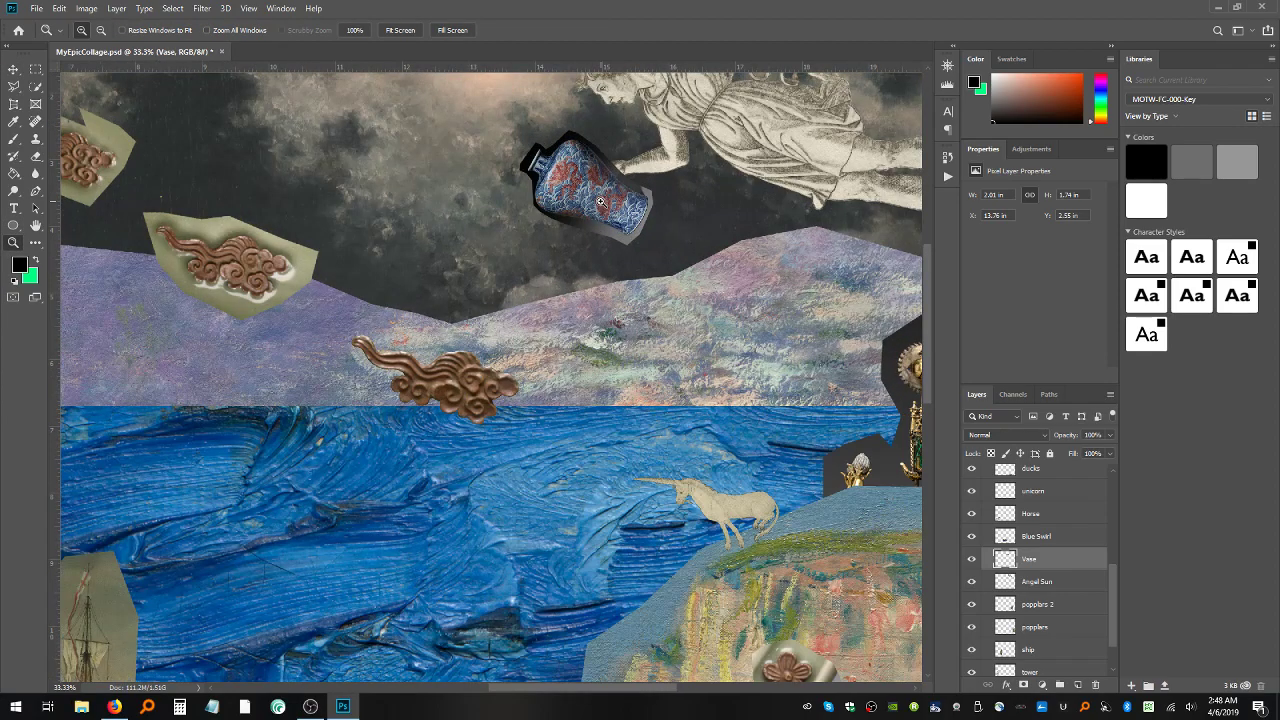
pyautogui.click(625, 221)
pyautogui.scroll(3, 625, 221)
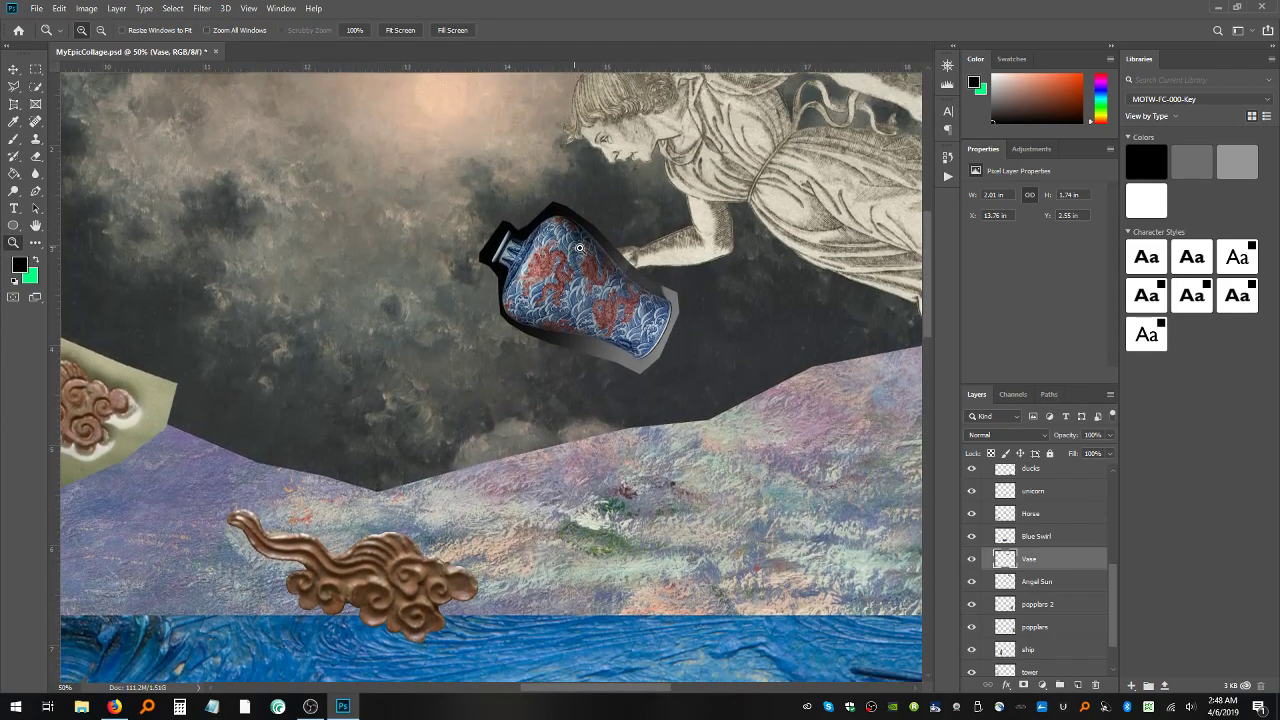
pyautogui.click(13, 68)
pyautogui.moveTo(590, 300)
pyautogui.mouseDown()
pyautogui.moveTo(562, 300)
pyautogui.moveTo(590, 288)
pyautogui.moveTo(575, 300)
pyautogui.mouseUp()
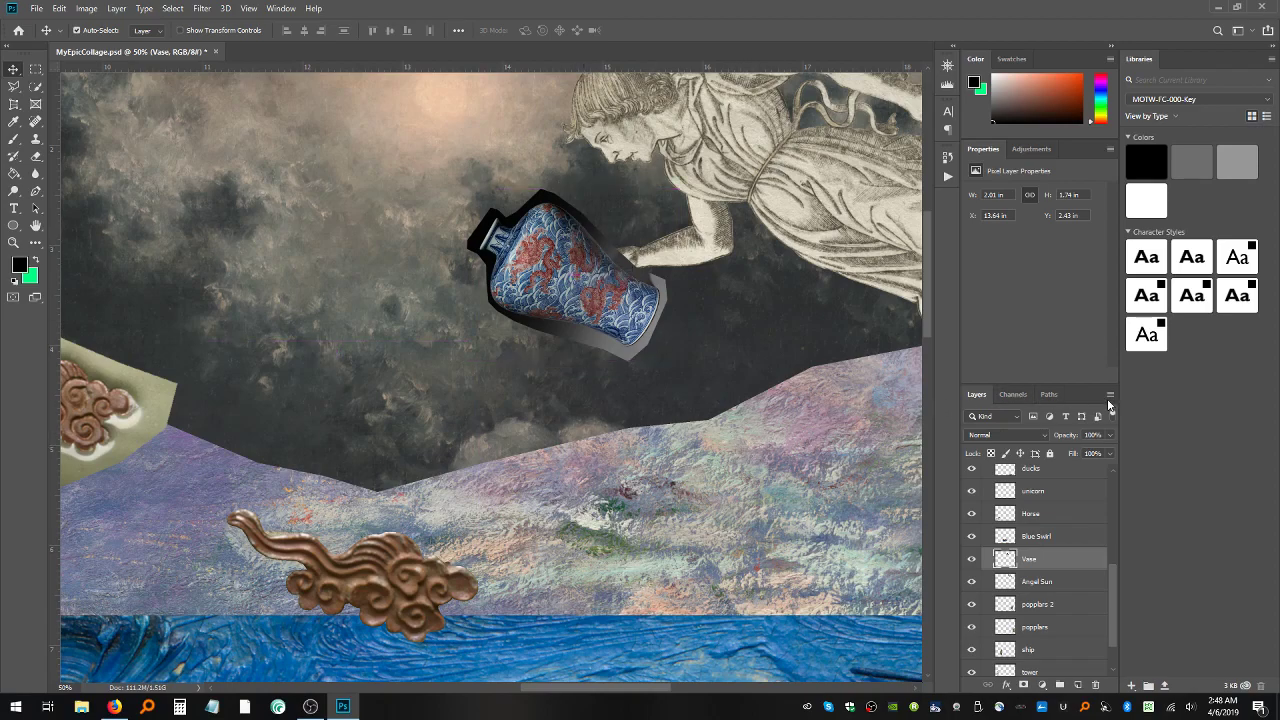
# - Lower the vase's opacity to 70%, nudge it against the angel's hand, and turn off snapping
pyautogui.click(1109, 436)
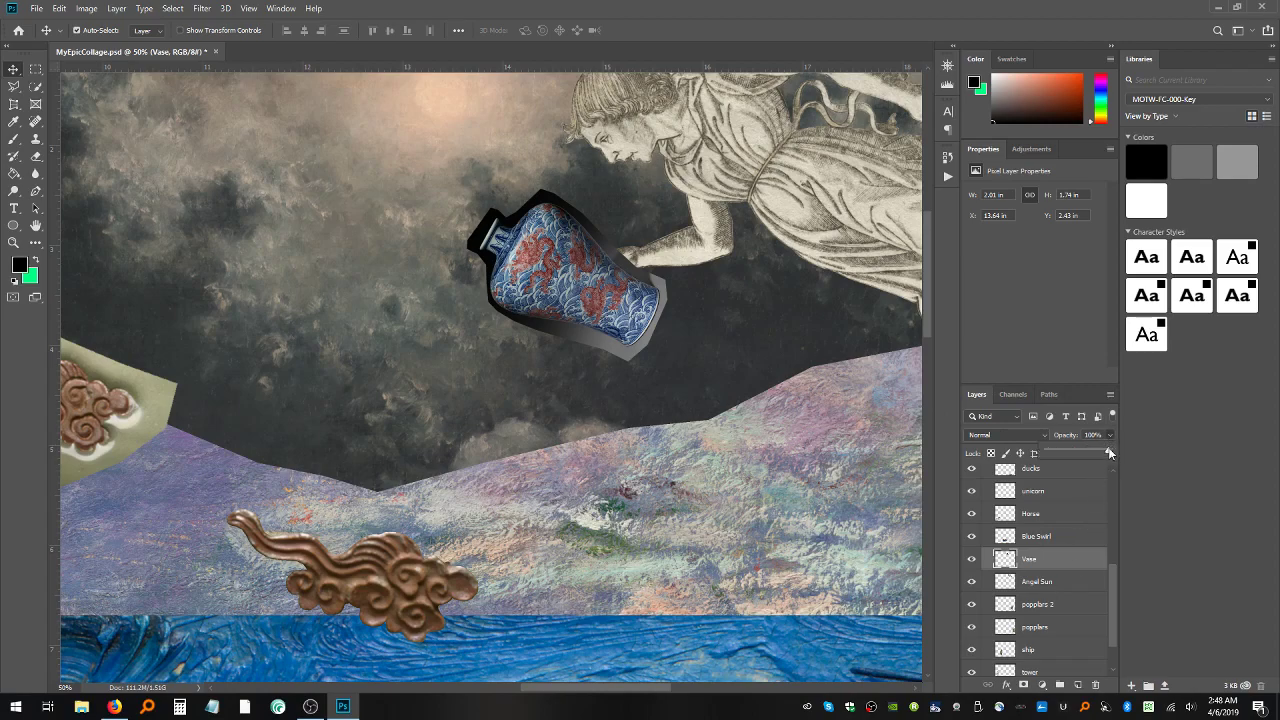
pyautogui.moveTo(1105, 452); pyautogui.dragTo(1090, 452)
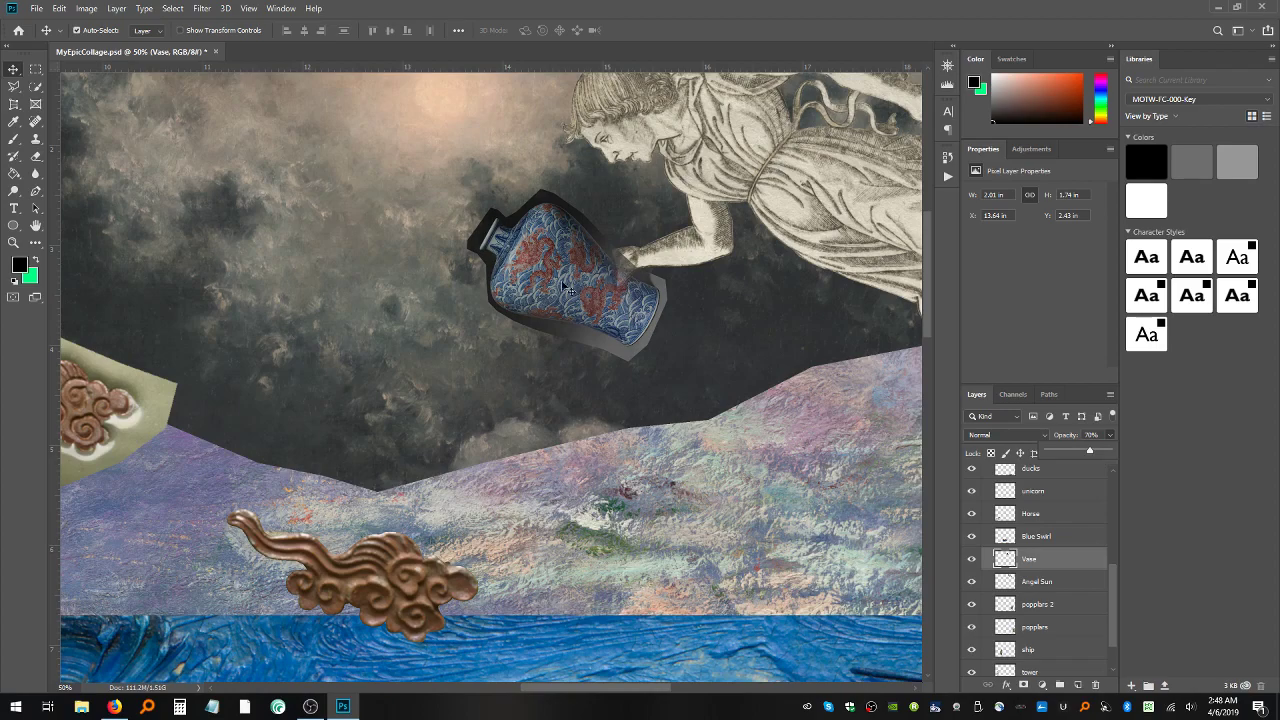
pyautogui.moveTo(580, 267)
pyautogui.mouseDown()
pyautogui.moveTo(570, 256)
pyautogui.moveTo(582, 248)
pyautogui.moveTo(600, 262)
pyautogui.moveTo(584, 270)
pyautogui.mouseUp()
pyautogui.click(249, 8)
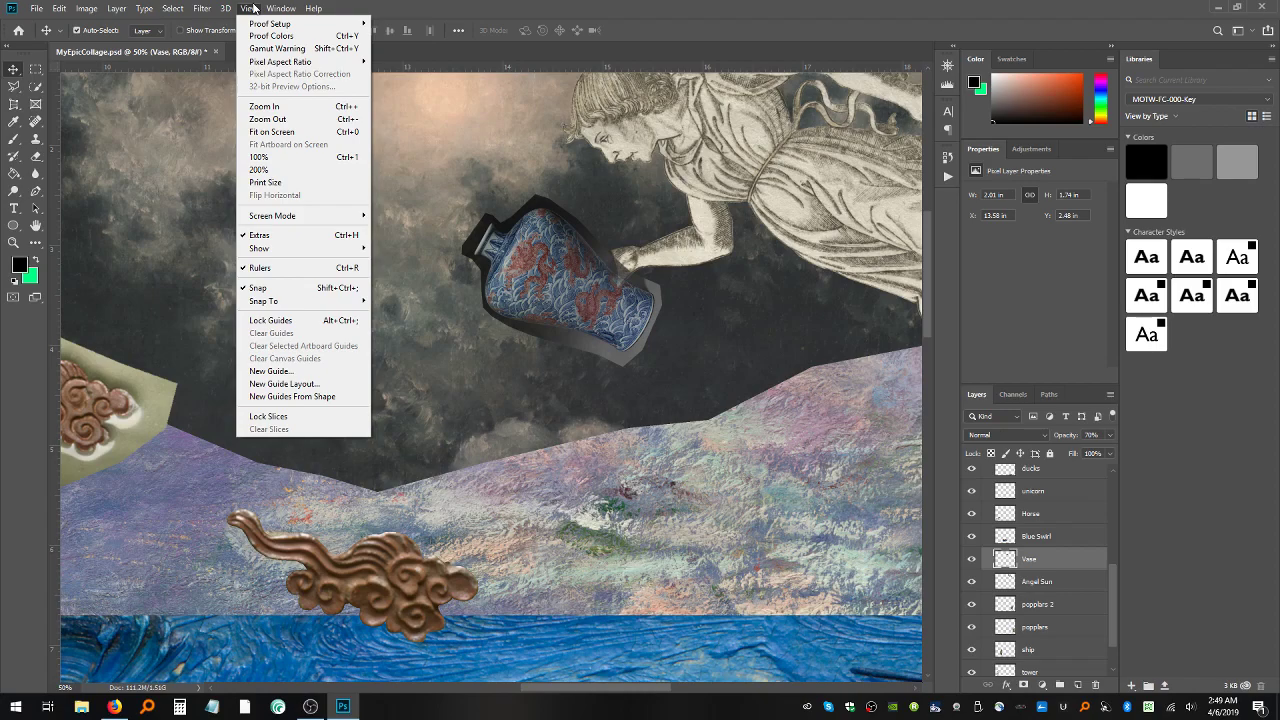
pyautogui.moveTo(290, 305)
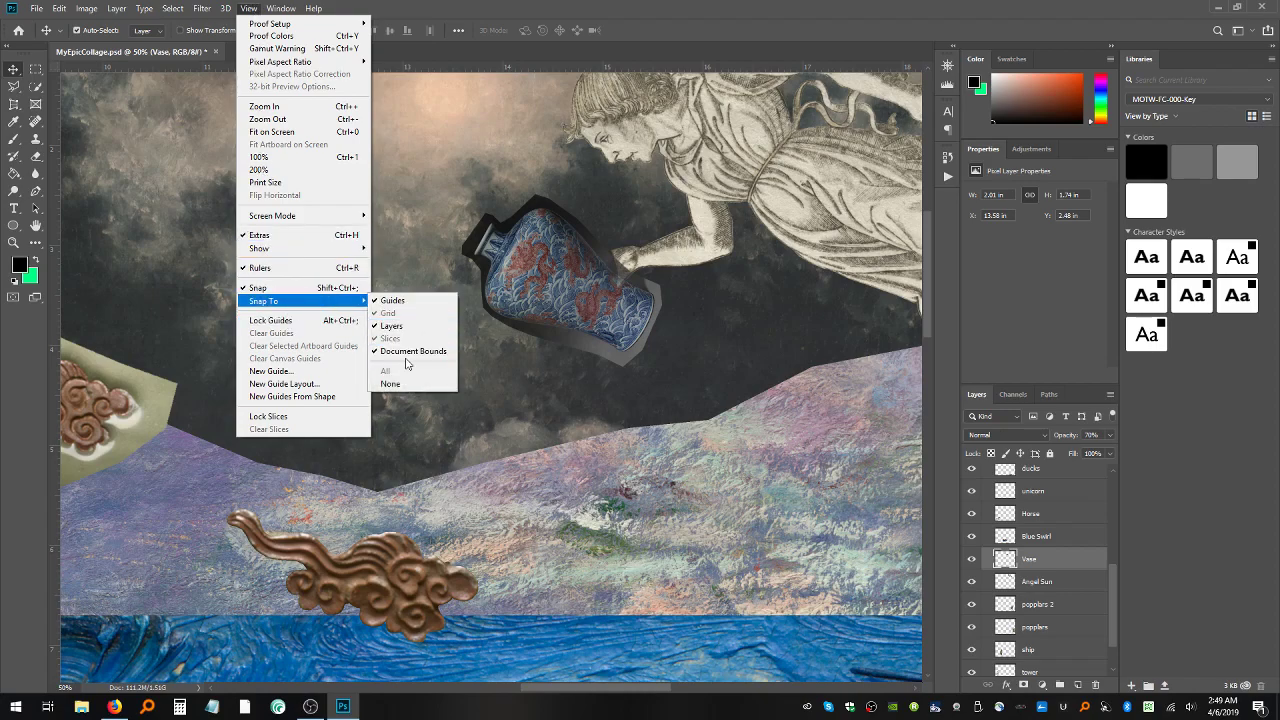
pyautogui.click(315, 289)
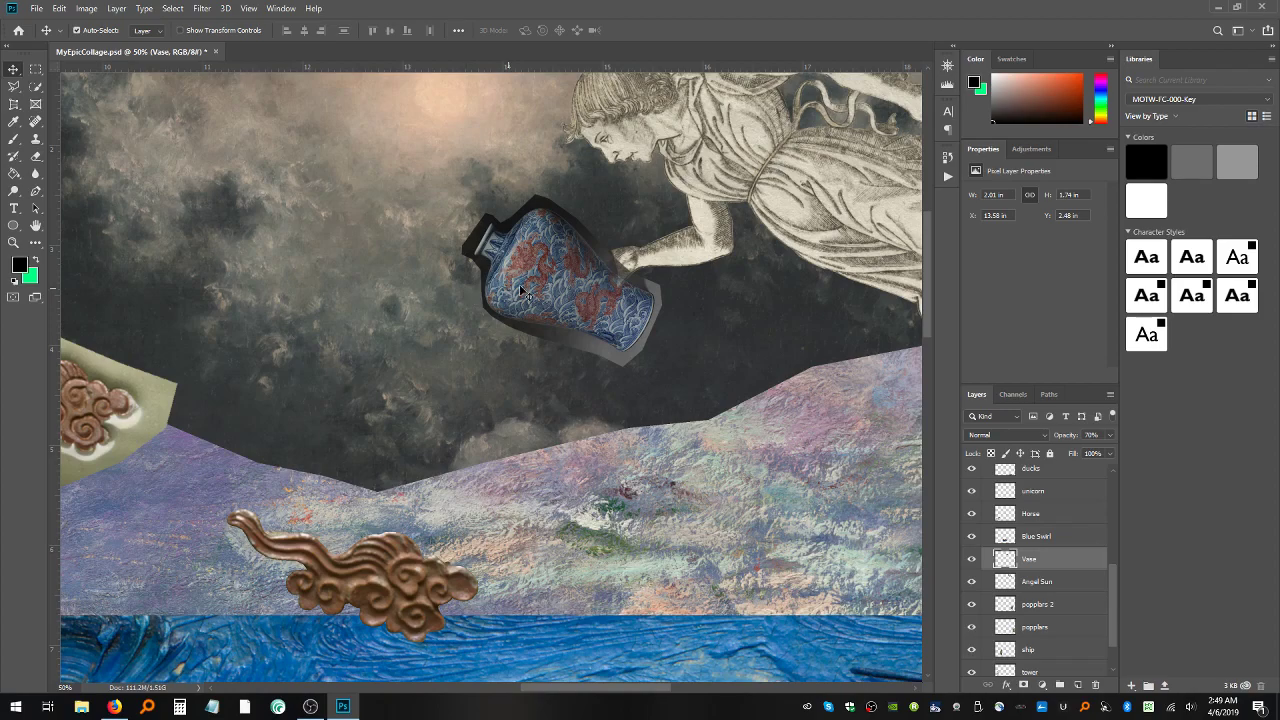
# - Fit the vase against the angel's hand at about X 13.72 in, Y 2.36 in, and set its opacity back to 100%
pyautogui.moveTo(555, 281); pyautogui.dragTo(645, 298)
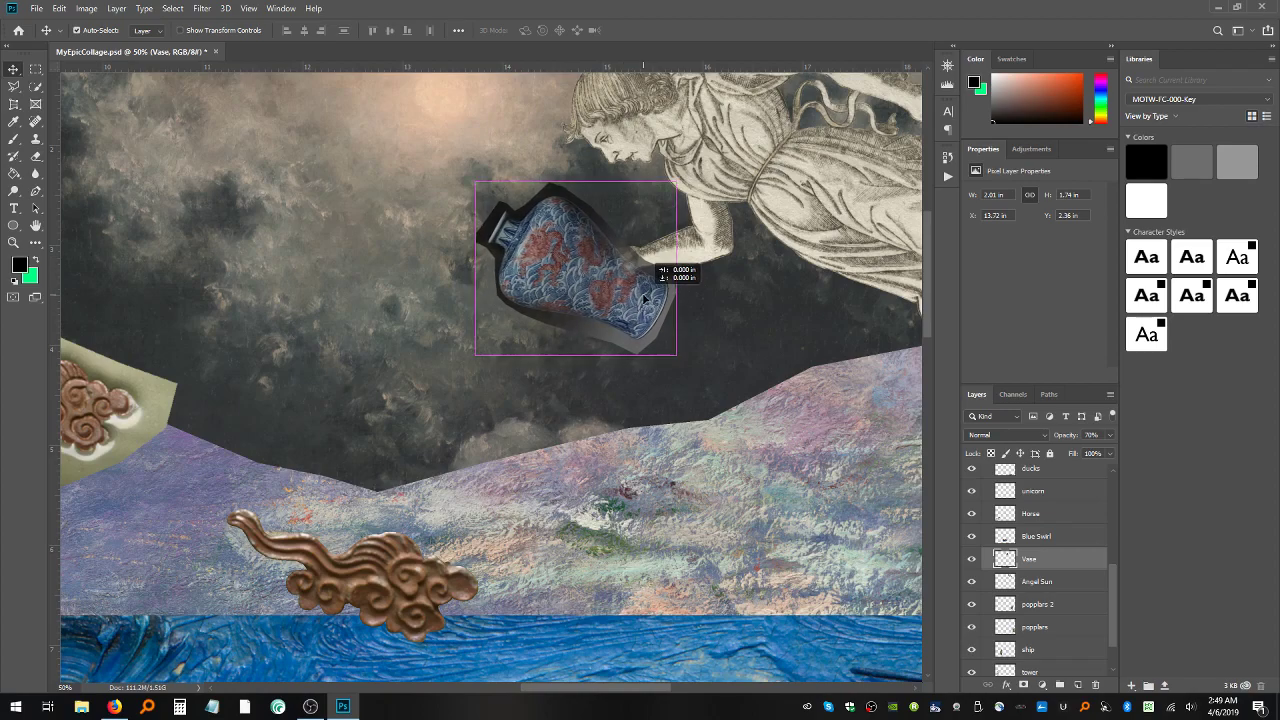
pyautogui.moveTo(645, 298); pyautogui.dragTo(646, 296)
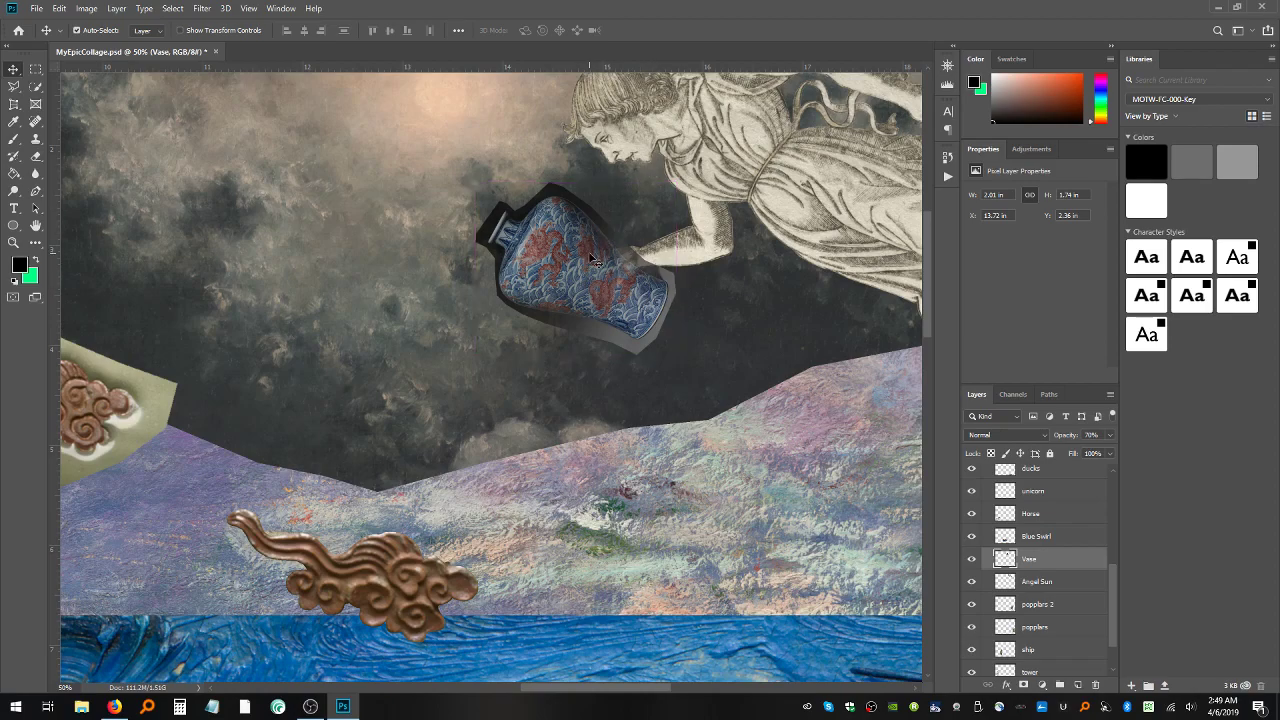
pyautogui.click(1109, 435)
pyautogui.moveTo(1100, 451); pyautogui.dragTo(1112, 451)
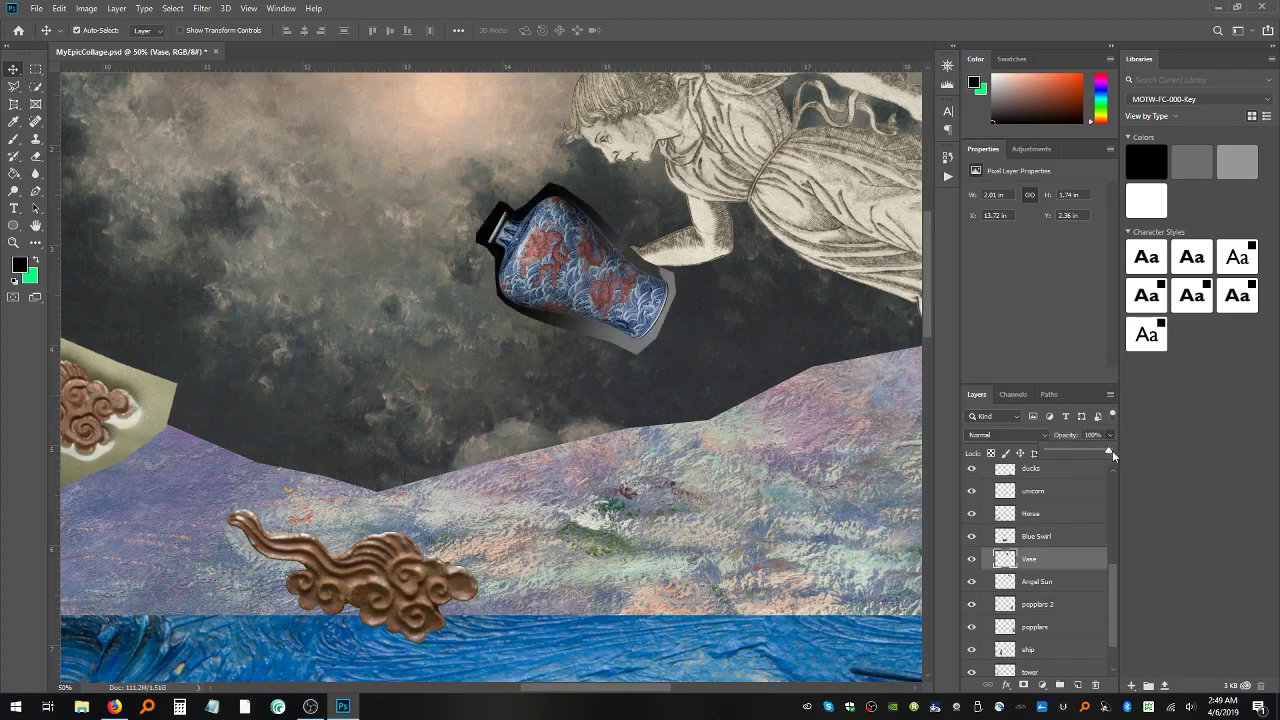
# - Try to select the dark background around the vase with the Quick Selection tool
pyautogui.click(13, 242)
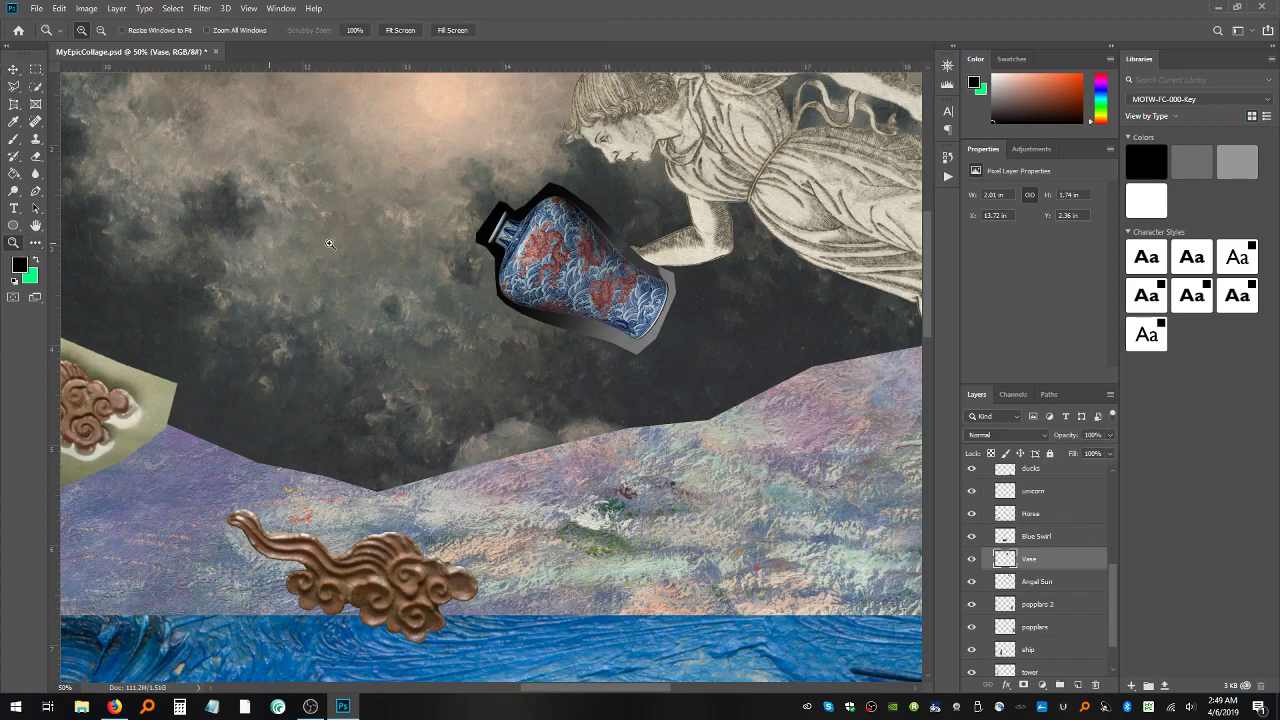
pyautogui.click(521, 241)
pyautogui.click(526, 236)
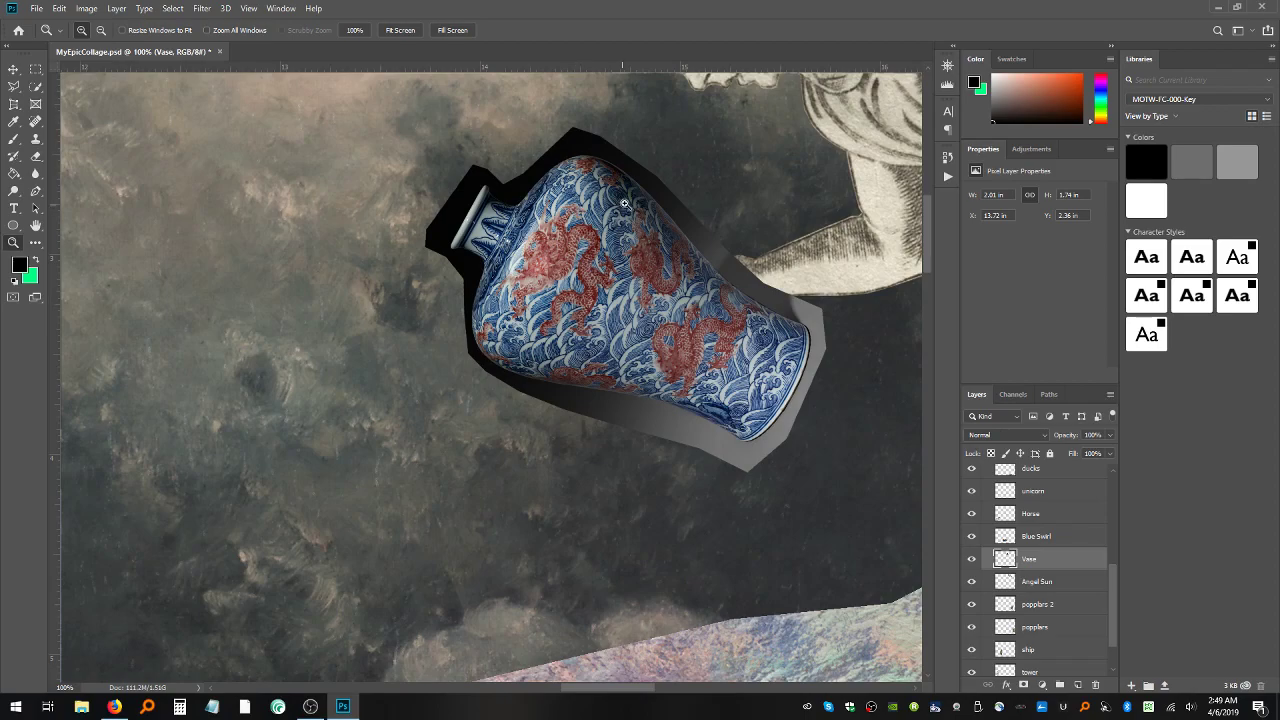
pyautogui.click(36, 87)
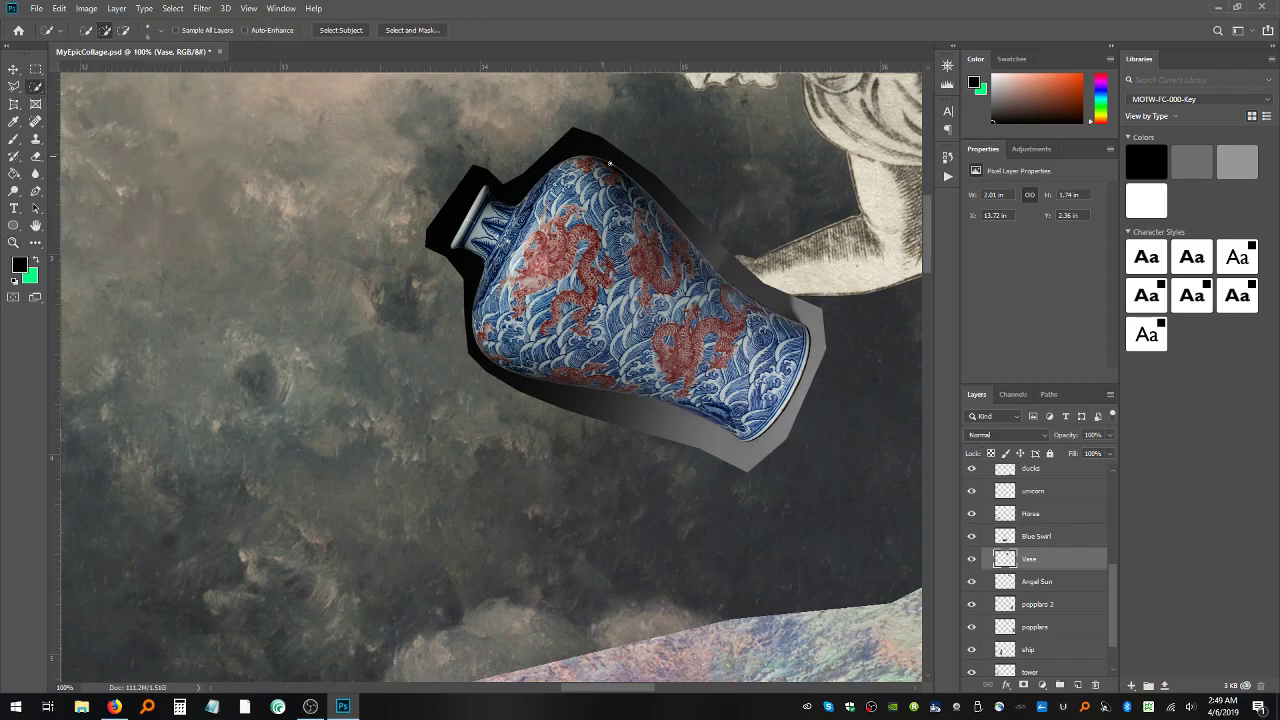
pyautogui.moveTo(649, 184); pyautogui.dragTo(714, 251)
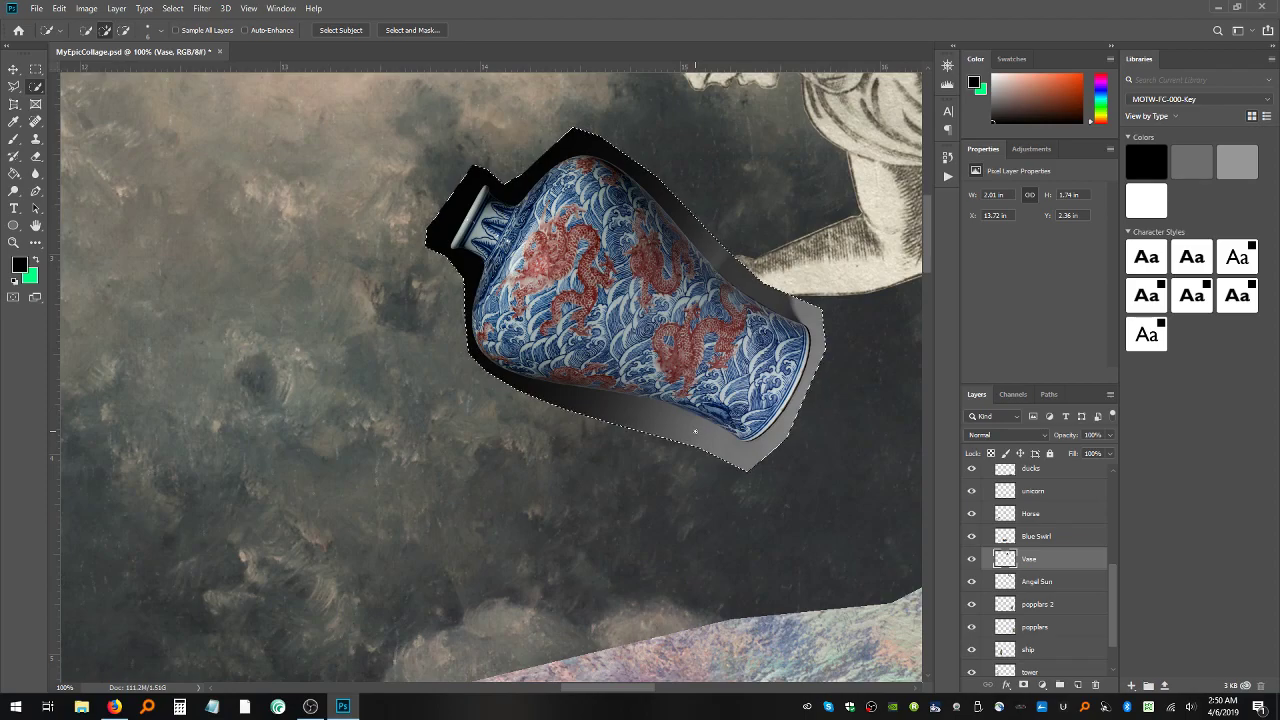
pyautogui.hotkey('ctrl', 'd')
pyautogui.hotkey('ctrl', 'z')
pyautogui.hotkey('ctrl', 'd')
pyautogui.moveTo(531, 212)
pyautogui.mouseDown()
pyautogui.moveTo(552, 228)
pyautogui.moveTo(540, 236)
pyautogui.moveTo(594, 255)
pyautogui.moveTo(616, 295)
pyautogui.moveTo(700, 260)
pyautogui.moveTo(730, 360)
pyautogui.moveTo(697, 325)
pyautogui.mouseUp()
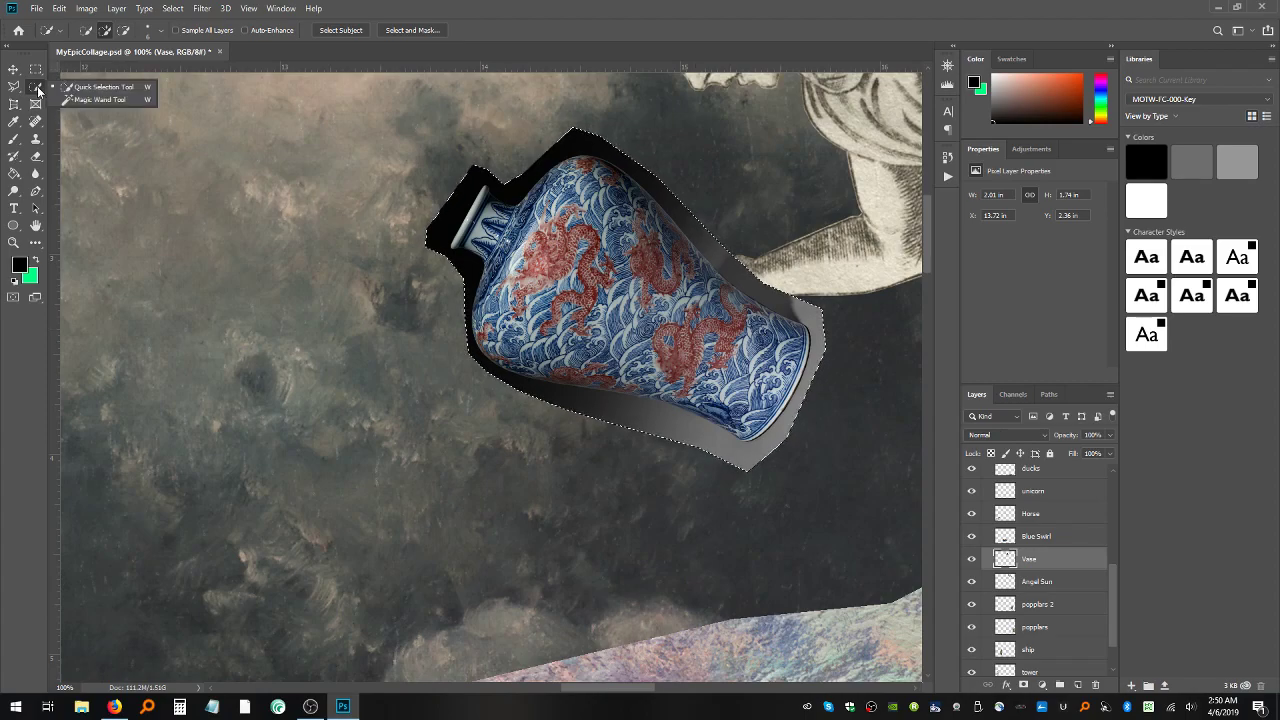
# - Try to select the black background around the vase's neck with the Magic Wand at tolerance 10 and at tolerance 5
pyautogui.click(98, 99)
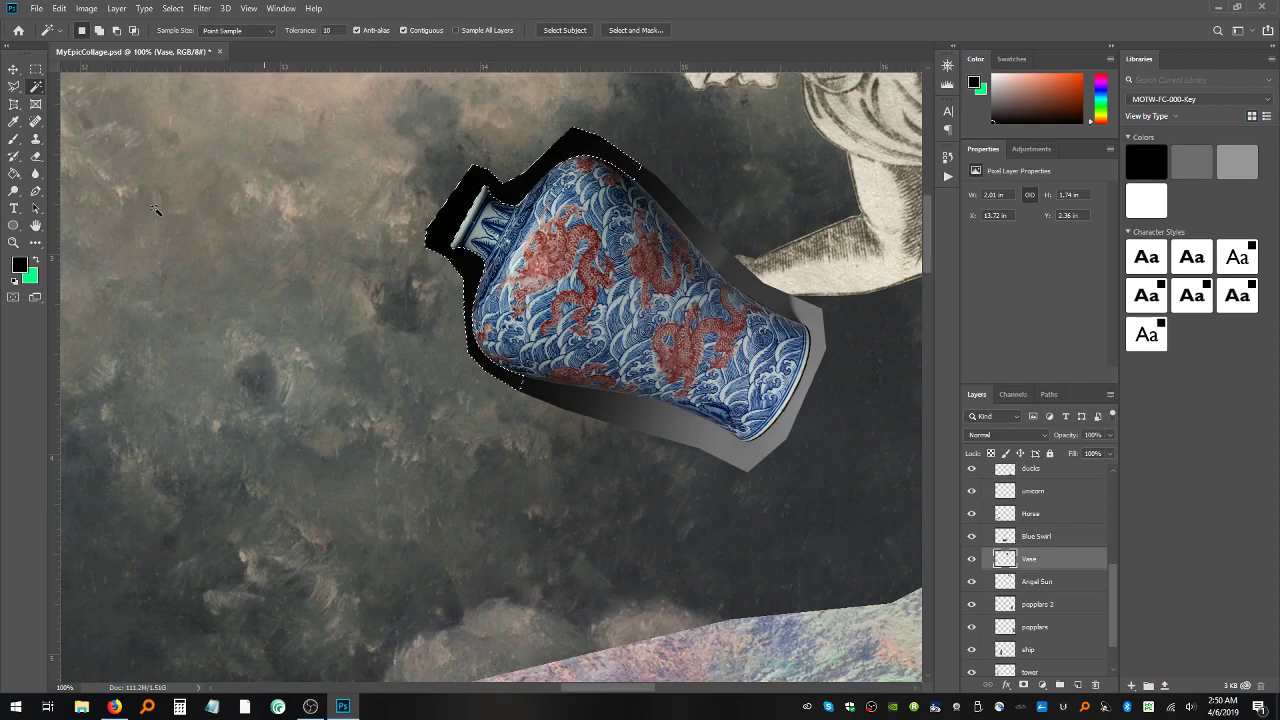
pyautogui.click(13, 242)
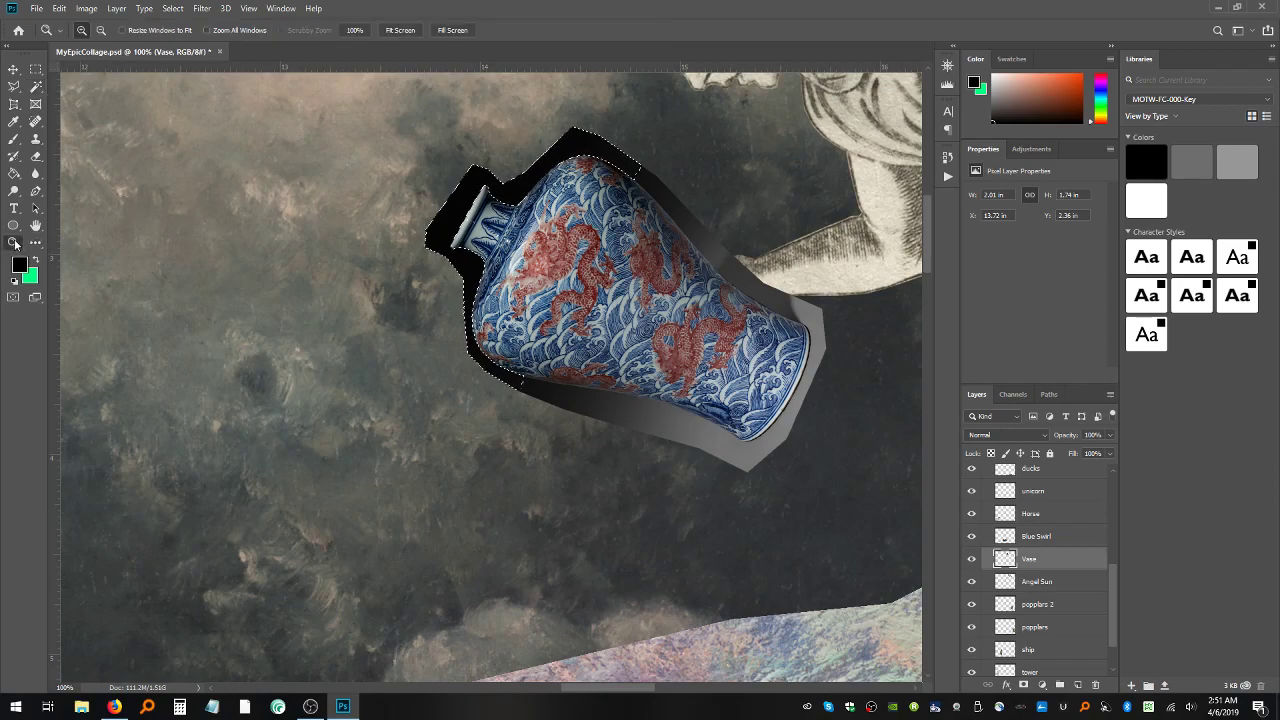
pyautogui.click(405, 178)
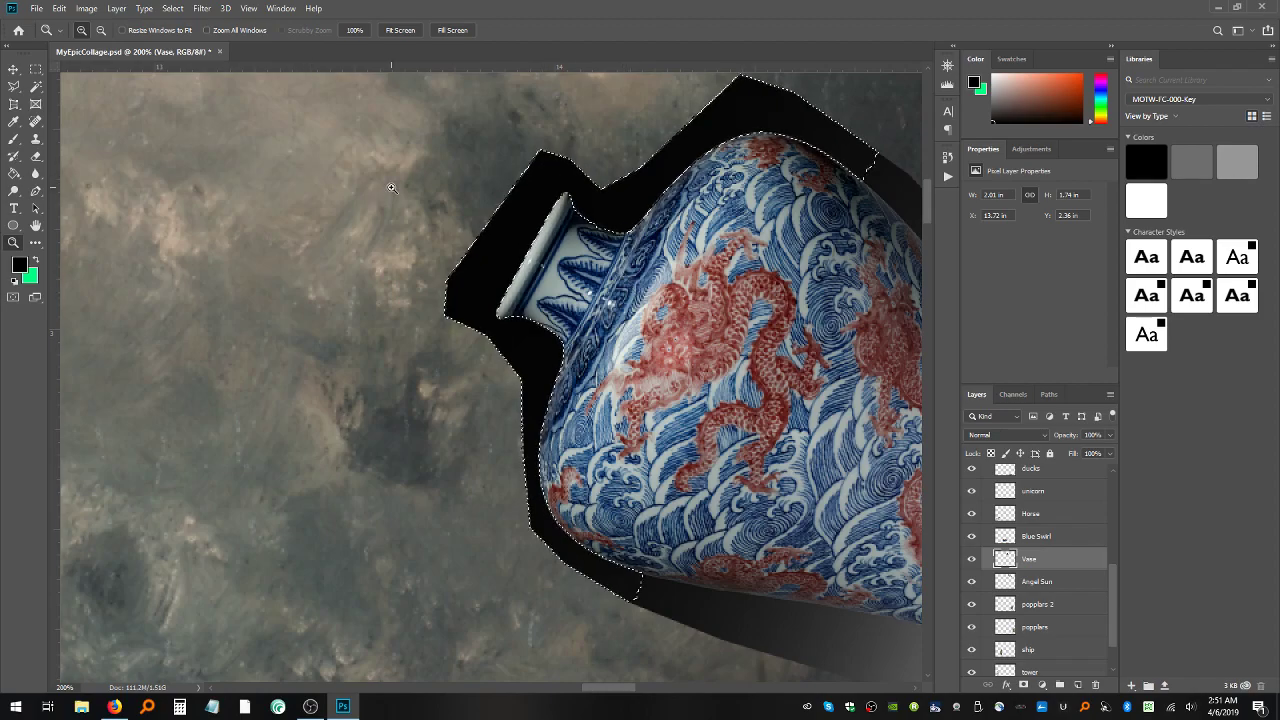
pyautogui.click(38, 87)
pyautogui.hotkey('ctrl', 'd')
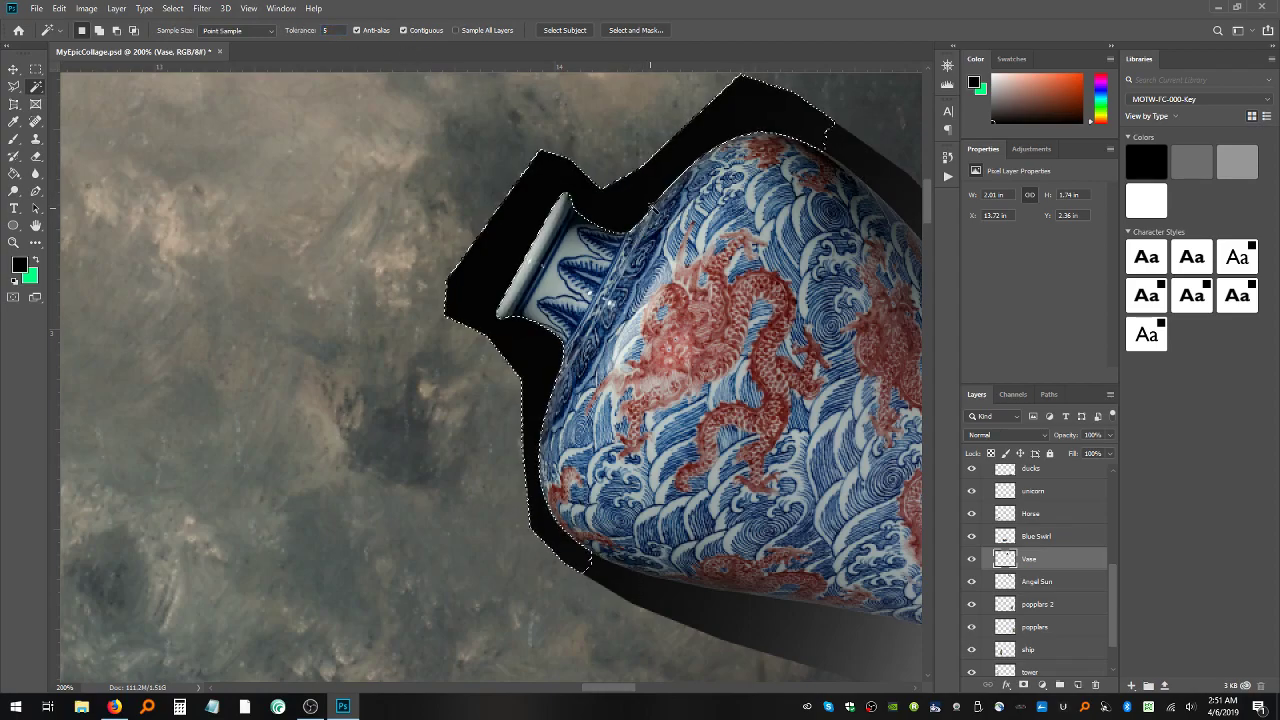
pyautogui.click(533, 226)
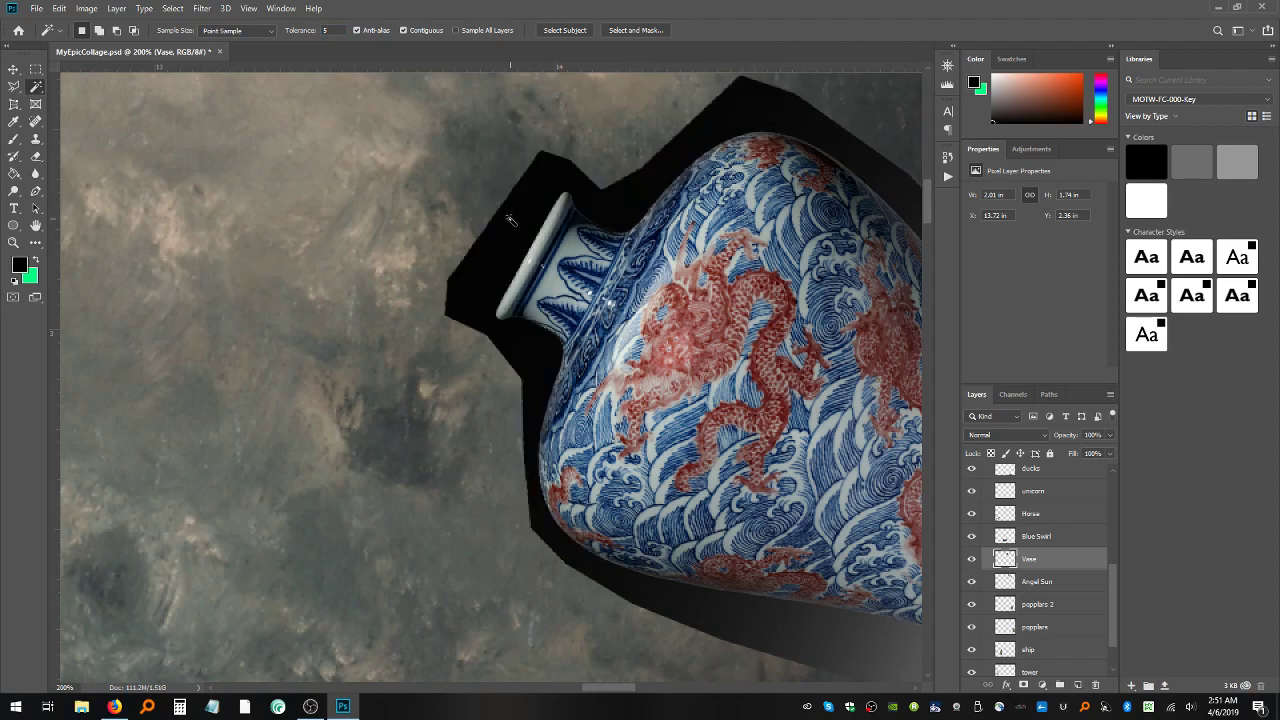
# - Try Magic Wand selections of the black background beside the vase's rim at tolerance 0
pyautogui.click(327, 30)
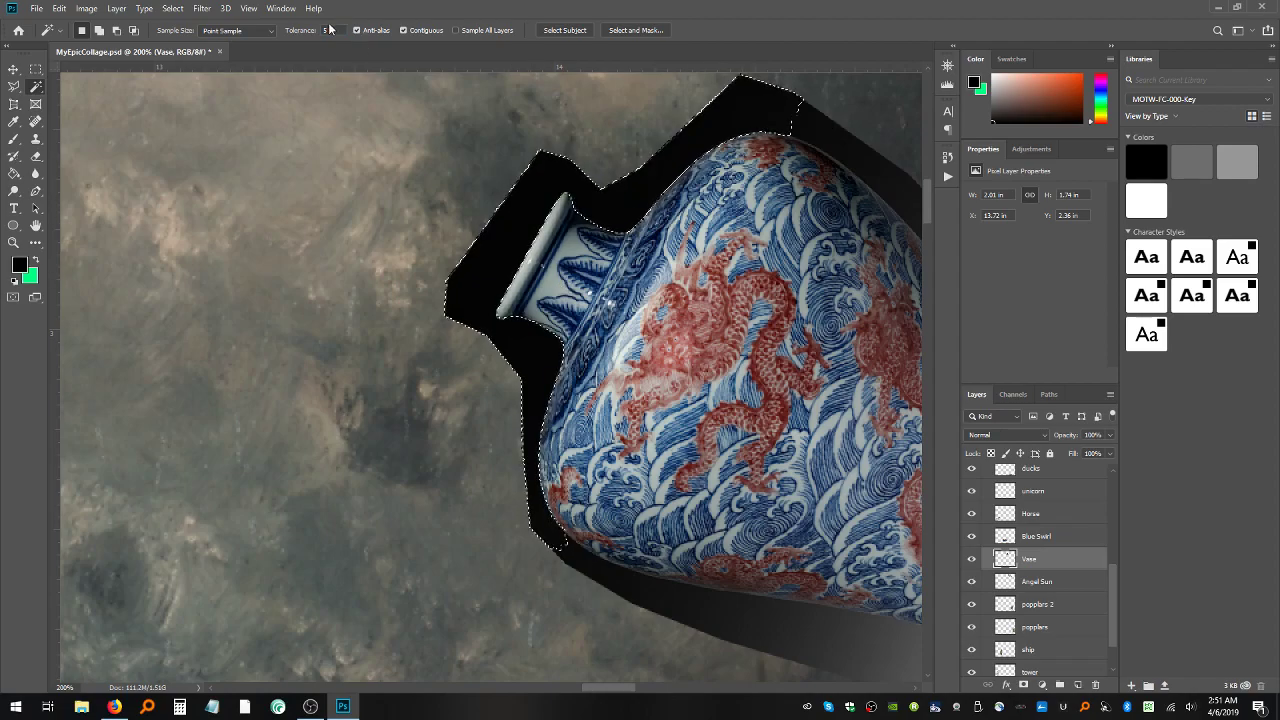
pyautogui.write('0')
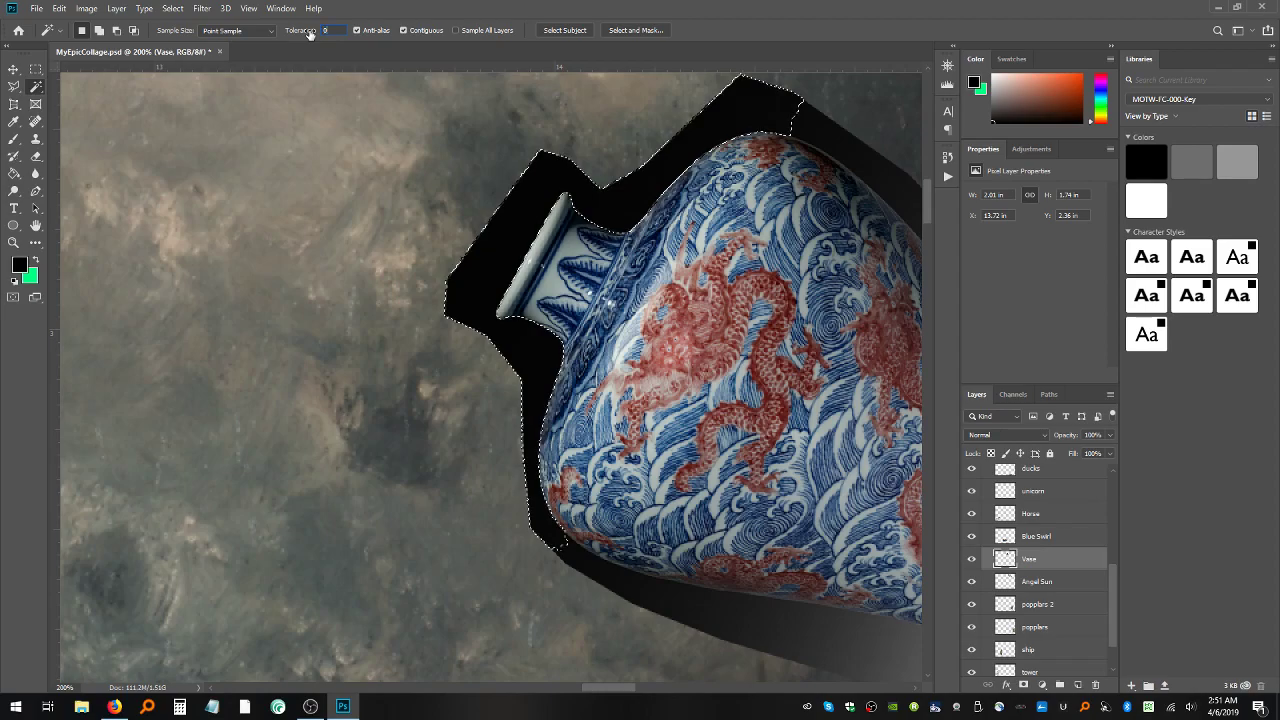
pyautogui.hotkey('ctrl', 'd')
pyautogui.click(497, 232)
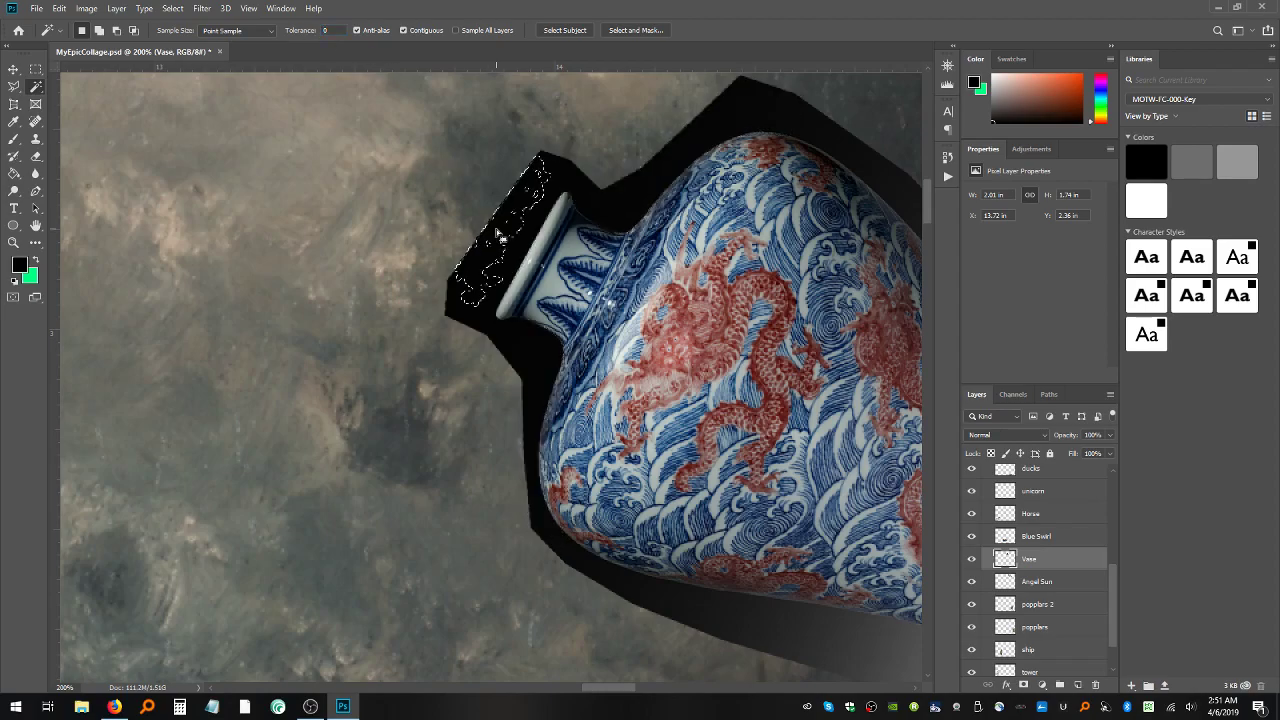
pyautogui.hotkey('ctrl', 'd')
pyautogui.click(538, 201)
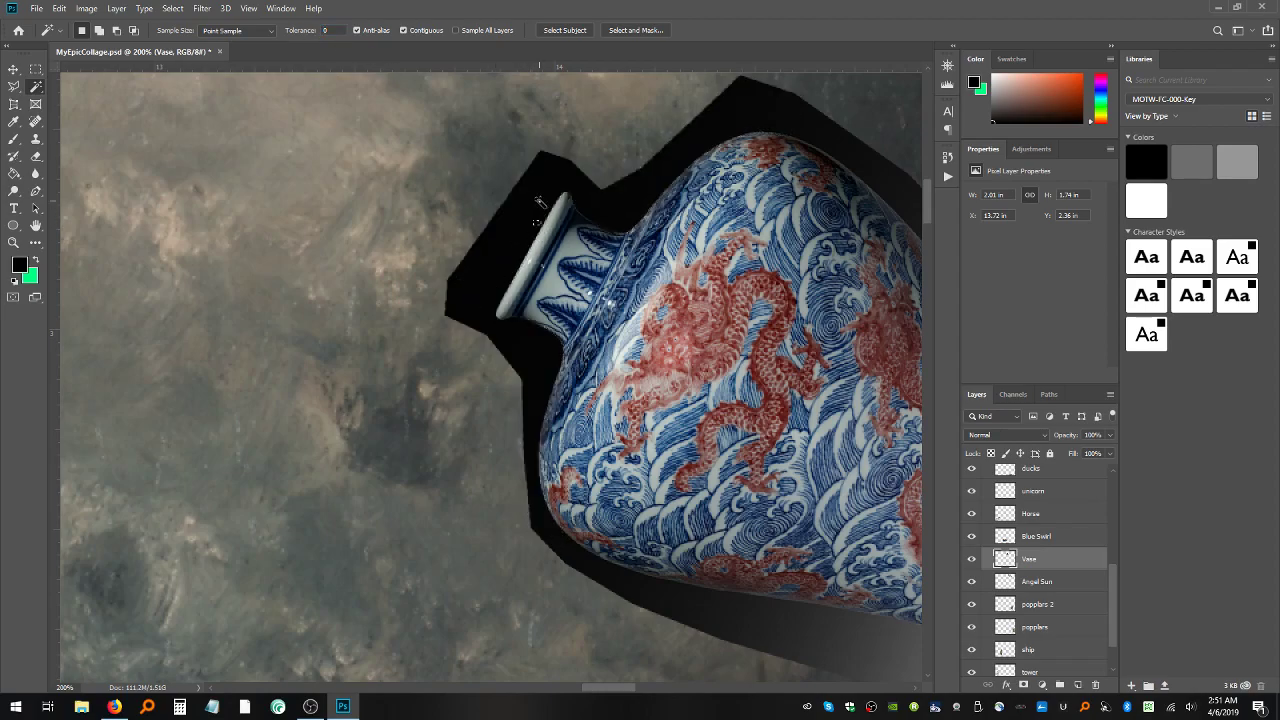
# - Try Magic Wand selections of the dark background around the vase's shoulders at tolerance 3 and inspect the selection edge up close
pyautogui.click(591, 195)
pyautogui.keyDown('shift'); pyautogui.click(725, 135); pyautogui.keyUp('shift')
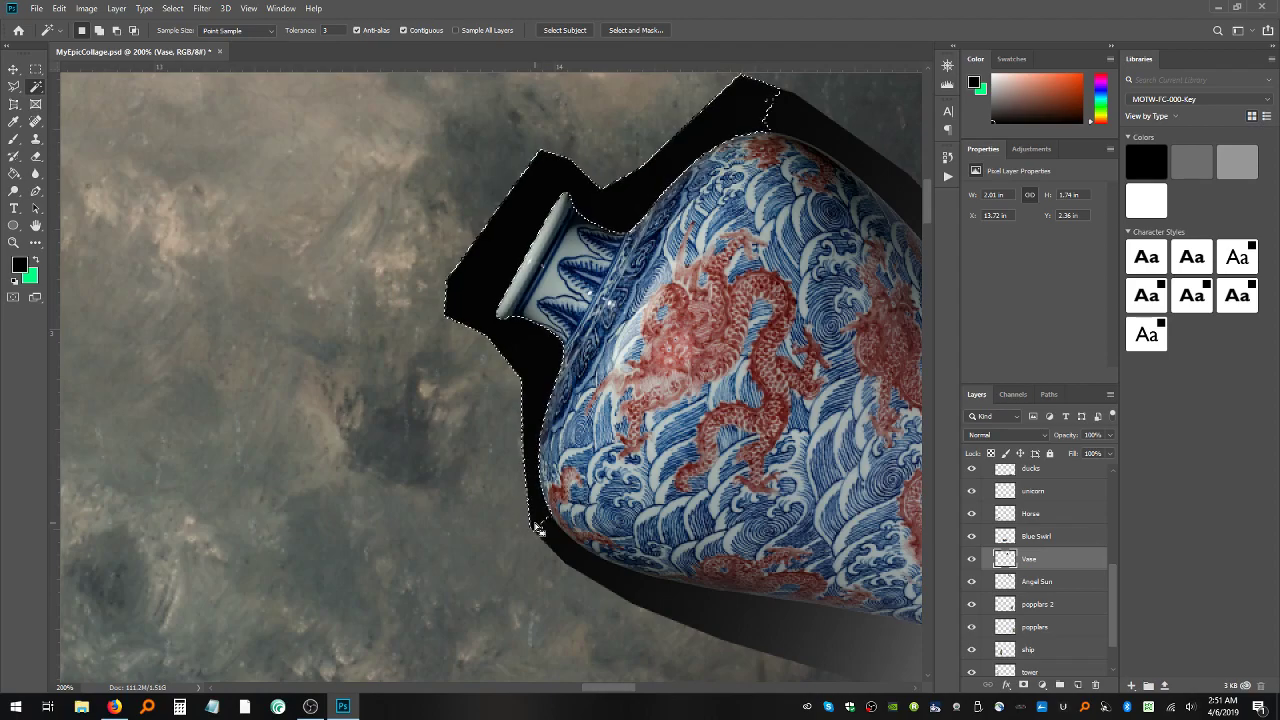
pyautogui.keyDown('alt'); pyautogui.click(622, 588); pyautogui.keyUp('alt')
pyautogui.click(662, 598)
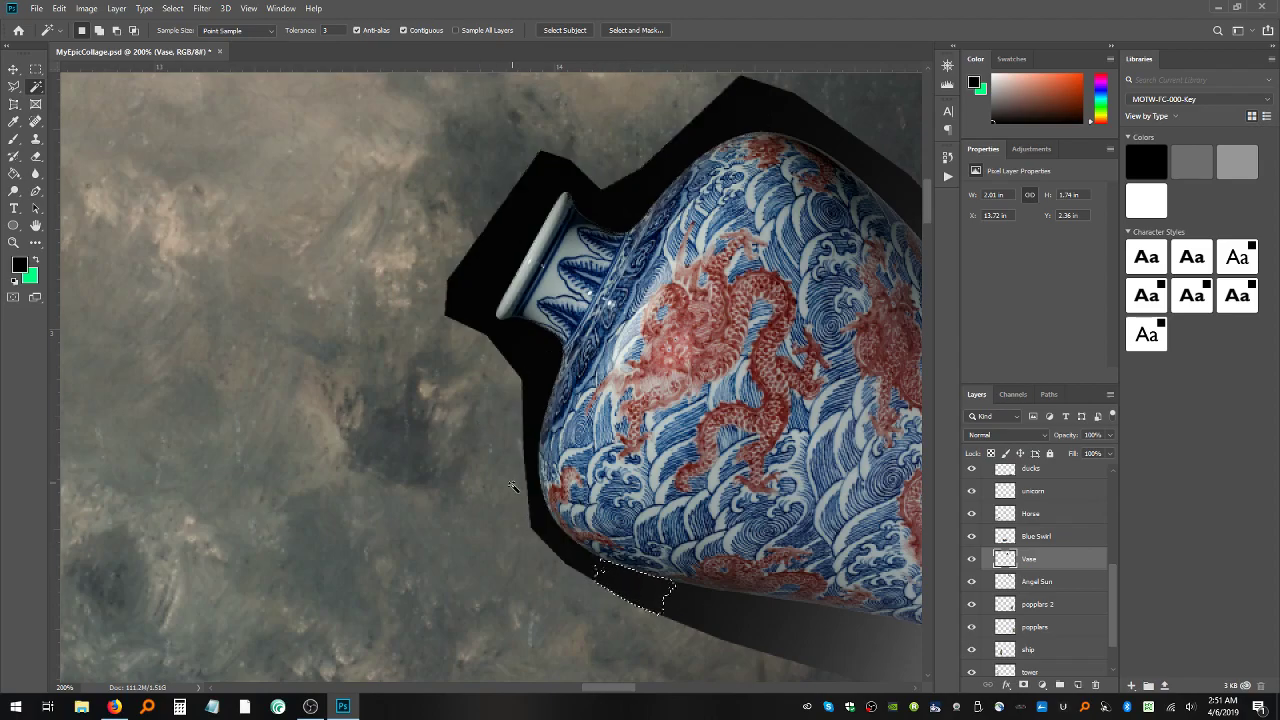
pyautogui.click(534, 519)
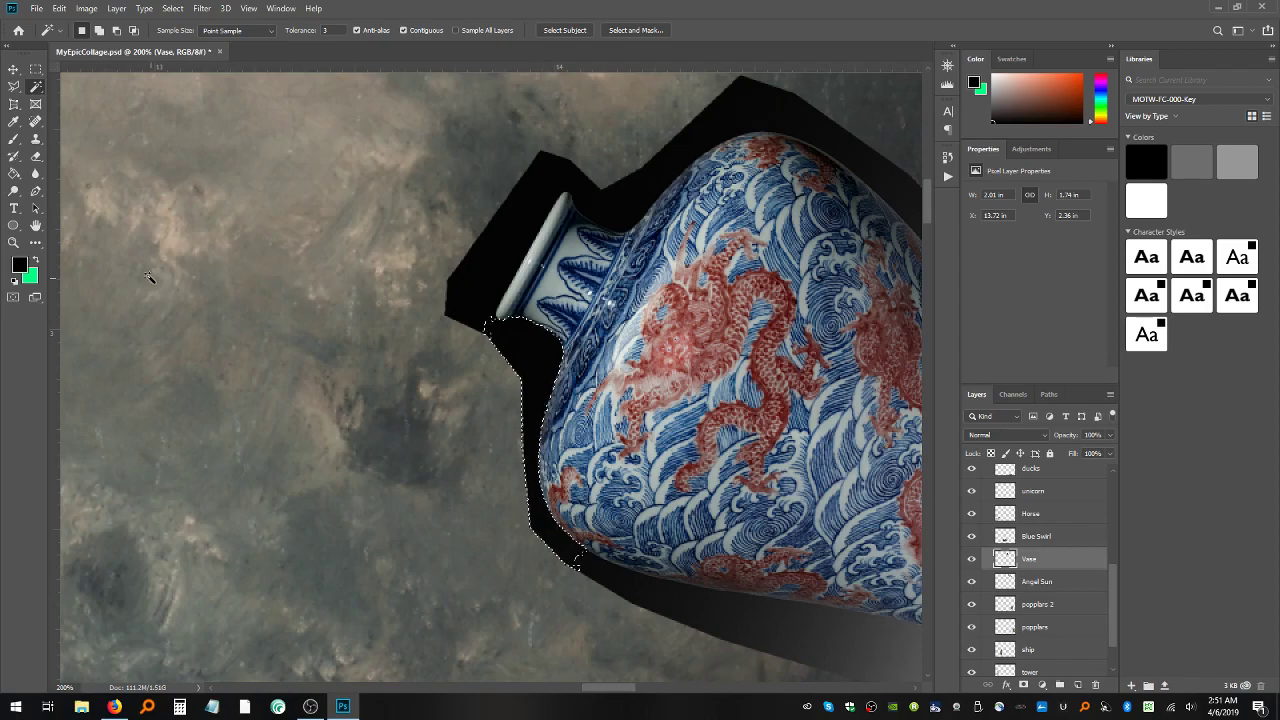
pyautogui.click(14, 243)
pyautogui.click(555, 466)
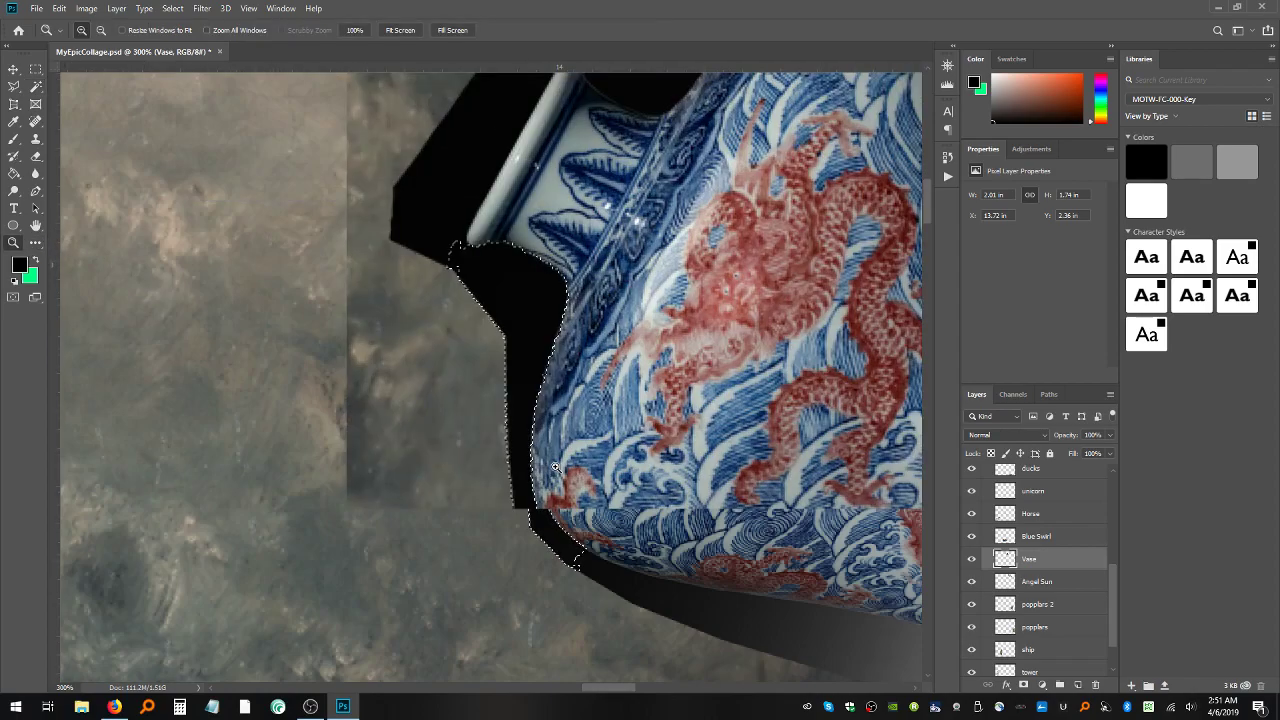
pyautogui.click(555, 466)
pyautogui.click(555, 466)
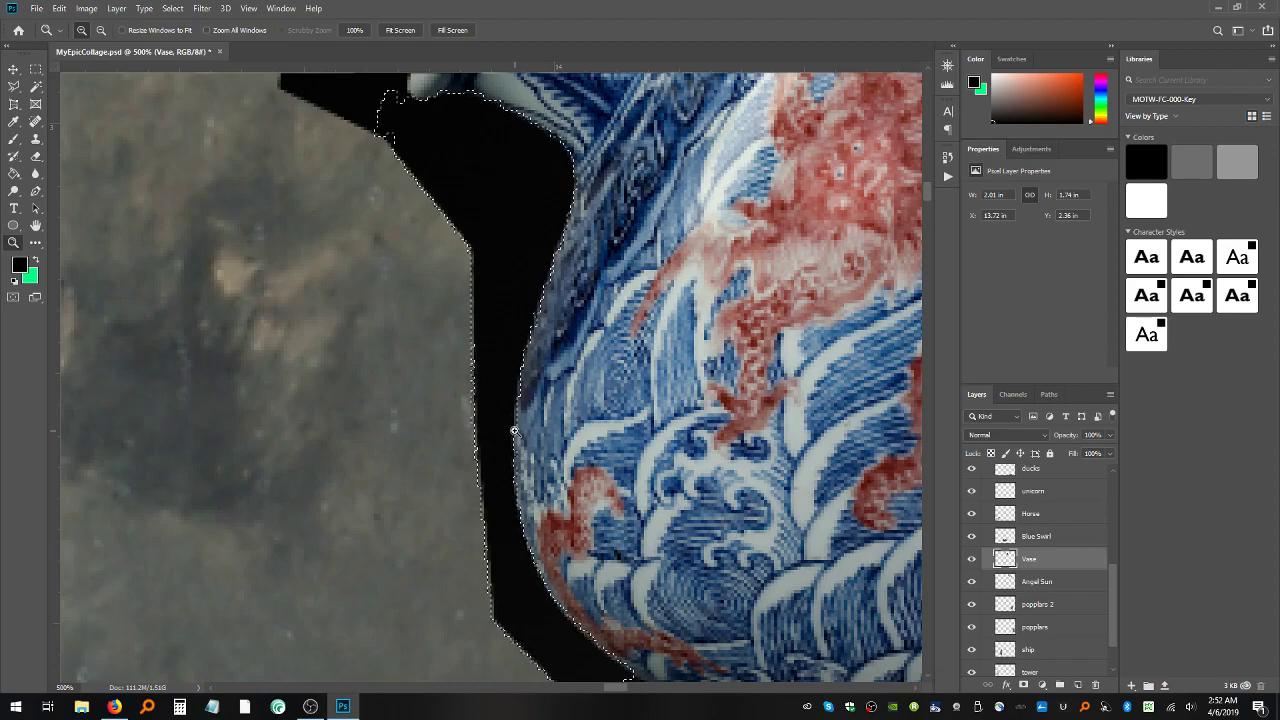
pyautogui.scroll(-3, 514, 431)
pyautogui.scroll(-2, 517, 437)
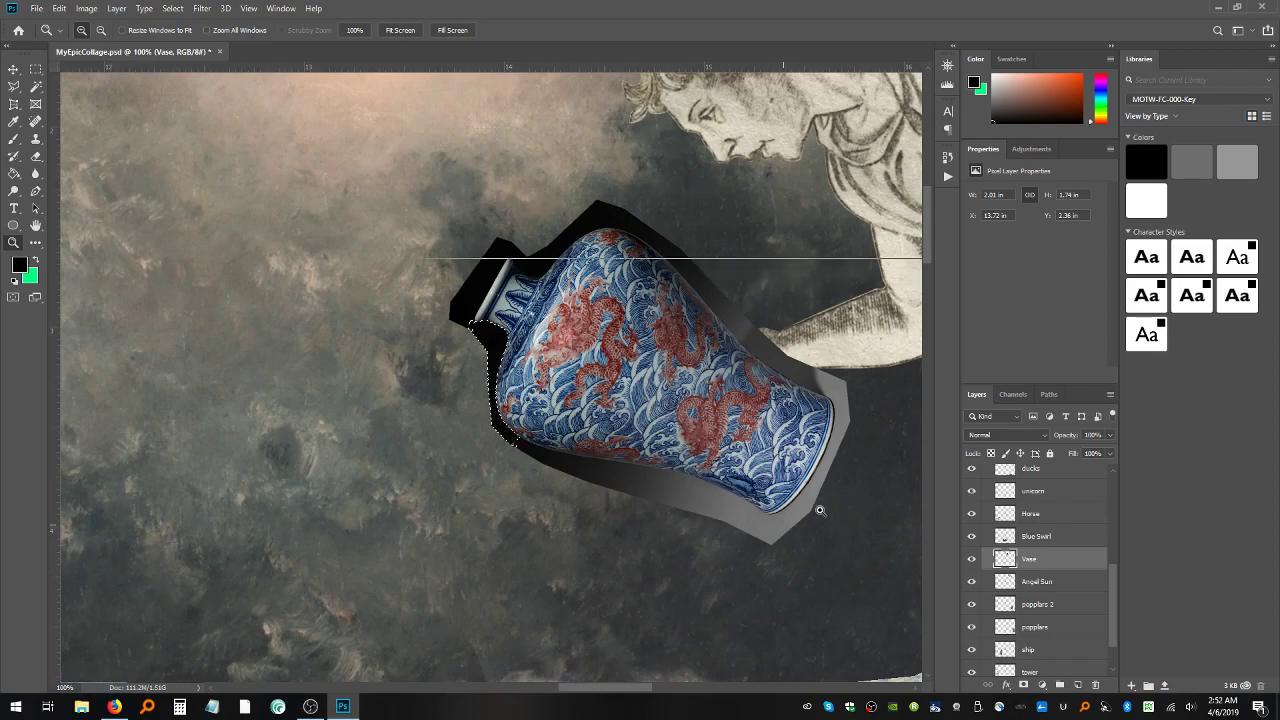
# - Select the grey background around the vase's base with additive Magic Wand selections at tolerance 10, delete it, and deselect
pyautogui.scroll(1, 789, 532)
pyautogui.press('w')
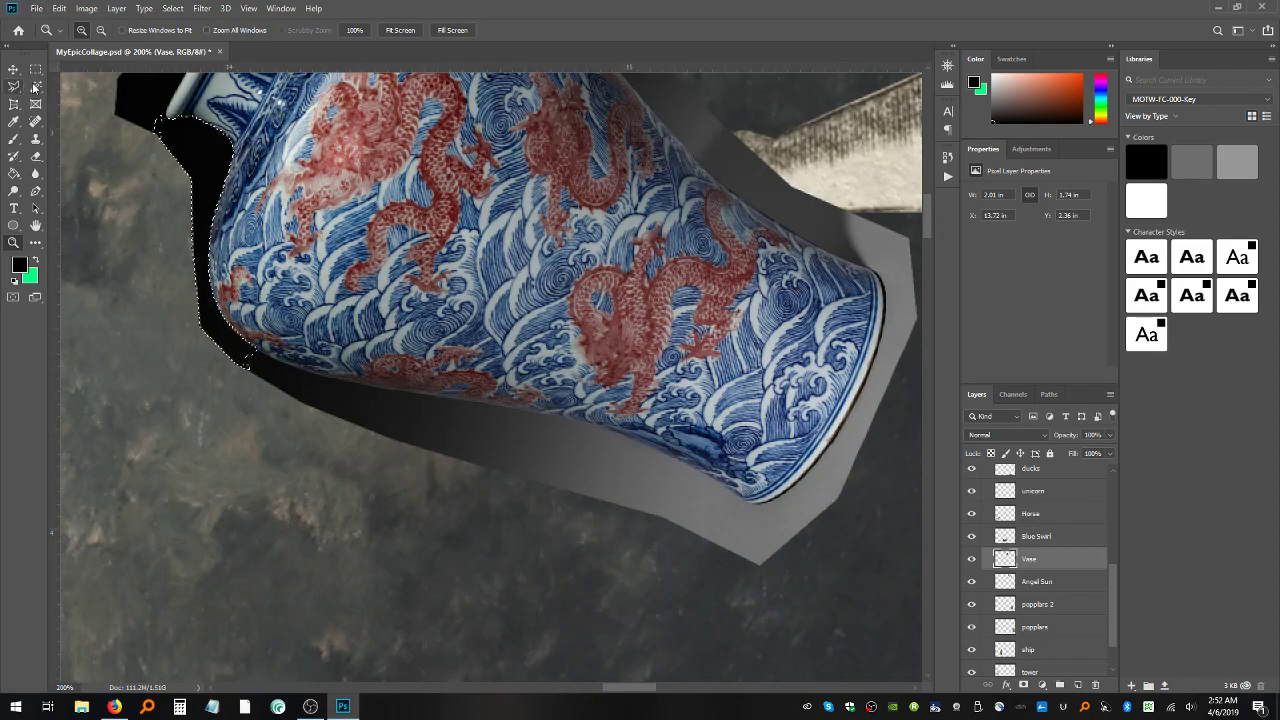
pyautogui.click(740, 527)
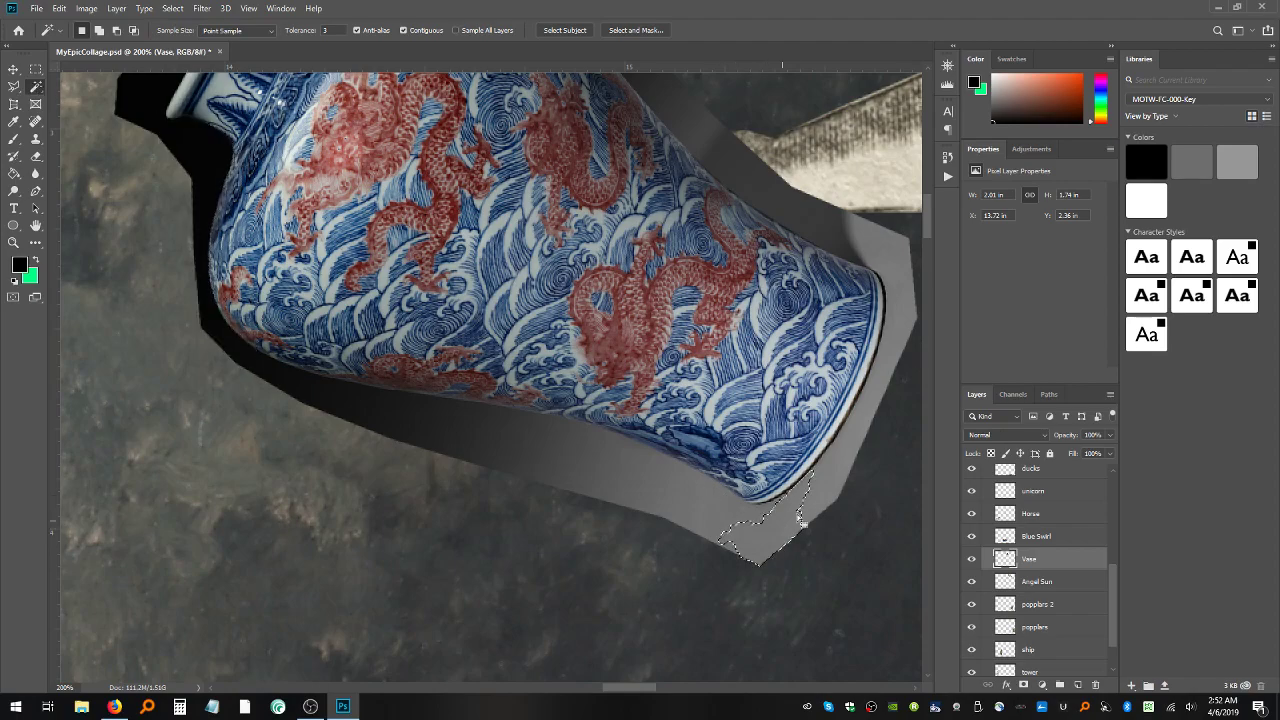
pyautogui.write('10')
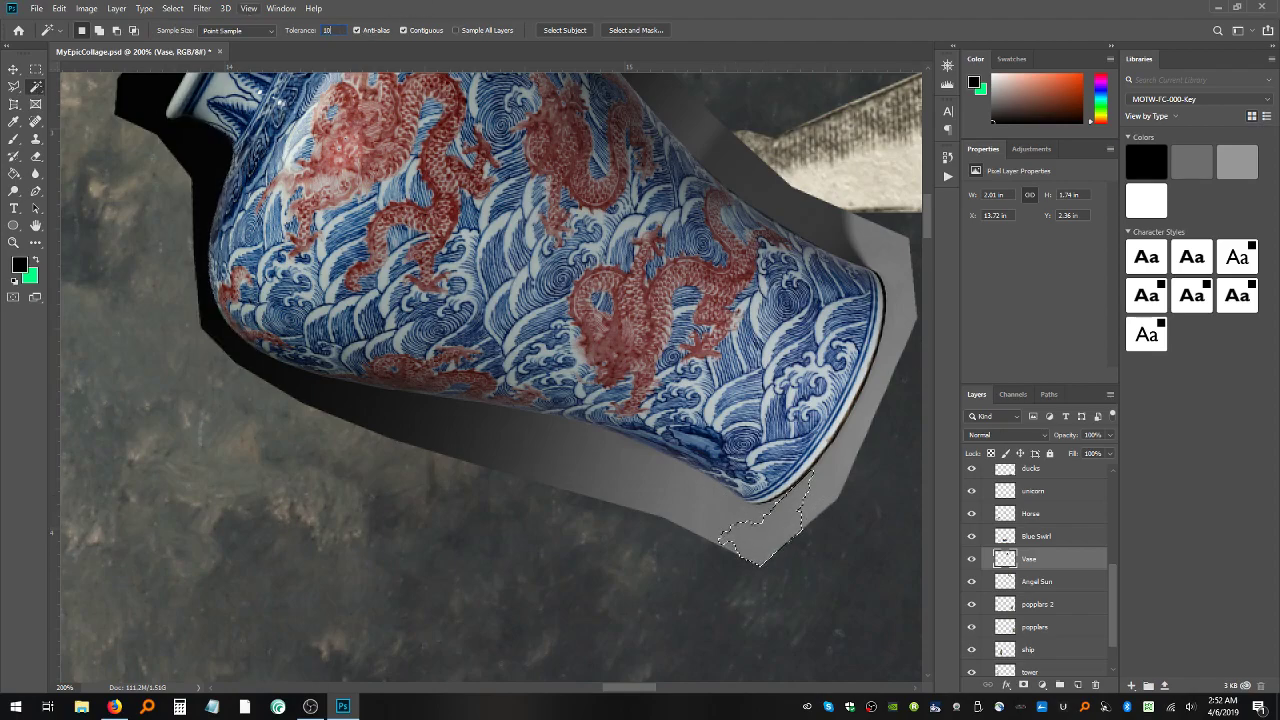
pyautogui.click(722, 507)
pyautogui.keyDown('shift'); pyautogui.click(795, 500); pyautogui.keyUp('shift')
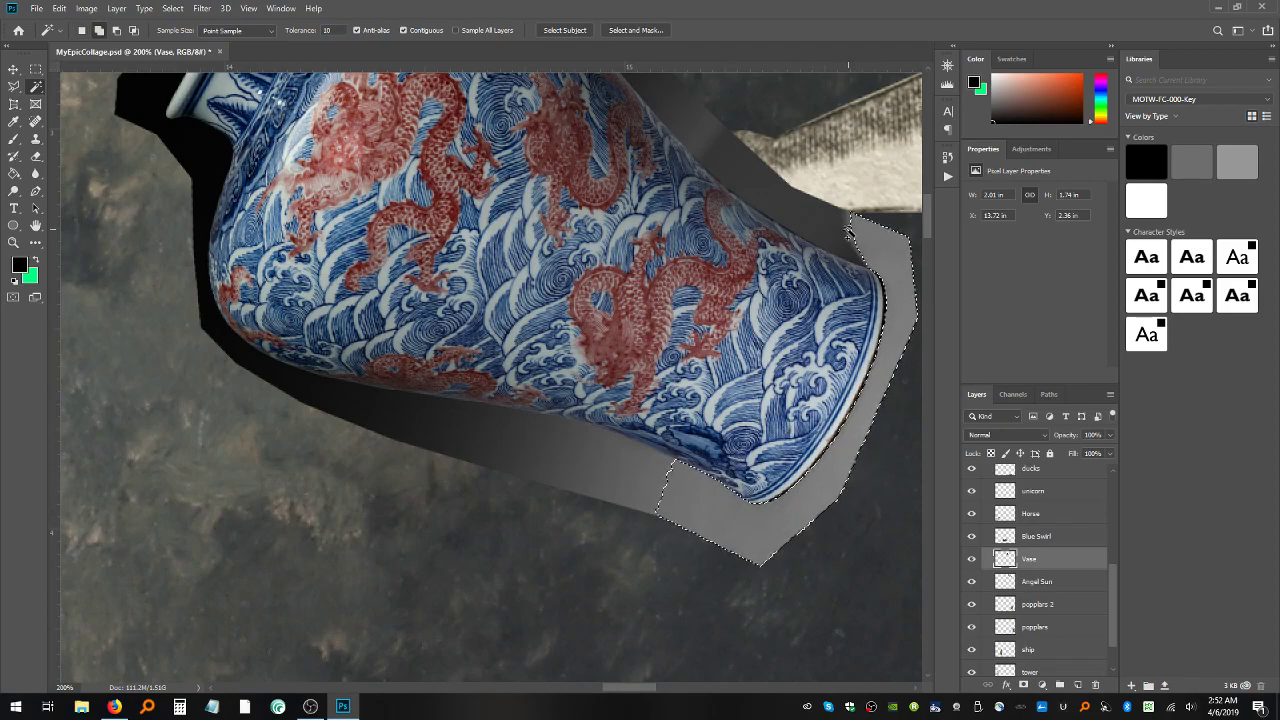
pyautogui.keyDown('shift'); pyautogui.click(818, 219); pyautogui.keyUp('shift')
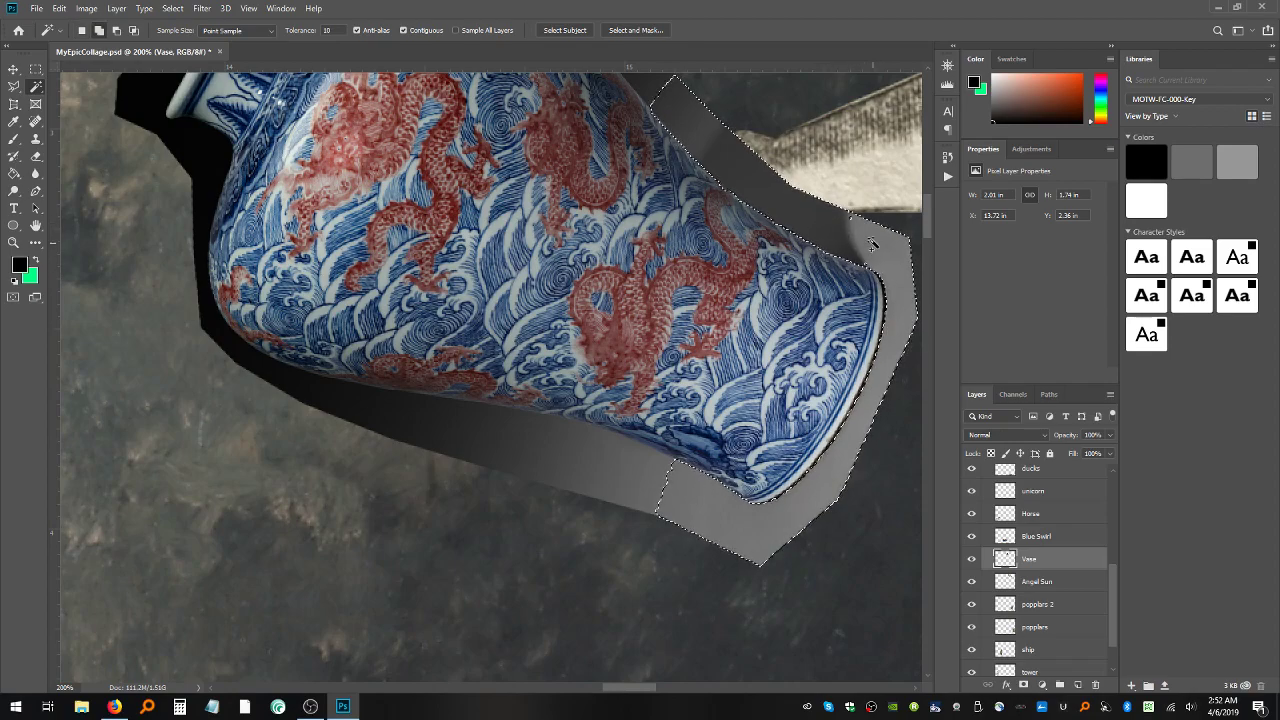
pyautogui.keyDown('shift'); pyautogui.click(600, 460); pyautogui.keyUp('shift')
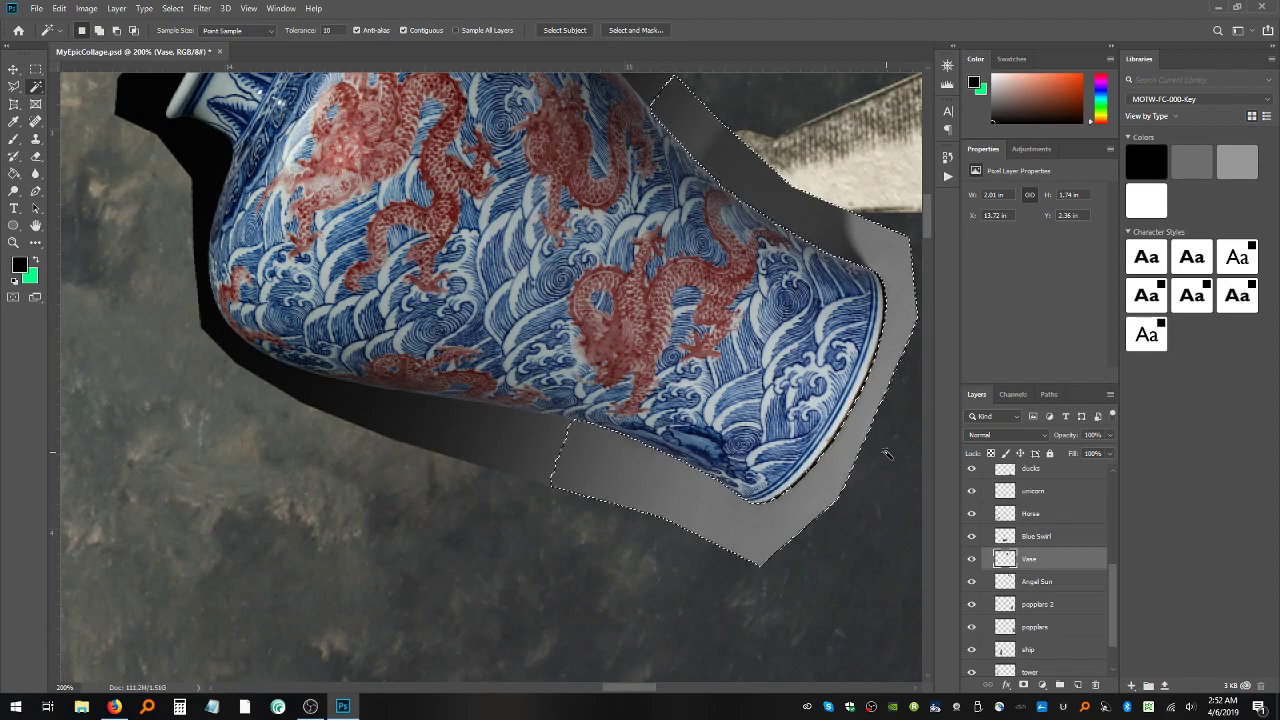
pyautogui.press('Delete')
pyautogui.hotkey('ctrl', 'd')
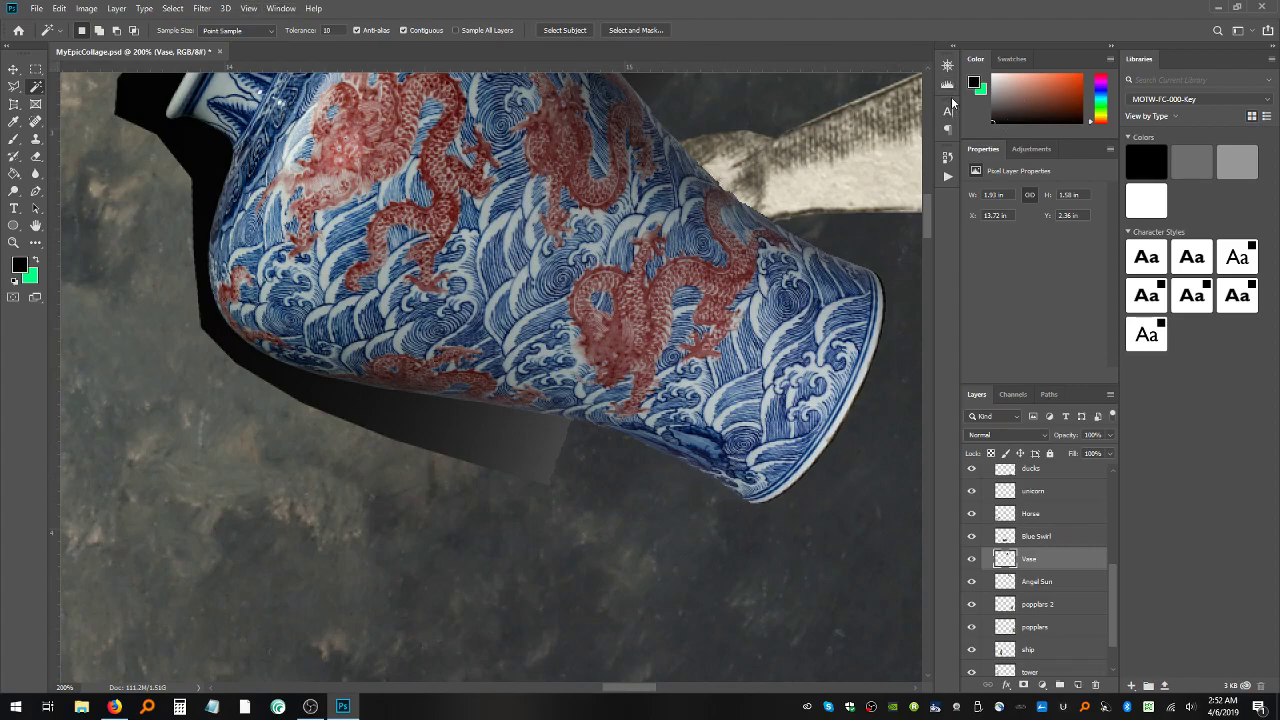
# - Step back in the history to before the background deletion and drop the Magic Wand selection
pyautogui.click(948, 157)
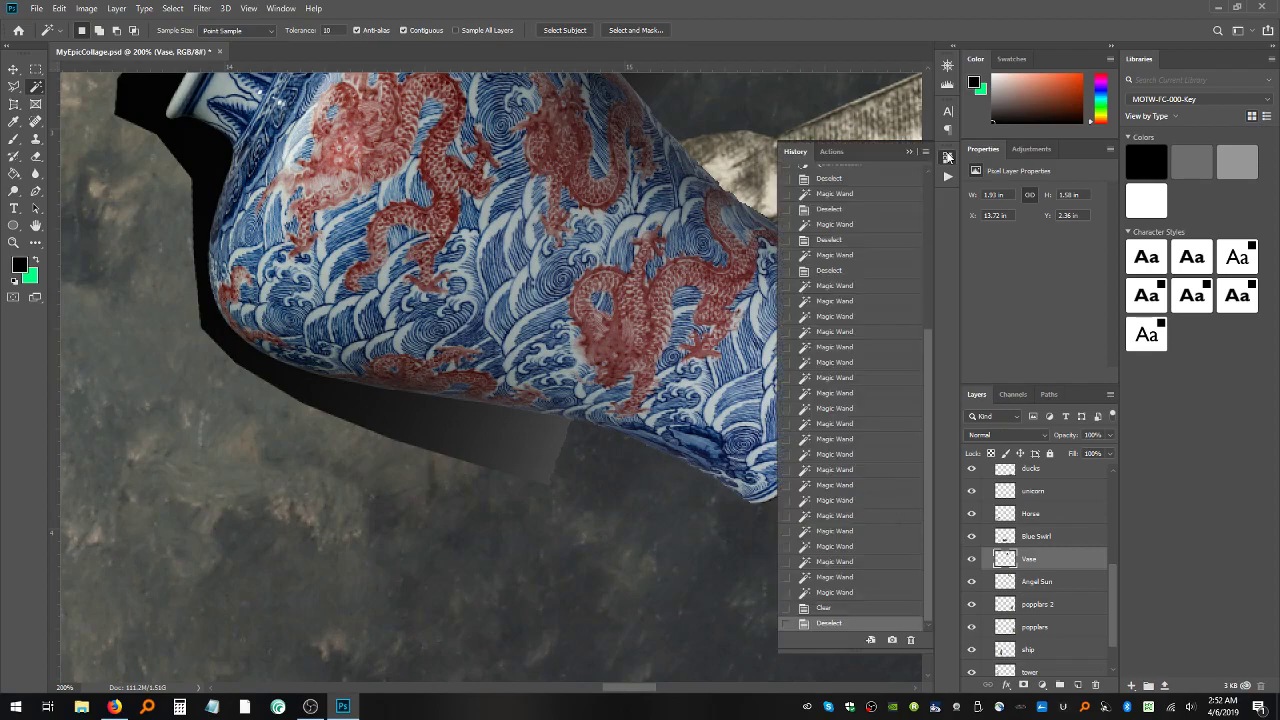
pyautogui.click(852, 608)
pyautogui.click(855, 592)
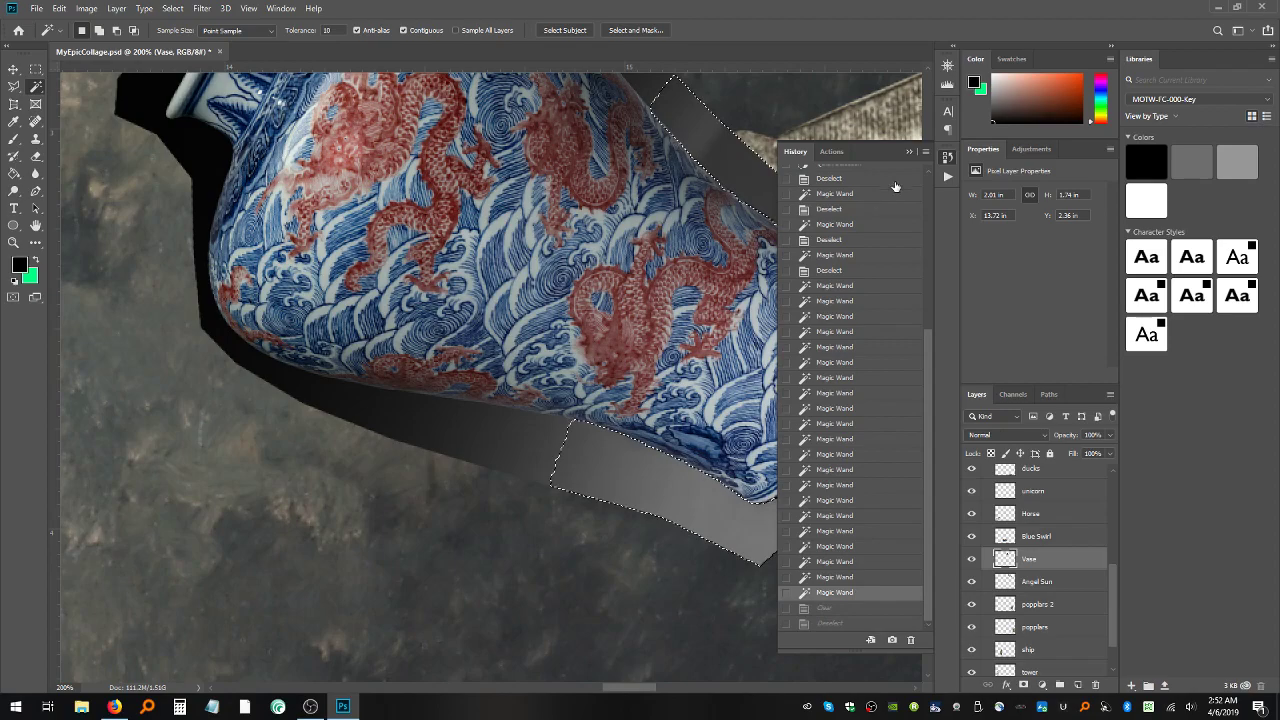
pyautogui.hotkey('ctrl', 'd')
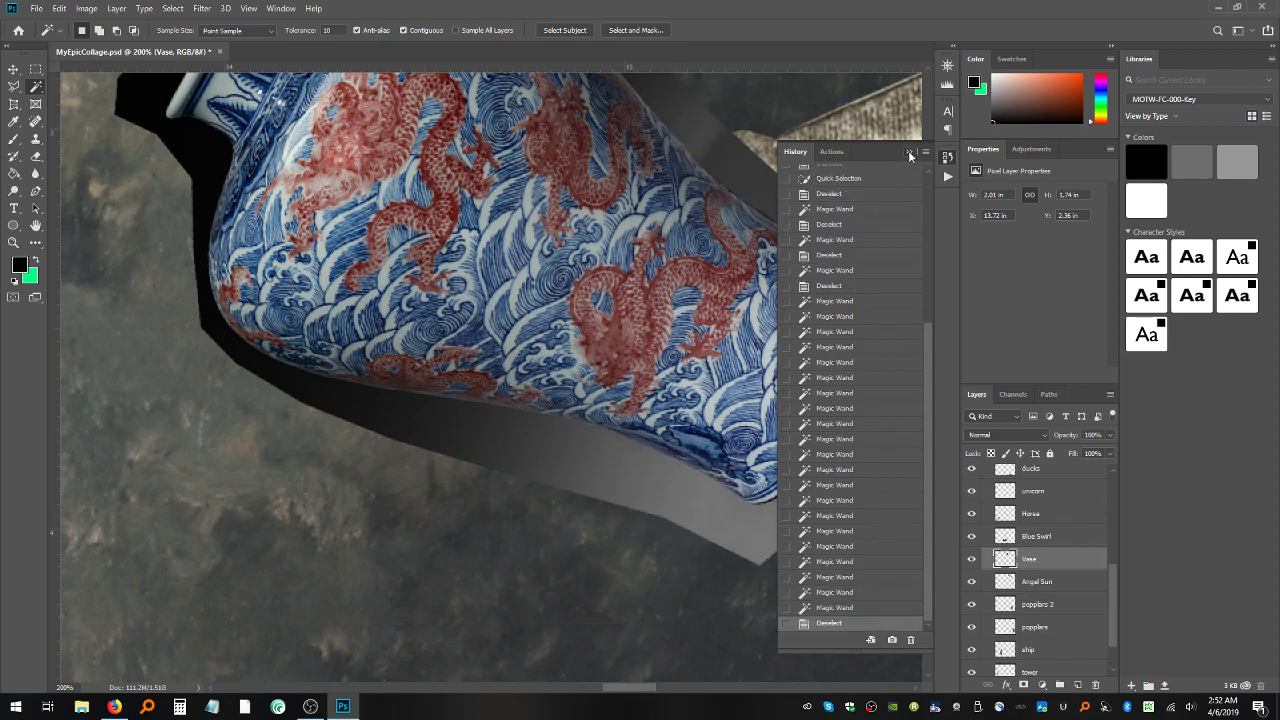
pyautogui.click(908, 152)
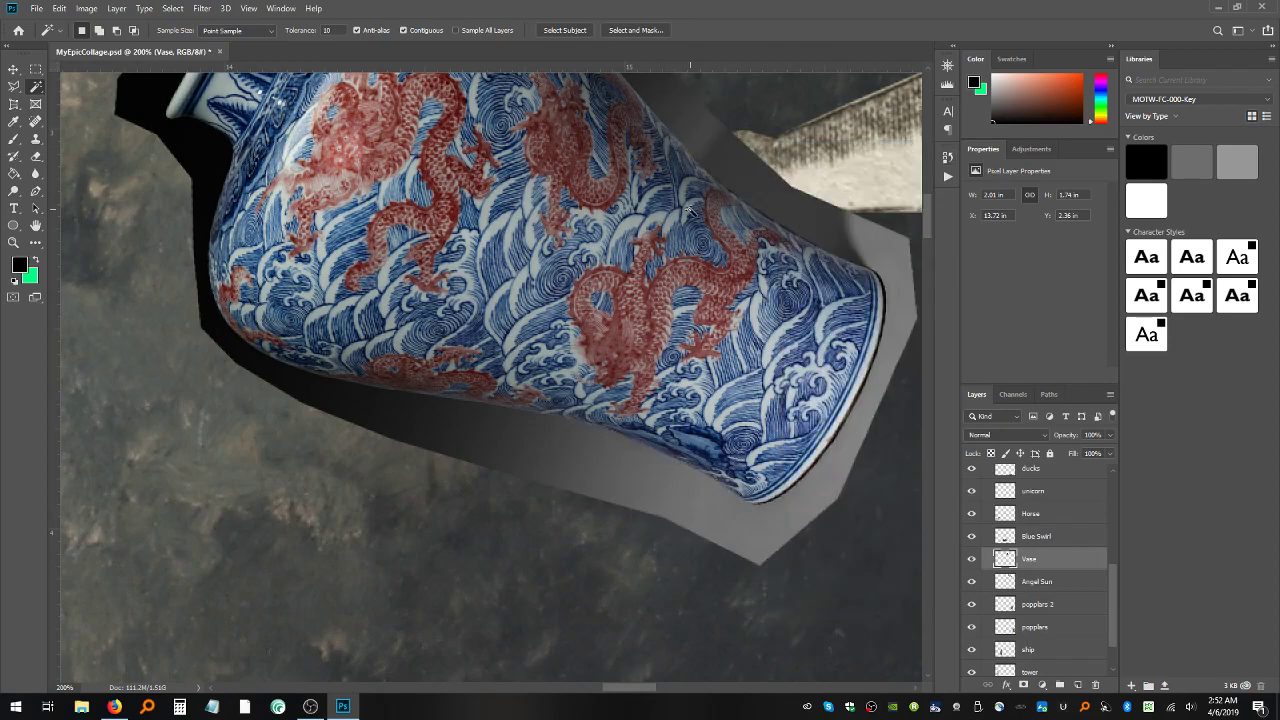
# - Outline the background along the vase's upper edge, from neck to base, with the Polygonal Lasso, delete it, and deselect
pyautogui.scroll(5, 519, 221)
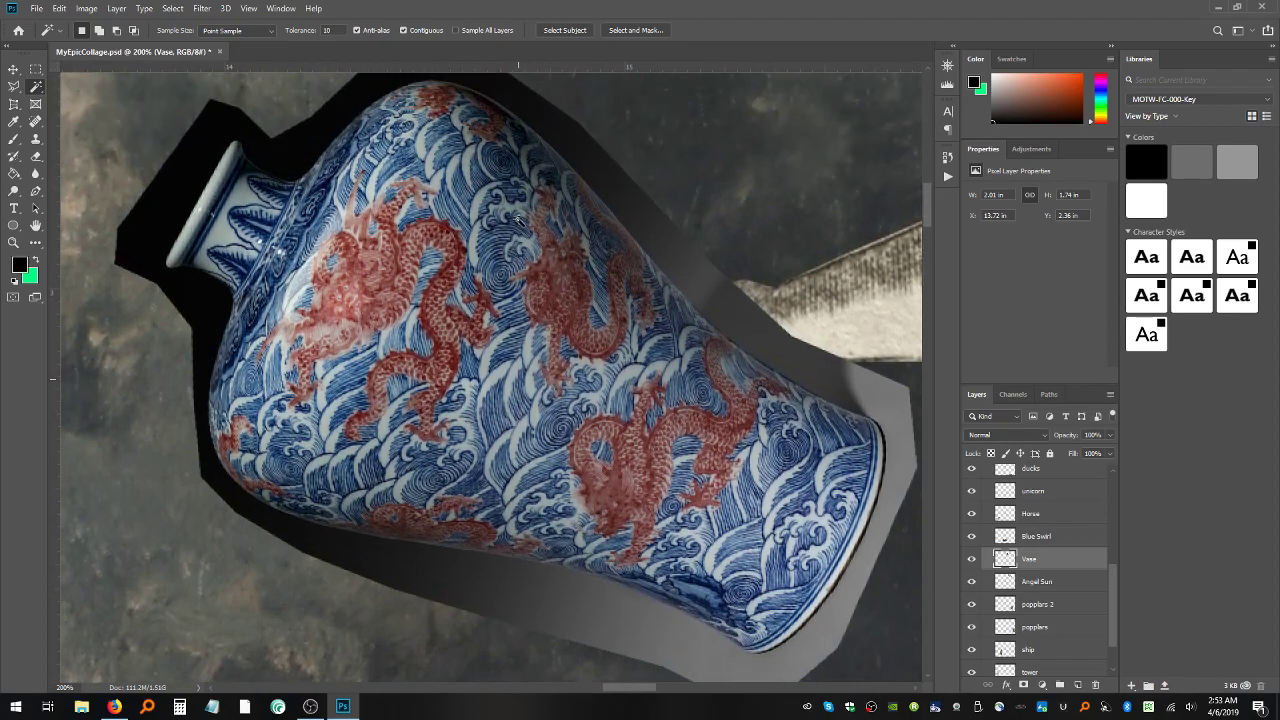
pyautogui.scroll(3, 518, 219)
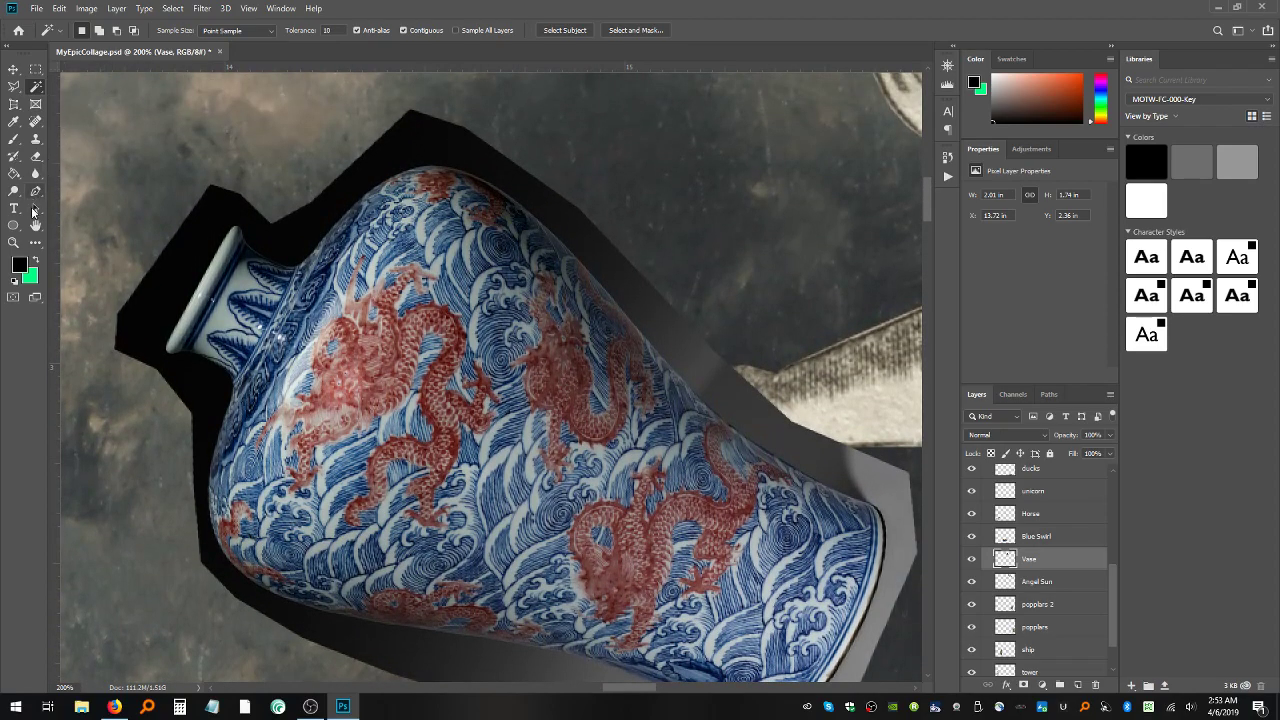
pyautogui.click(13, 242)
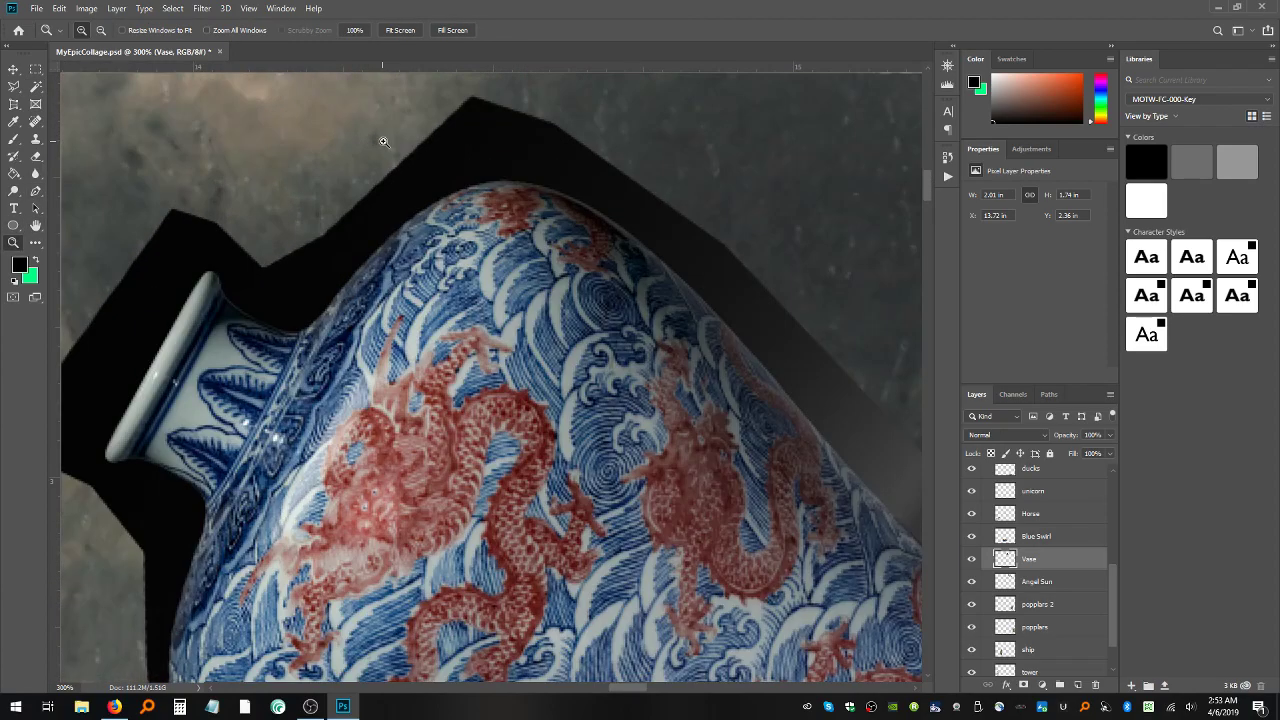
pyautogui.click(385, 143)
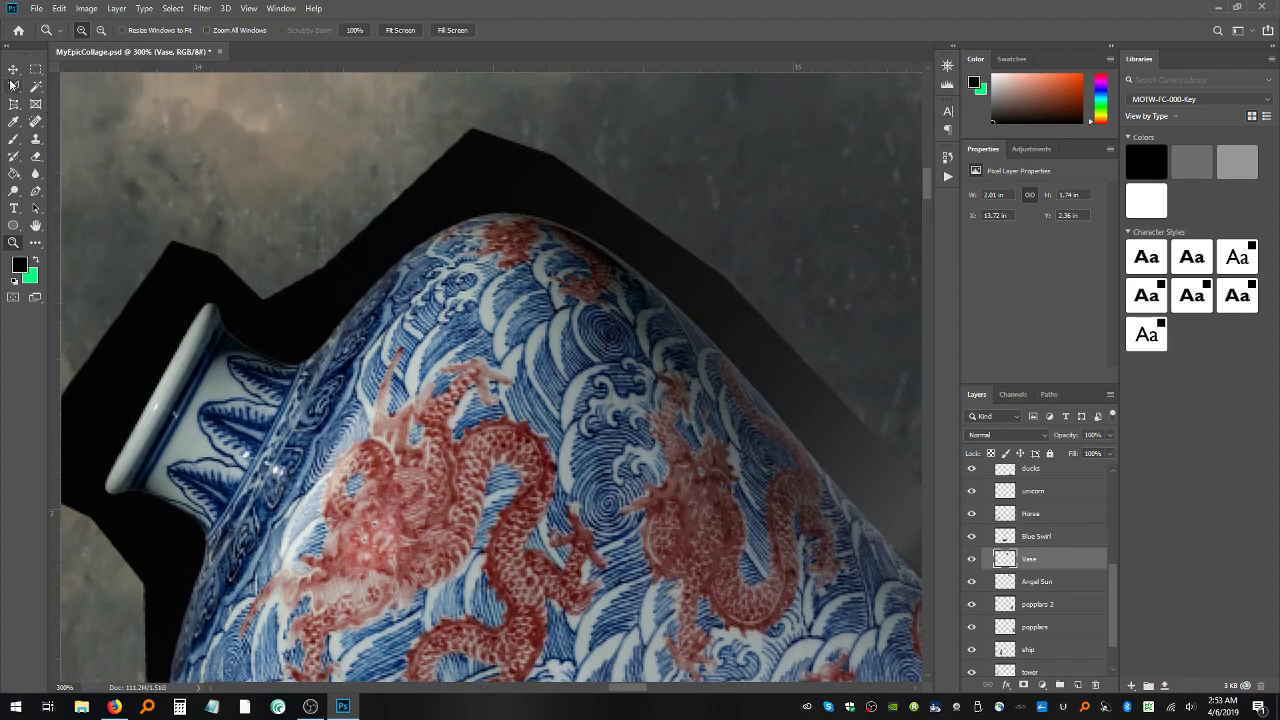
pyautogui.click(13, 87)
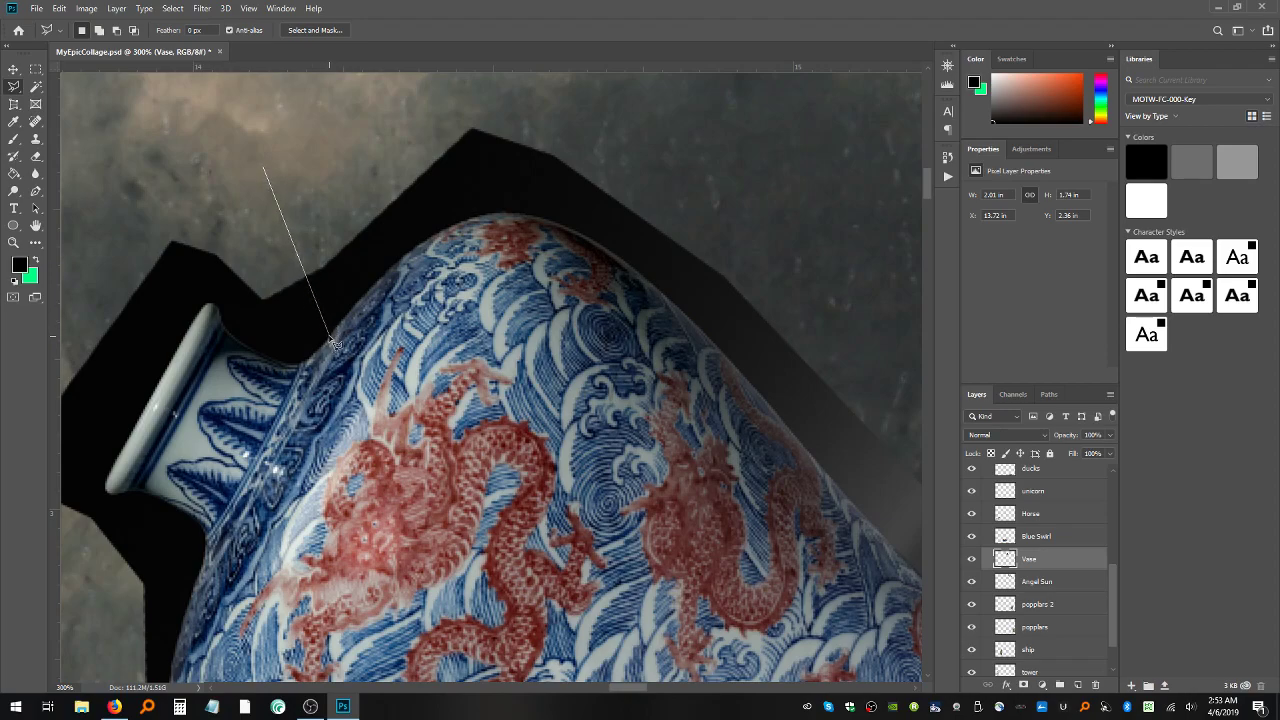
pyautogui.click(330, 334)
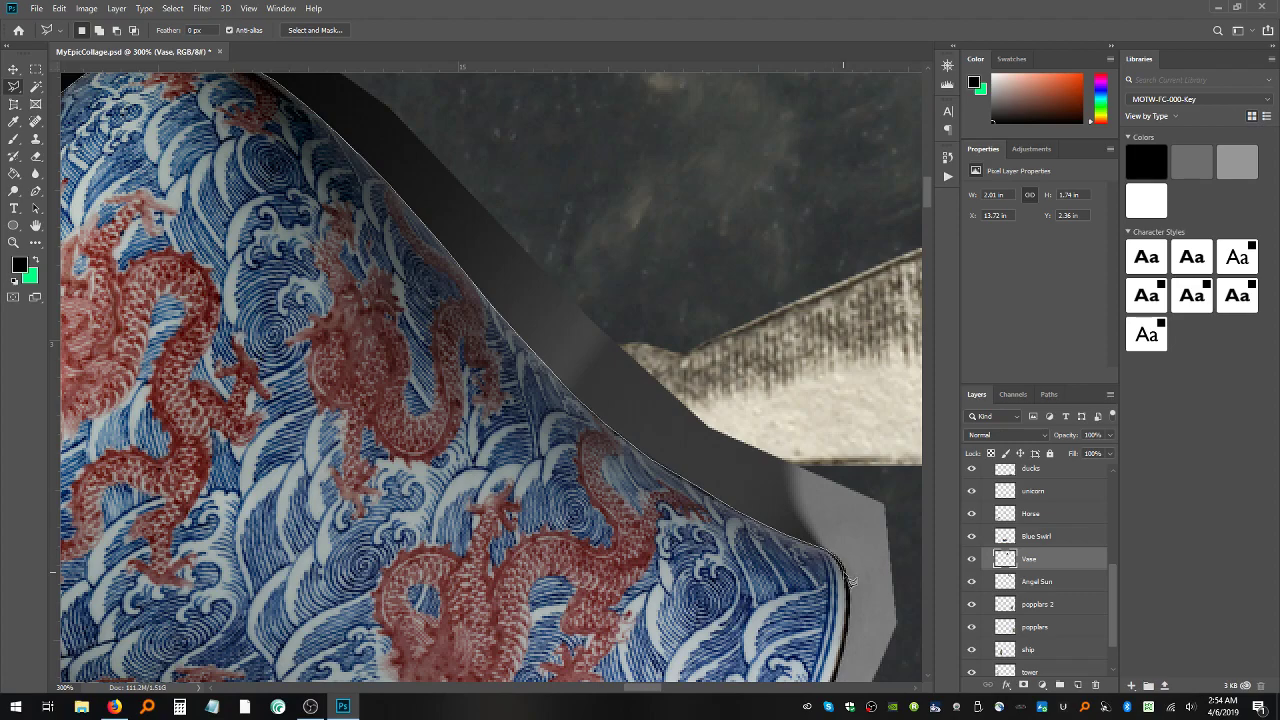
pyautogui.moveTo(851, 580); pyautogui.dragTo(847, 567)
pyautogui.moveTo(893, 580)
pyautogui.mouseDown()
pyautogui.moveTo(896, 438)
pyautogui.moveTo(687, 167)
pyautogui.moveTo(623, 108)
pyautogui.moveTo(579, 22)
pyautogui.moveTo(561, 176)
pyautogui.moveTo(560, 112)
pyautogui.moveTo(426, 108)
pyautogui.moveTo(59, 36)
pyautogui.moveTo(8, 110)
pyautogui.moveTo(142, 126)
pyautogui.moveTo(178, 112)
pyautogui.moveTo(20, 118)
pyautogui.moveTo(133, 135)
pyautogui.mouseUp()
pyautogui.press('Delete')
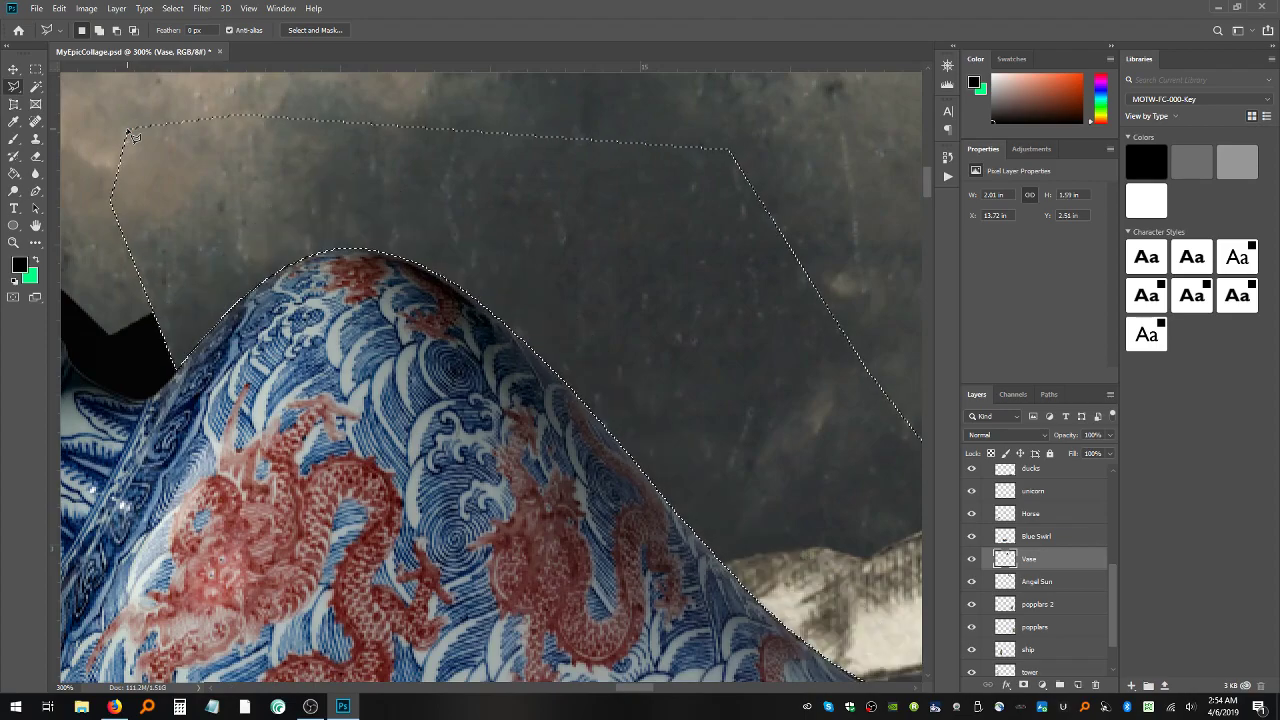
pyautogui.hotkey('ctrl', 'd')
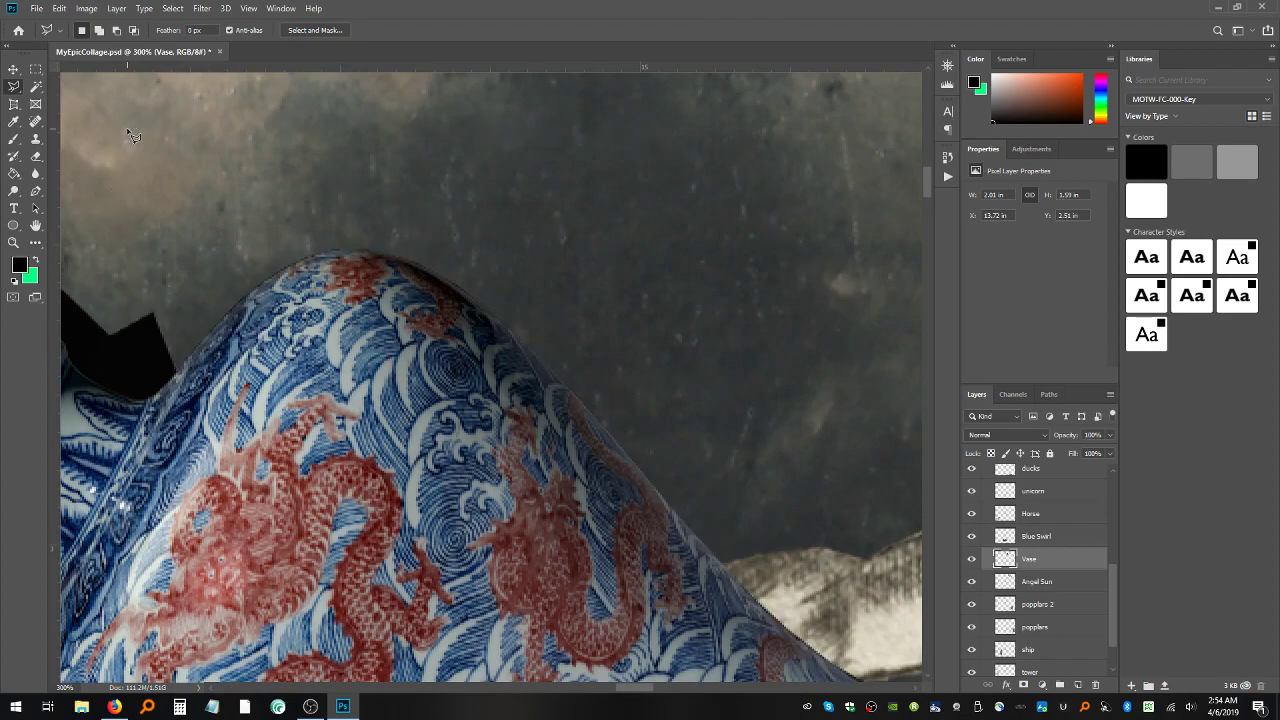
pyautogui.scroll(-5, 284, 312)
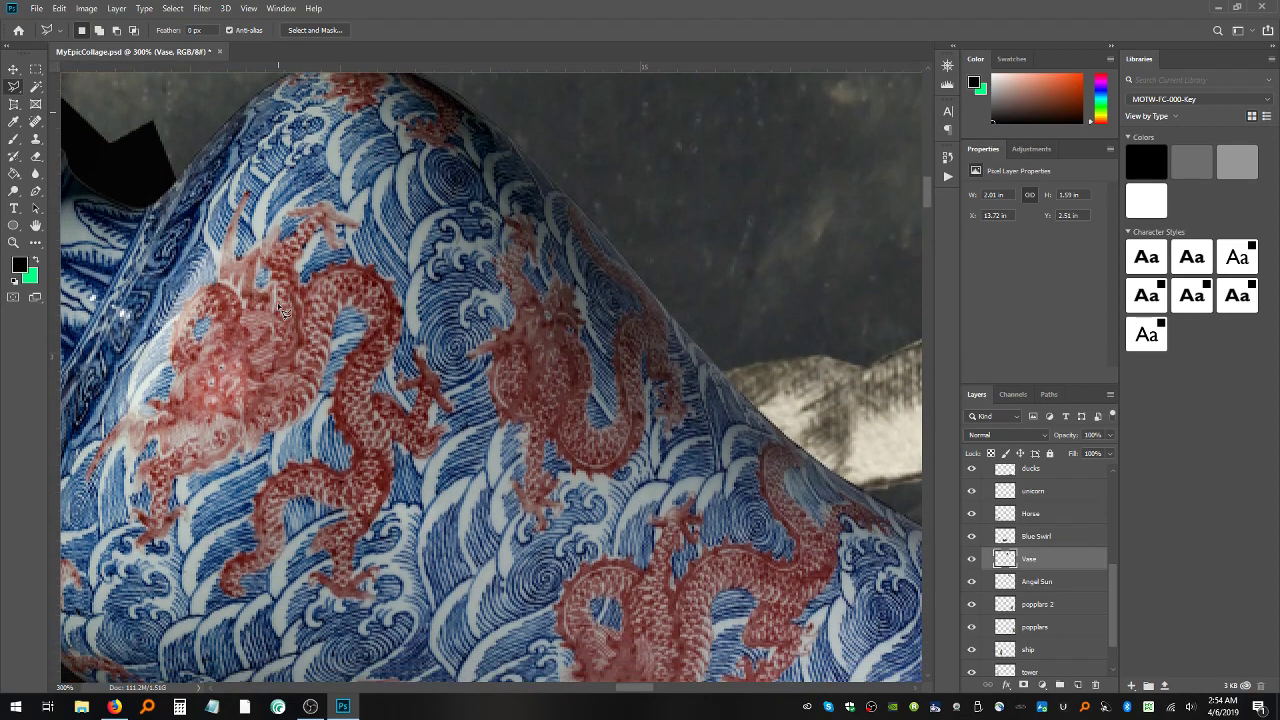
# - Outline the background along the vase's lower edge, from shoulder to base, with the Polygonal Lasso, delete it, and deselect
pyautogui.scroll(-10, 284, 312)
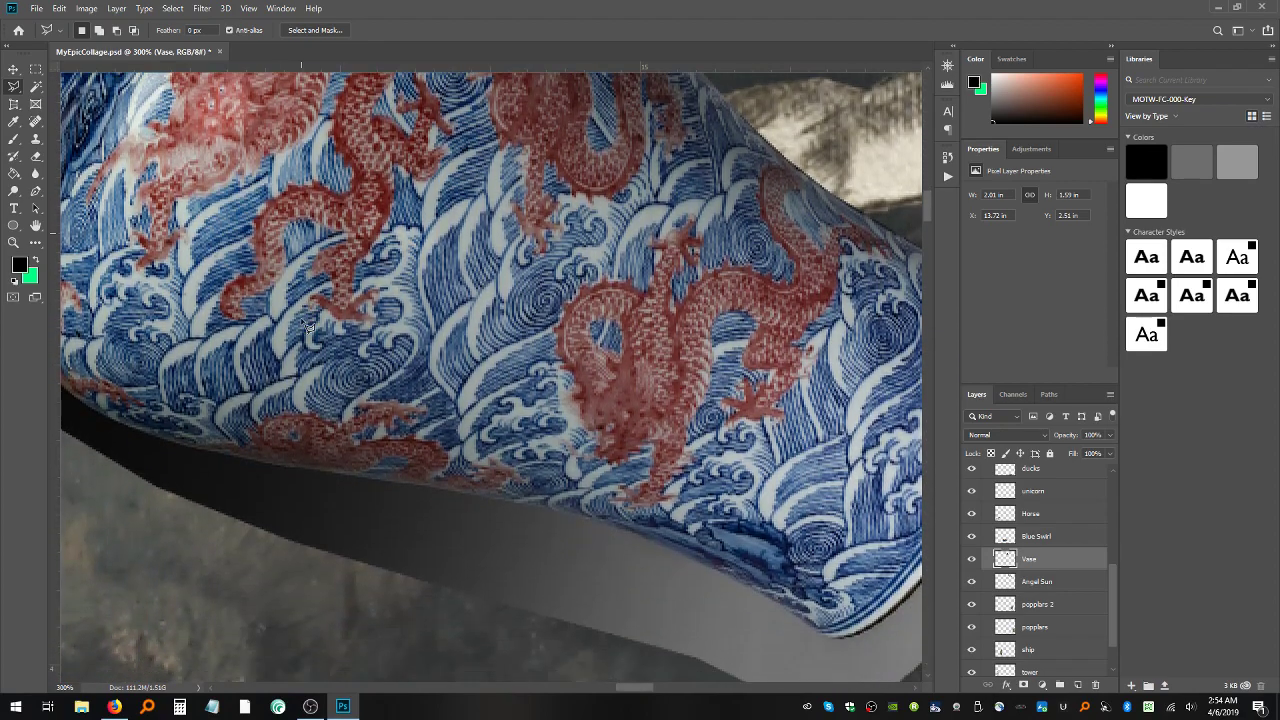
pyautogui.scroll(-3, 310, 326)
pyautogui.click(136, 507)
pyautogui.moveTo(632, 689); pyautogui.dragTo(615, 689)
pyautogui.click(317, 268)
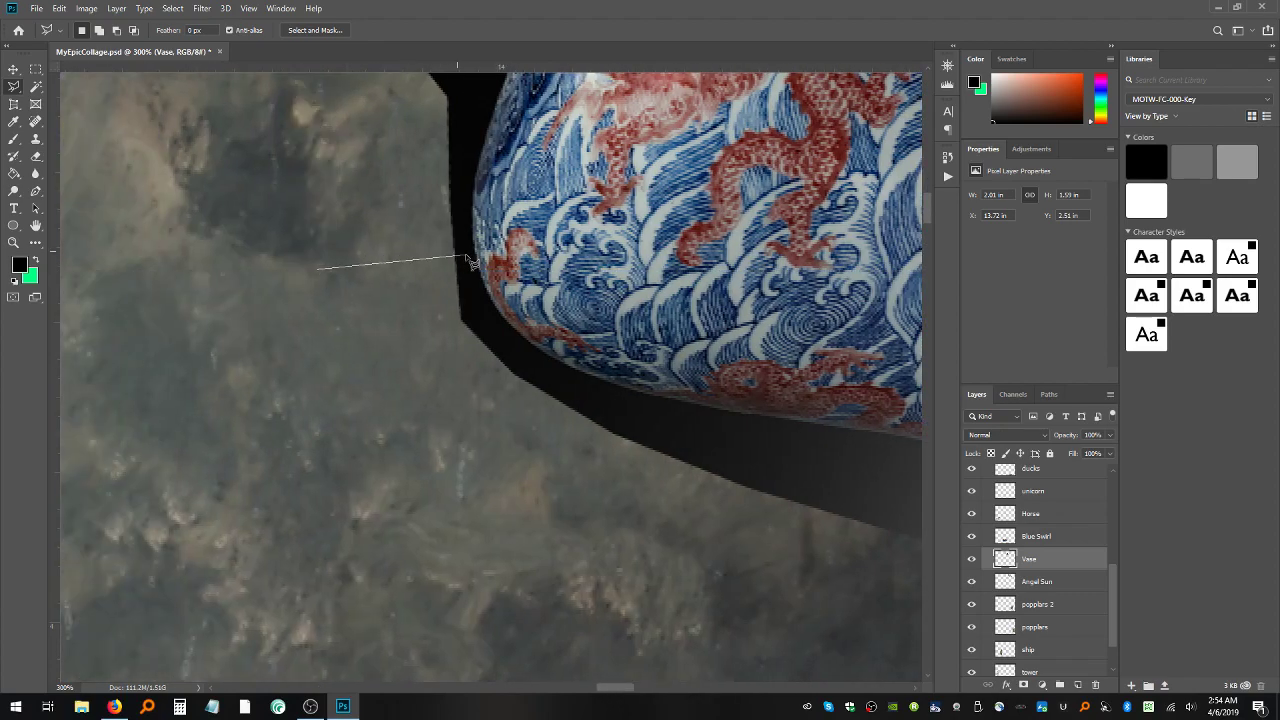
pyautogui.click(477, 265)
pyautogui.click(525, 339)
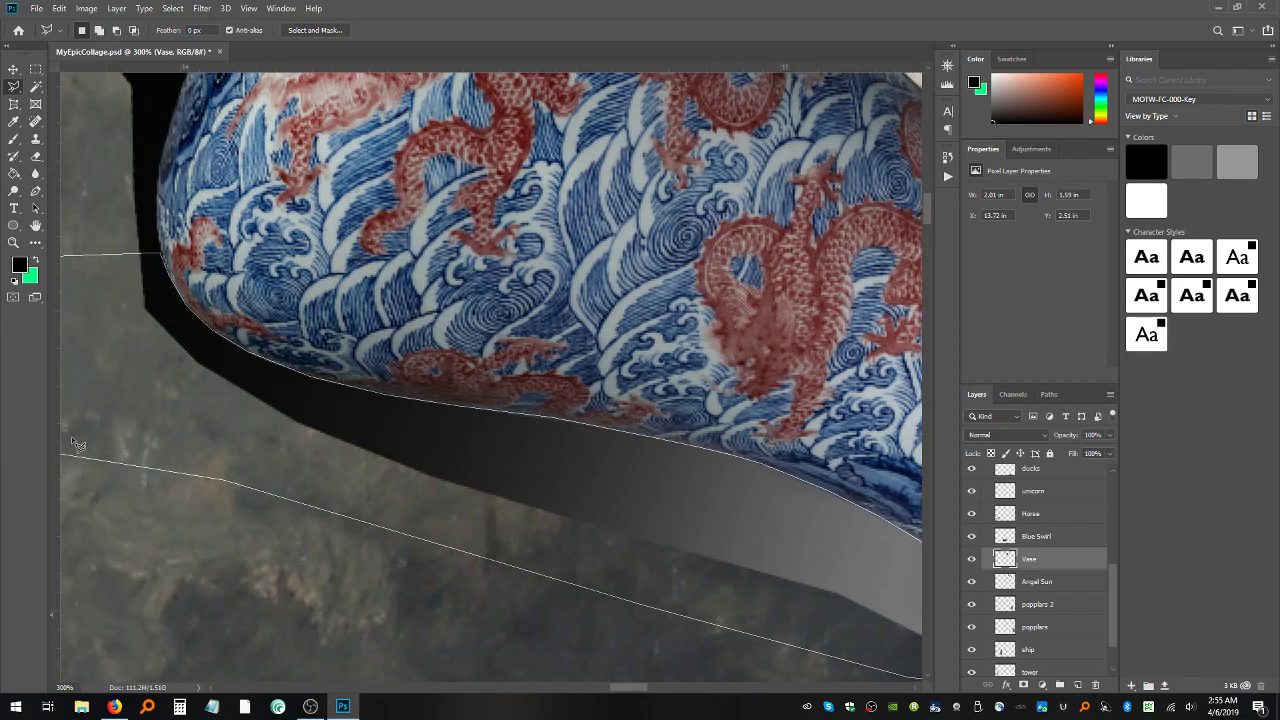
pyautogui.doubleClick(72, 443)
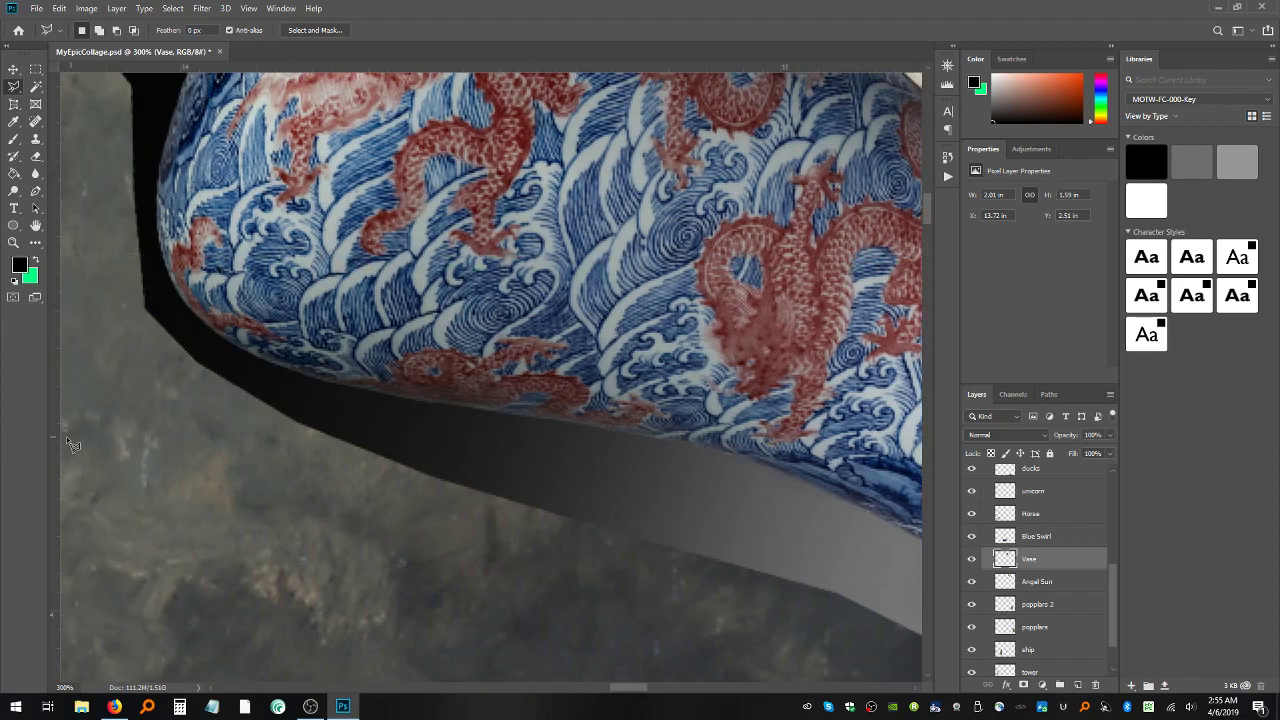
pyautogui.press('Delete')
pyautogui.hotkey('ctrl', 'd')
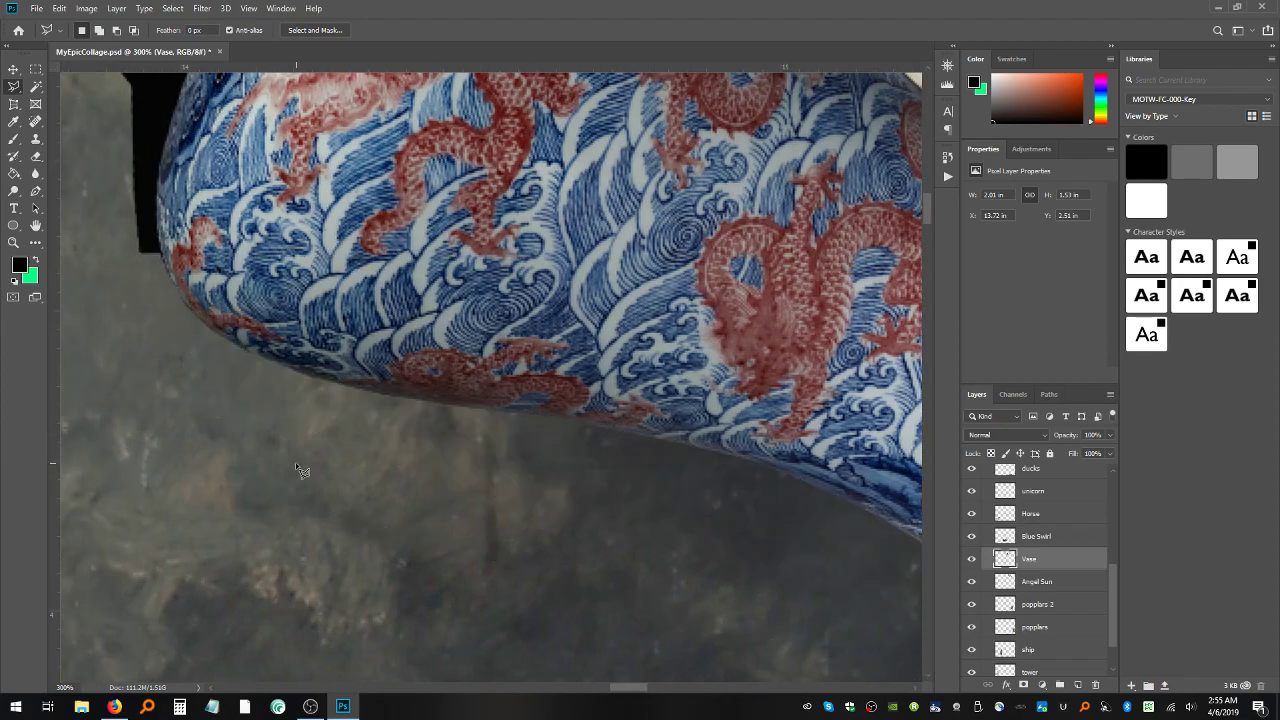
# - Try selecting the grey background strip beyond the vase's base with the Quick Selection tool, and drop the selection
pyautogui.moveTo(625, 690); pyautogui.dragTo(650, 690)
pyautogui.hscroll(-5, 650, 697)
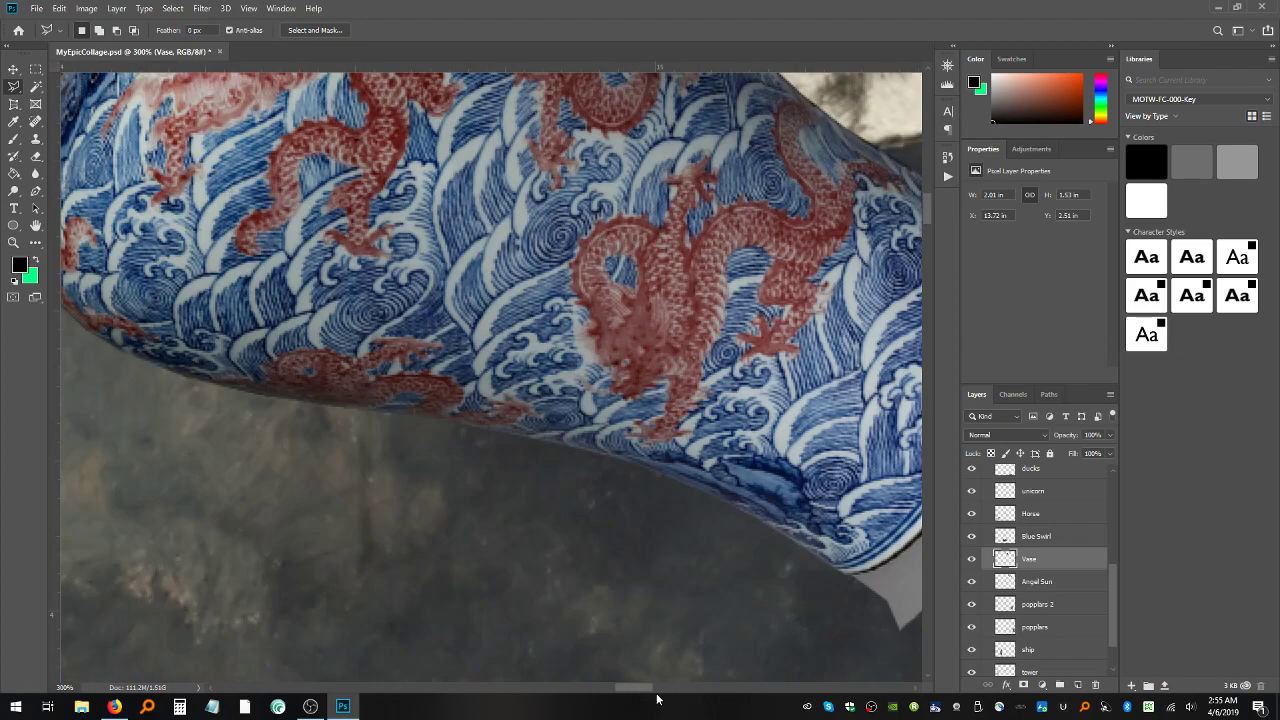
pyautogui.hscroll(4, 660, 698)
pyautogui.hscroll(-1, 647, 692)
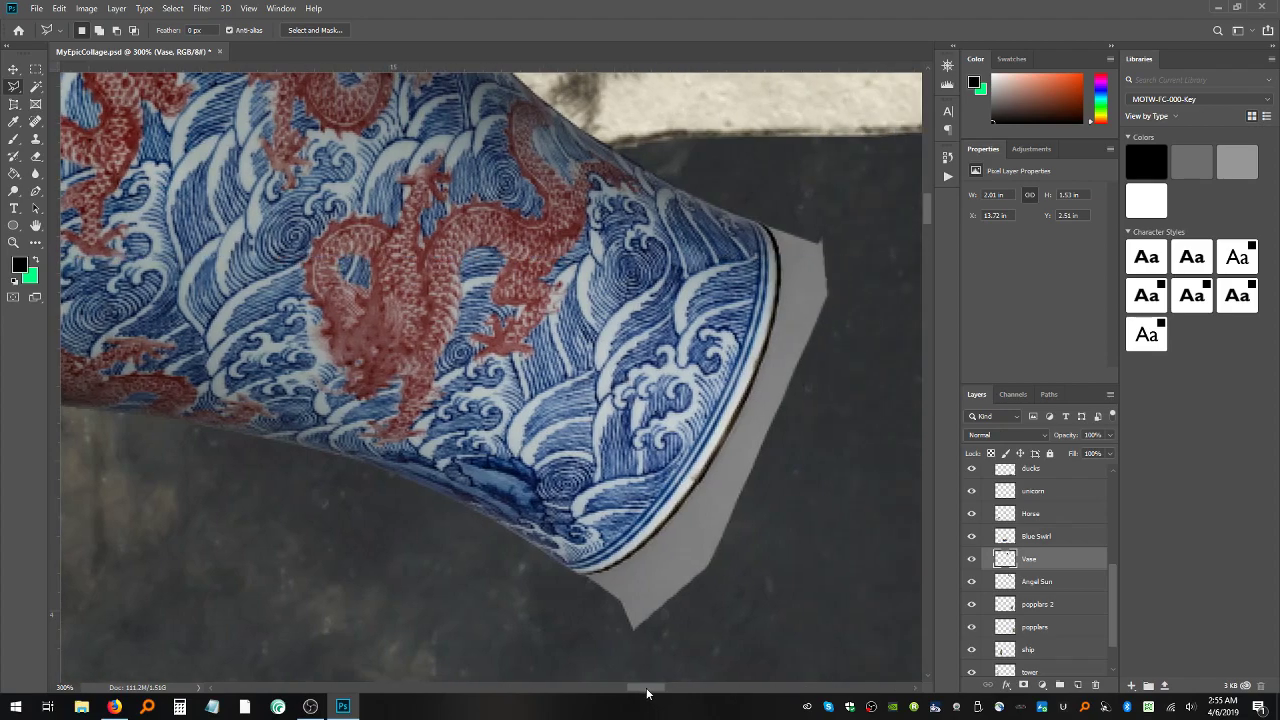
pyautogui.moveTo(660, 647)
pyautogui.mouseDown()
pyautogui.moveTo(568, 608)
pyautogui.moveTo(571, 579)
pyautogui.moveTo(584, 586)
pyautogui.mouseUp()
pyautogui.moveTo(601, 573); pyautogui.dragTo(618, 562)
pyautogui.moveTo(655, 548); pyautogui.dragTo(645, 554)
pyautogui.click(35, 86)
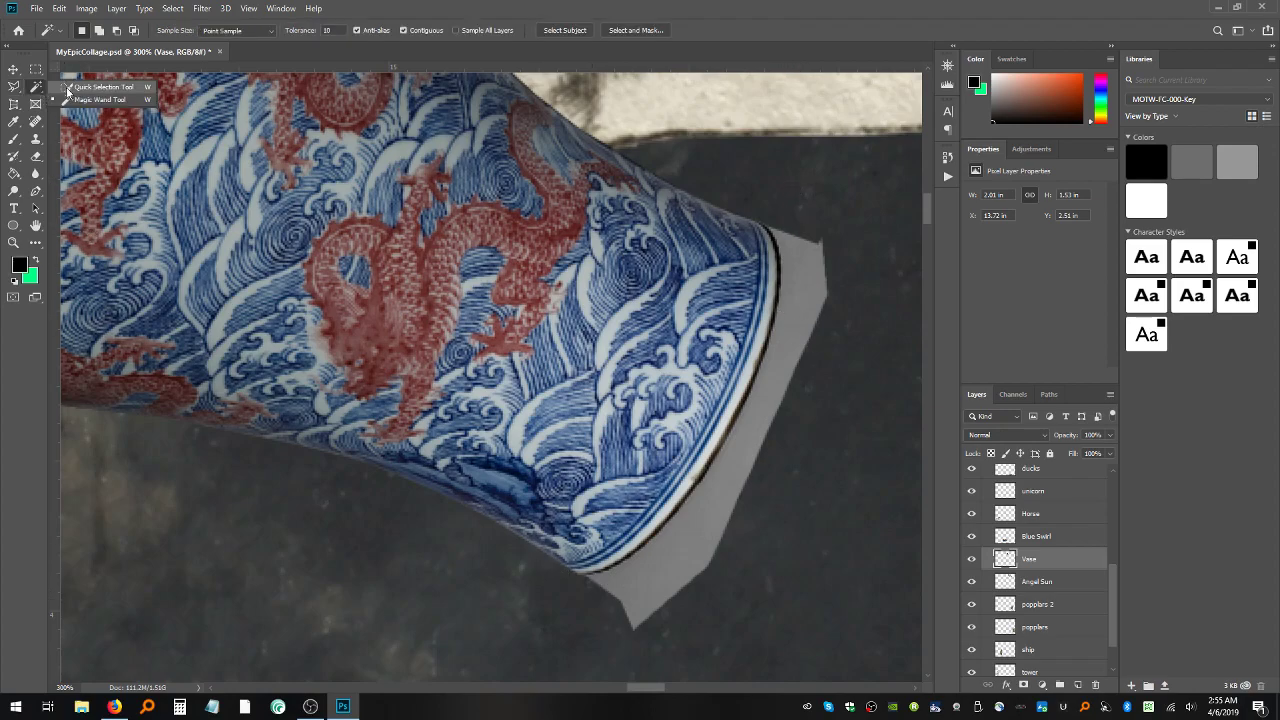
pyautogui.click(100, 87)
pyautogui.moveTo(798, 293)
pyautogui.mouseDown()
pyautogui.moveTo(755, 400)
pyautogui.moveTo(656, 528)
pyautogui.mouseUp()
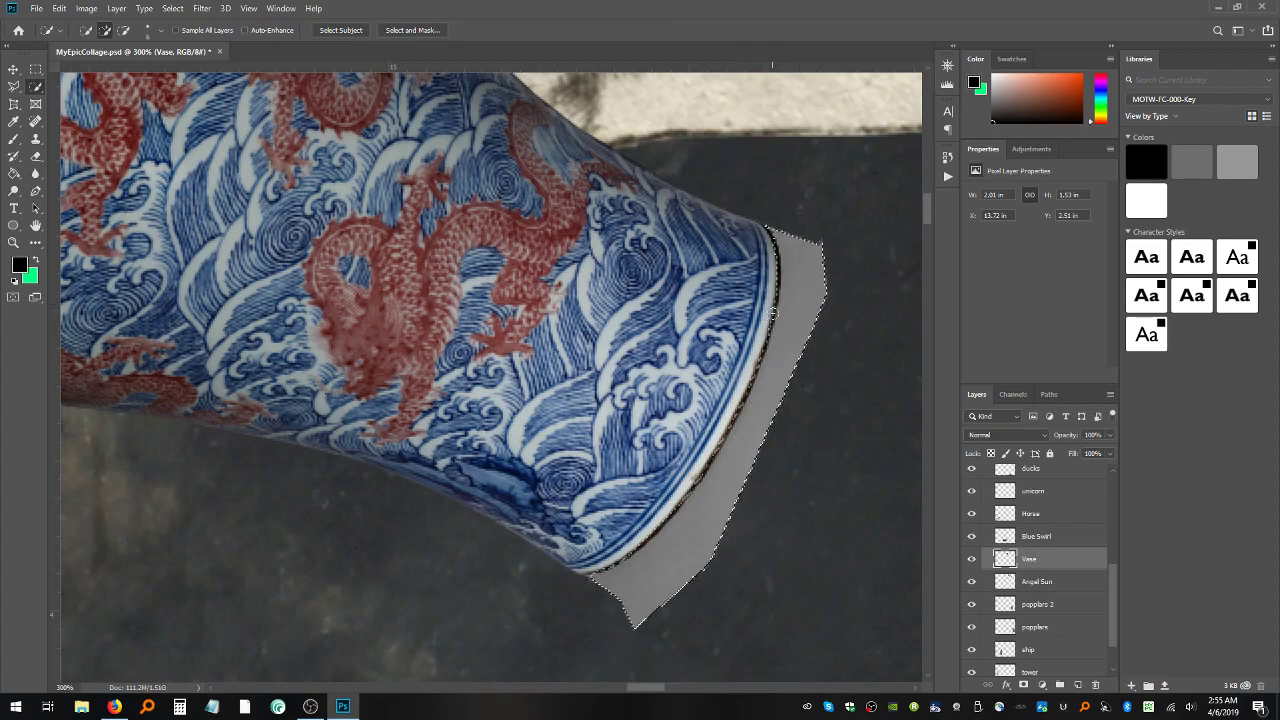
pyautogui.hotkey('ctrl', 'd')
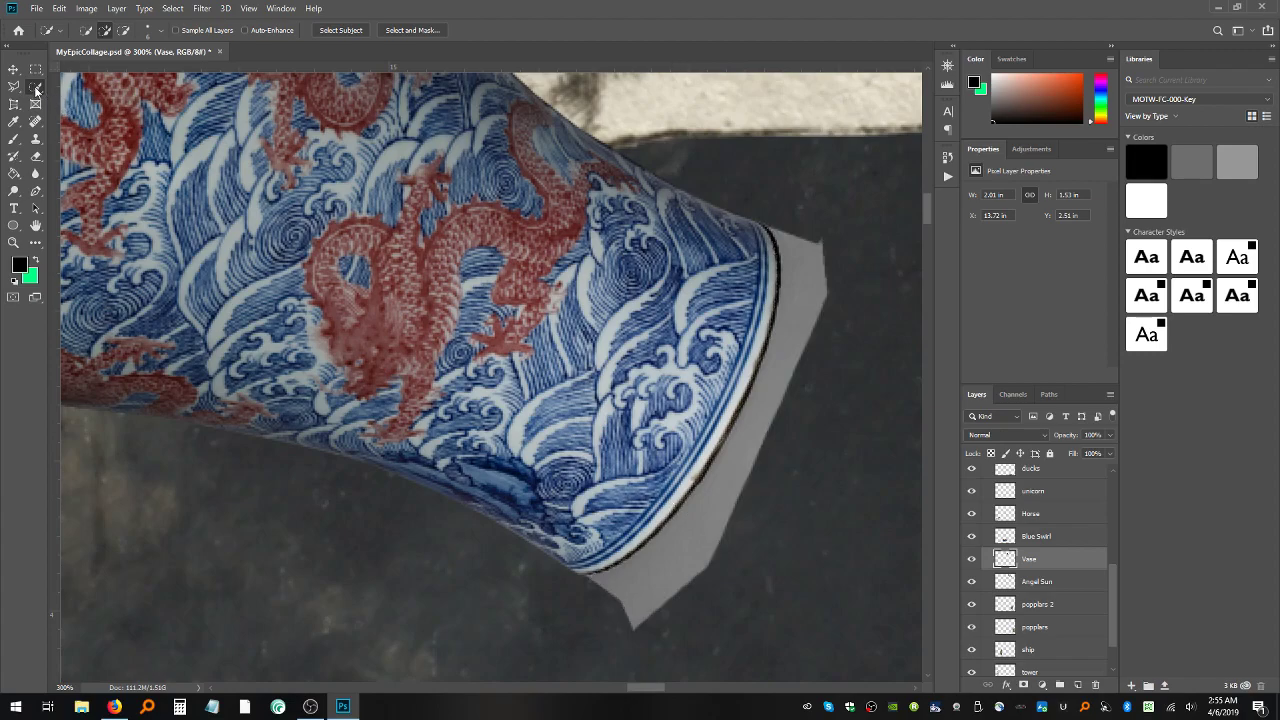
# - Try additive and single Magic Wand selections of the grey strip around the vase's base at tolerance 10
pyautogui.rightClick(34, 89)
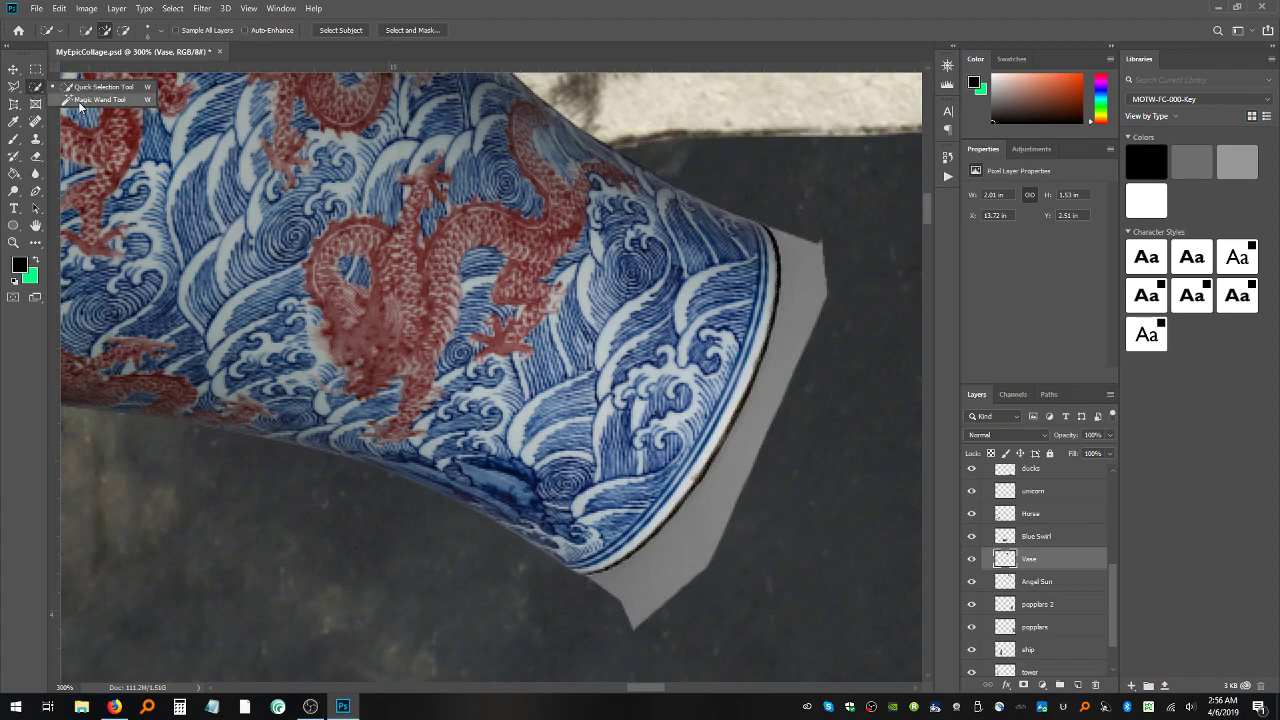
pyautogui.click(98, 100)
pyautogui.click(705, 521)
pyautogui.keyDown('shift'); pyautogui.click(612, 580); pyautogui.keyUp('shift')
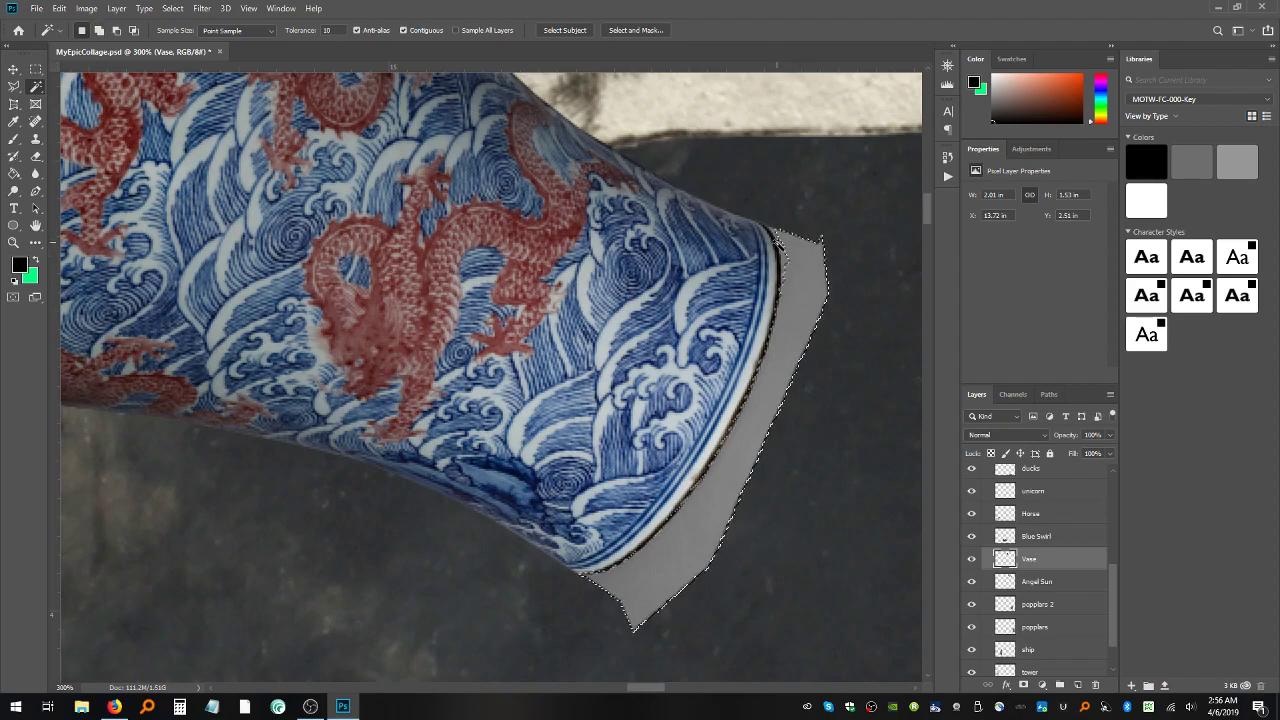
pyautogui.press('shift')
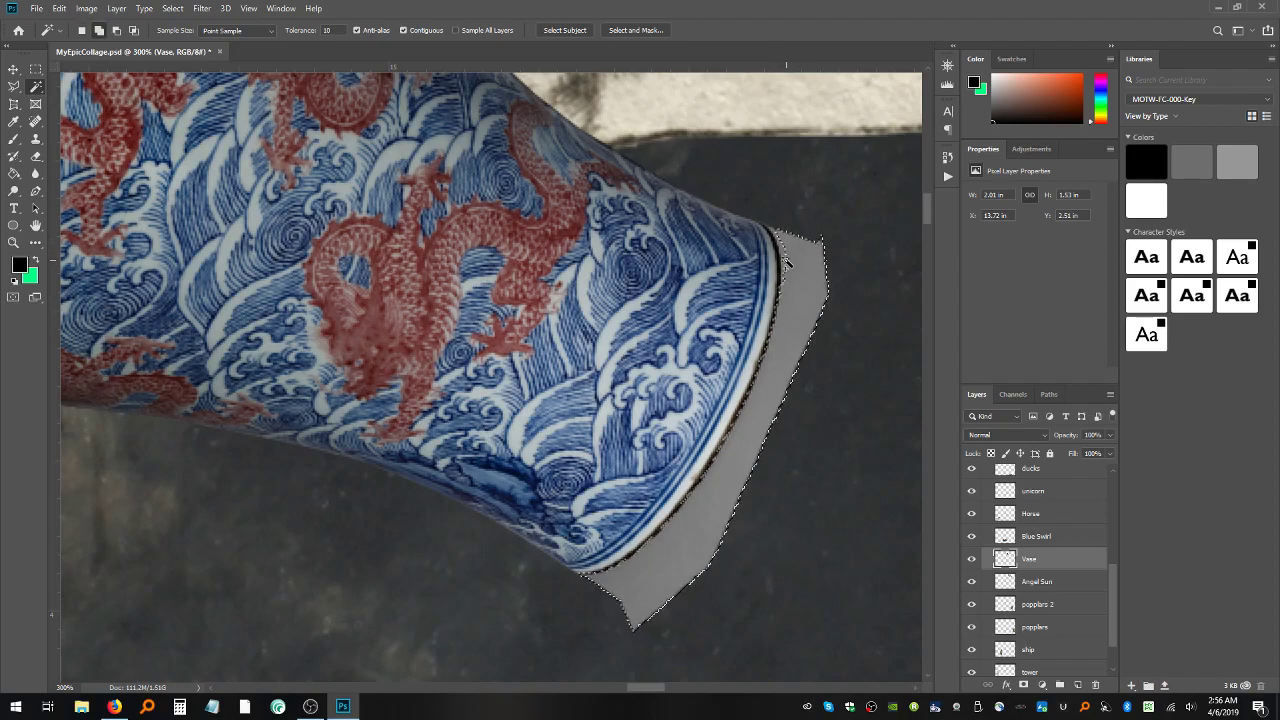
pyautogui.hotkey('ctrl', 'd')
pyautogui.click(757, 404)
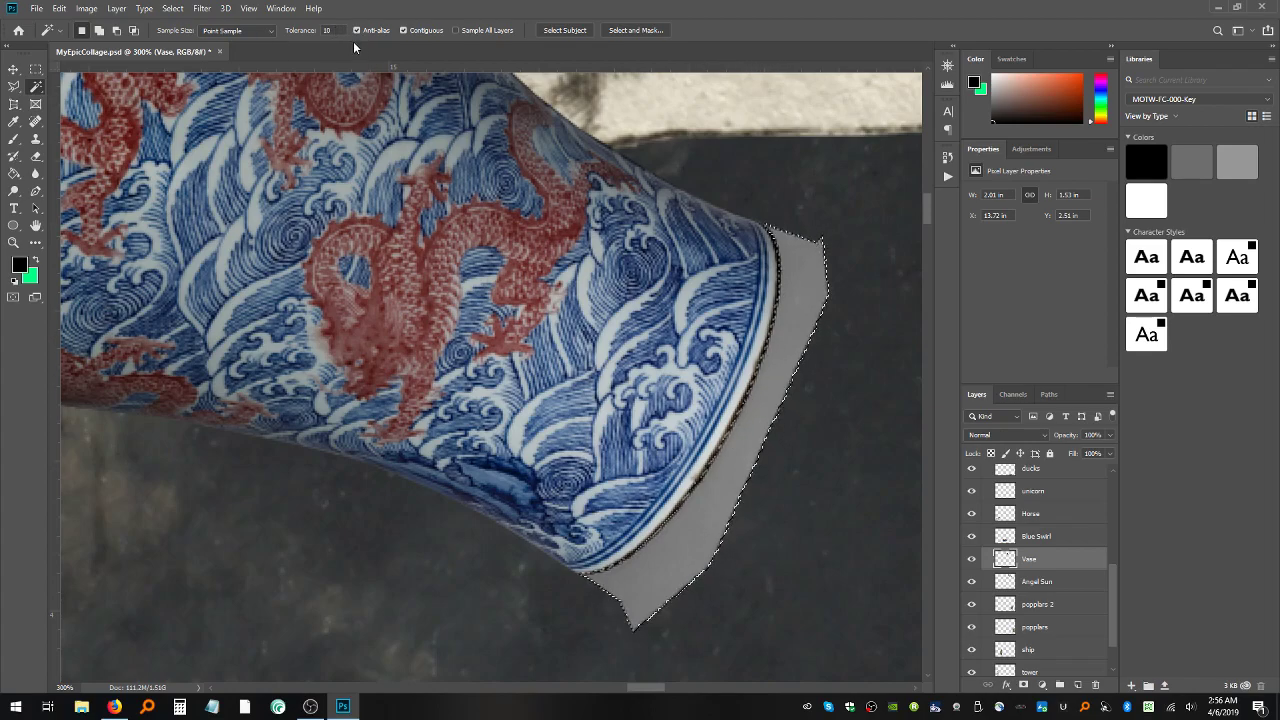
# - Raise the Magic Wand tolerance to 20, try selecting the grey strip at the vase's base again, and deselect
pyautogui.moveTo(295, 31); pyautogui.dragTo(305, 31)
pyautogui.hotkey('ctrl', 'd')
pyautogui.click(746, 453)
pyautogui.hotkey('ctrl', 'd')
pyautogui.click(740, 432)
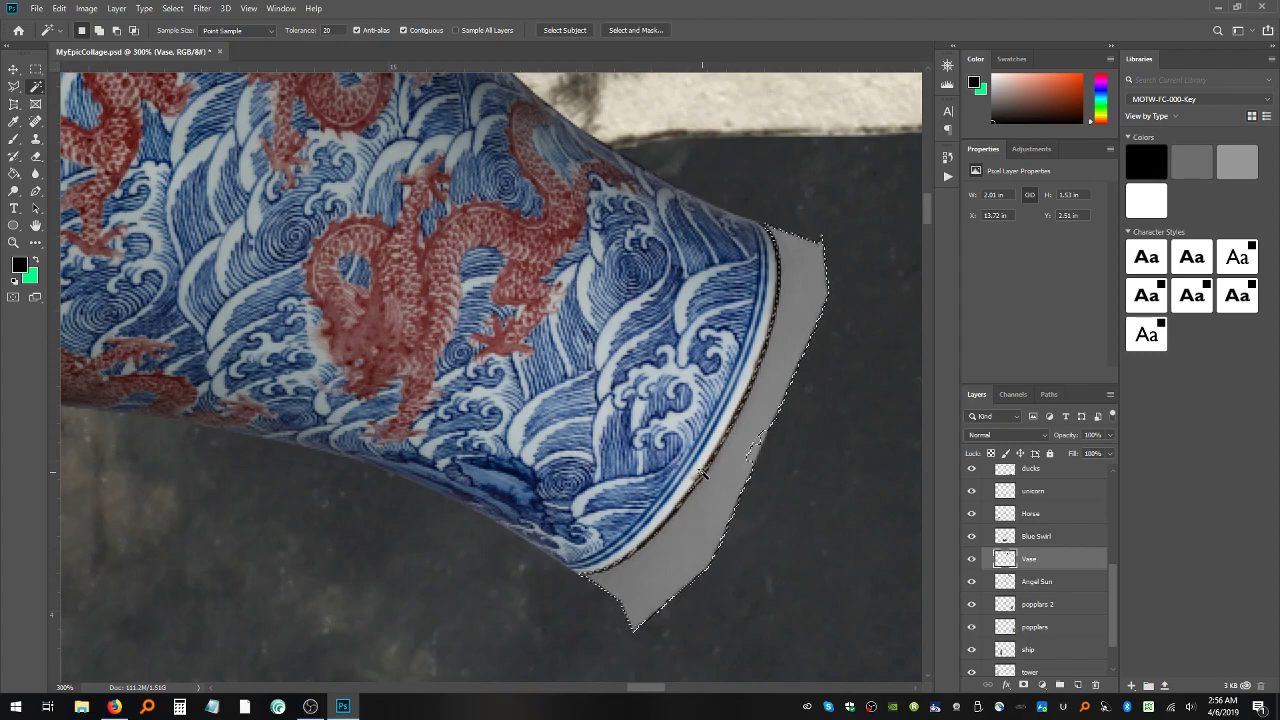
pyautogui.hotkey('ctrl', 'd')
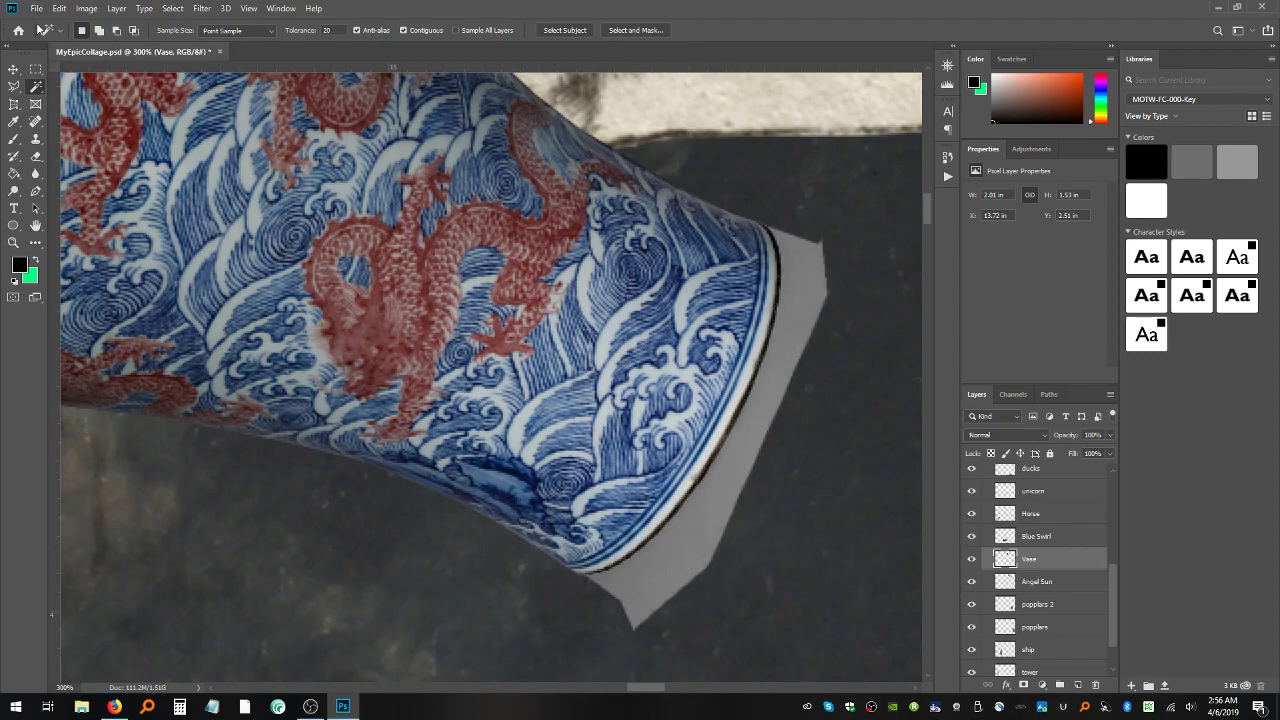
# - Outline the grey strip around the vase's base rim with the Polygonal Lasso, delete it, and deselect
pyautogui.click(13, 86)
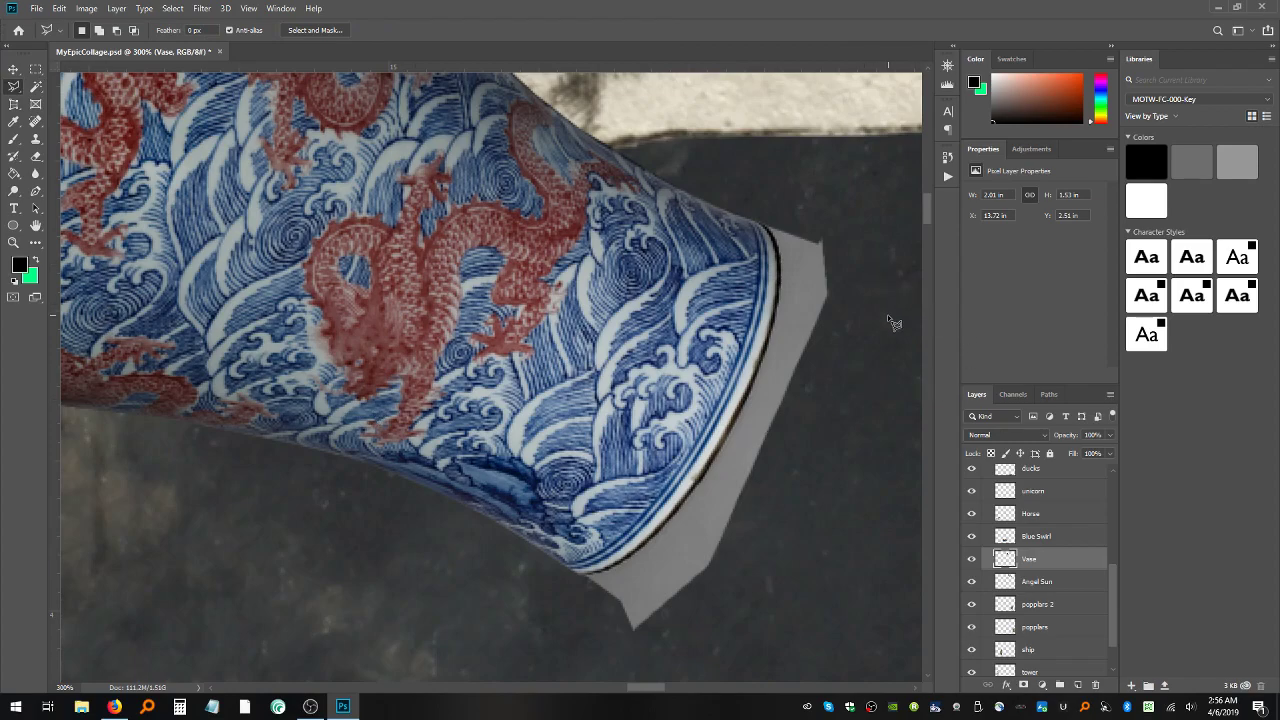
pyautogui.moveTo(884, 321)
pyautogui.mouseDown()
pyautogui.moveTo(878, 220)
pyautogui.moveTo(811, 184)
pyautogui.moveTo(738, 181)
pyautogui.moveTo(770, 232)
pyautogui.mouseUp()
pyautogui.moveTo(788, 267); pyautogui.dragTo(775, 362)
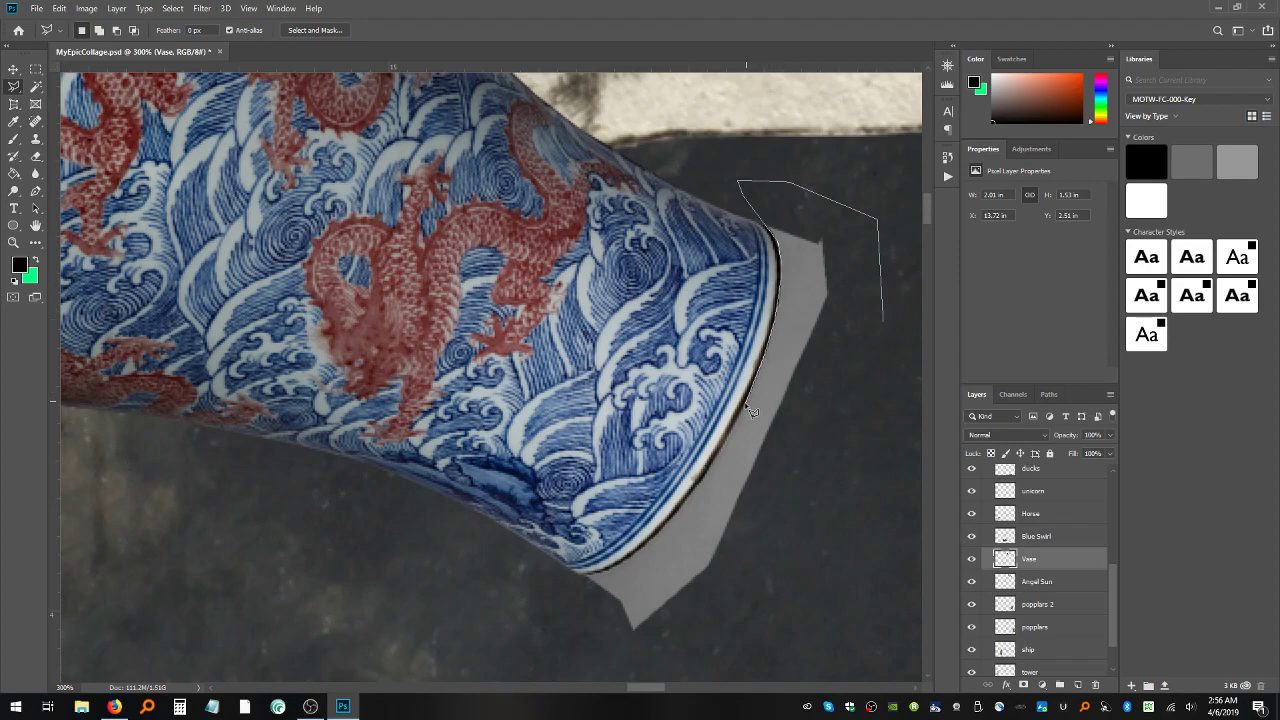
pyautogui.moveTo(746, 414); pyautogui.dragTo(731, 436)
pyautogui.moveTo(697, 478)
pyautogui.mouseDown()
pyautogui.moveTo(649, 541)
pyautogui.moveTo(655, 505)
pyautogui.moveTo(623, 550)
pyautogui.moveTo(630, 560)
pyautogui.moveTo(566, 579)
pyautogui.moveTo(559, 643)
pyautogui.moveTo(576, 659)
pyautogui.moveTo(641, 659)
pyautogui.moveTo(816, 592)
pyautogui.mouseUp()
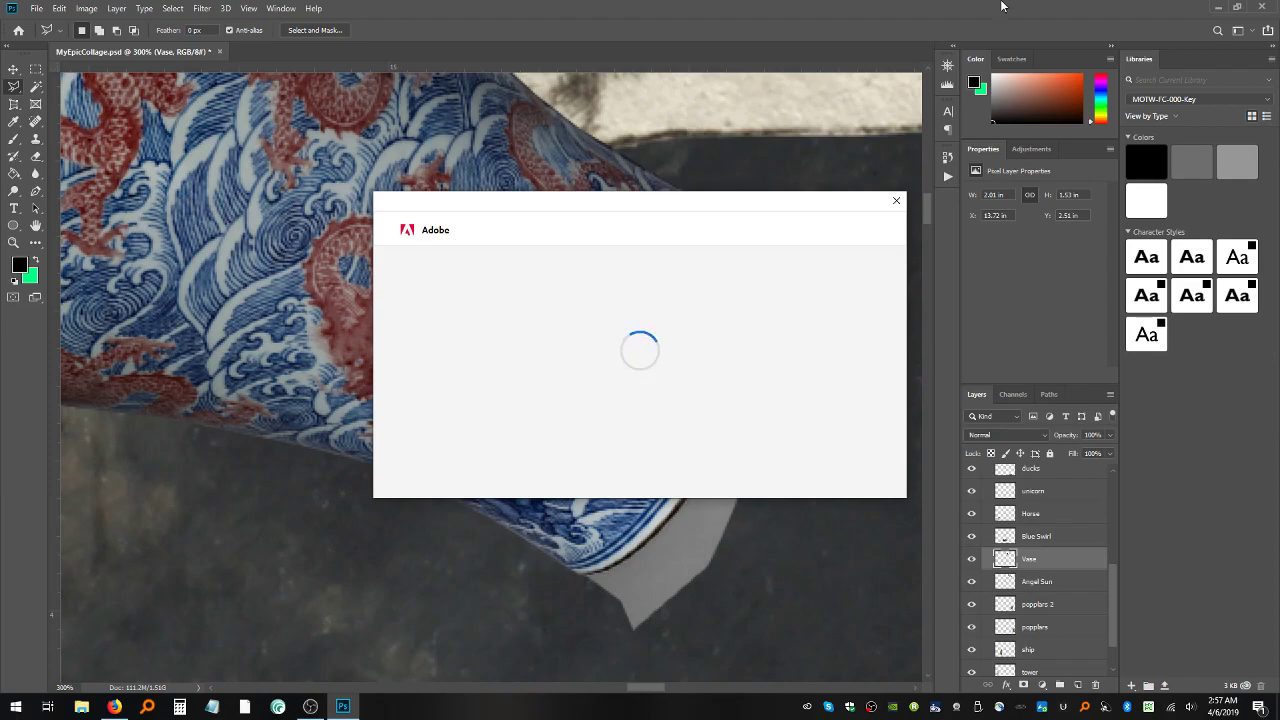
pyautogui.click(898, 203)
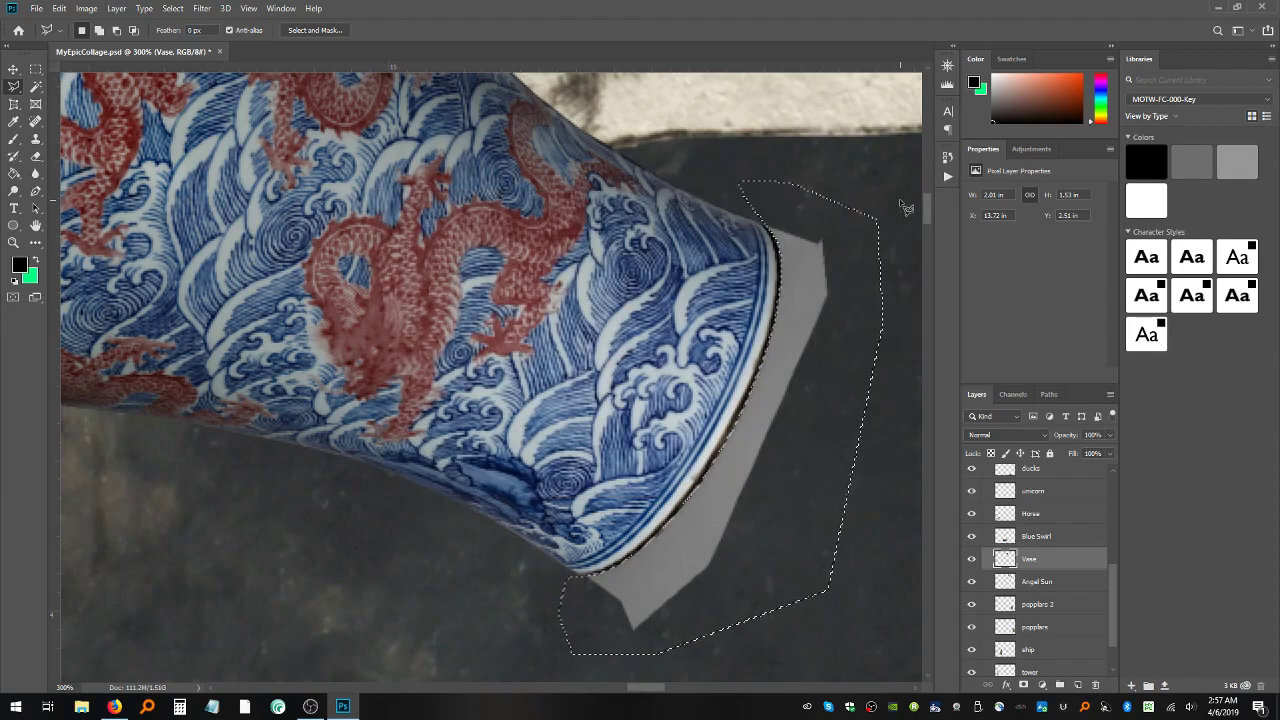
pyautogui.hotkey('ctrl', 'd')
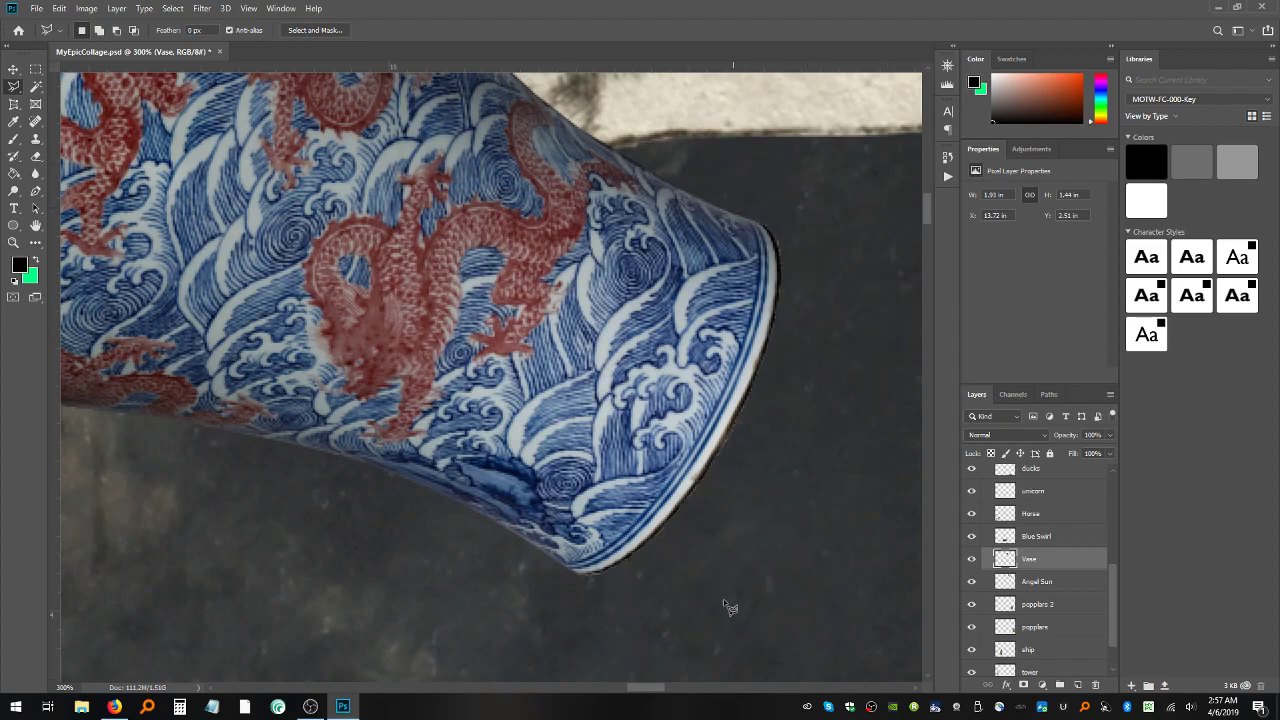
# - Outline the black background around the vase's neck, mouth and shoulder with the Polygonal Lasso, delete it, and deselect
pyautogui.moveTo(653, 684); pyautogui.dragTo(611, 688)
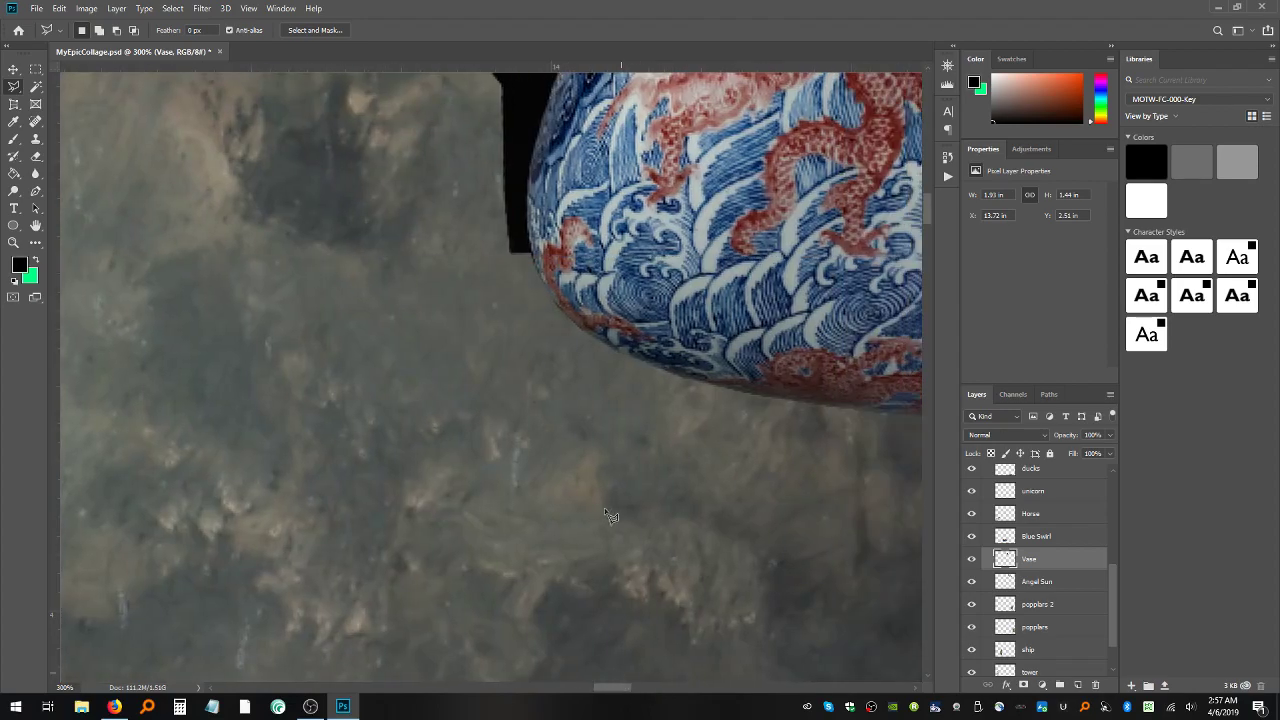
pyautogui.scroll(5, 508, 91)
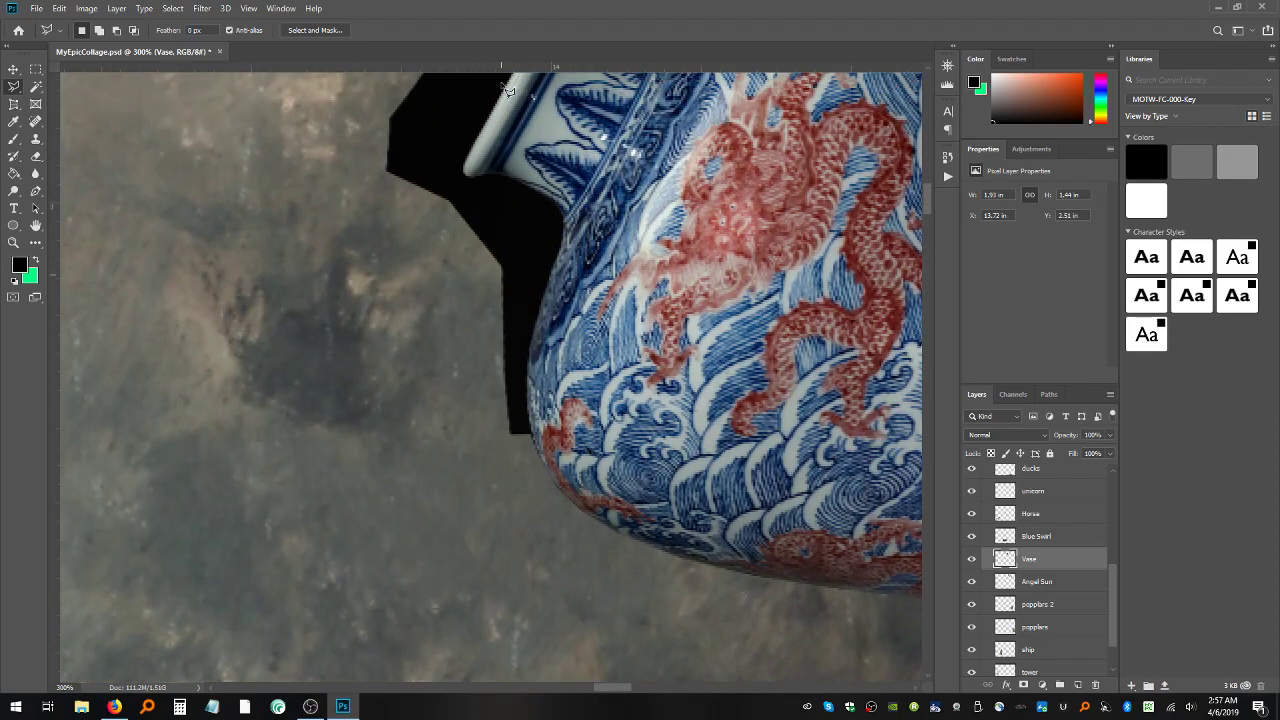
pyautogui.scroll(5, 508, 91)
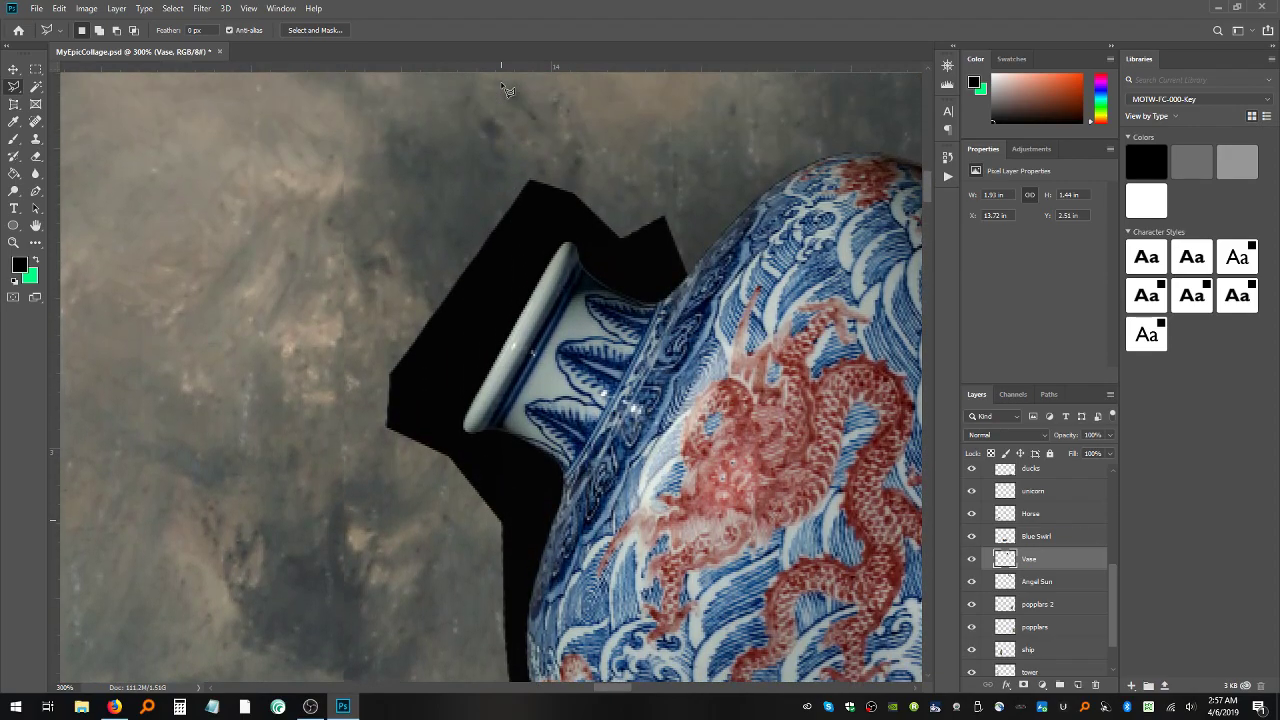
pyautogui.scroll(-2, 545, 236)
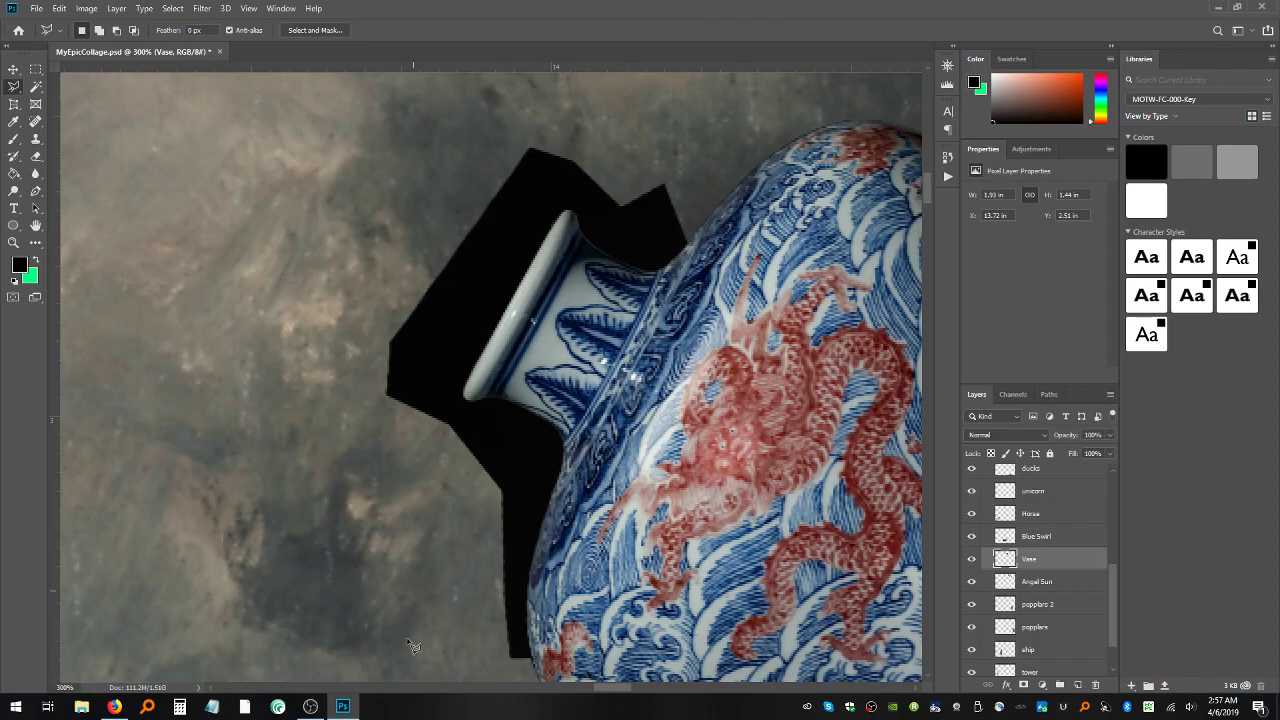
pyautogui.moveTo(430, 645)
pyautogui.mouseDown()
pyautogui.moveTo(535, 666)
pyautogui.moveTo(531, 562)
pyautogui.moveTo(570, 451)
pyautogui.moveTo(558, 408)
pyautogui.moveTo(569, 440)
pyautogui.mouseUp()
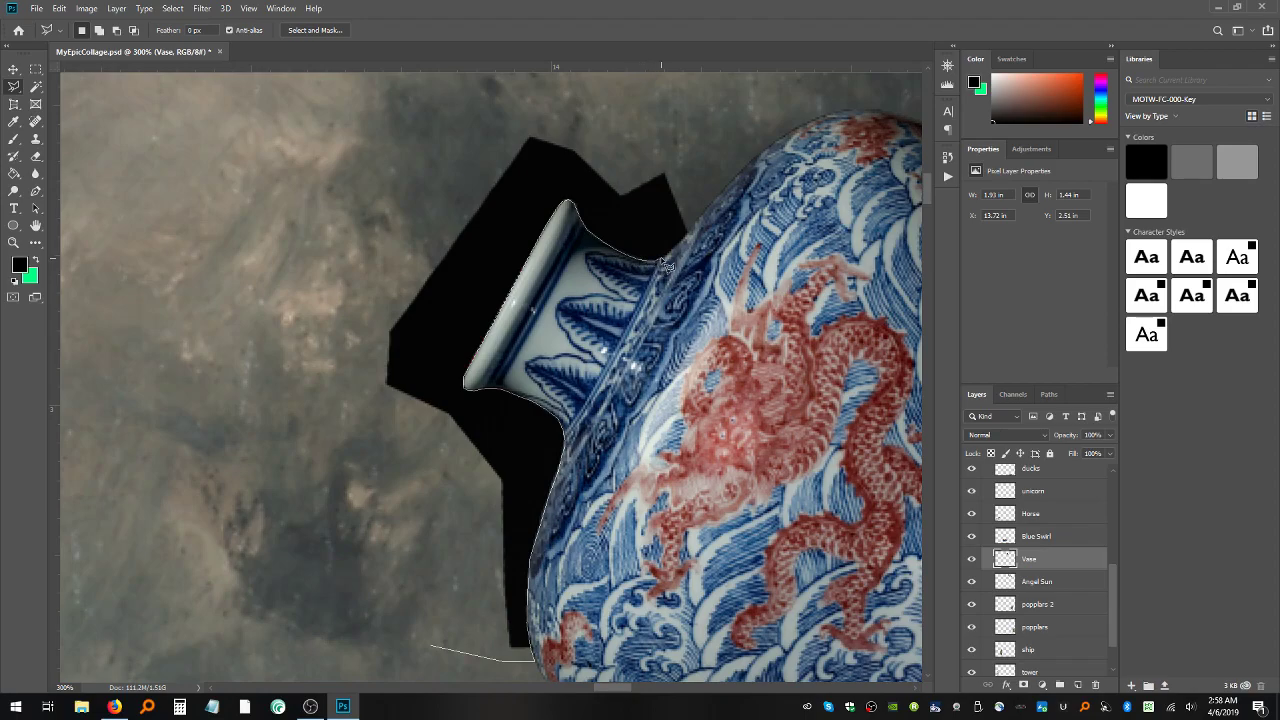
pyautogui.click(709, 196)
pyautogui.click(697, 142)
pyautogui.click(505, 102)
pyautogui.click(398, 128)
pyautogui.click(278, 272)
pyautogui.doubleClick(240, 410)
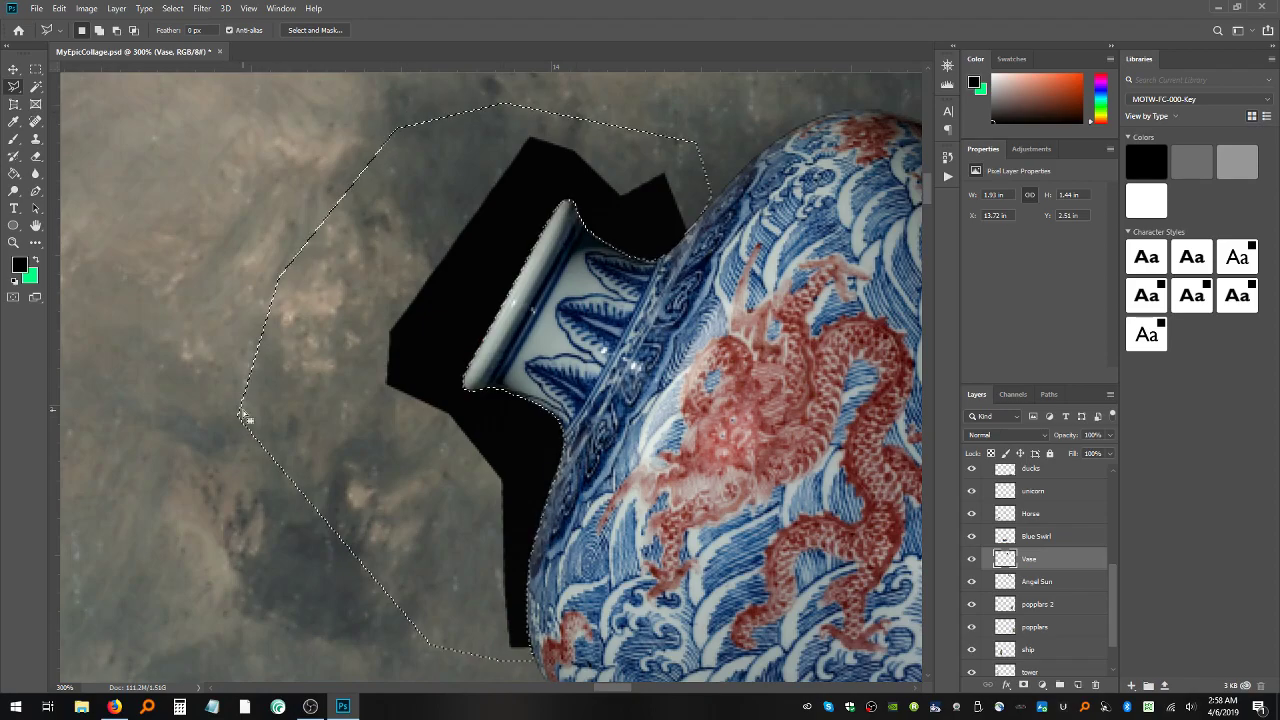
pyautogui.press('Delete')
pyautogui.hotkey('ctrl', 'd')
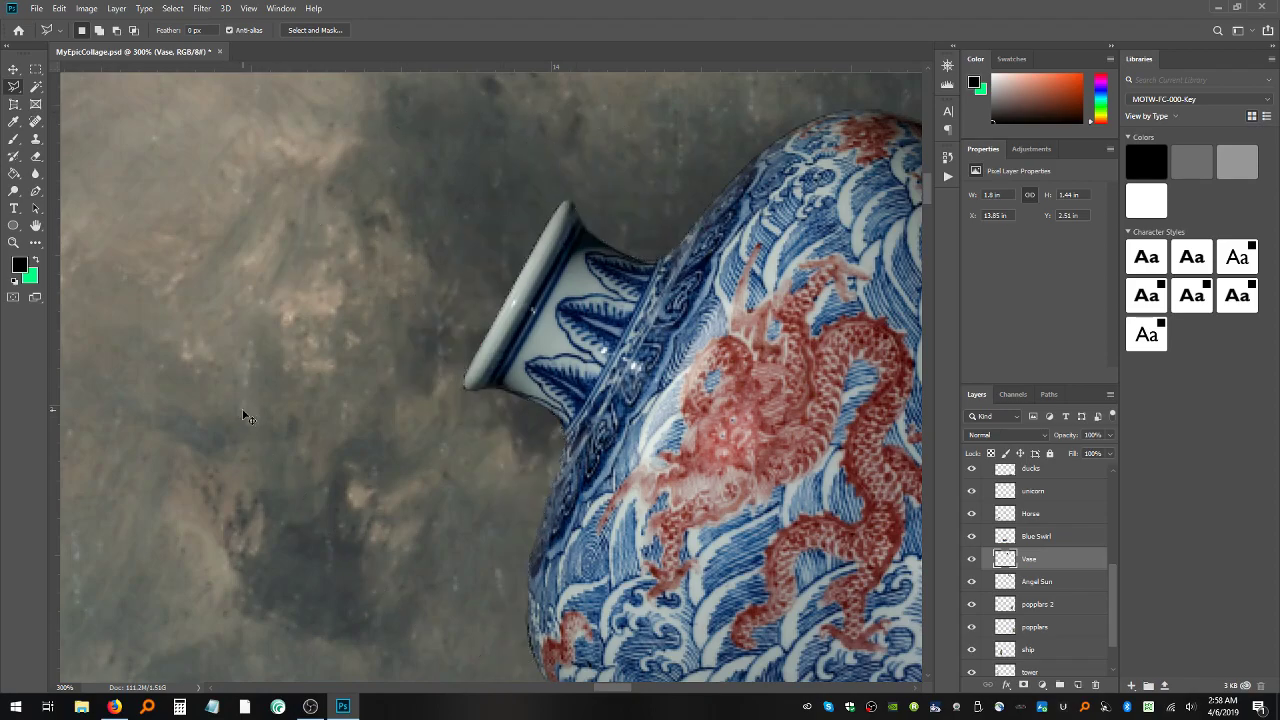
# - Move the two clouds with green backgrounds down over the sea, and the clean cut-out cloud up beside the red dragon
pyautogui.hotkey('ctrl', '-')
pyautogui.hotkey('ctrl', '-')
pyautogui.hotkey('ctrl', '-')
pyautogui.hotkey('ctrl', '-')
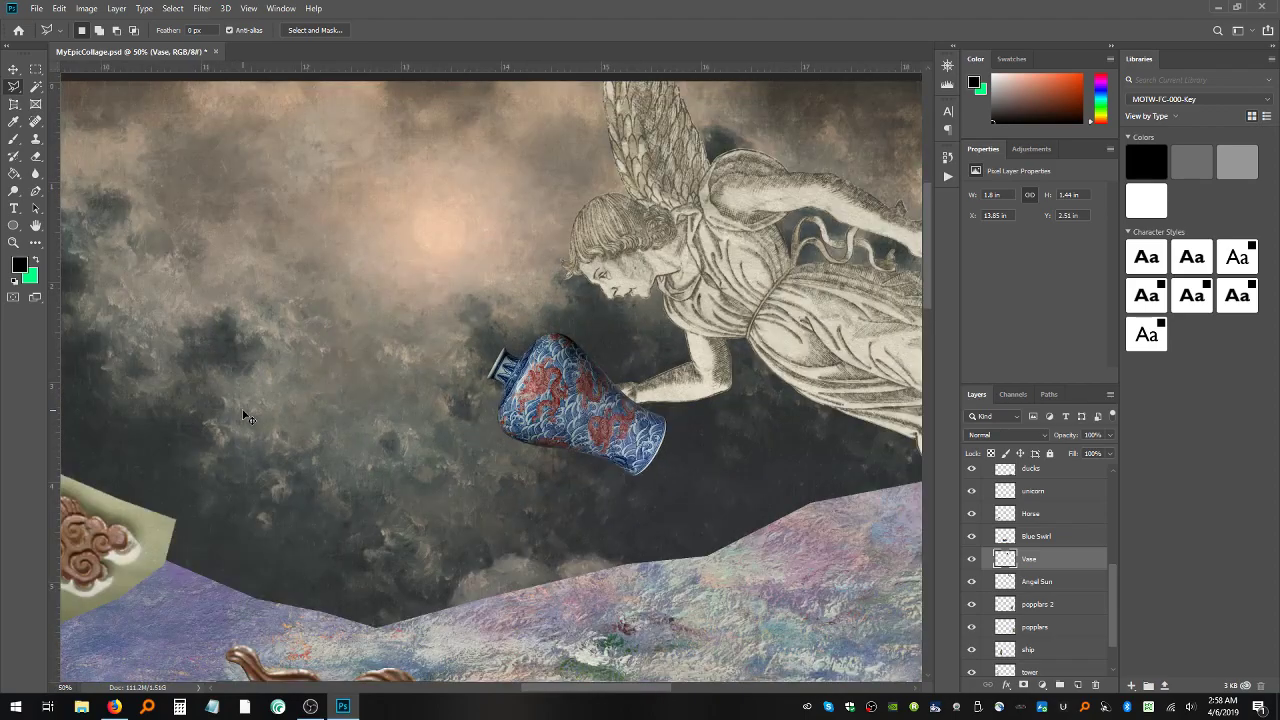
pyautogui.hotkey('ctrl', '-')
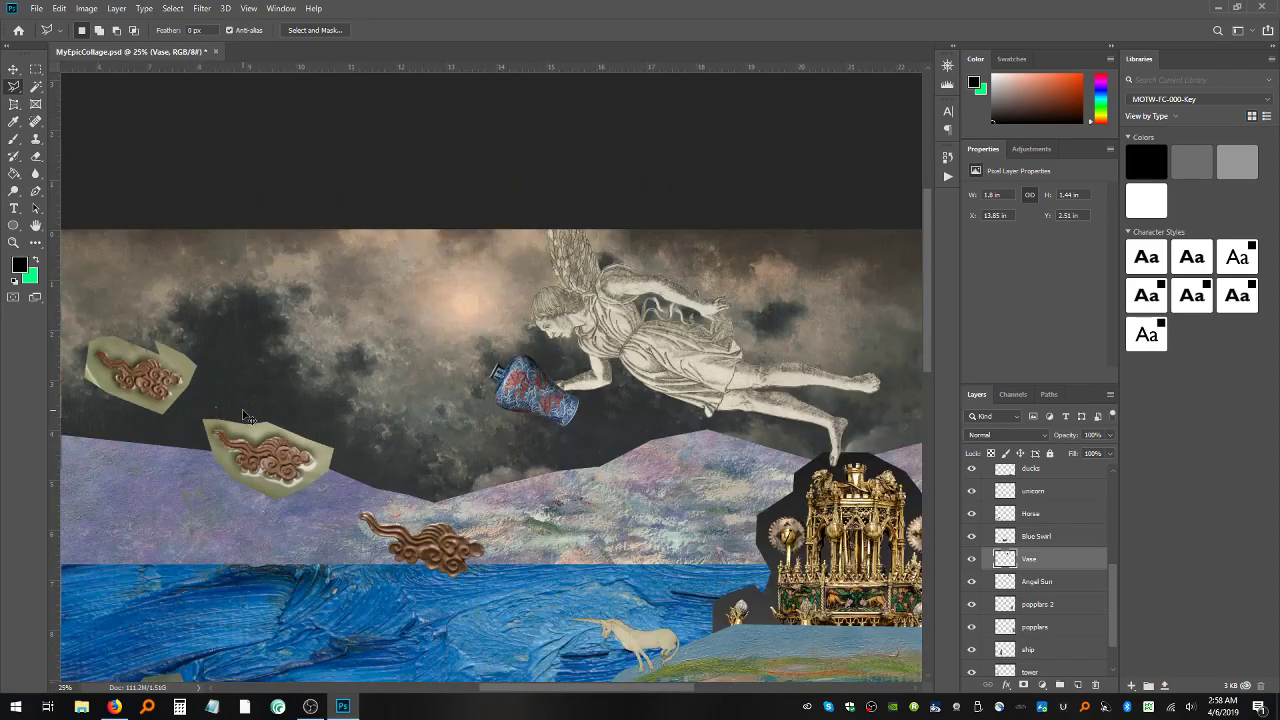
pyautogui.hotkey('ctrl', '-')
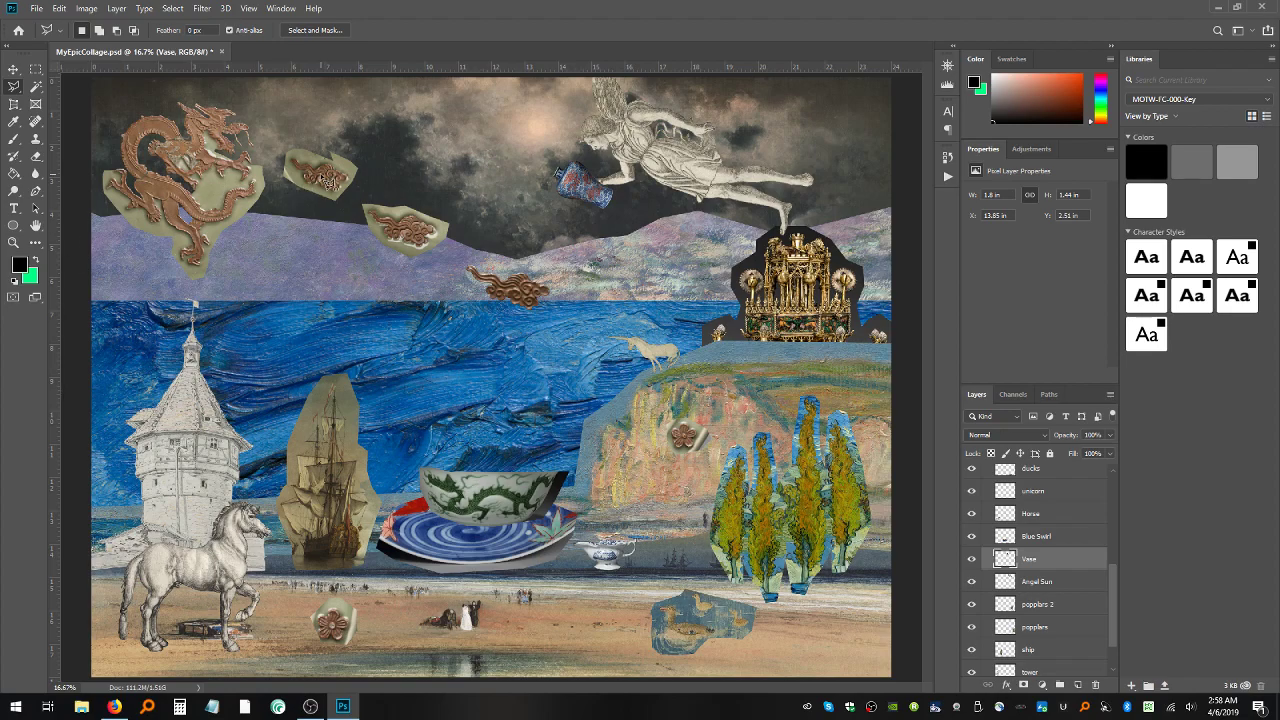
pyautogui.click(13, 69)
pyautogui.moveTo(338, 178); pyautogui.dragTo(323, 170)
pyautogui.moveTo(418, 236); pyautogui.dragTo(408, 213)
pyautogui.moveTo(527, 301); pyautogui.dragTo(512, 277)
pyautogui.moveTo(325, 178); pyautogui.dragTo(490, 381)
pyautogui.moveTo(376, 231); pyautogui.dragTo(511, 366)
pyautogui.moveTo(498, 278); pyautogui.dragTo(300, 173)
# - Place the two green-backed clouds diagonally below the clean one, along the hill line and just above the sea, and select the angel
pyautogui.moveTo(532, 340); pyautogui.dragTo(410, 220)
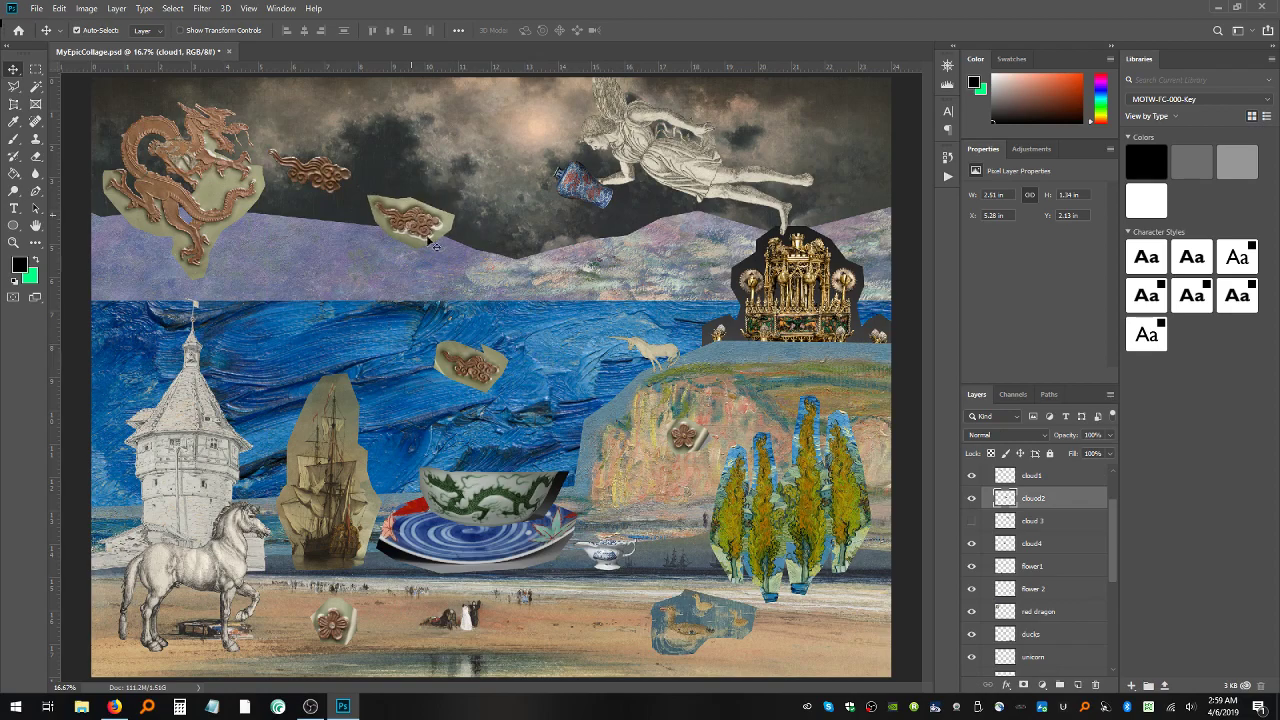
pyautogui.moveTo(477, 375); pyautogui.dragTo(496, 285)
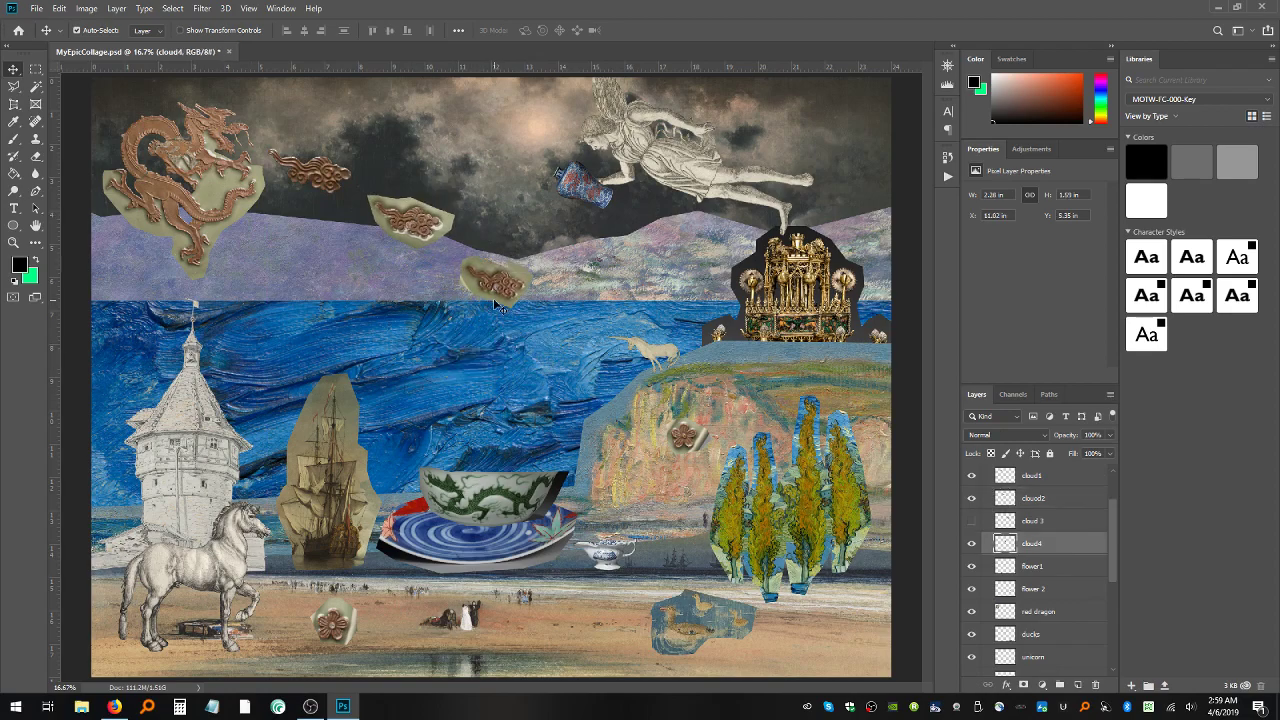
pyautogui.moveTo(441, 223); pyautogui.dragTo(436, 228)
pyautogui.moveTo(515, 297); pyautogui.dragTo(520, 307)
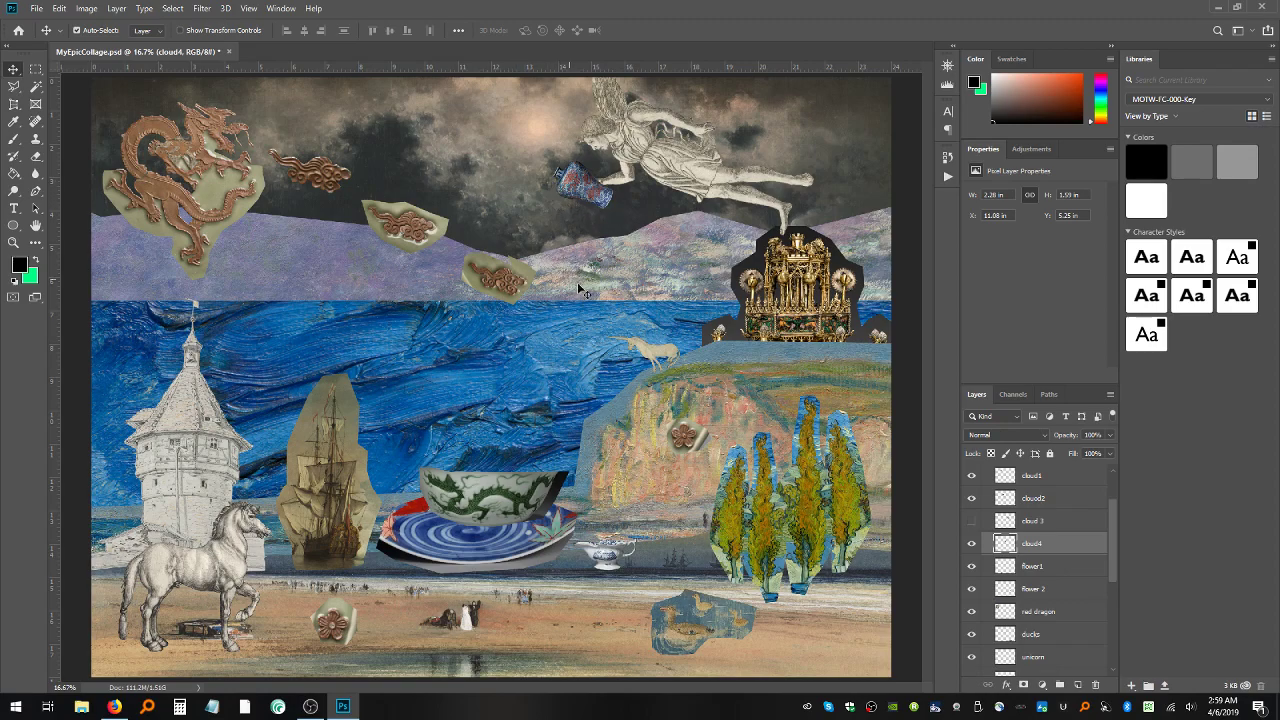
pyautogui.click(673, 163)
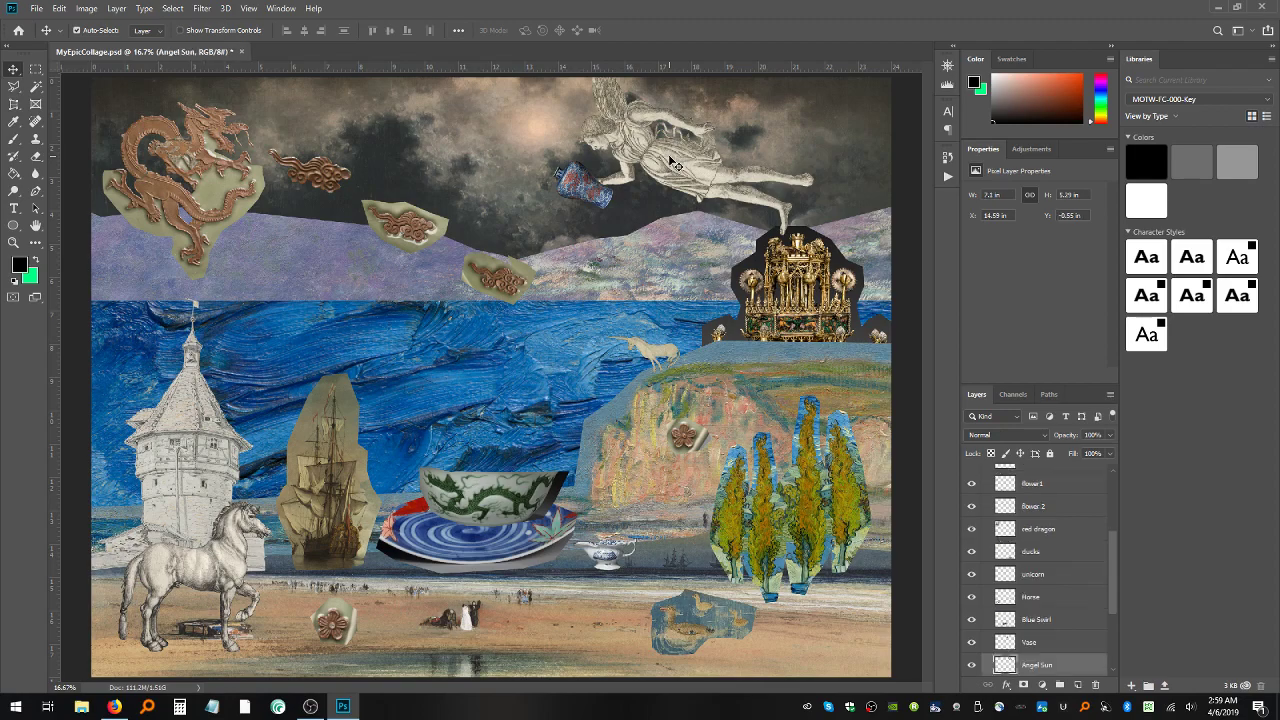
# - Move the angel and vase together toward the sky's right edge, and place the cliff's flower cutout in the sky beside the vase
pyautogui.keyDown('shift'); pyautogui.click(592, 193); pyautogui.keyUp('shift')
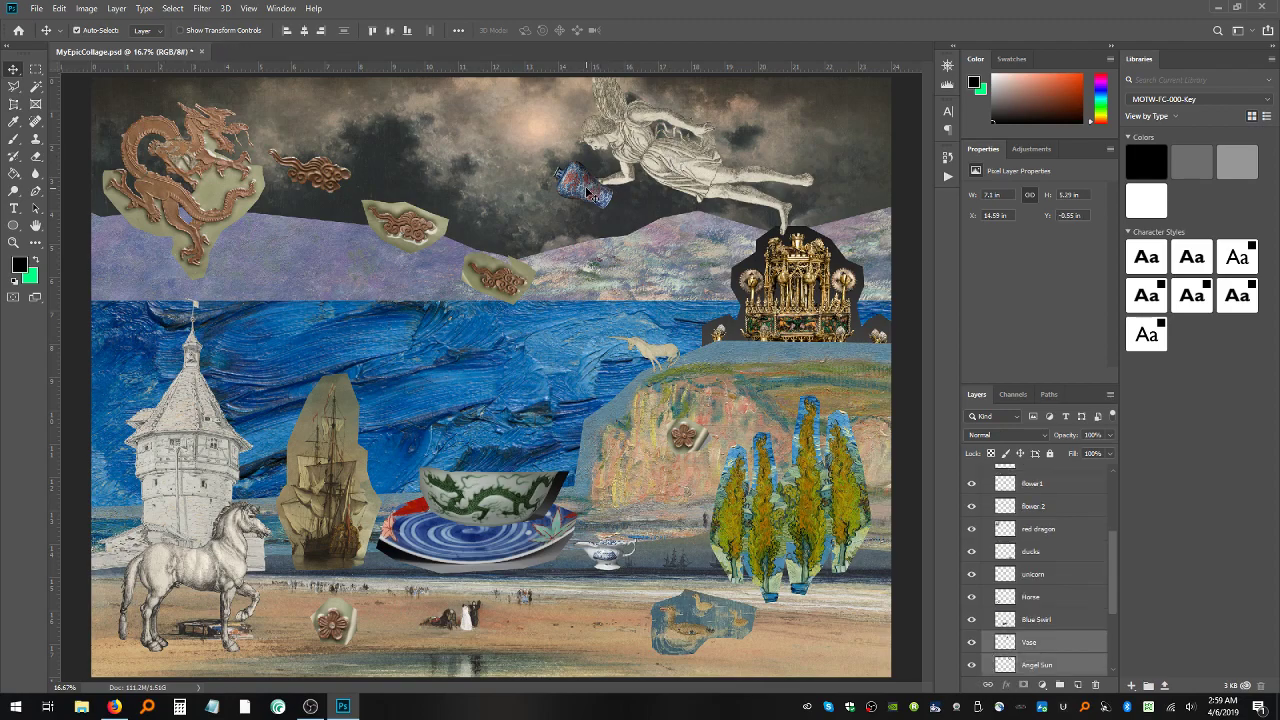
pyautogui.moveTo(592, 193); pyautogui.dragTo(642, 195)
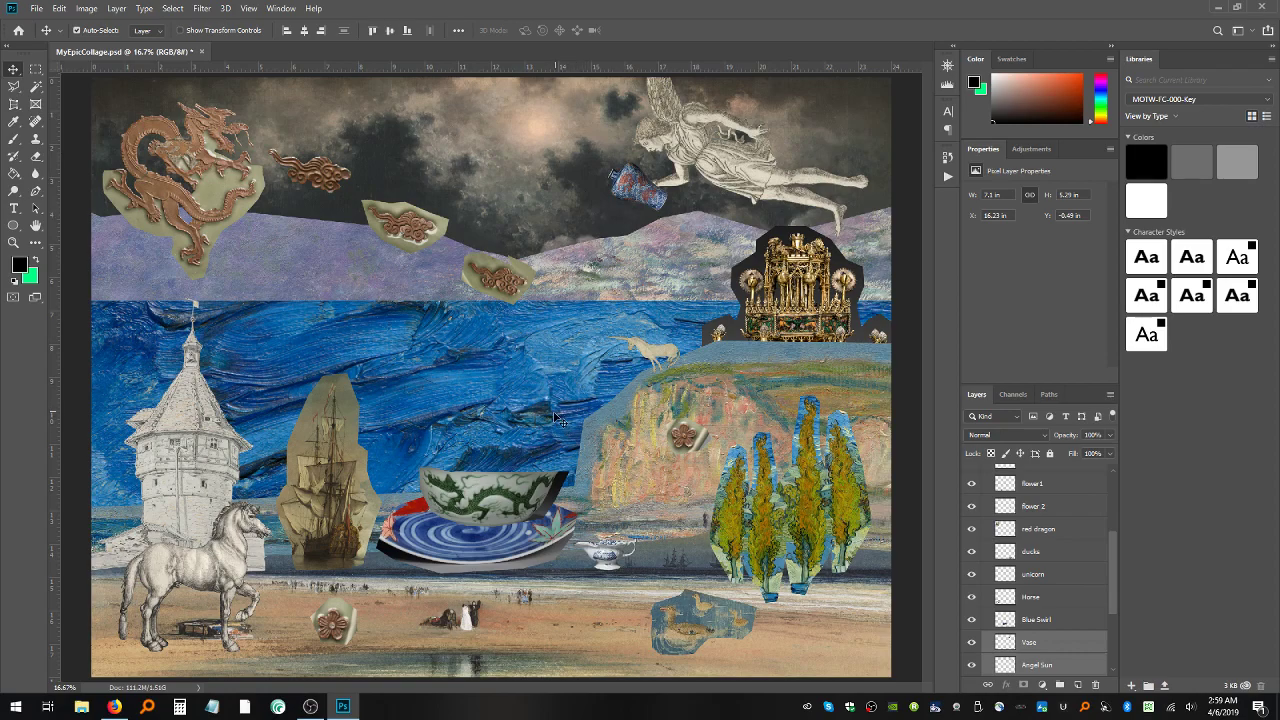
pyautogui.moveTo(680, 432); pyautogui.dragTo(572, 214)
# - Rotate the angel and vase together about 9° counterclockwise with Free Transform so the angel flies more level
pyautogui.click(656, 200)
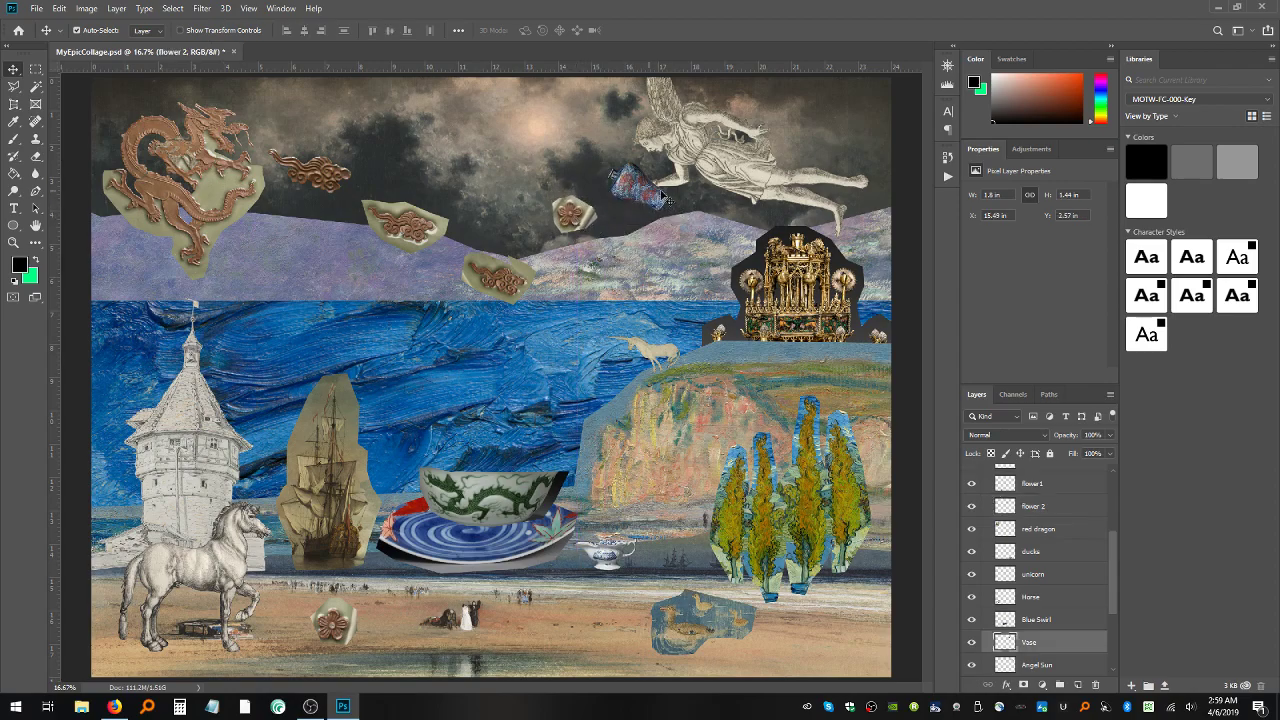
pyautogui.keyDown('shift'); pyautogui.click(740, 175); pyautogui.keyUp('shift')
pyautogui.hotkey('ctrl', 't')
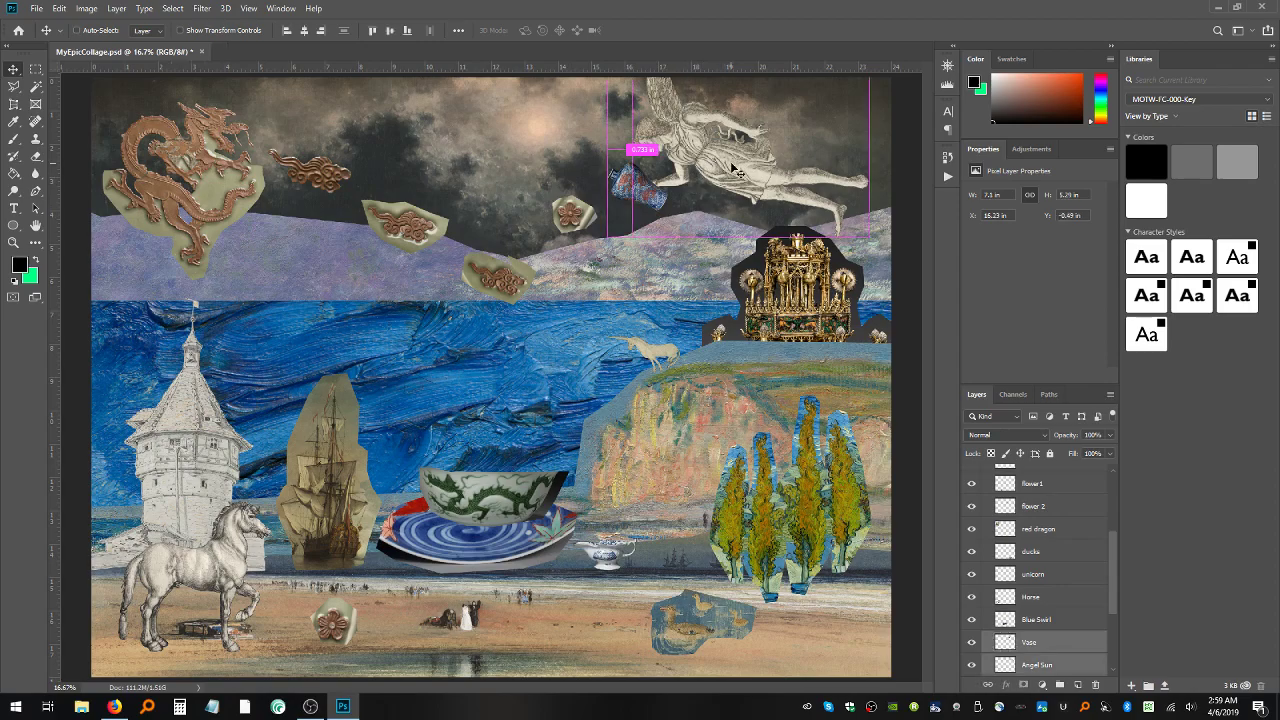
pyautogui.moveTo(880, 149)
pyautogui.mouseDown()
pyautogui.moveTo(873, 65)
pyautogui.moveTo(871, 141)
pyautogui.moveTo(871, 128)
pyautogui.mouseUp()
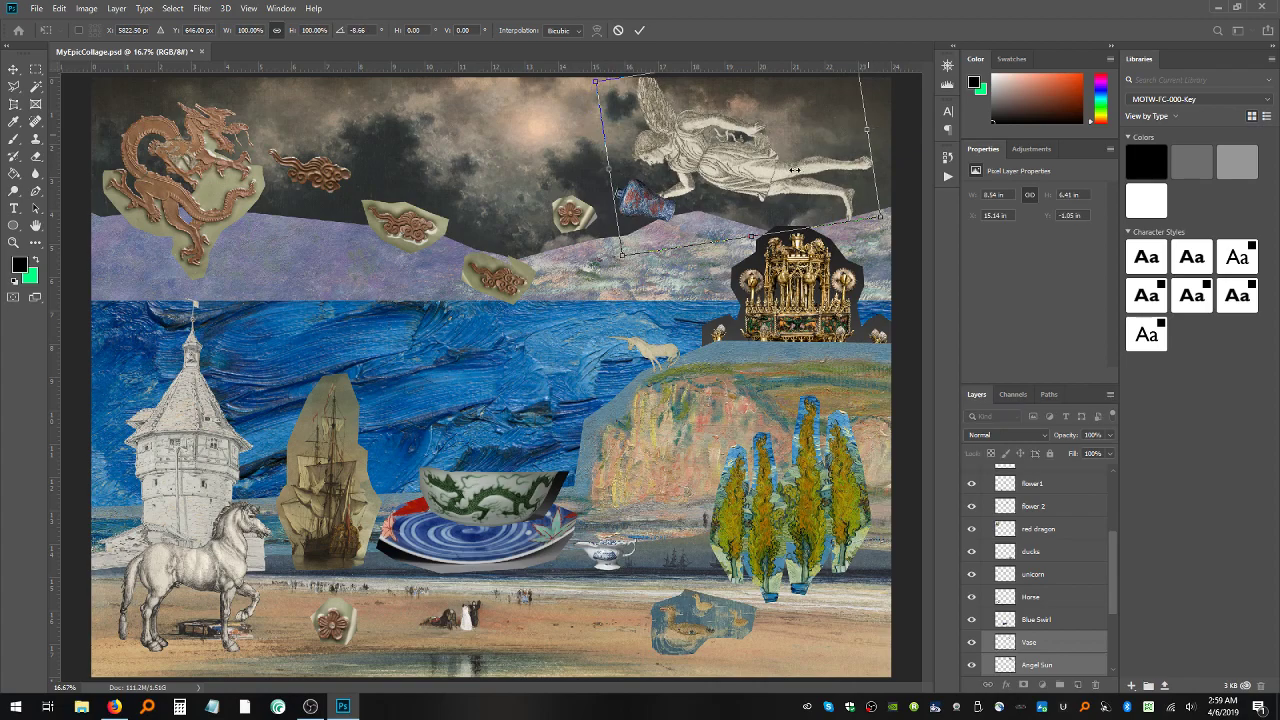
pyautogui.press('Return')
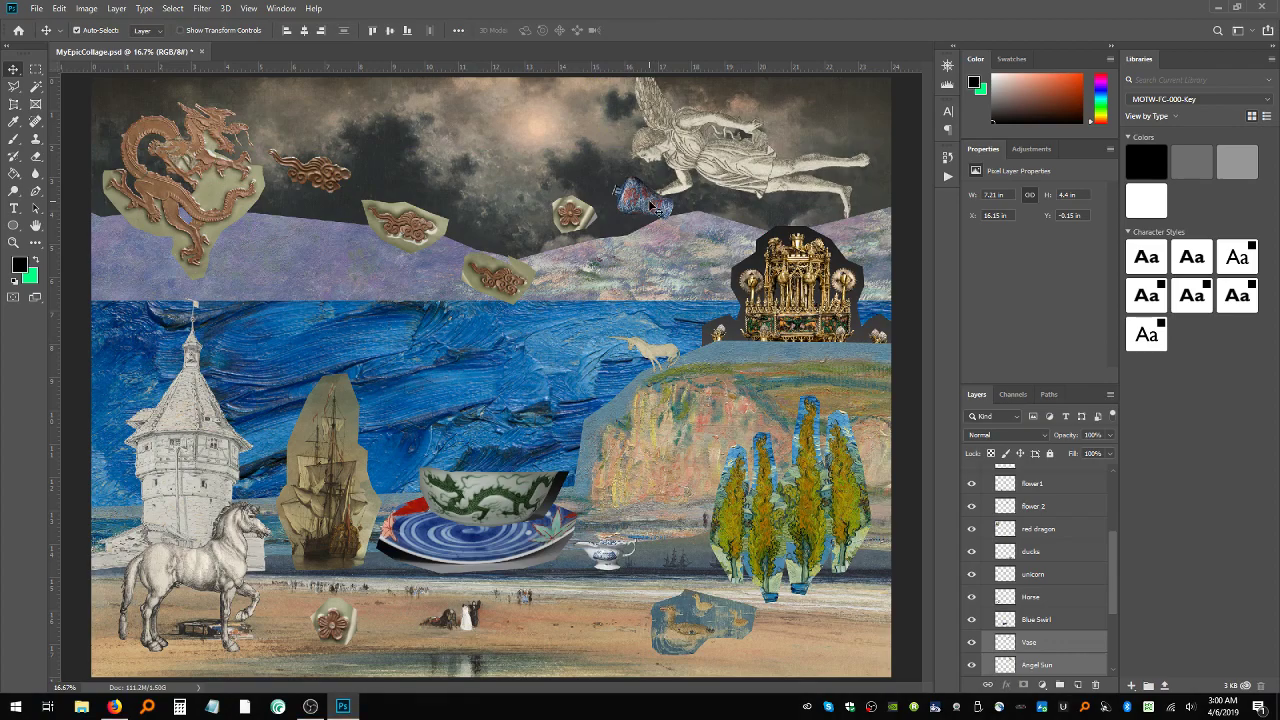
pyautogui.hotkey('ctrl', 't')
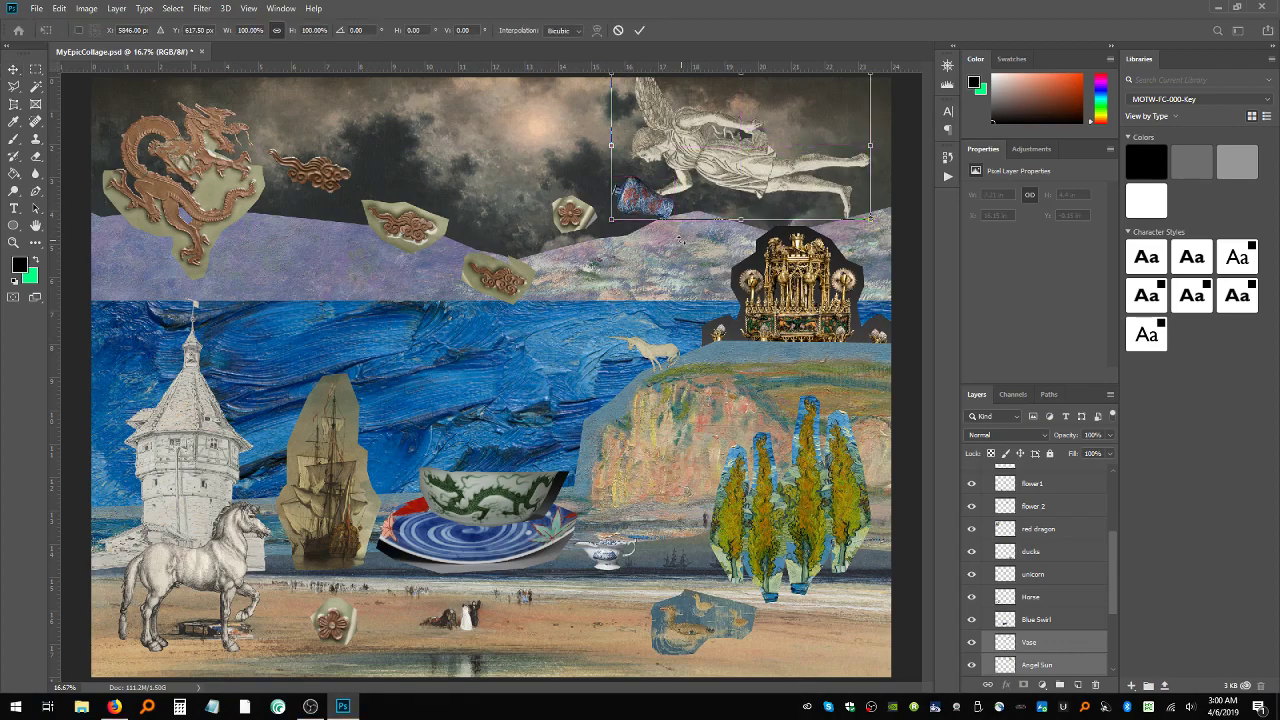
pyautogui.press('Return')
# - Rotate only the Vase layer about 3° counterclockwise in the angel's hand
pyautogui.hotkey('alt', ',')
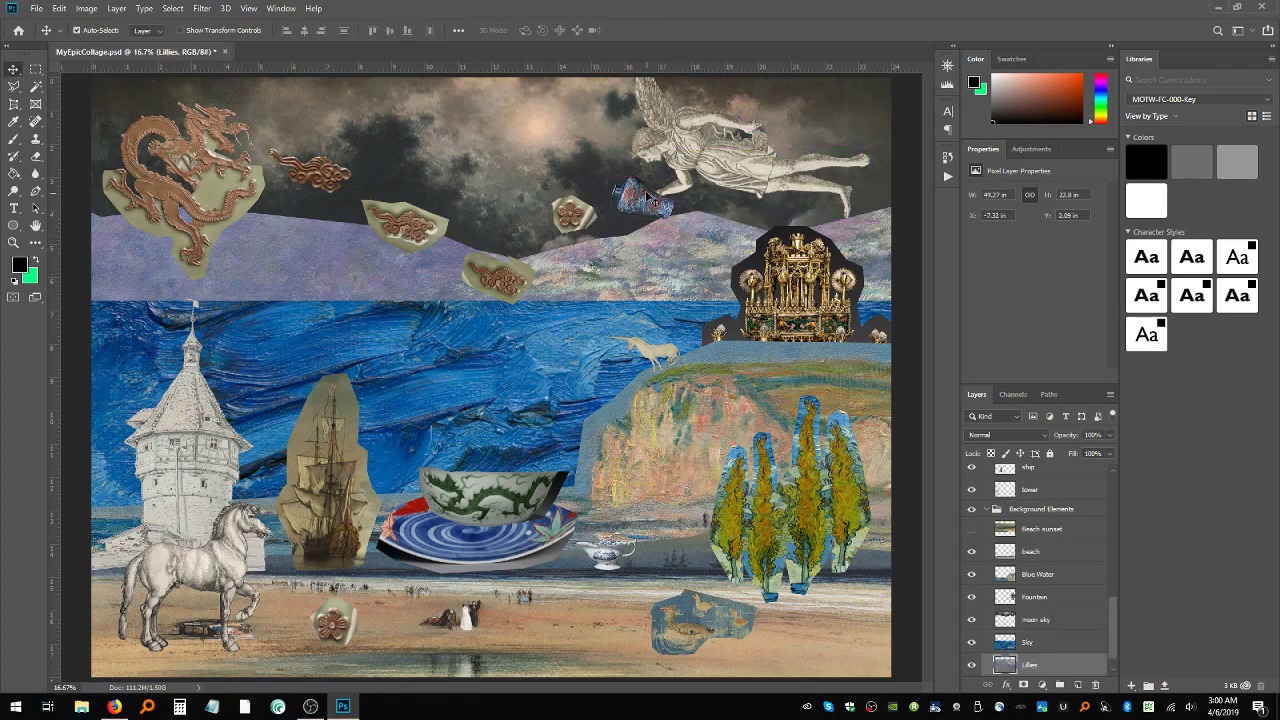
pyautogui.hotkey('alt', '.')
pyautogui.hotkey('ctrl', 't')
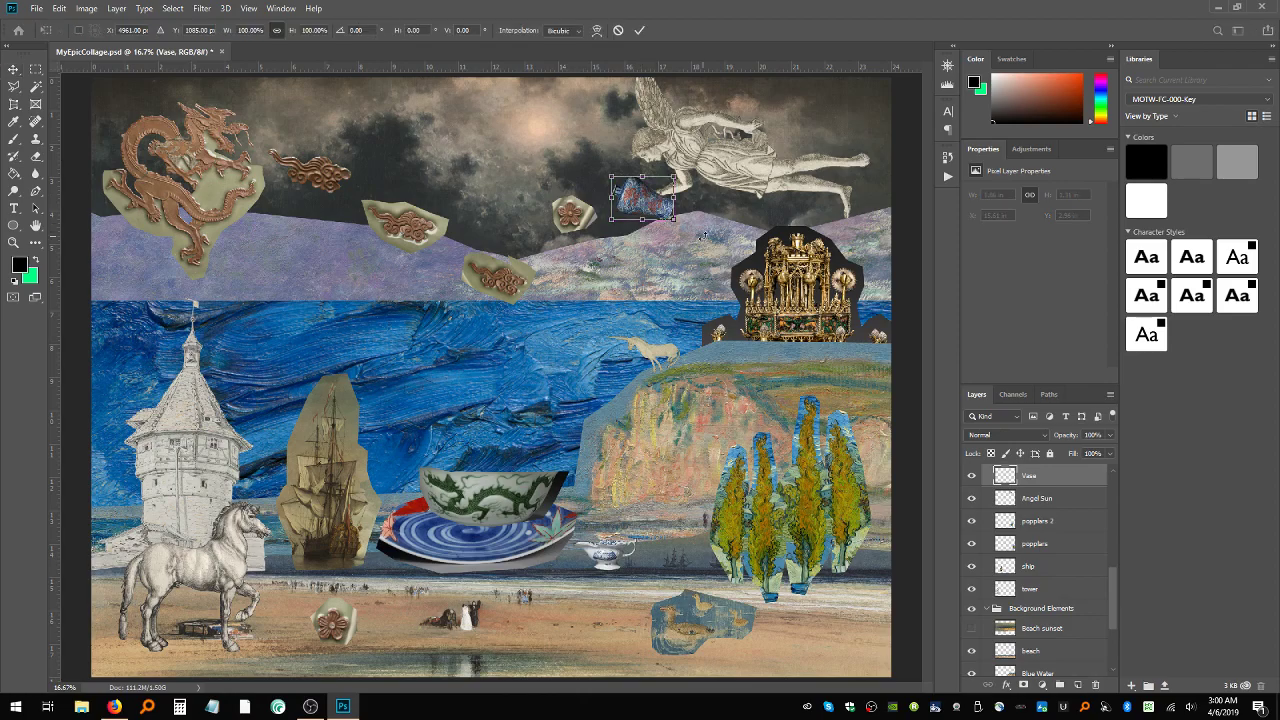
pyautogui.moveTo(700, 236)
pyautogui.mouseDown()
pyautogui.moveTo(700, 190)
pyautogui.moveTo(683, 157)
pyautogui.moveTo(659, 149)
pyautogui.moveTo(689, 195)
pyautogui.moveTo(686, 254)
pyautogui.moveTo(703, 226)
pyautogui.mouseUp()
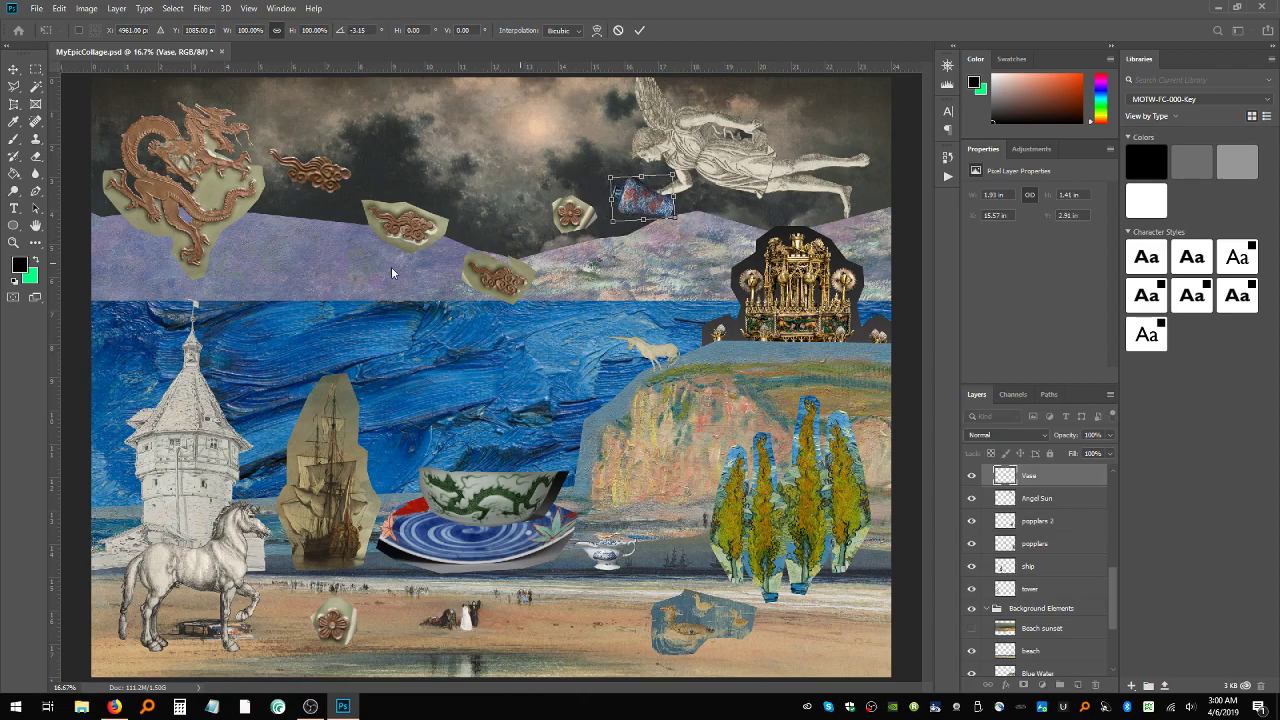
pyautogui.press('Return')
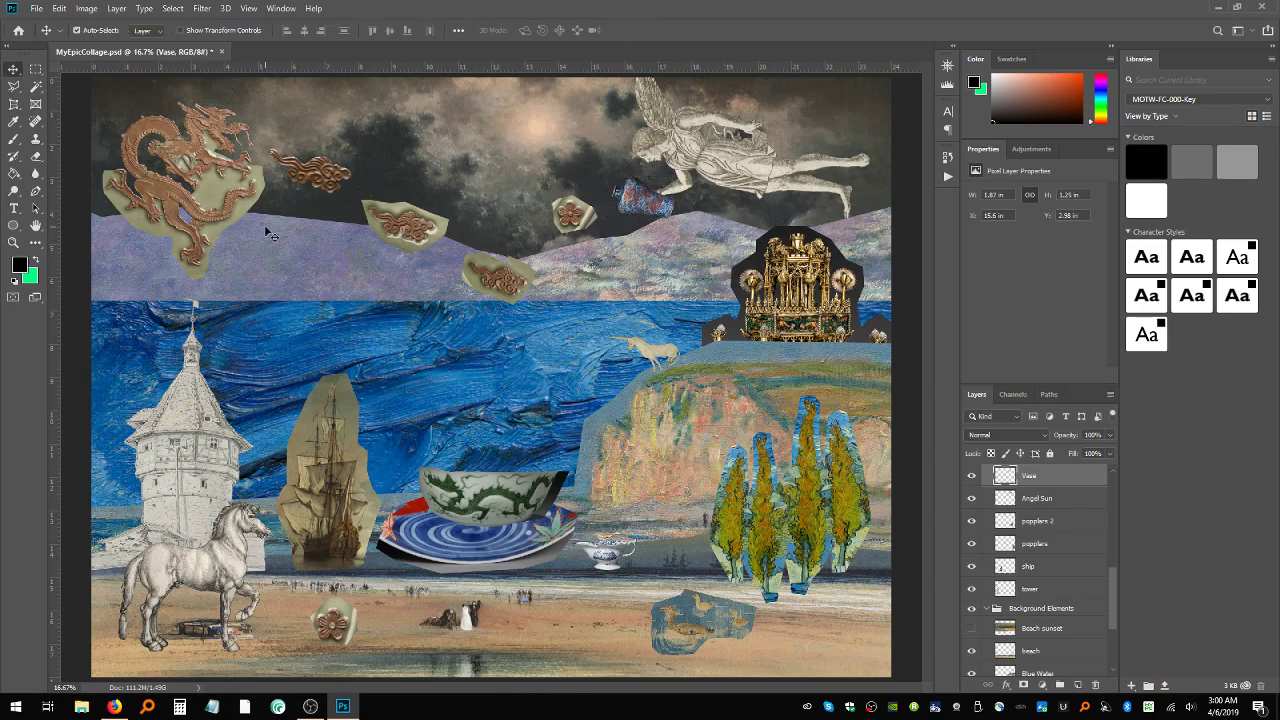
# - Rotate the vase about 14° counterclockwise and shift it slightly right so its base meets the angel's hand
pyautogui.click(14, 243)
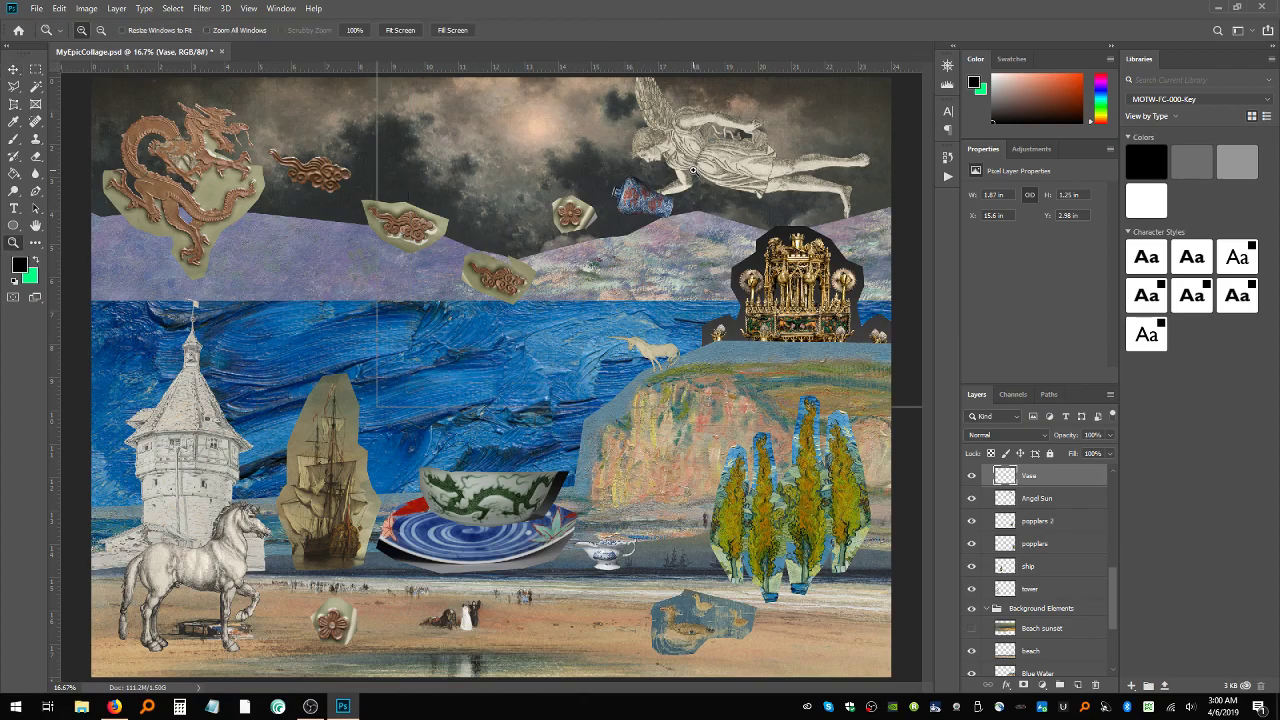
pyautogui.click(693, 170)
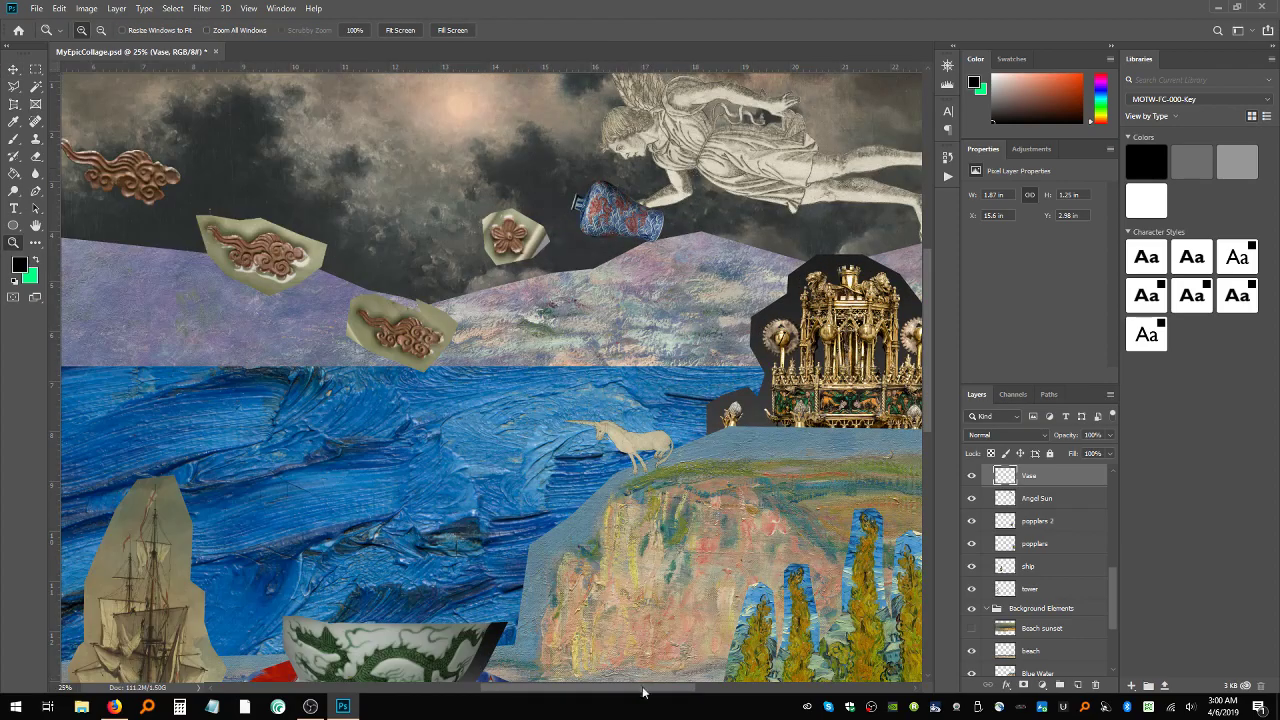
pyautogui.moveTo(668, 697); pyautogui.dragTo(686, 692)
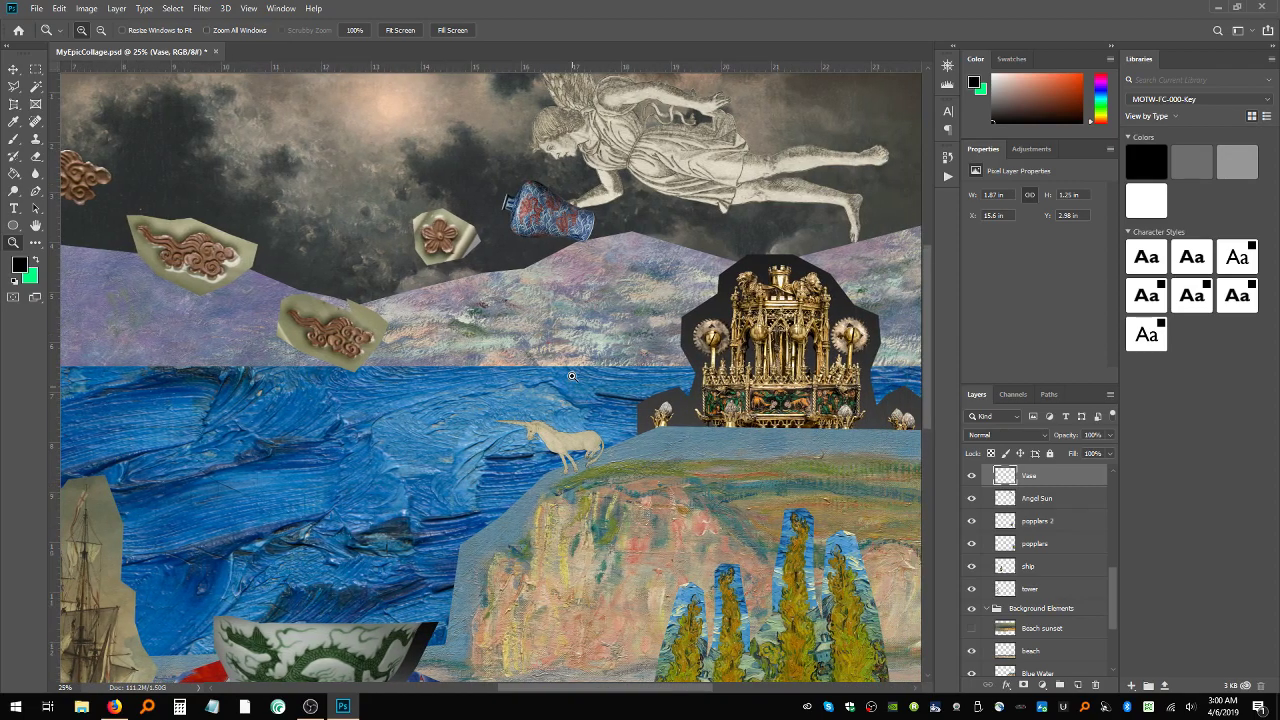
pyautogui.scroll(2, 572, 376)
pyautogui.scroll(2, 572, 376)
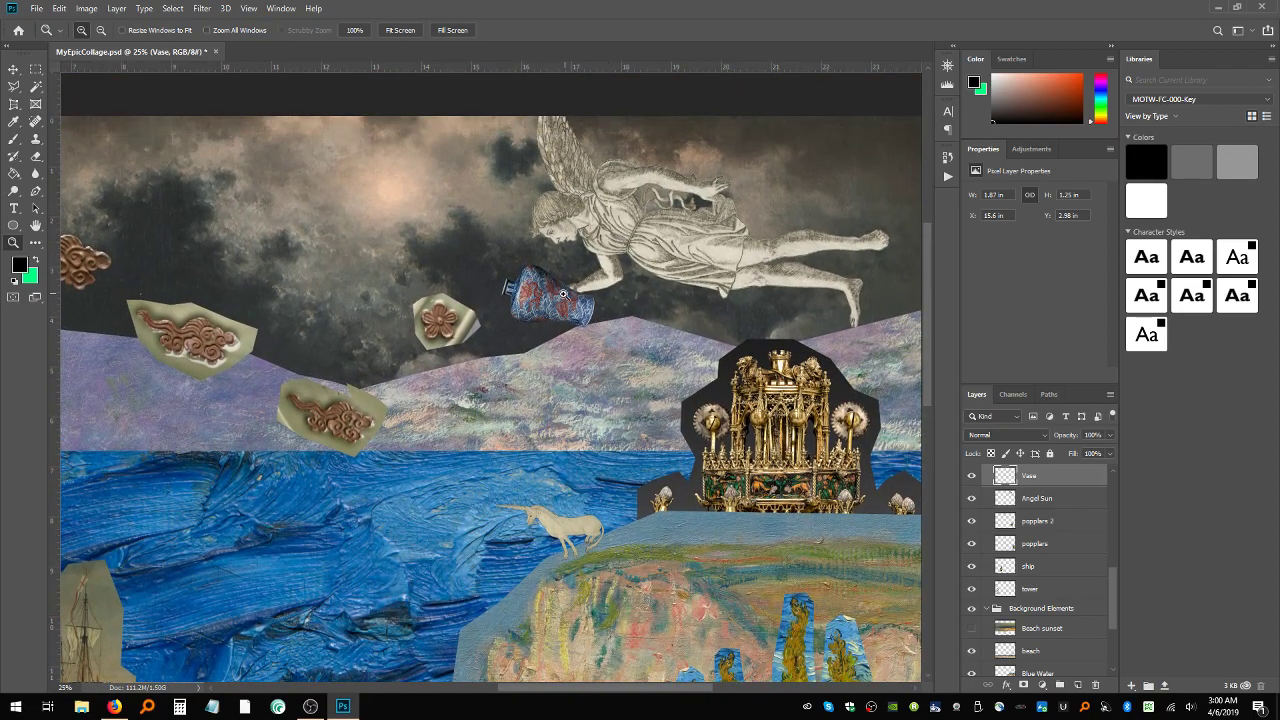
pyautogui.click(12, 71)
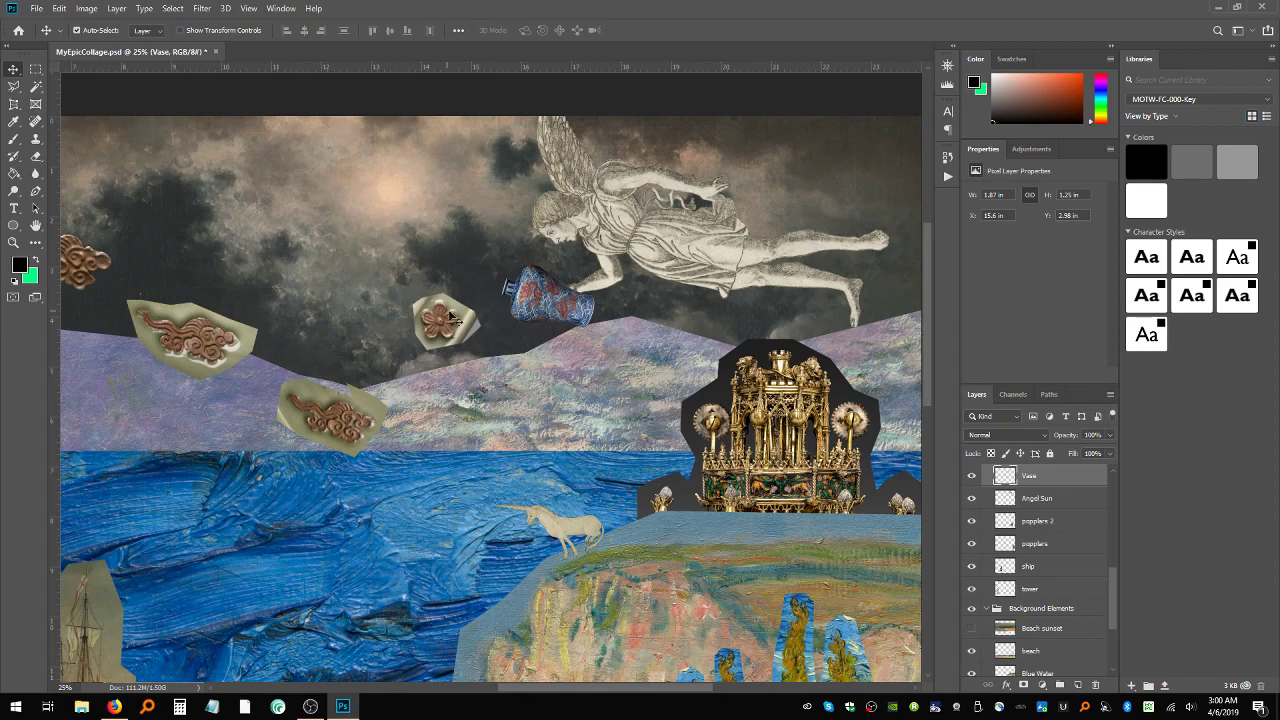
pyautogui.hotkey('ctrl', 't')
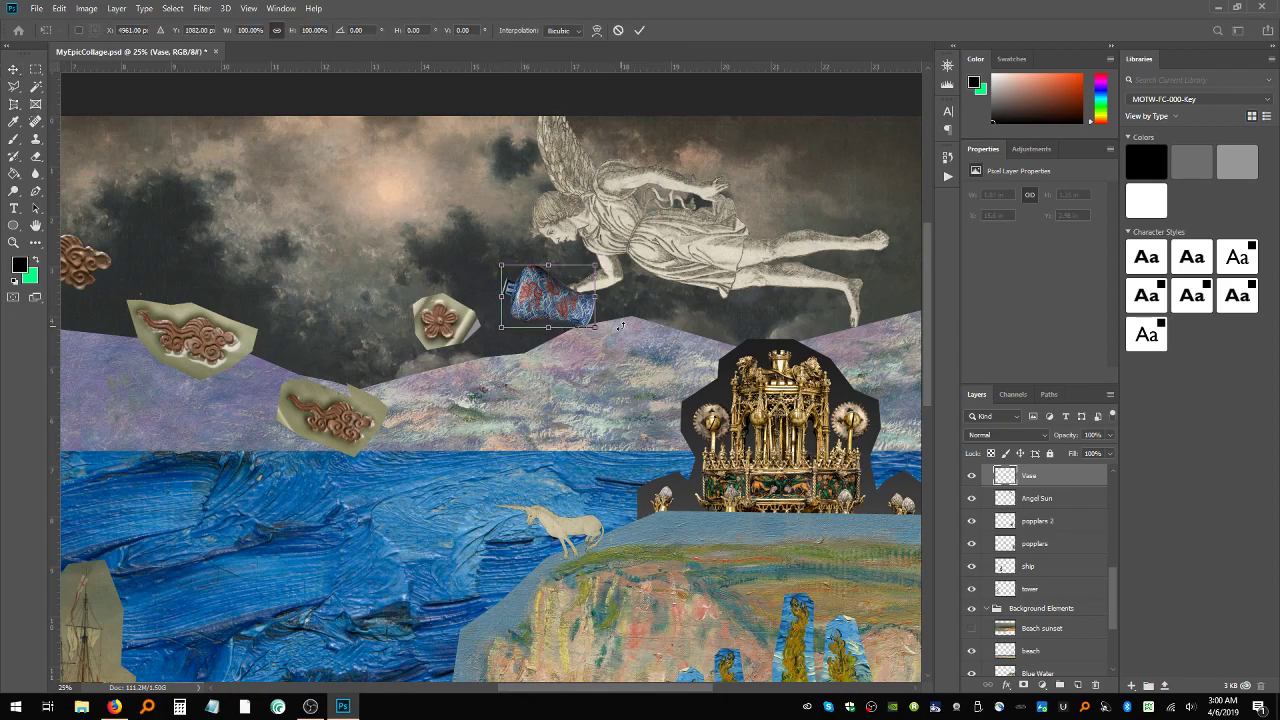
pyautogui.moveTo(636, 352); pyautogui.dragTo(652, 322)
pyautogui.moveTo(574, 314); pyautogui.dragTo(608, 251)
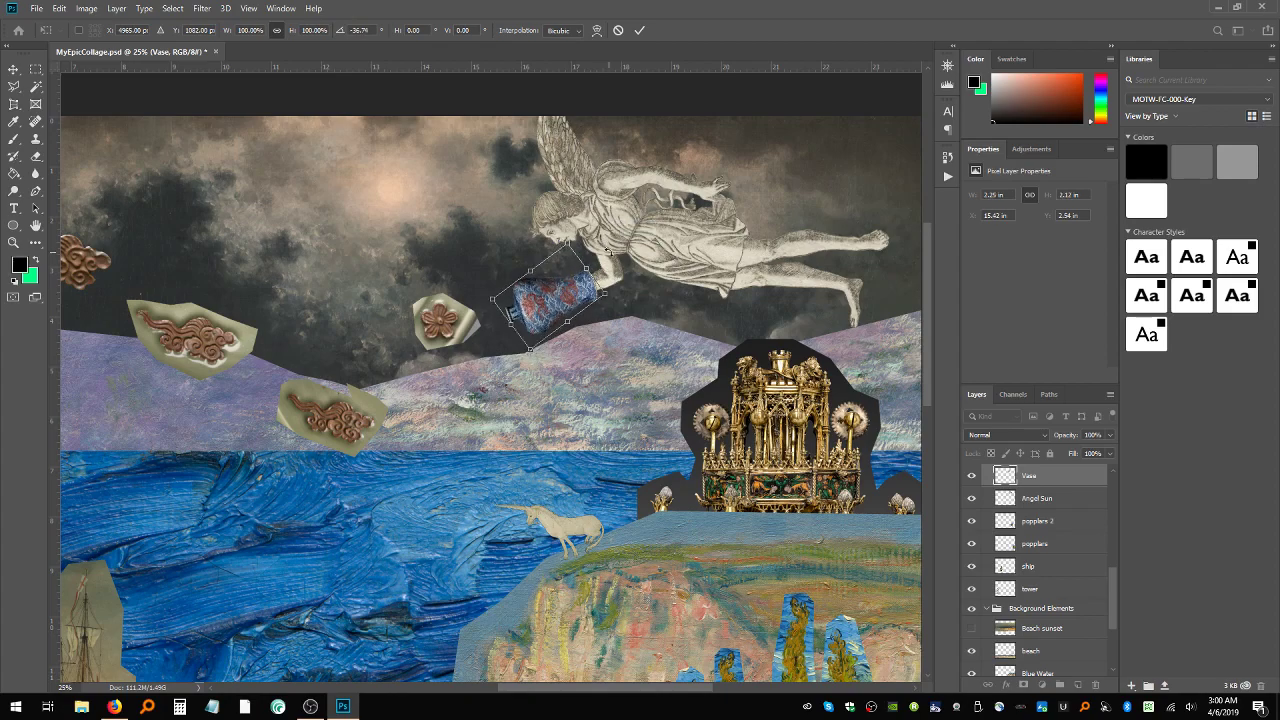
pyautogui.moveTo(616, 229); pyautogui.dragTo(639, 293)
pyautogui.moveTo(638, 286); pyautogui.dragTo(638, 283)
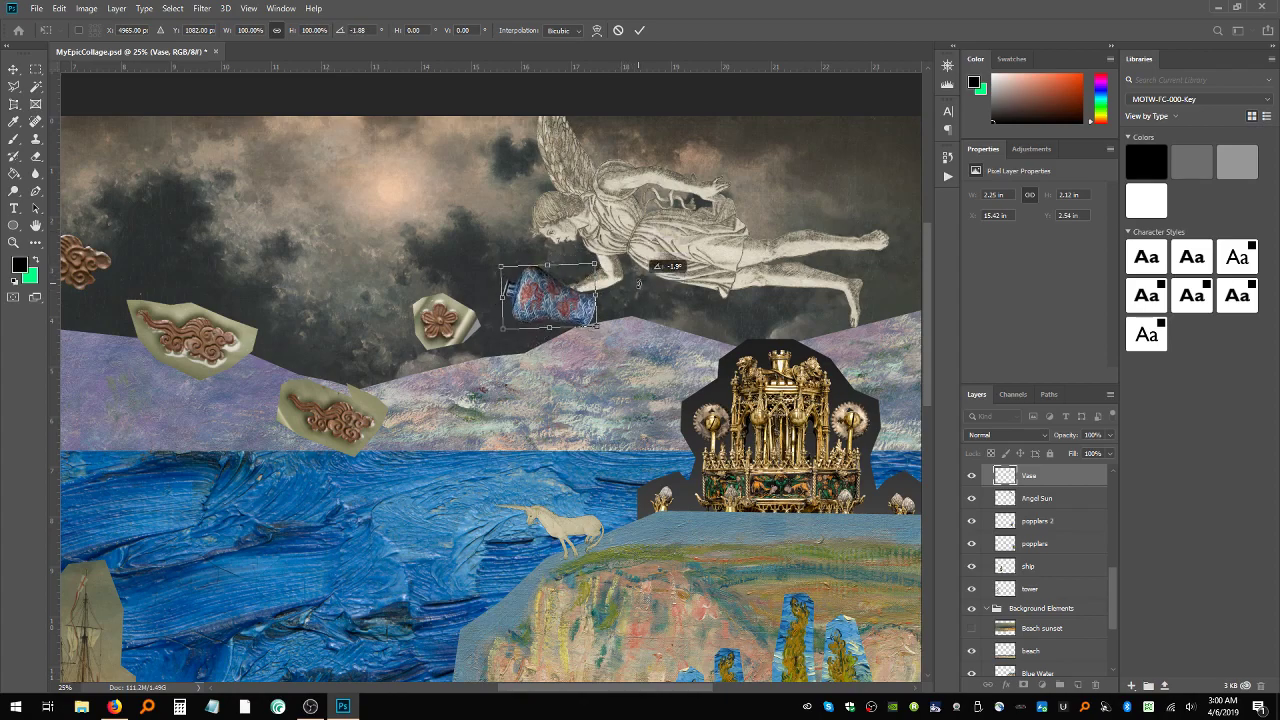
pyautogui.moveTo(578, 312)
pyautogui.mouseDown()
pyautogui.moveTo(566, 316)
pyautogui.moveTo(582, 311)
pyautogui.mouseUp()
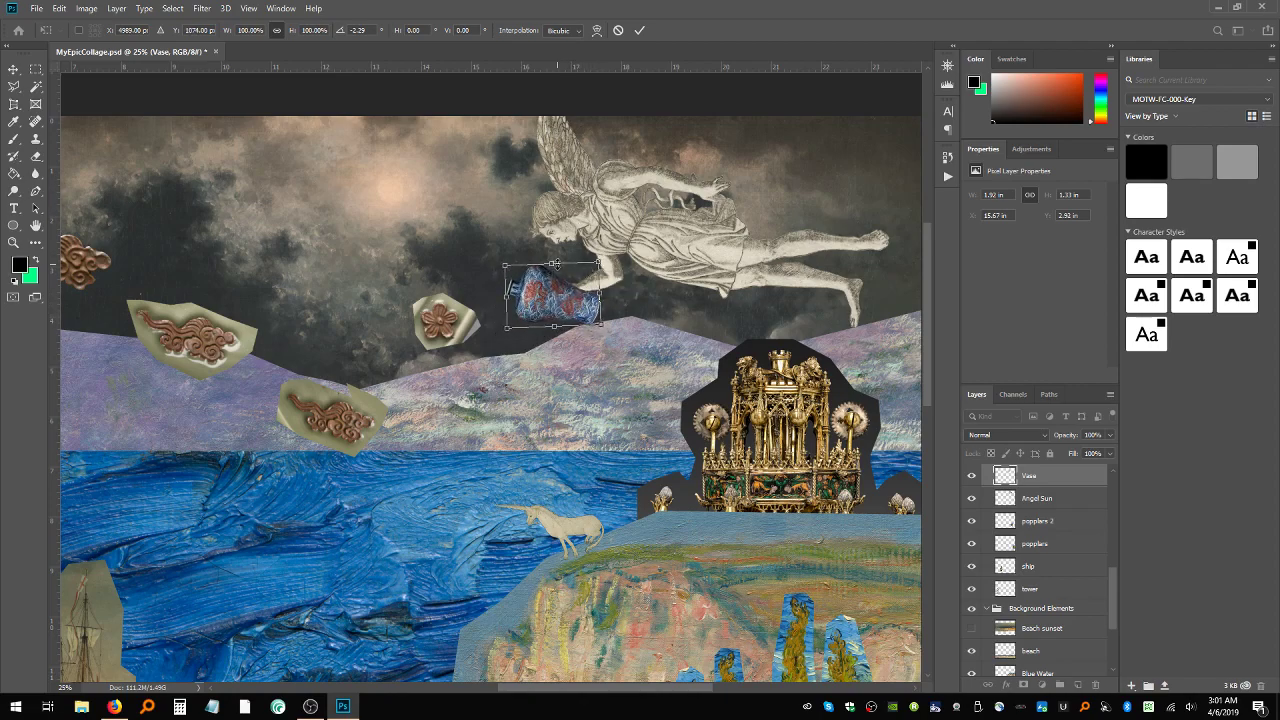
pyautogui.moveTo(618, 297); pyautogui.dragTo(620, 281)
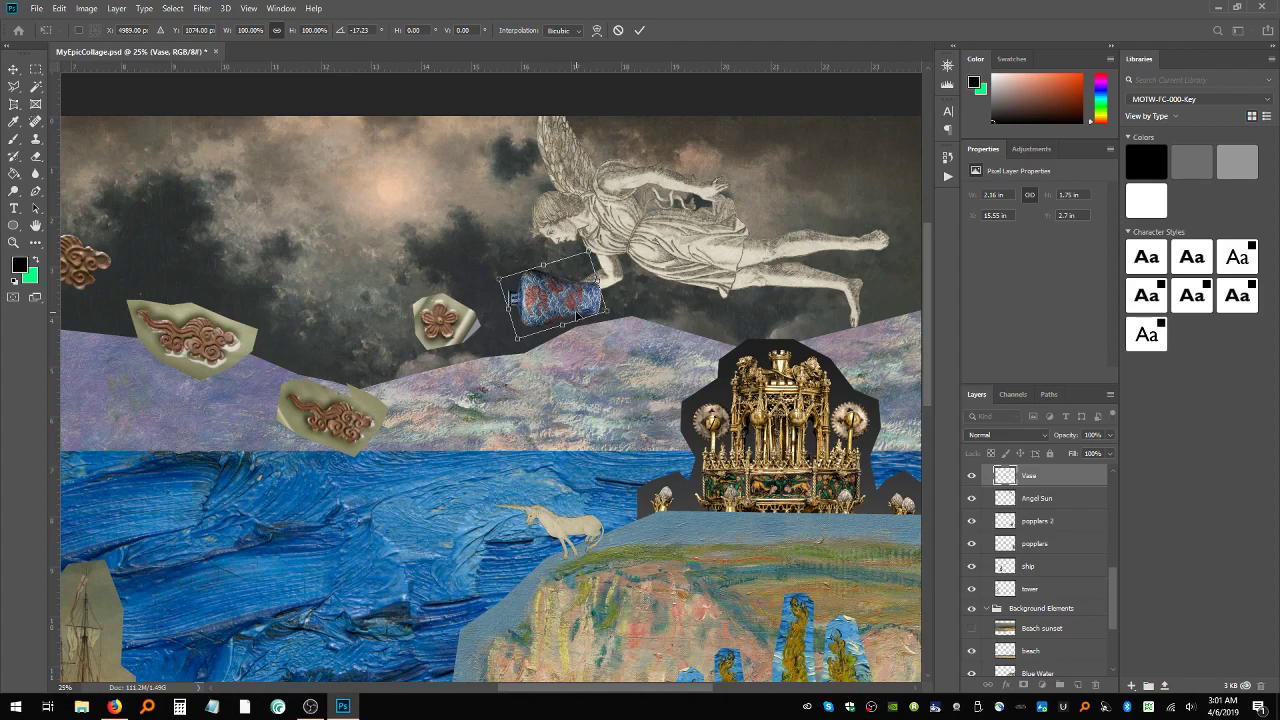
pyautogui.moveTo(601, 238); pyautogui.dragTo(606, 246)
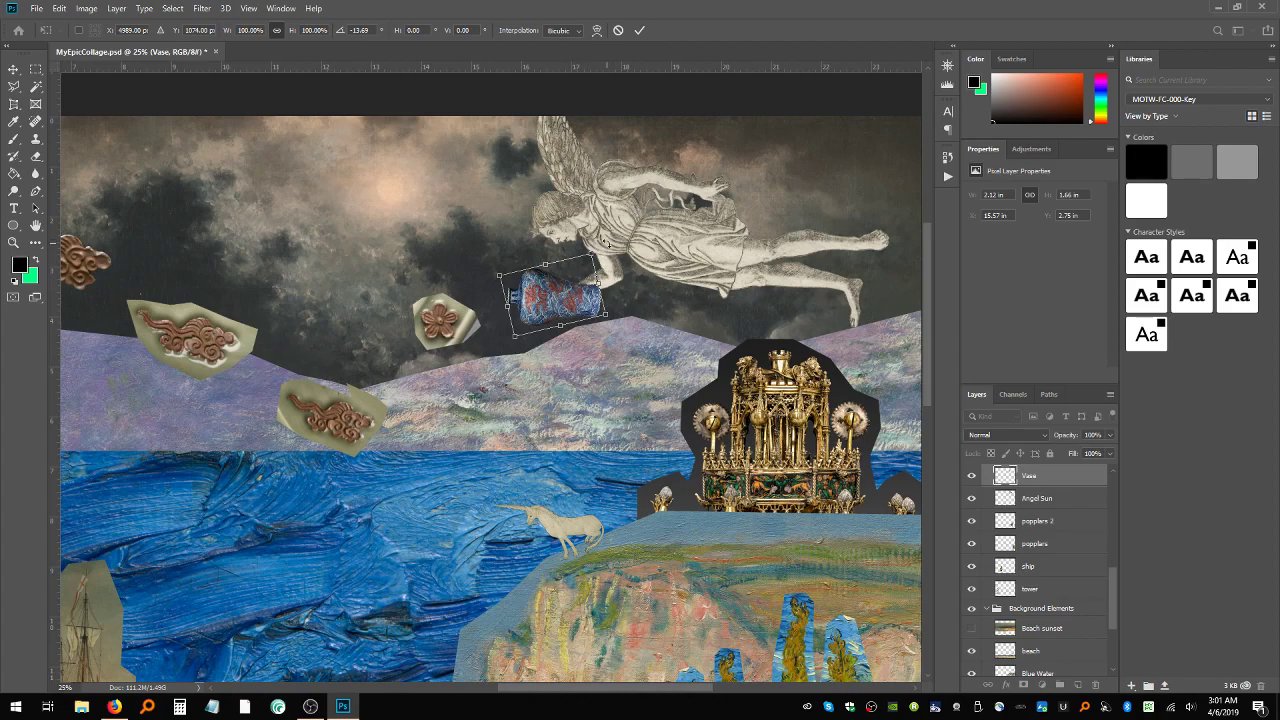
pyautogui.click(639, 30)
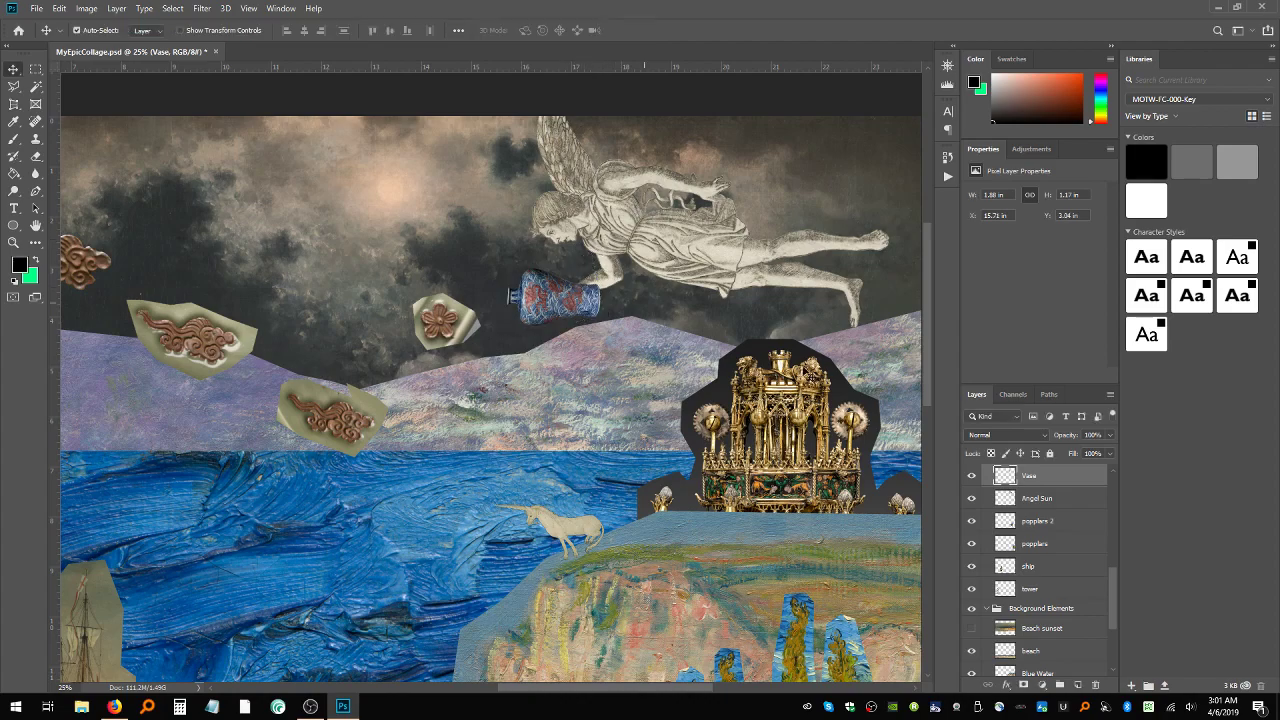
# - Rotate the Vase and Angel Sun layers together about 75° clockwise so the angel stands upright beside the golden fountain
pyautogui.keyDown('shift'); pyautogui.click(1052, 500); pyautogui.keyUp('shift')
pyautogui.hotkey('ctrl', 't')
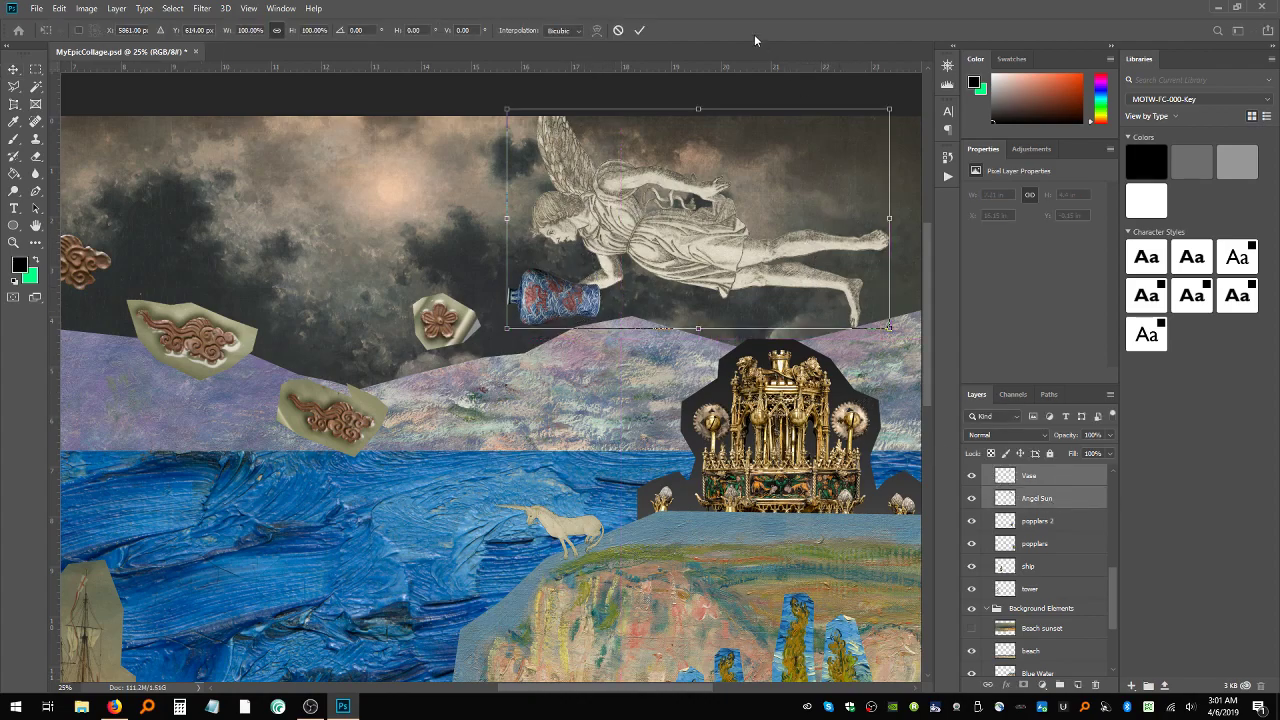
pyautogui.moveTo(711, 95); pyautogui.dragTo(858, 218)
pyautogui.moveTo(710, 232); pyautogui.dragTo(650, 301)
pyautogui.moveTo(800, 282); pyautogui.dragTo(795, 252)
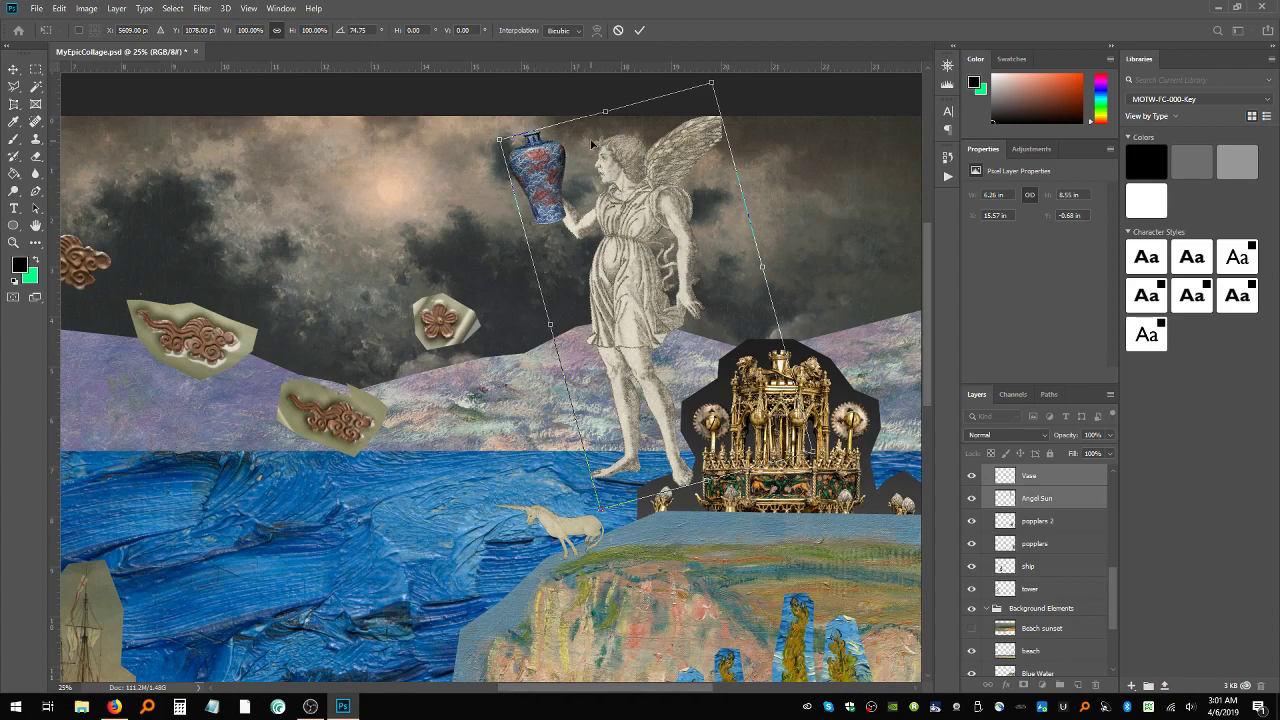
pyautogui.press('Return')
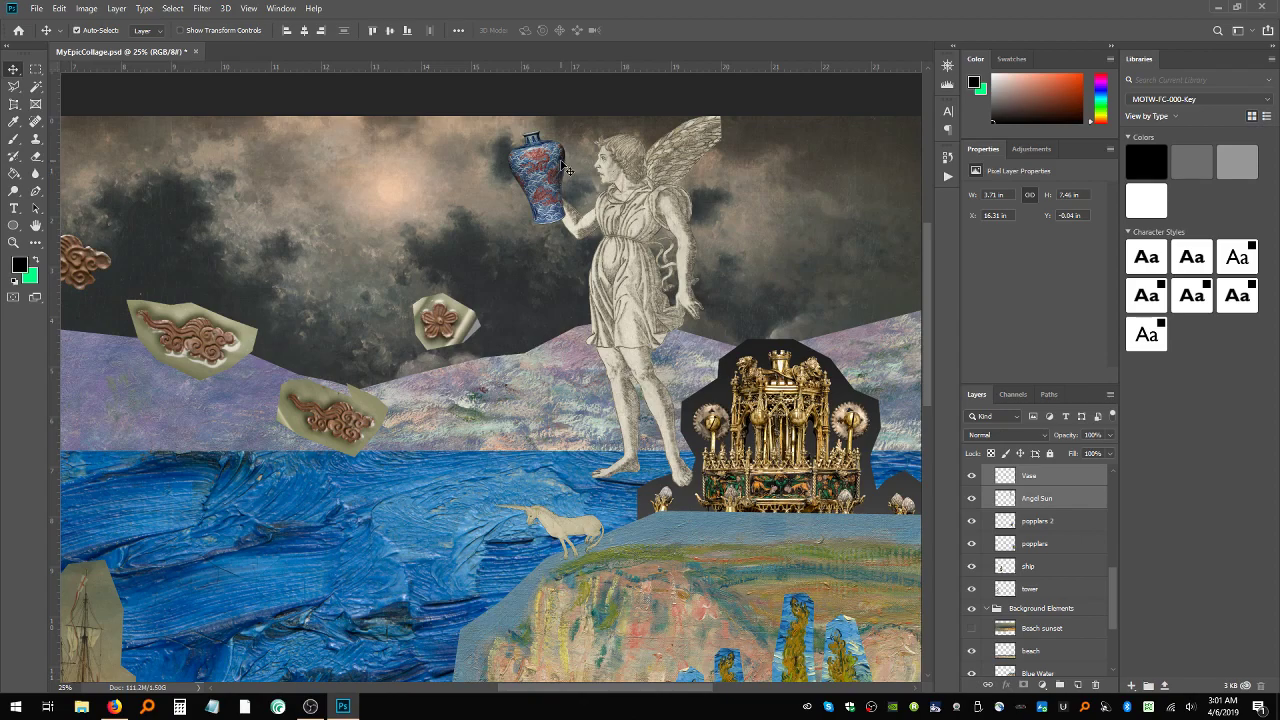
pyautogui.hotkey('ctrl', 't')
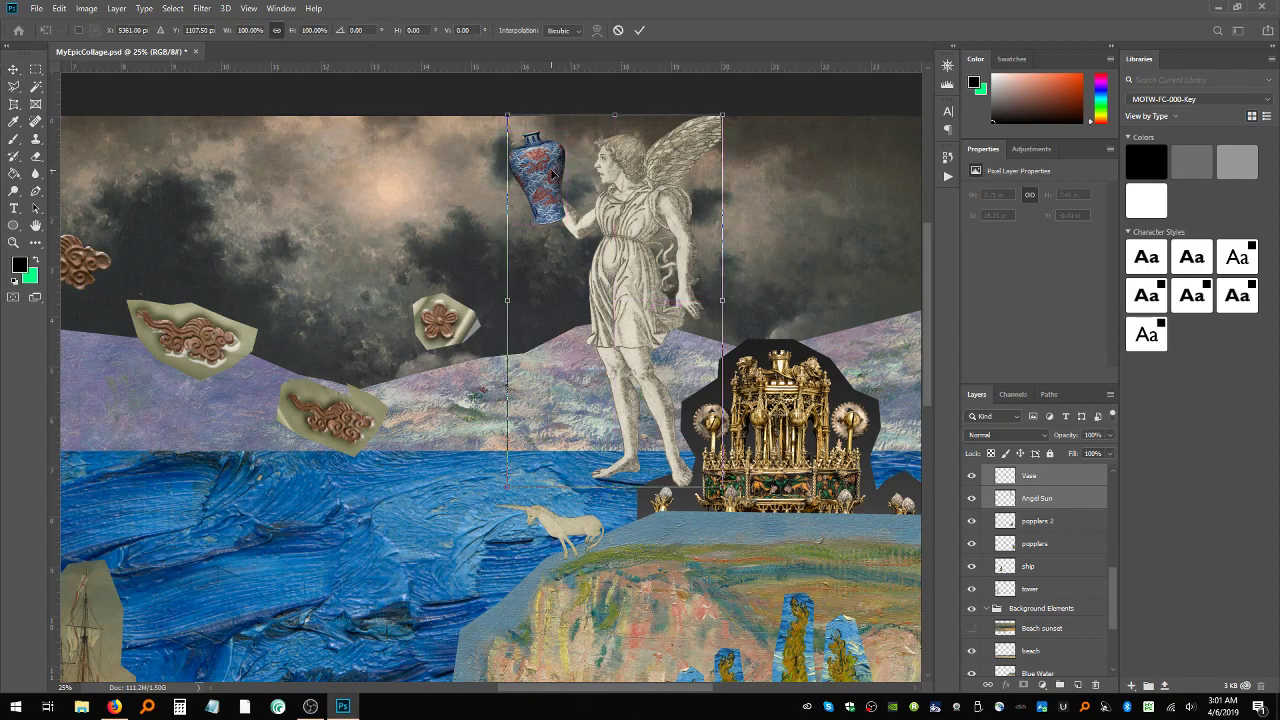
pyautogui.press('Return')
# - Rotate only the vase about 50° counterclockwise and set its base on the upright angel's raised hand
pyautogui.click(553, 172)
pyautogui.click(553, 197)
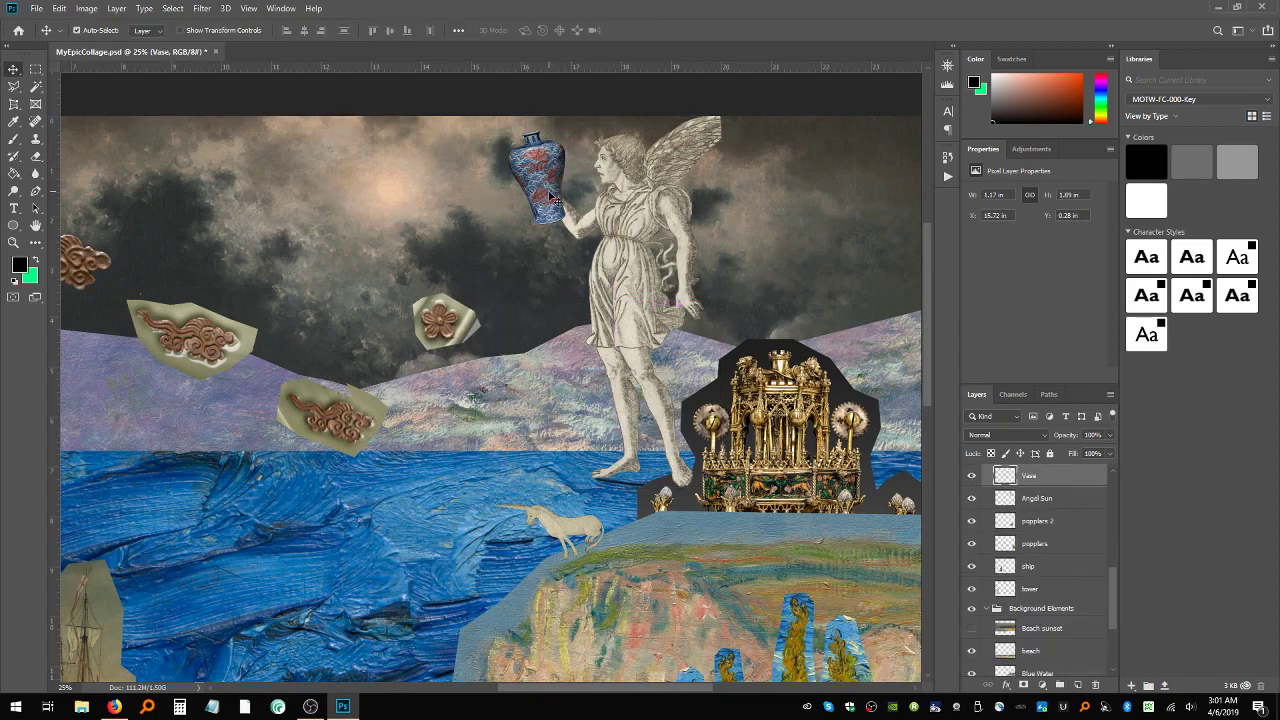
pyautogui.hotkey('ctrl', 't')
pyautogui.moveTo(591, 129); pyautogui.dragTo(560, 152)
pyautogui.moveTo(633, 116); pyautogui.dragTo(567, 85)
pyautogui.moveTo(551, 195)
pyautogui.mouseDown()
pyautogui.moveTo(560, 128)
pyautogui.moveTo(534, 178)
pyautogui.mouseUp()
pyautogui.moveTo(464, 130); pyautogui.dragTo(458, 168)
pyautogui.moveTo(534, 161); pyautogui.dragTo(536, 176)
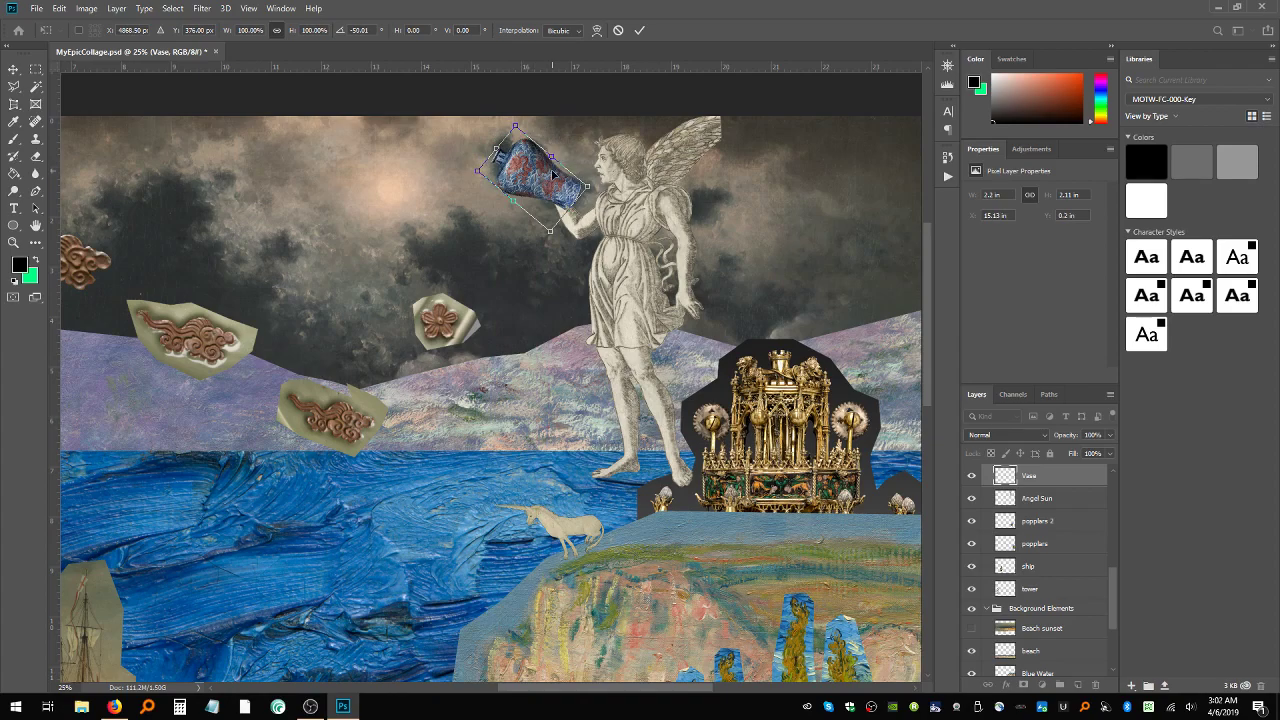
pyautogui.press('Return')
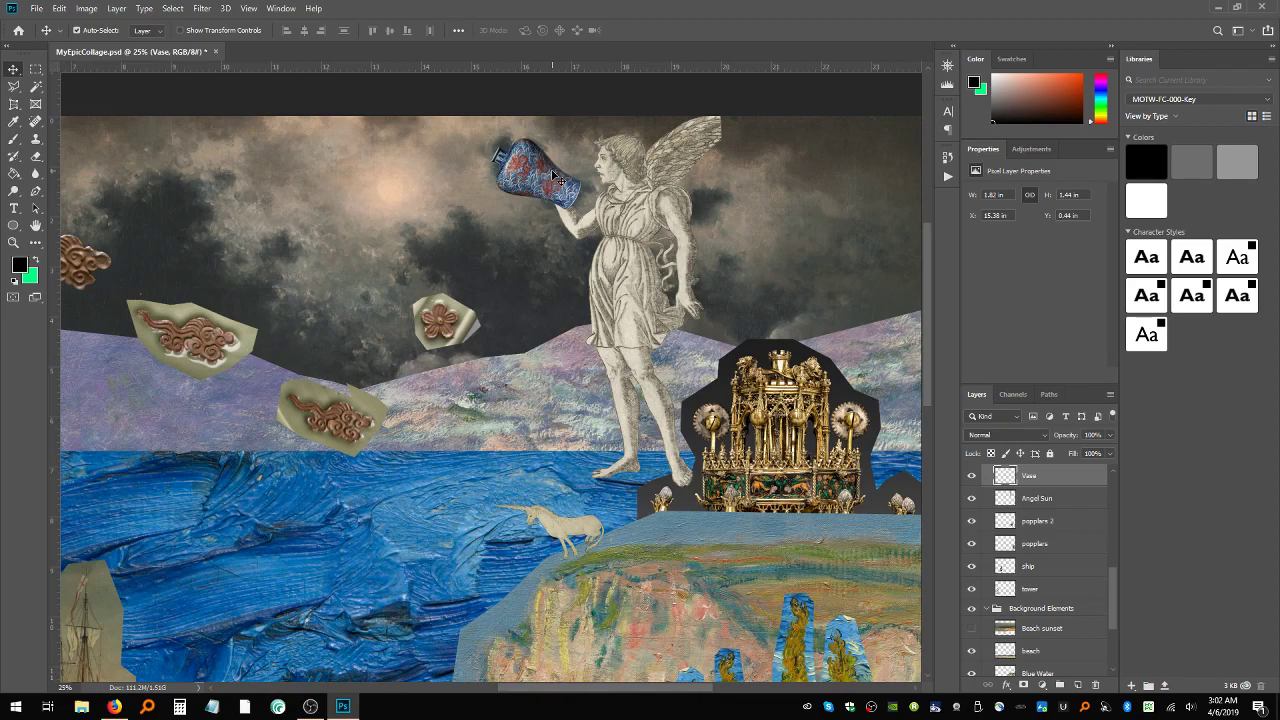
# - Rotate the angel and vase together back into a horizontal flying pose above the hills, with the vase's mouth pointing down
pyautogui.keyDown('shift'); pyautogui.click(1048, 499); pyautogui.keyUp('shift')
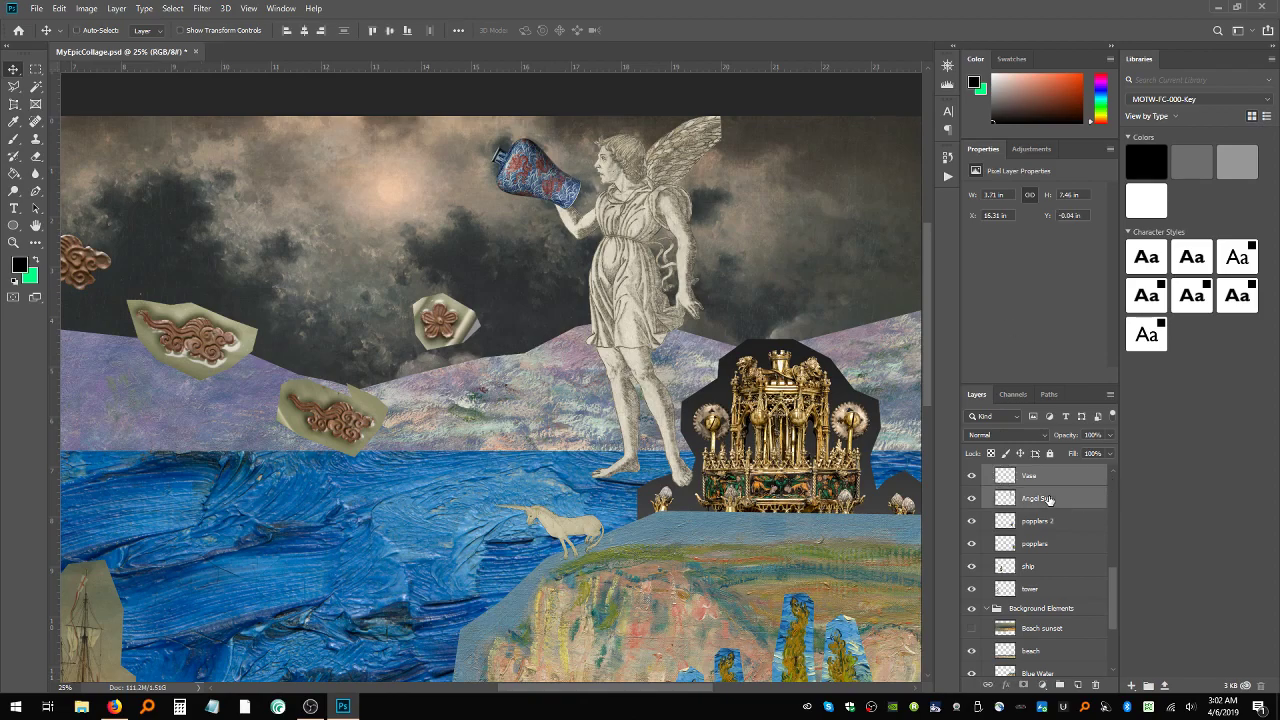
pyautogui.hotkey('ctrl', 't')
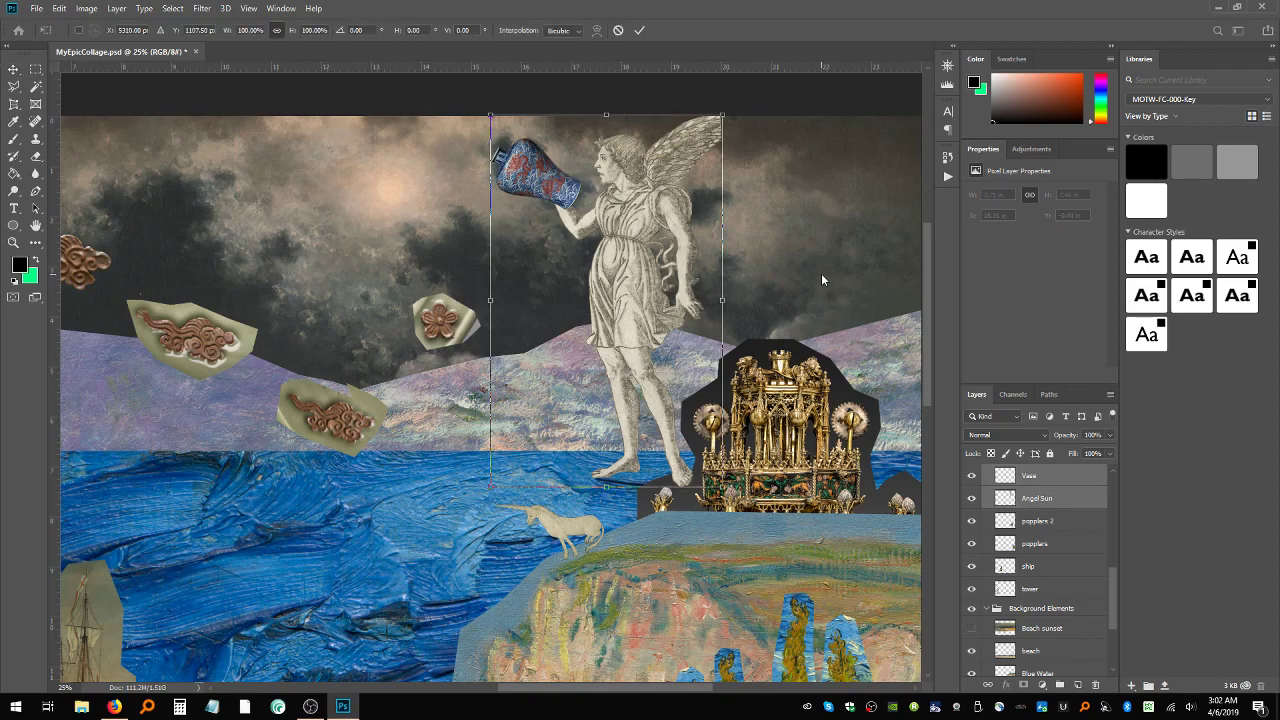
pyautogui.press('Return')
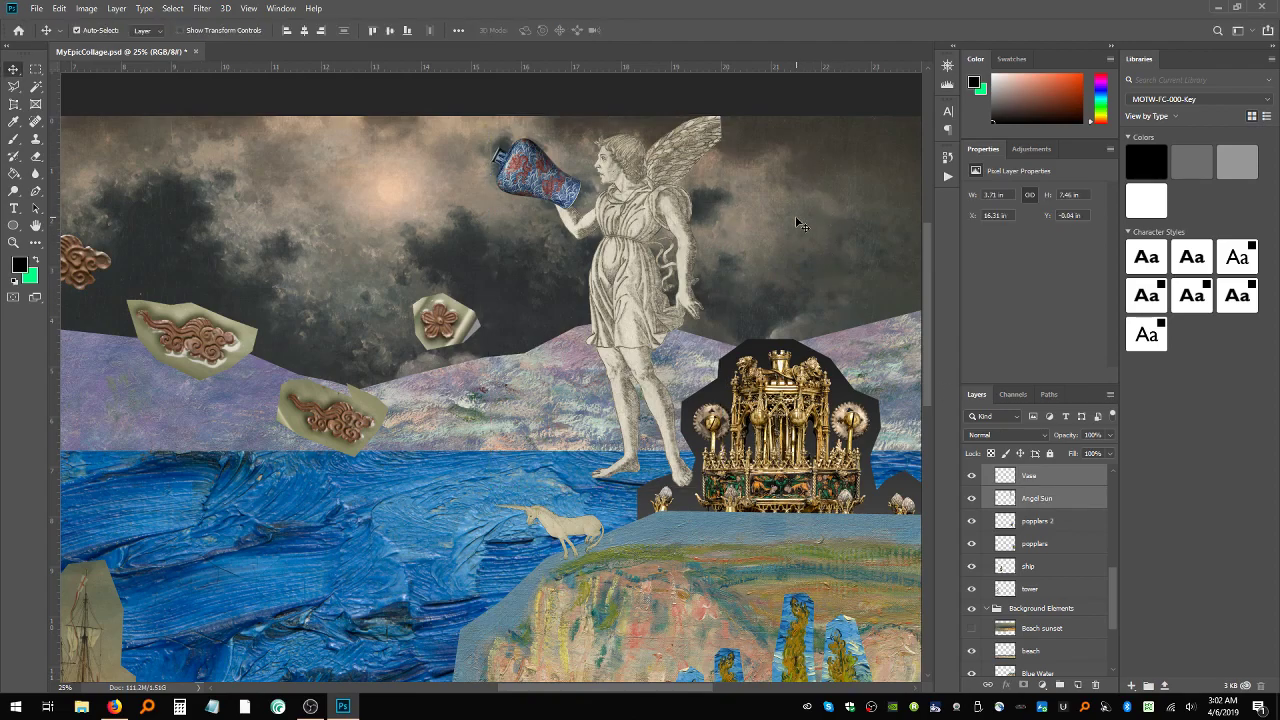
pyautogui.hotkey('ctrl', 't')
pyautogui.moveTo(758, 304); pyautogui.dragTo(650, 147)
pyautogui.moveTo(640, 288); pyautogui.dragTo(678, 239)
pyautogui.moveTo(838, 149); pyautogui.dragTo(858, 190)
pyautogui.moveTo(690, 222); pyautogui.dragTo(706, 222)
pyautogui.press('Return')
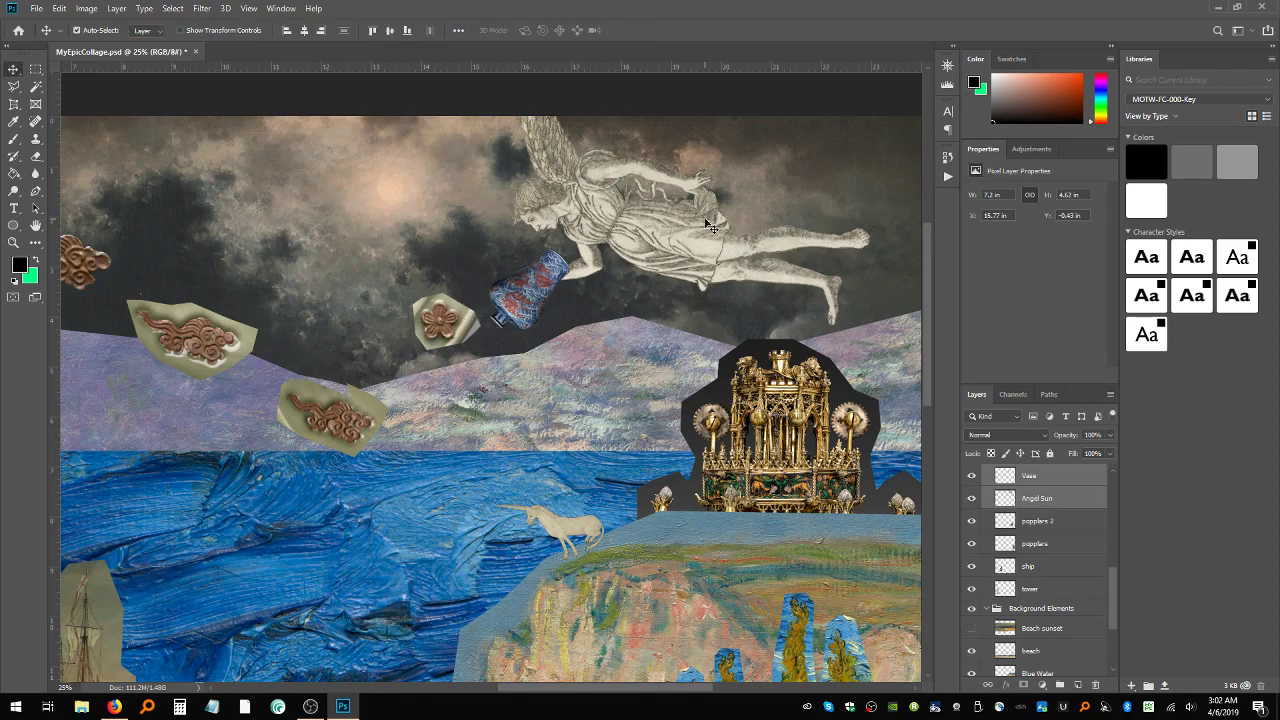
pyautogui.hotkey('ctrl', '-')
pyautogui.hotkey('ctrl', '-')
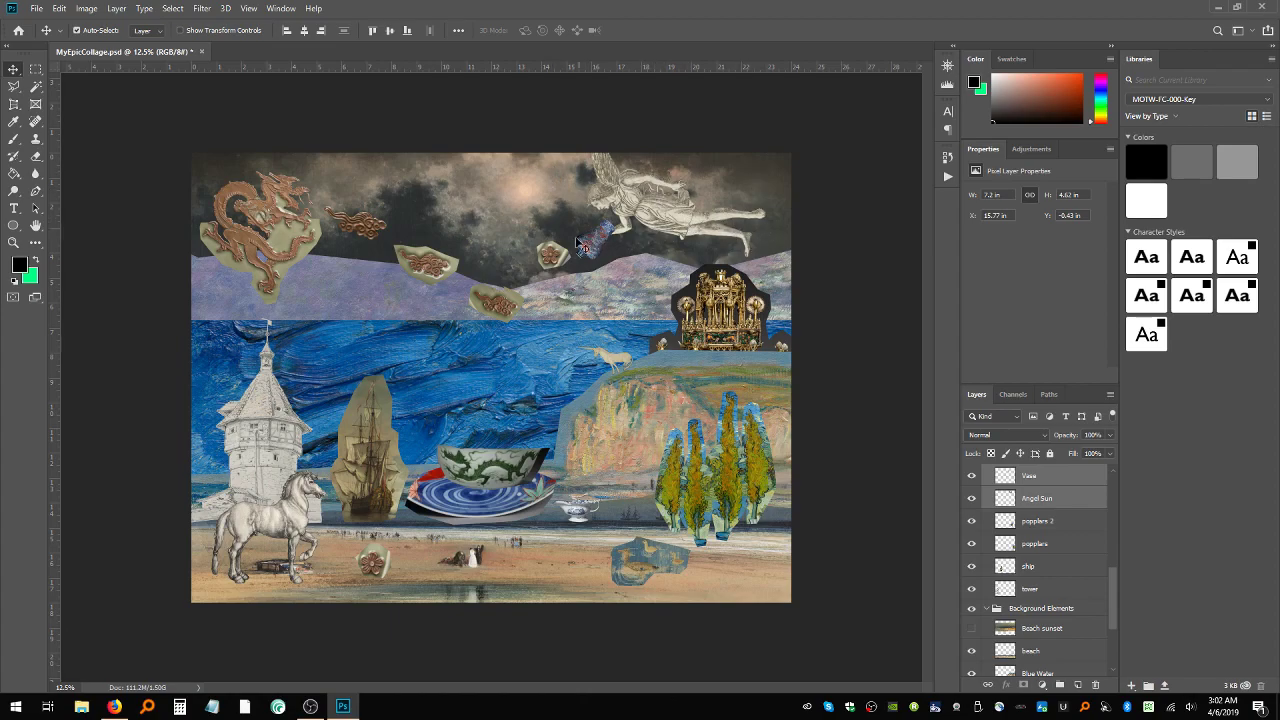
# - Move the flower 2 cutout onto the hills below the vase and flower1 from the beach up onto the blue water
pyautogui.moveTo(550, 264); pyautogui.dragTo(567, 291)
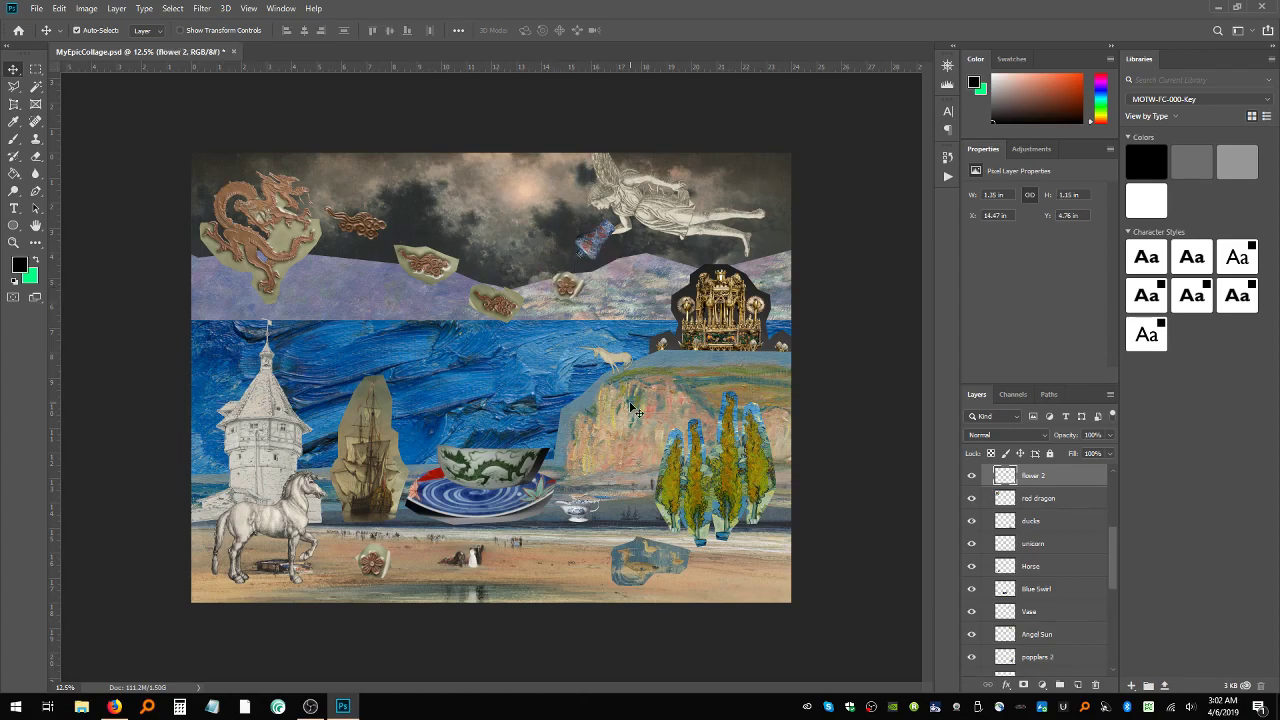
pyautogui.moveTo(368, 553); pyautogui.dragTo(541, 345)
pyautogui.moveTo(566, 290); pyautogui.dragTo(562, 288)
pyautogui.click(548, 350)
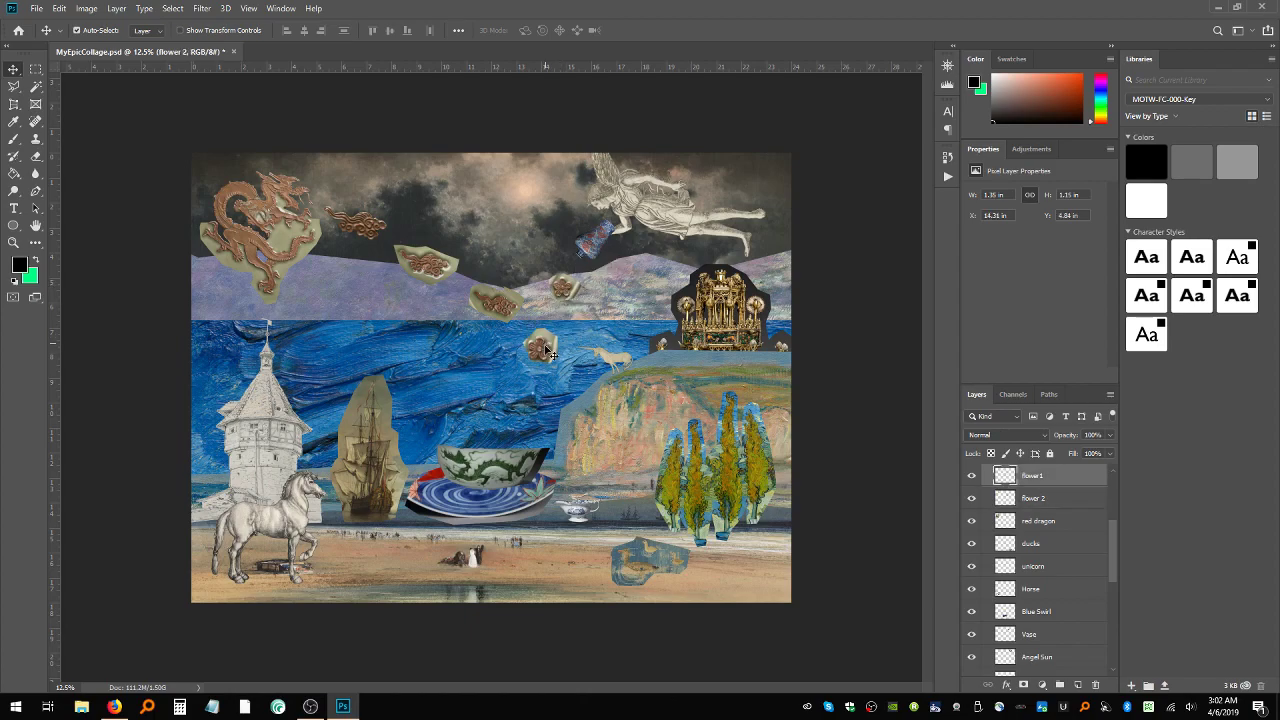
pyautogui.moveTo(548, 352); pyautogui.dragTo(540, 364)
pyautogui.moveTo(566, 290); pyautogui.dragTo(560, 292)
pyautogui.moveTo(540, 360); pyautogui.dragTo(533, 371)
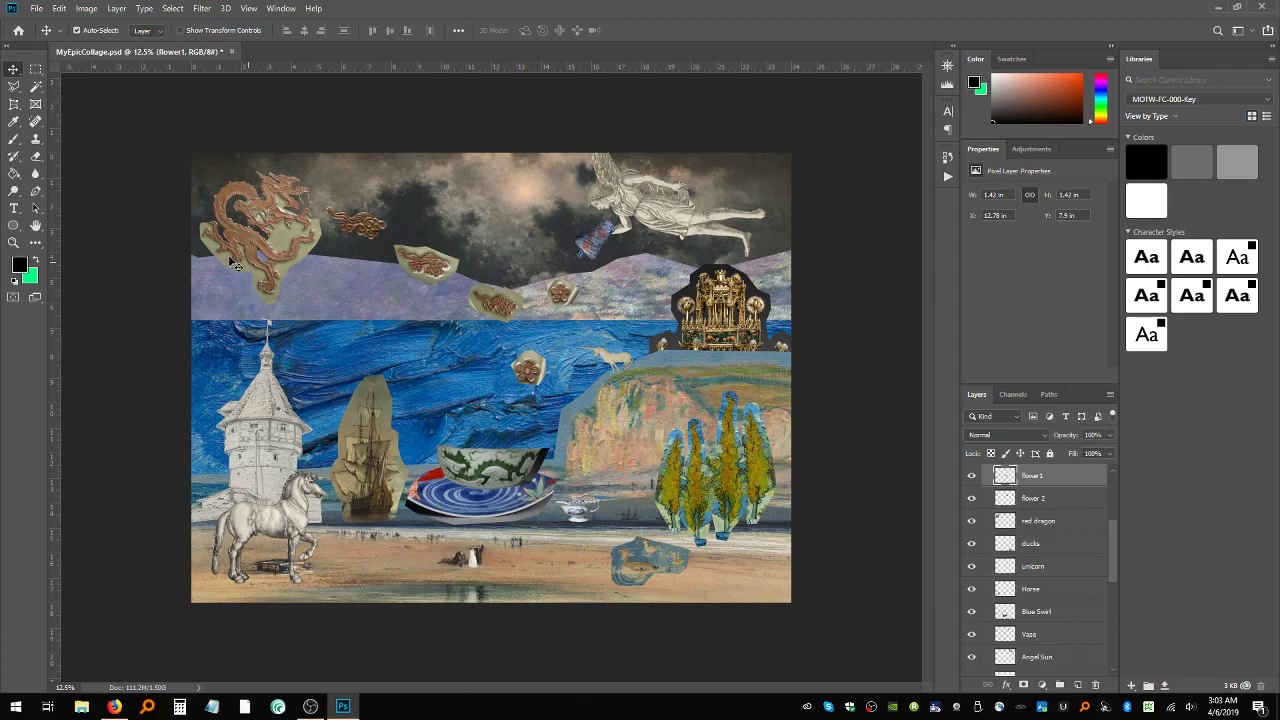
# - Try to lower the Vase layer's opacity where it meets the angel's hand
pyautogui.click(13, 243)
pyautogui.click(596, 236)
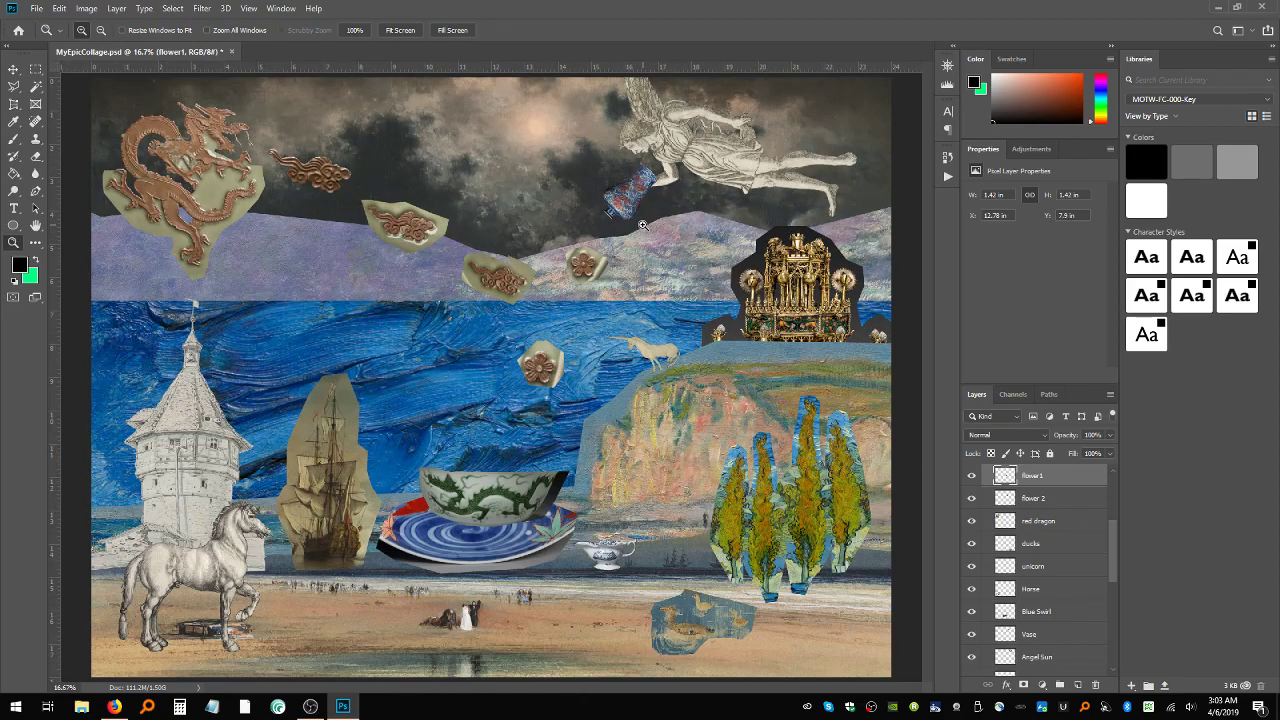
pyautogui.click(640, 226)
pyautogui.click(673, 111)
pyautogui.click(673, 111)
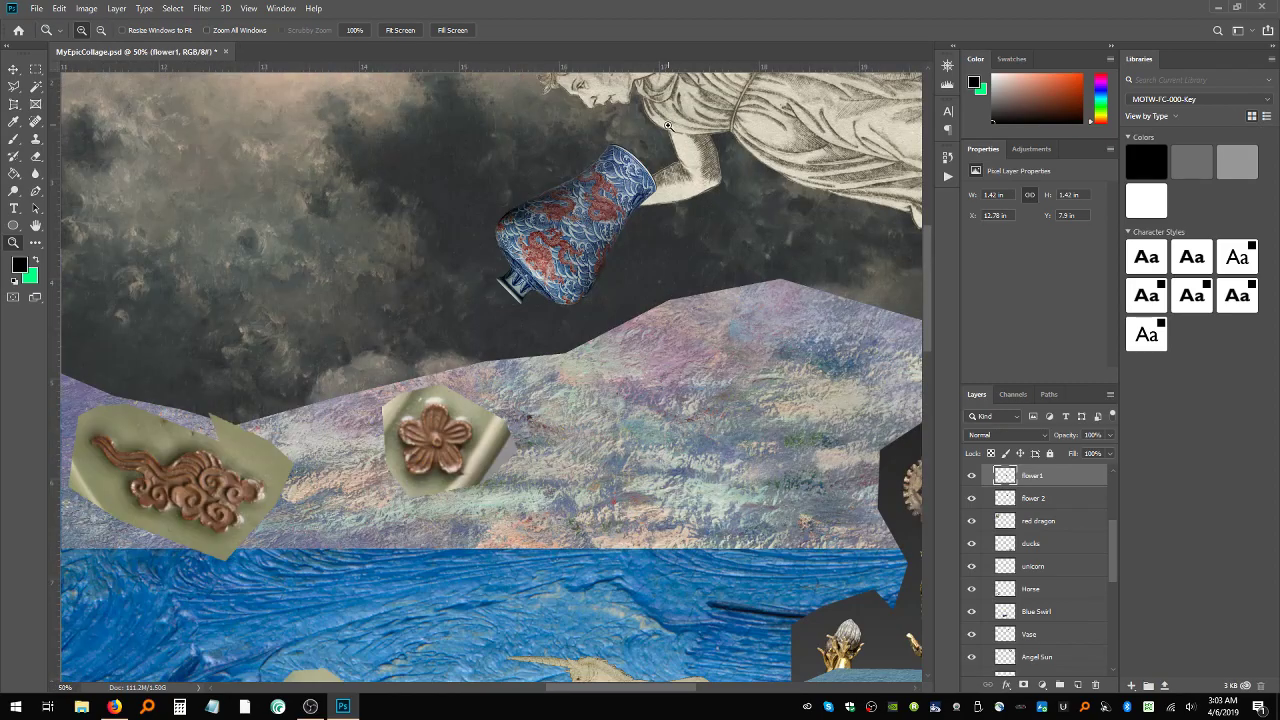
pyautogui.click(668, 126)
pyautogui.scroll(4, 619, 271)
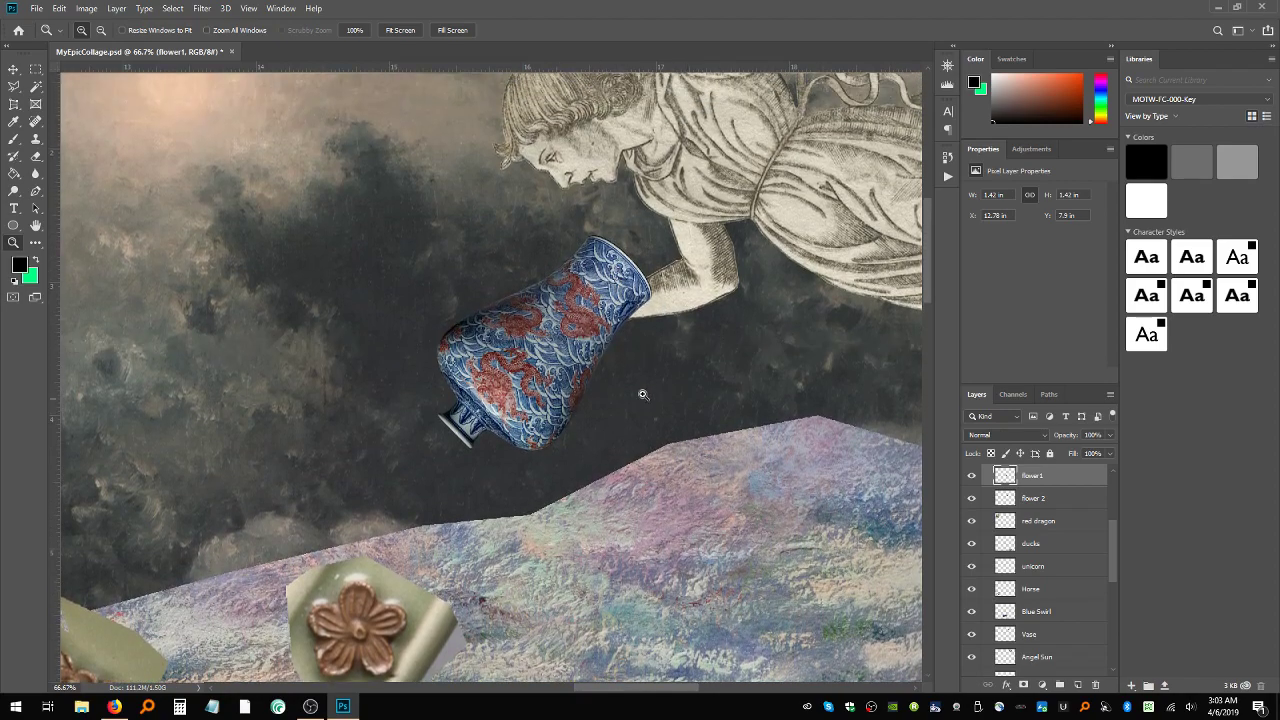
pyautogui.click(14, 70)
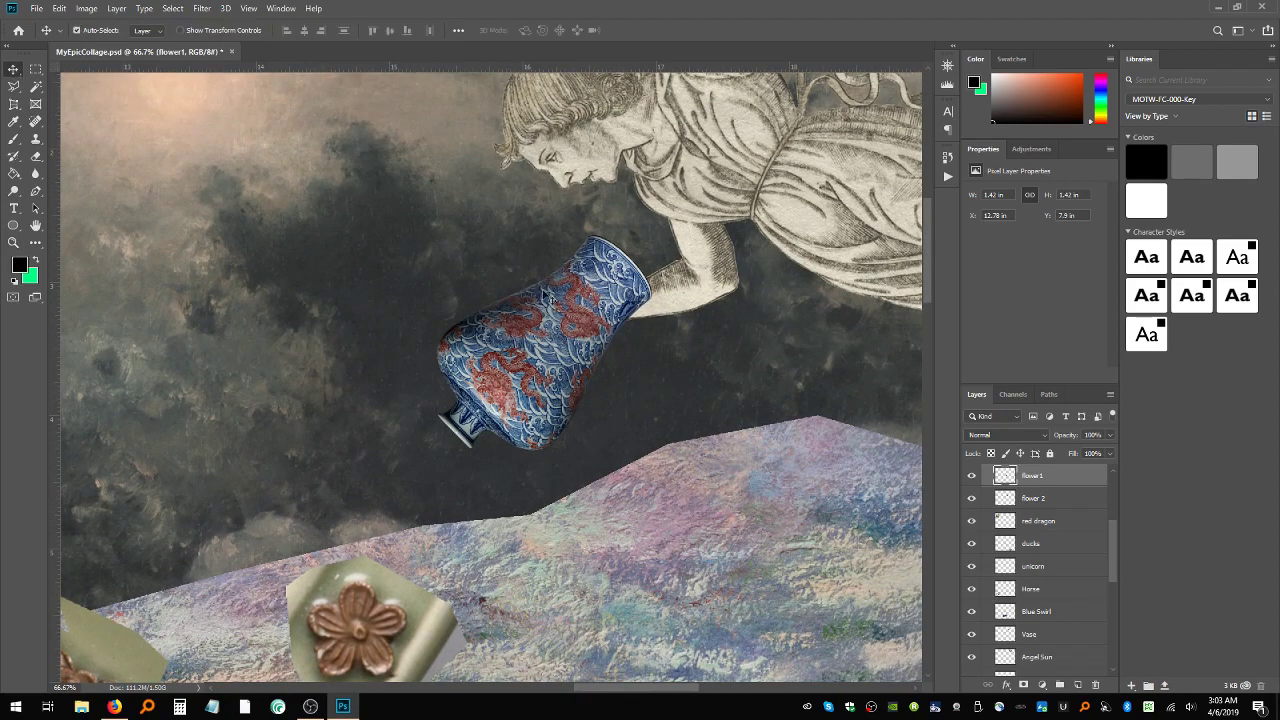
pyautogui.click(574, 324)
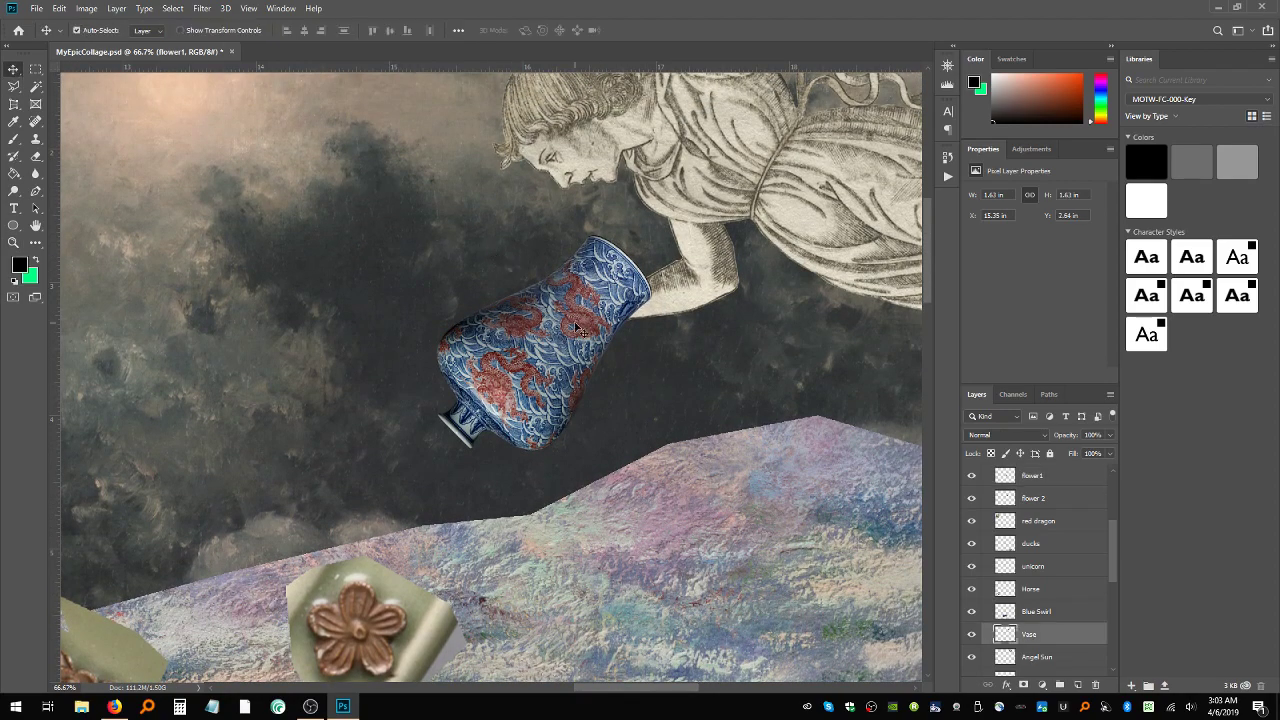
pyautogui.click(1110, 435)
pyautogui.moveTo(1108, 452); pyautogui.dragTo(1077, 451)
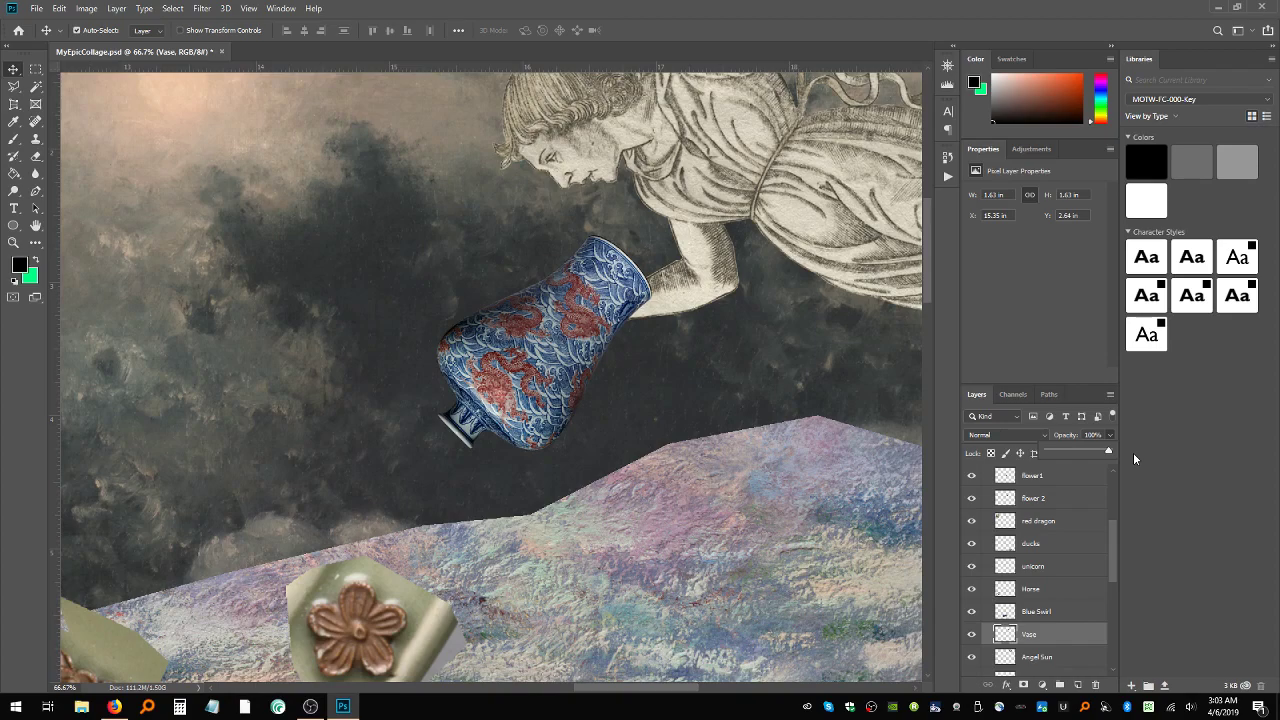
# - Shift the red dragon and the cloud1 cutout beside it slightly to the right
pyautogui.click(14, 242)
pyautogui.click(401, 30)
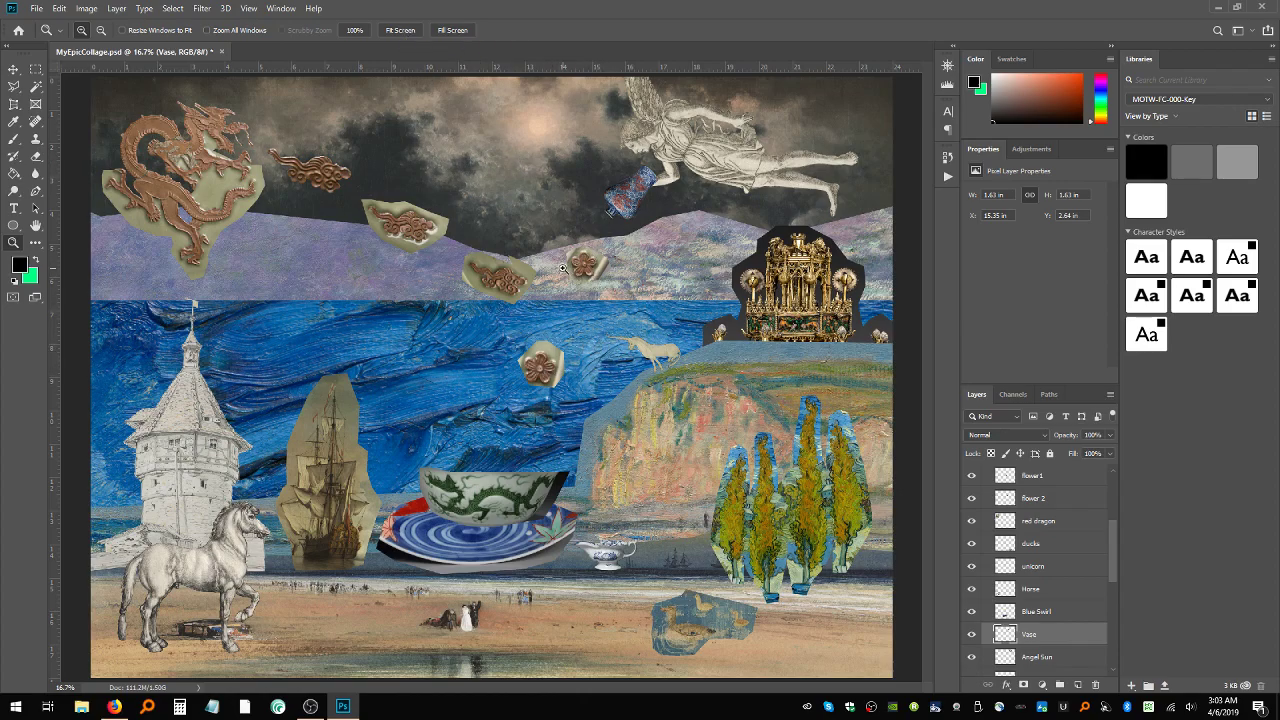
pyautogui.click(13, 69)
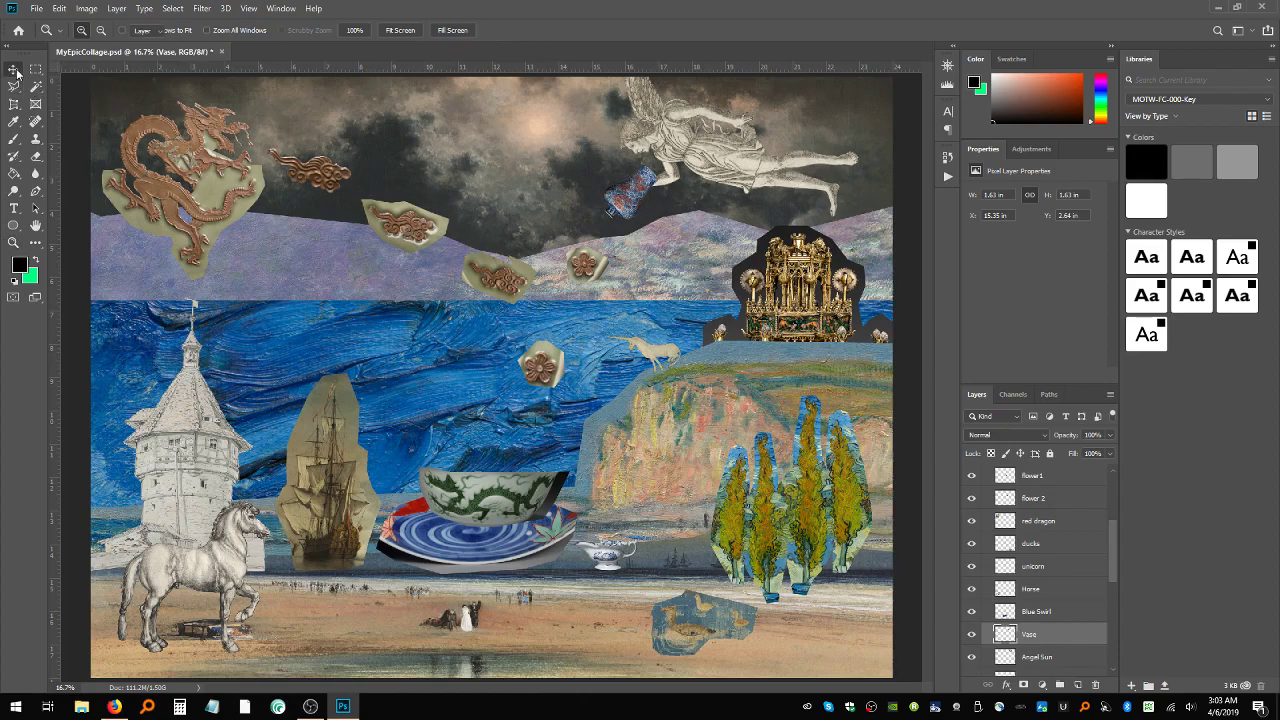
pyautogui.moveTo(140, 152); pyautogui.dragTo(208, 152)
pyautogui.hotkey('ctrl', 'z')
pyautogui.moveTo(324, 176); pyautogui.dragTo(341, 176)
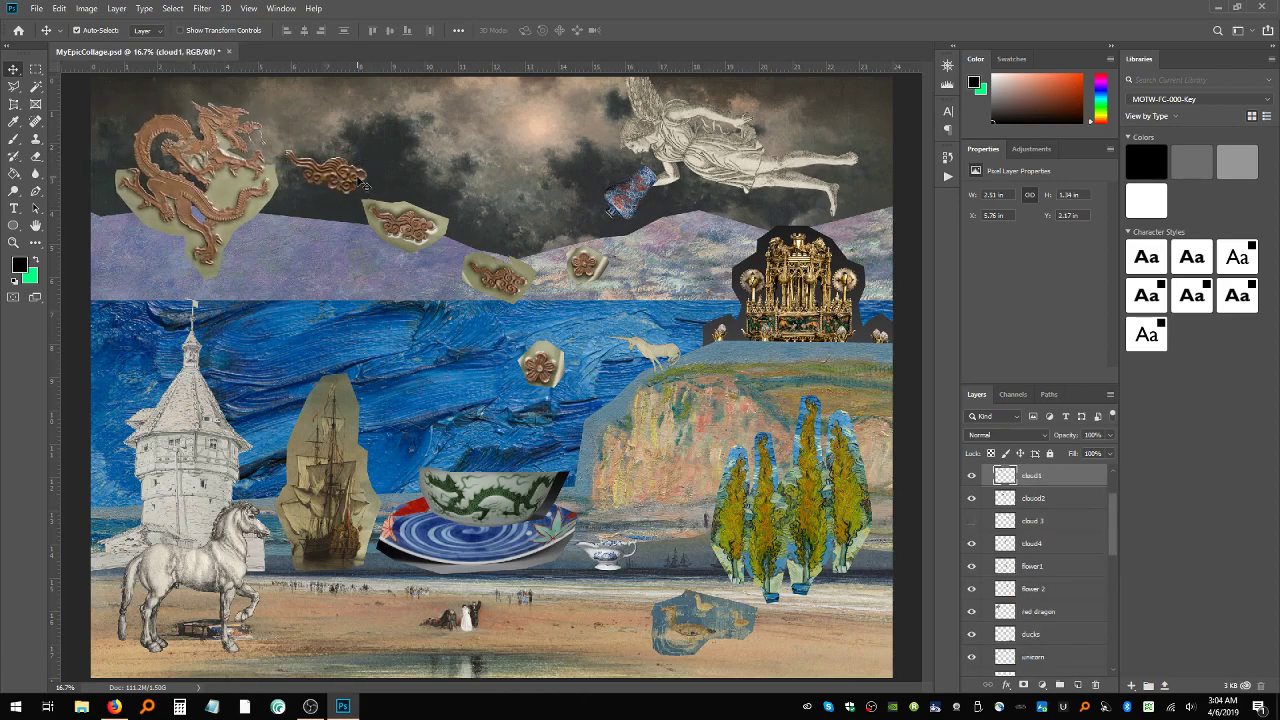
# - Rotate cloud1 about 8.5° clockwise and tilt the second cloud slightly clockwise to match it
pyautogui.hotkey('ctrl', 't')
pyautogui.moveTo(386, 151); pyautogui.dragTo(338, 187)
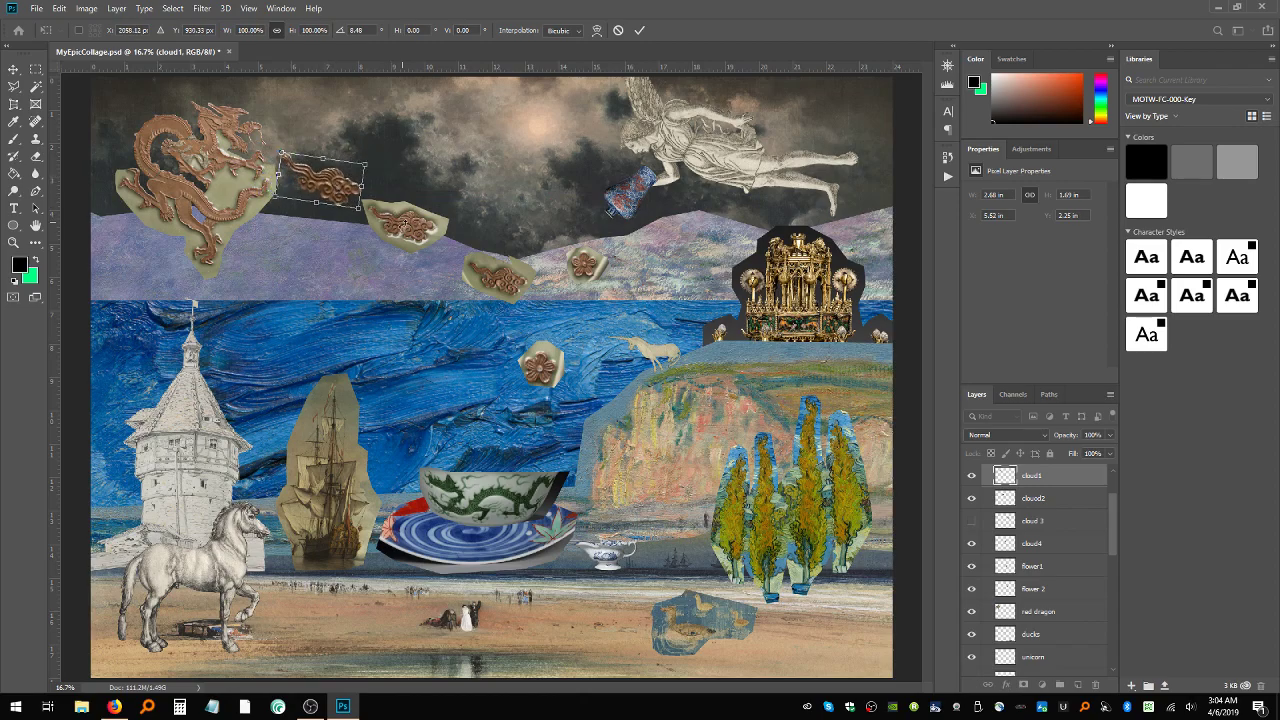
pyautogui.press('Return')
pyautogui.click(450, 230)
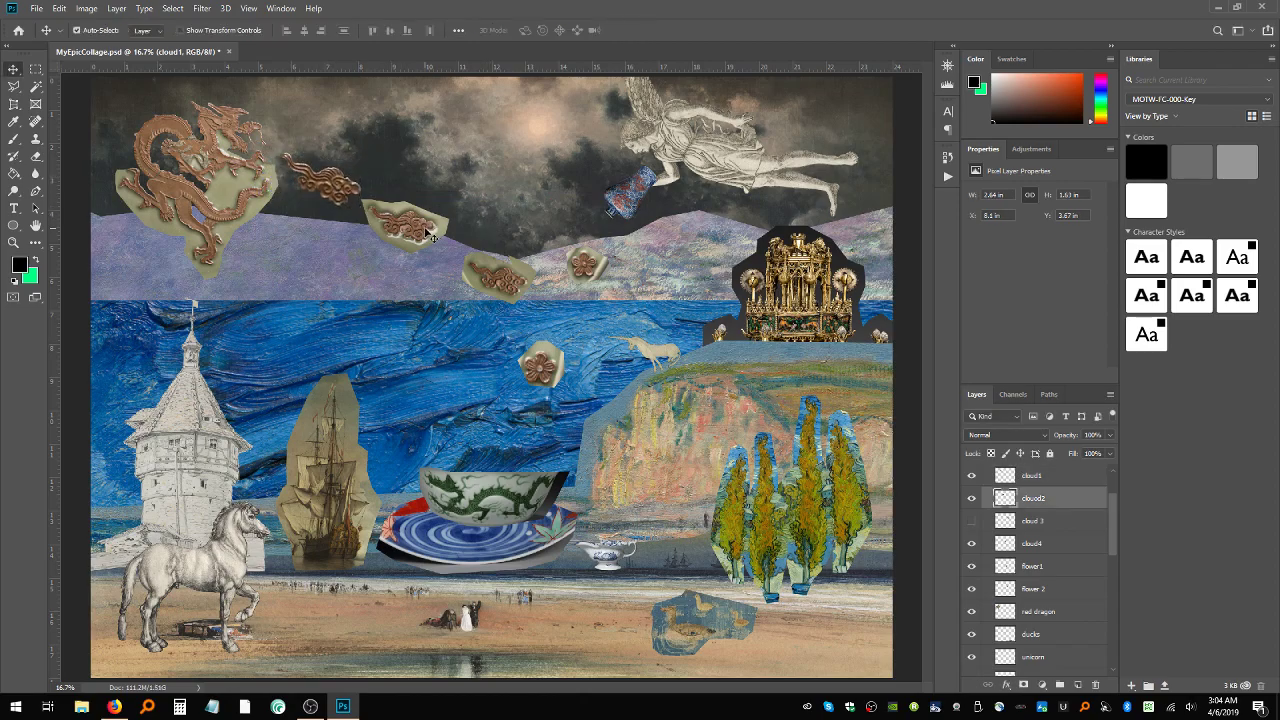
pyautogui.hotkey('ctrl', 't')
pyautogui.moveTo(465, 200); pyautogui.dragTo(437, 230)
pyautogui.press('Return')
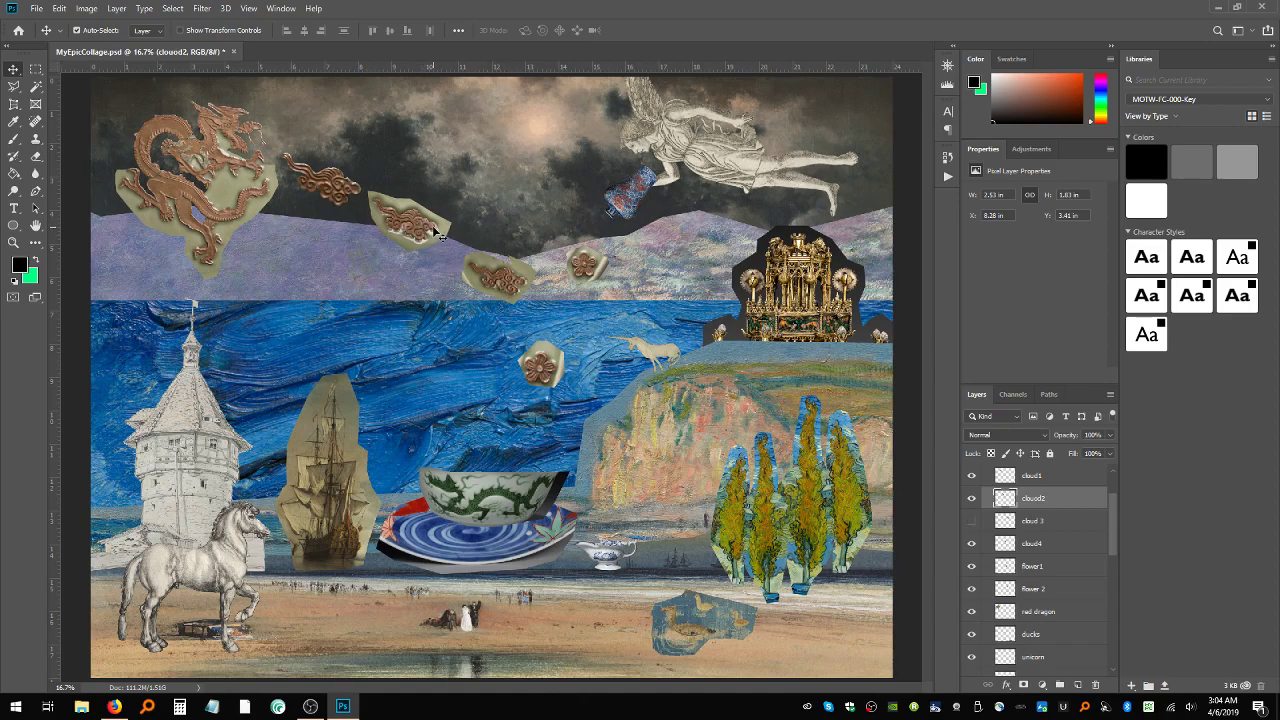
# - Hide the clouod2 and cloud4 layers so that only cloud1 remains in the sky
pyautogui.click(970, 498)
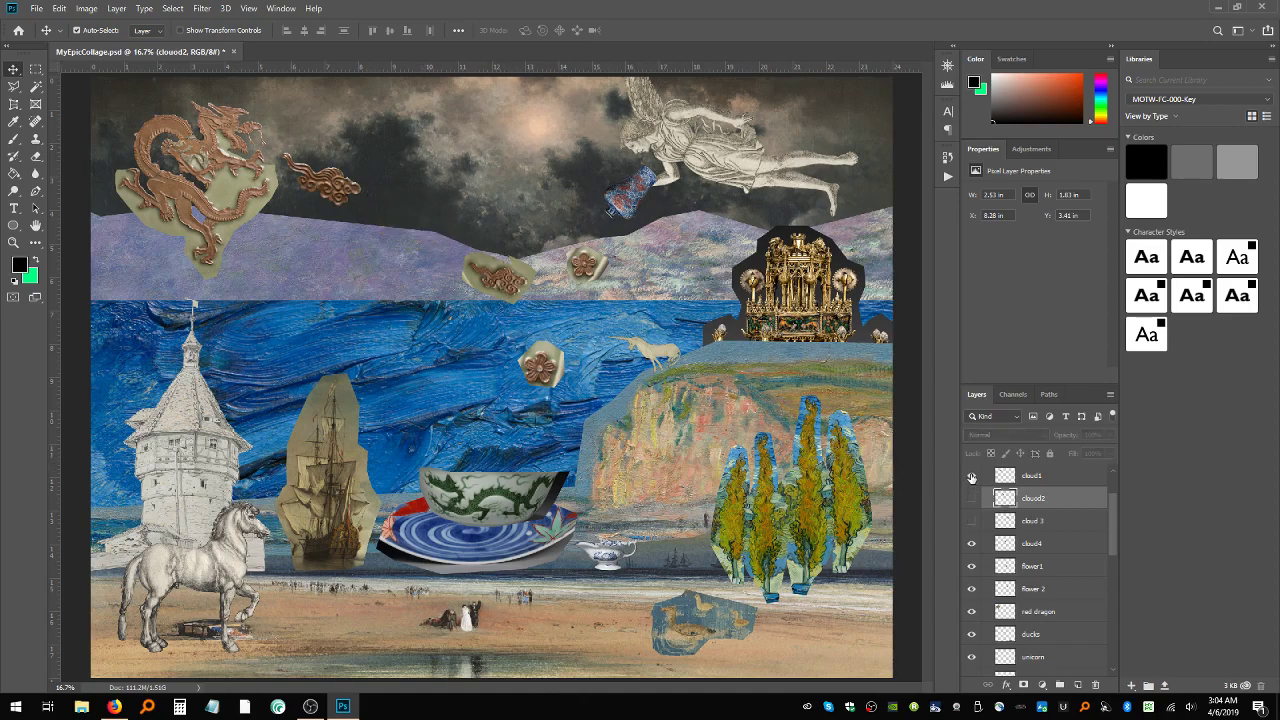
pyautogui.click(971, 476)
pyautogui.click(971, 476)
pyautogui.click(976, 521)
pyautogui.click(1040, 543)
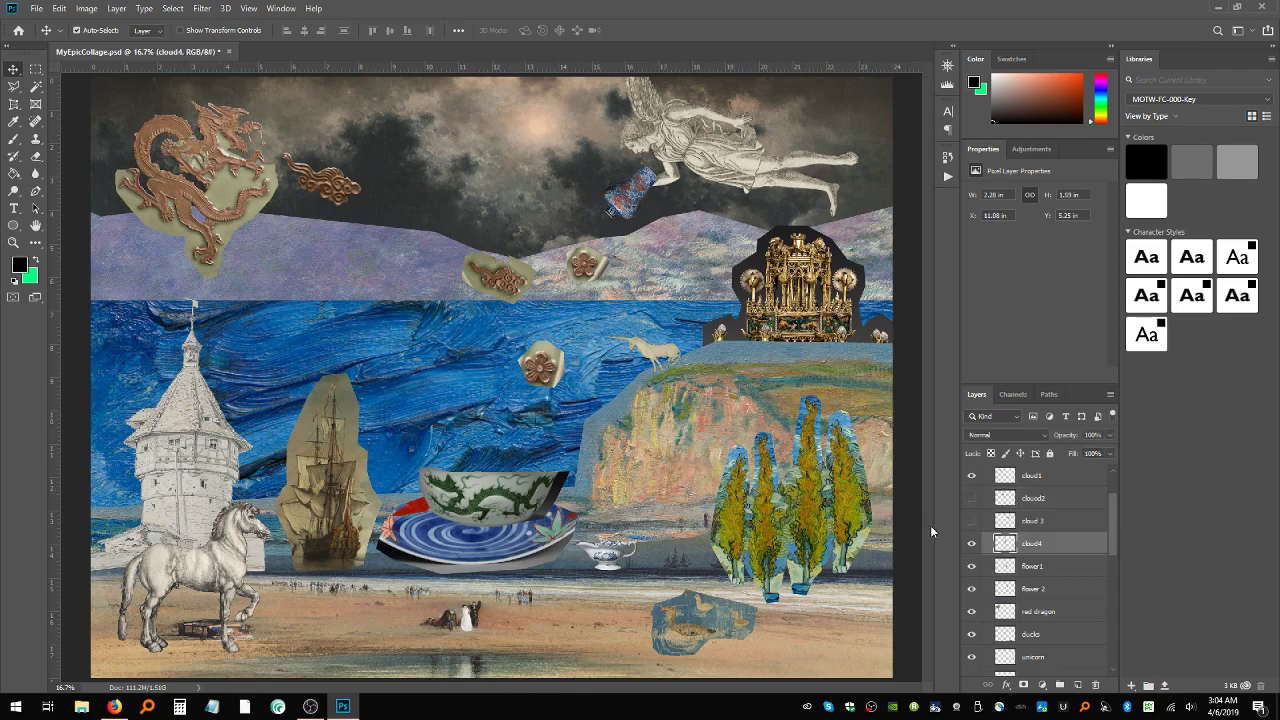
pyautogui.click(972, 544)
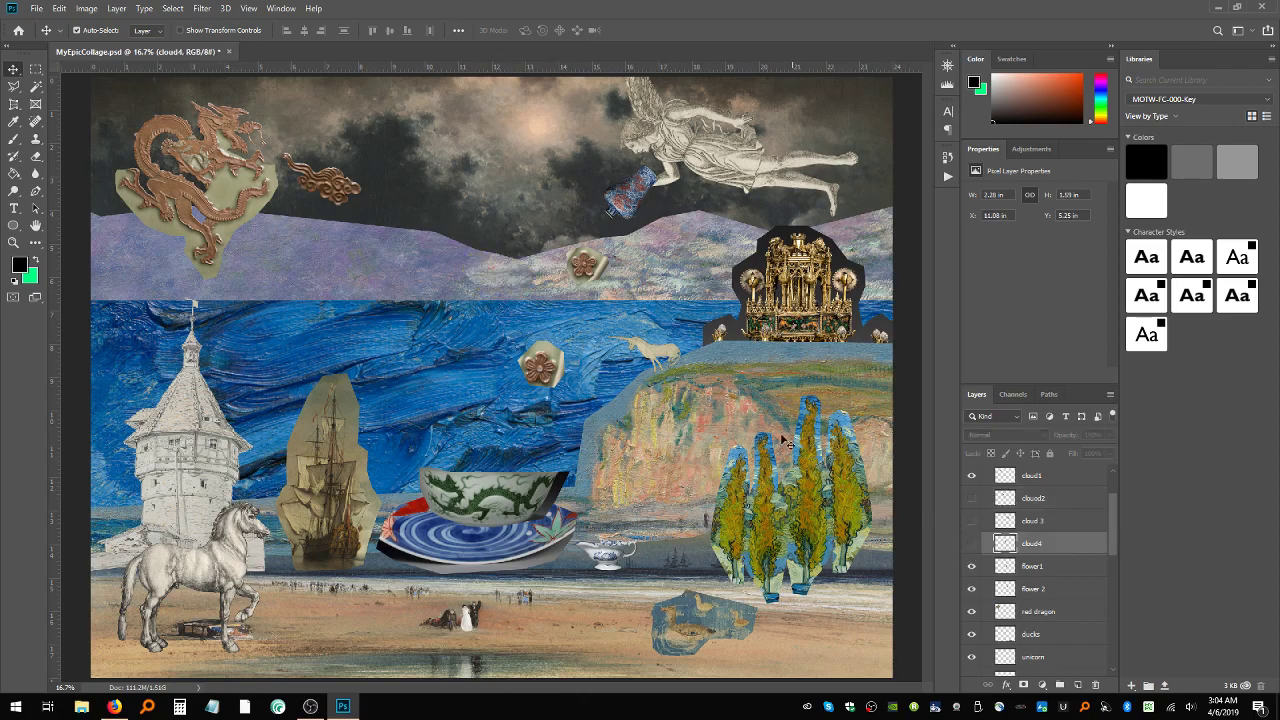
# - Duplicate the cloud1 layer and place the copy diagonally below the original, at the edge of the hills
pyautogui.click(330, 188)
pyautogui.moveTo(328, 184); pyautogui.dragTo(330, 185)
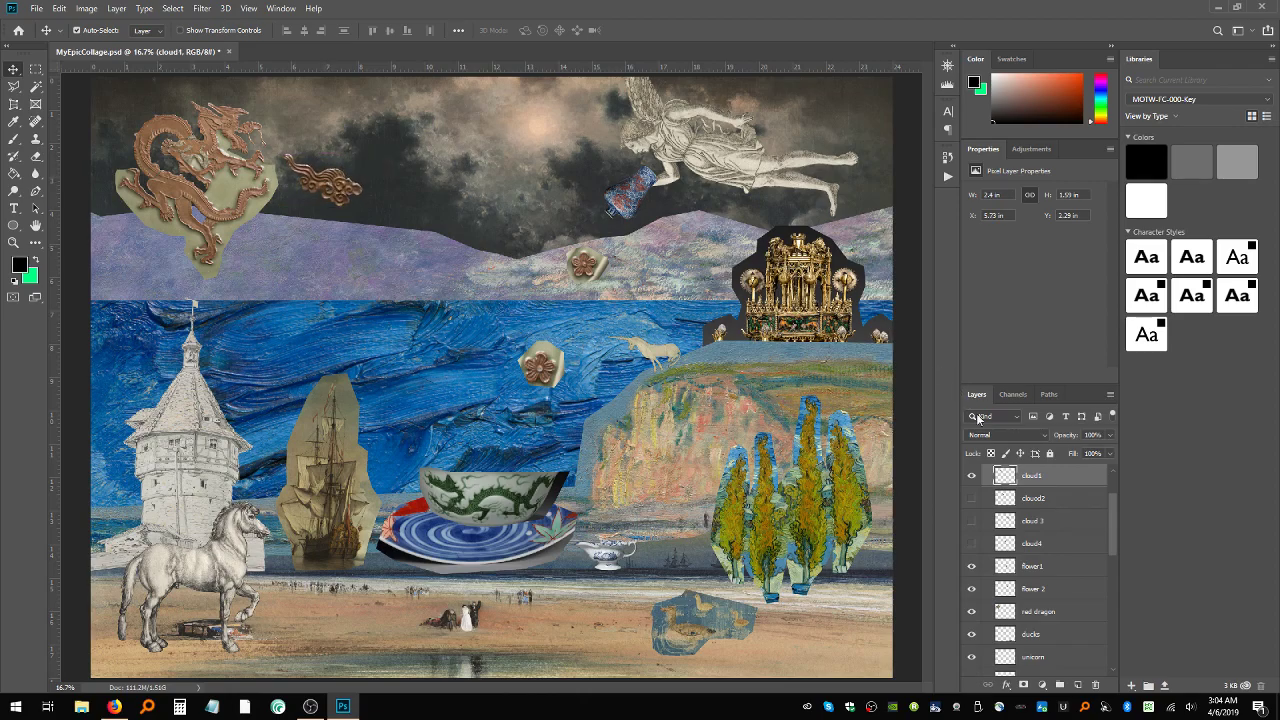
pyautogui.rightClick(1055, 480)
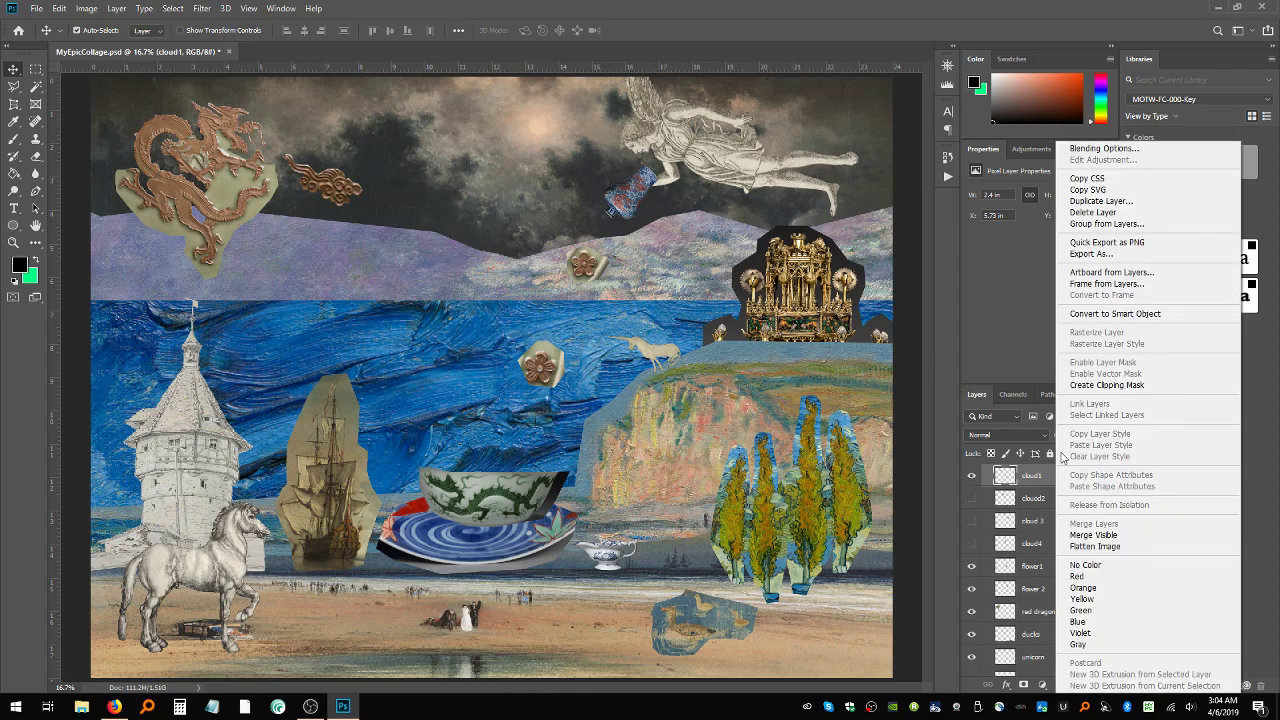
pyautogui.click(1100, 201)
pyautogui.press('Return')
pyautogui.moveTo(338, 190); pyautogui.dragTo(417, 236)
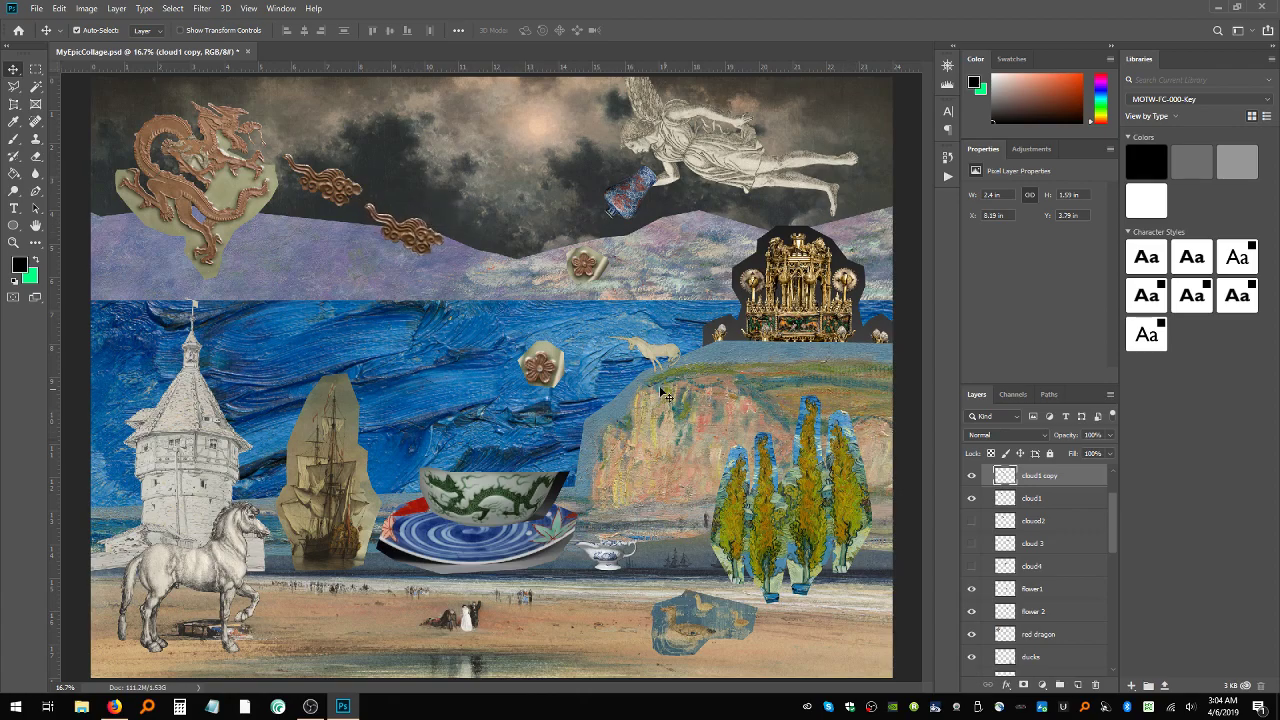
# - Scale the cloud copy down to about 2.12 × 1.4 in and nudge it slightly to the left
pyautogui.hotkey('ctrl', 't')
pyautogui.moveTo(364, 200); pyautogui.dragTo(374, 207)
pyautogui.press('Return')
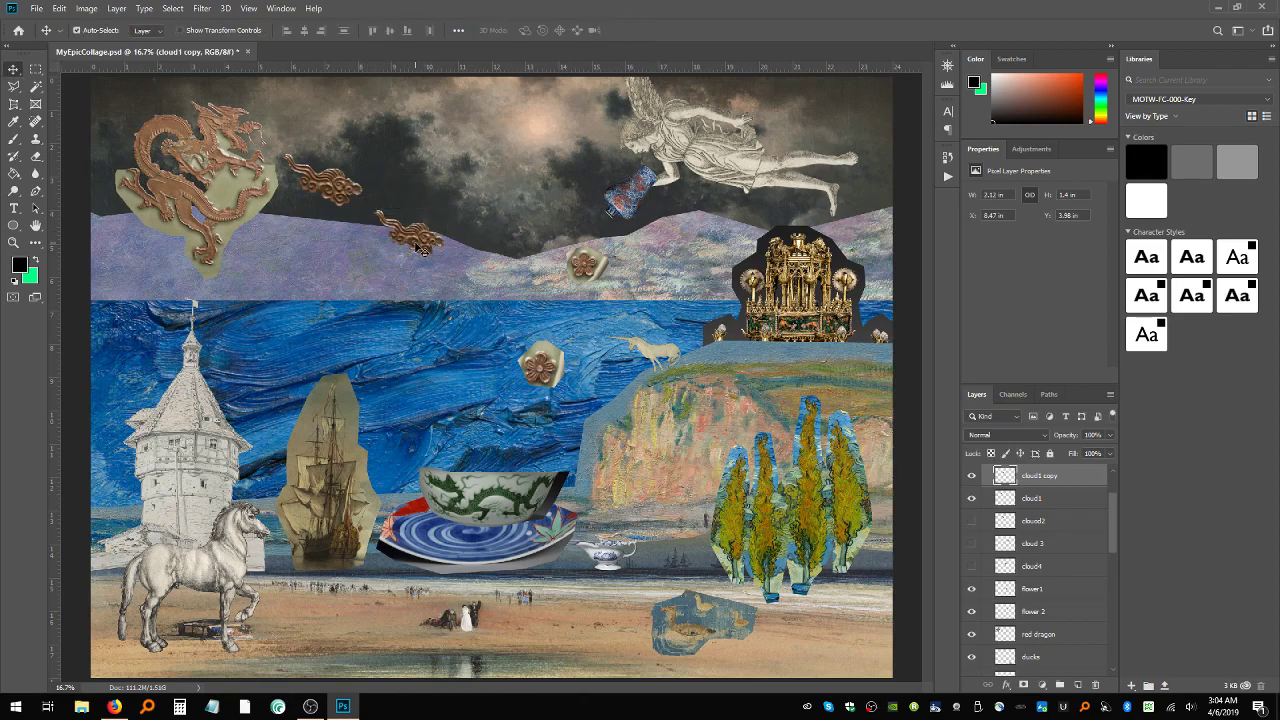
pyautogui.moveTo(420, 248); pyautogui.dragTo(413, 246)
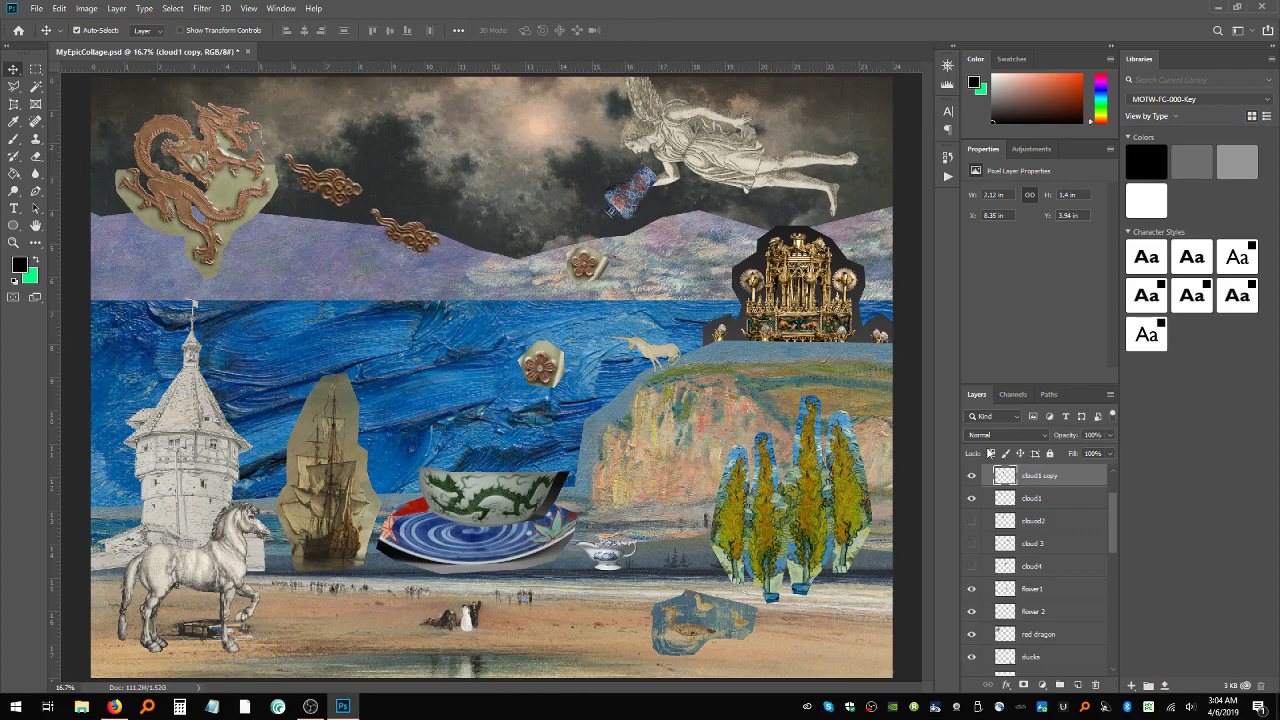
# - Duplicate the smaller cloud, scale the new copy to about 67%, and place it farther down the diagonal trail on the hills
pyautogui.rightClick(1052, 485)
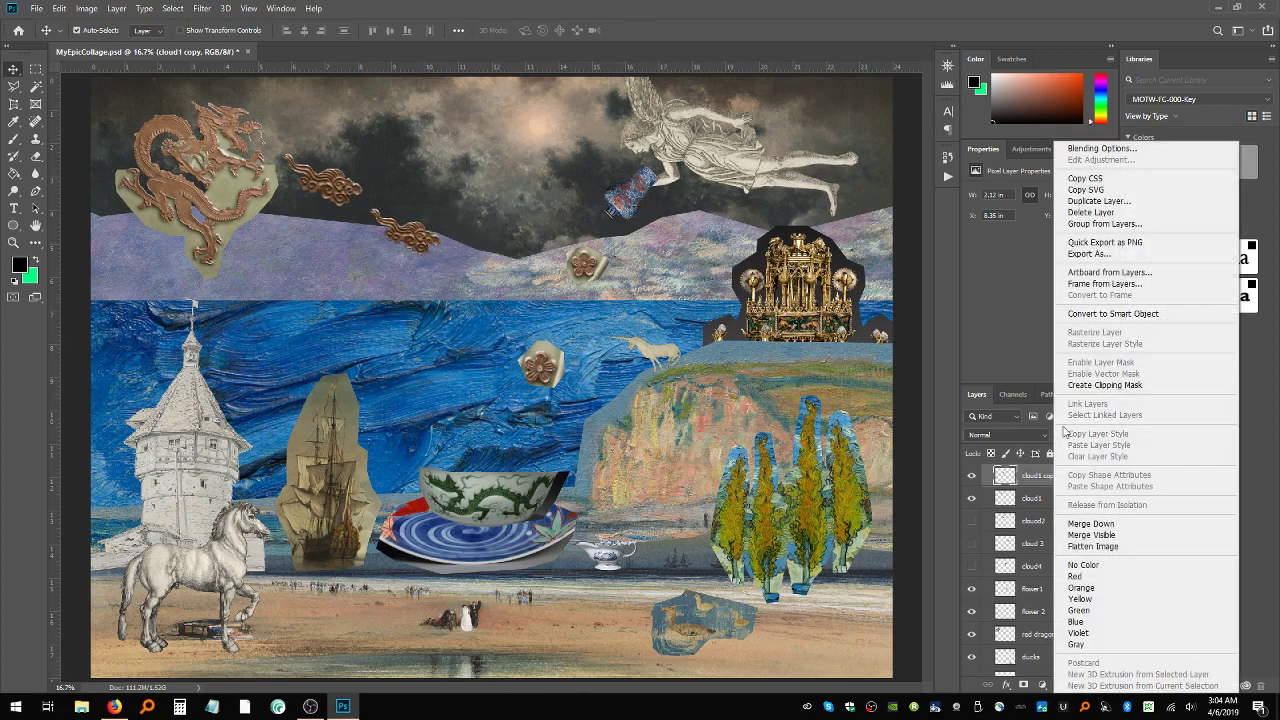
pyautogui.click(1099, 201)
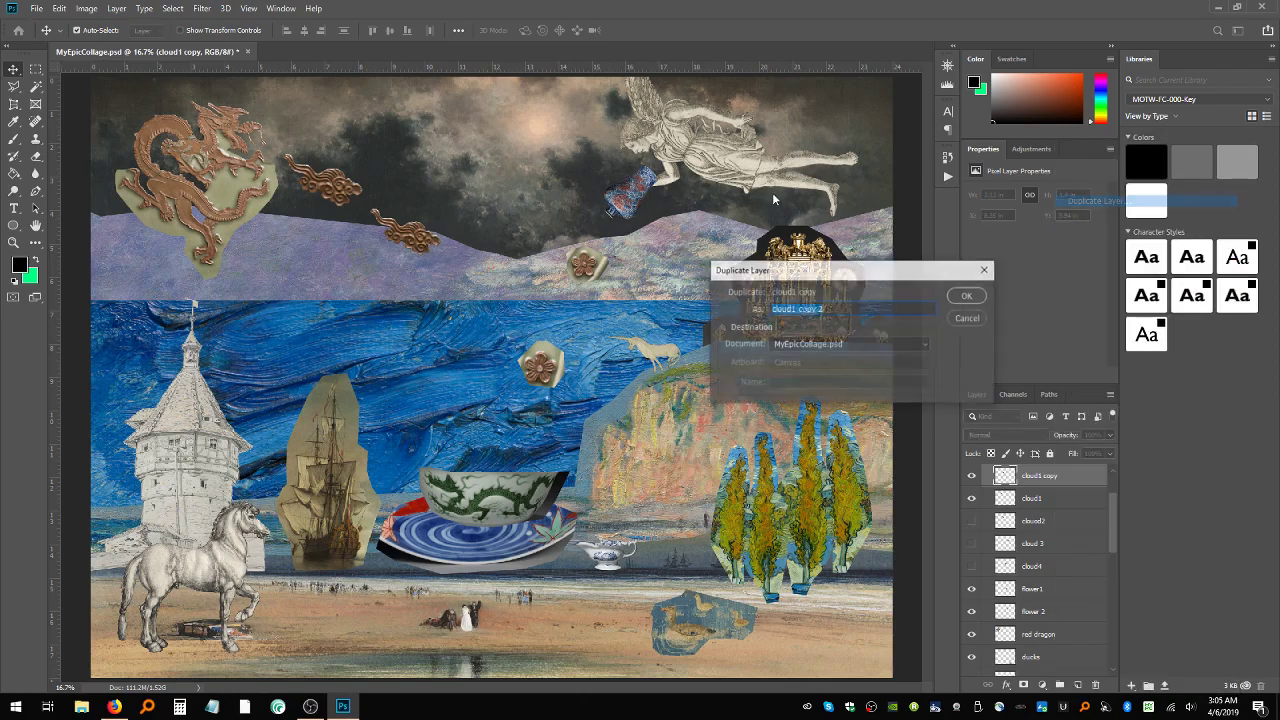
pyautogui.click(967, 296)
pyautogui.moveTo(425, 246); pyautogui.dragTo(472, 272)
pyautogui.hotkey('ctrl', 't')
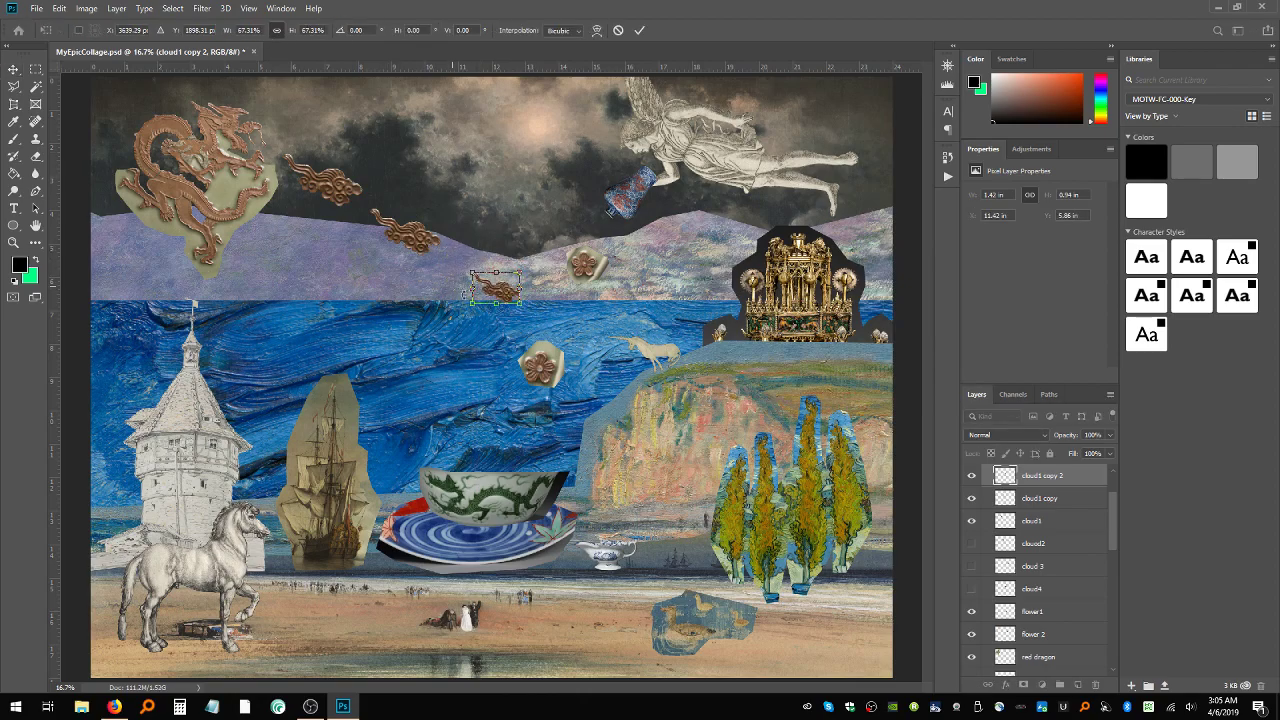
pyautogui.press('Return')
pyautogui.moveTo(500, 295); pyautogui.dragTo(482, 279)
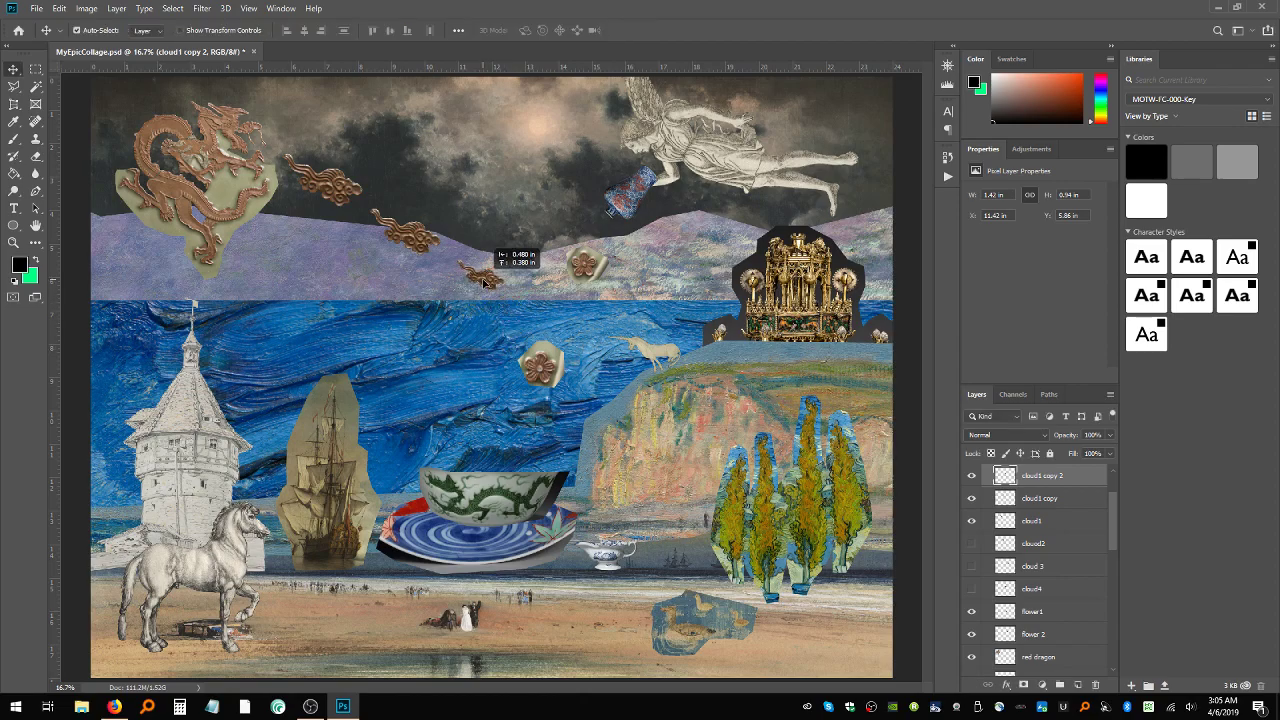
# - Nudge the middle cloud and scale it down to about 1.96 × 1.3 in
pyautogui.click(428, 247)
pyautogui.moveTo(428, 244); pyautogui.dragTo(428, 246)
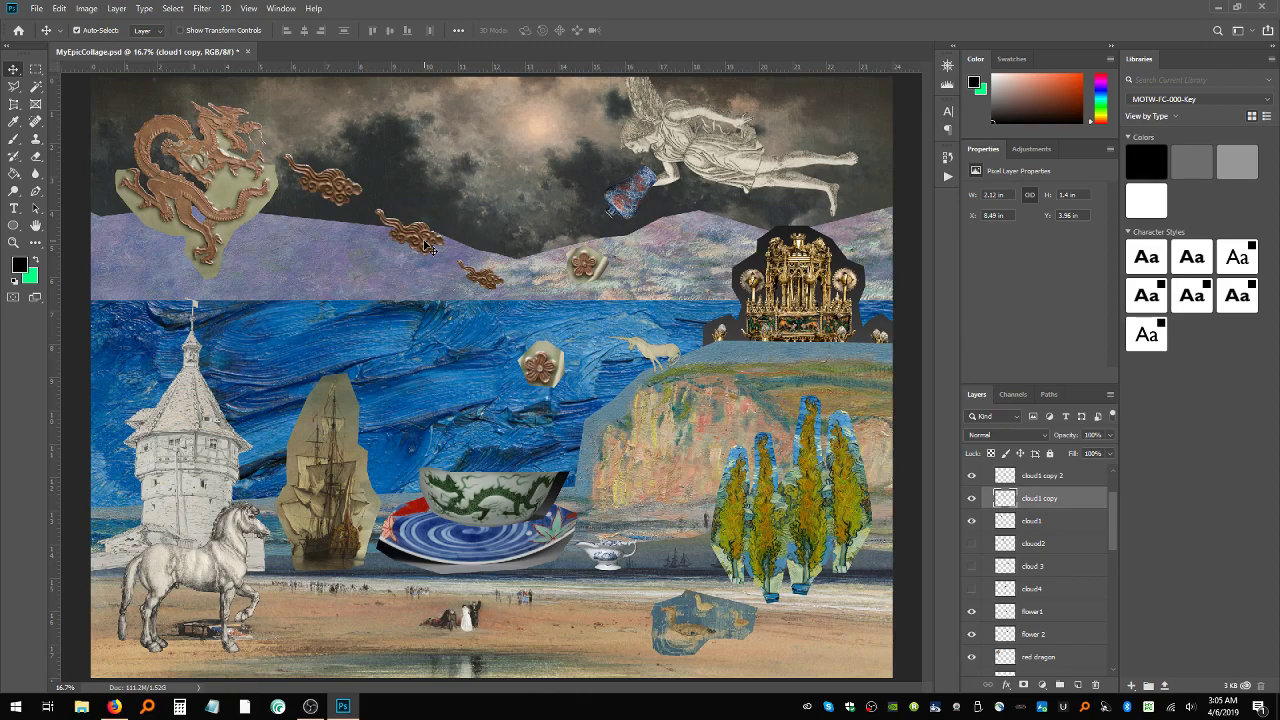
pyautogui.hotkey('ctrl', 't')
pyautogui.moveTo(375, 204); pyautogui.dragTo(409, 236)
pyautogui.press('Return')
# - Space the three clouds in a diagonal line by moving the smallest one right and nudging the middle and largest ones
pyautogui.moveTo(480, 281)
pyautogui.mouseDown()
pyautogui.moveTo(516, 296)
pyautogui.moveTo(590, 290)
pyautogui.moveTo(604, 333)
pyautogui.moveTo(503, 279)
pyautogui.mouseUp()
pyautogui.click(422, 244)
pyautogui.moveTo(432, 245); pyautogui.dragTo(428, 236)
pyautogui.click(335, 193)
pyautogui.moveTo(335, 193); pyautogui.dragTo(340, 190)
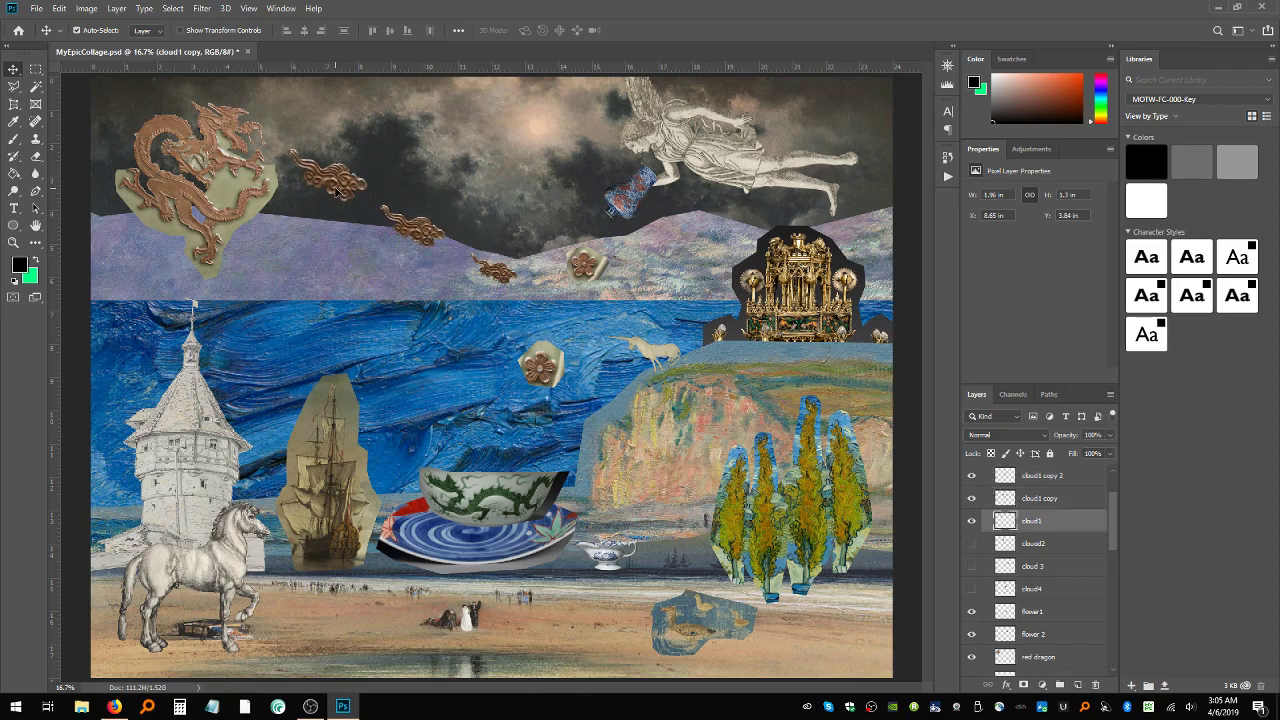
# - Rotate the red dragon slightly clockwise and raise it a little in the sky
pyautogui.click(218, 143)
pyautogui.hotkey('ctrl', 't')
pyautogui.moveTo(303, 95); pyautogui.dragTo(322, 98)
pyautogui.moveTo(172, 218); pyautogui.dragTo(167, 209)
pyautogui.press('Return')
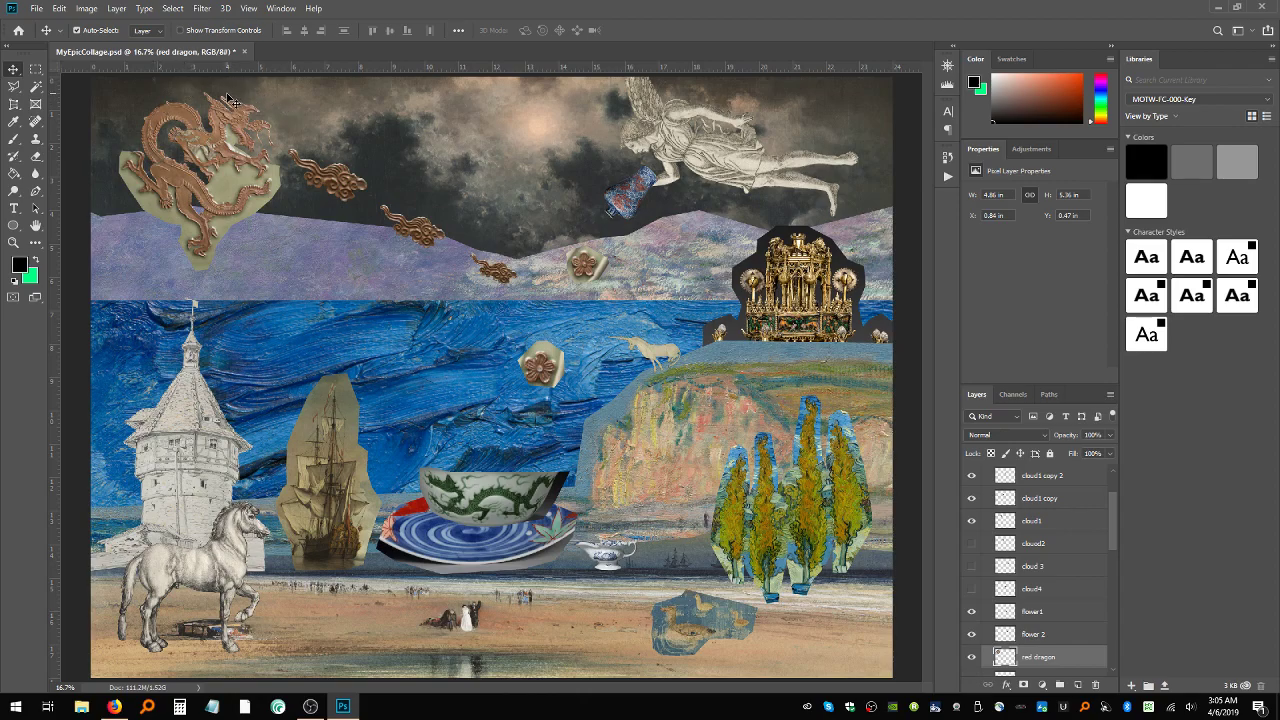
# - Nudge the three clouds slightly to the left so they trail from the repositioned dragon
pyautogui.click(333, 185)
pyautogui.click(398, 226)
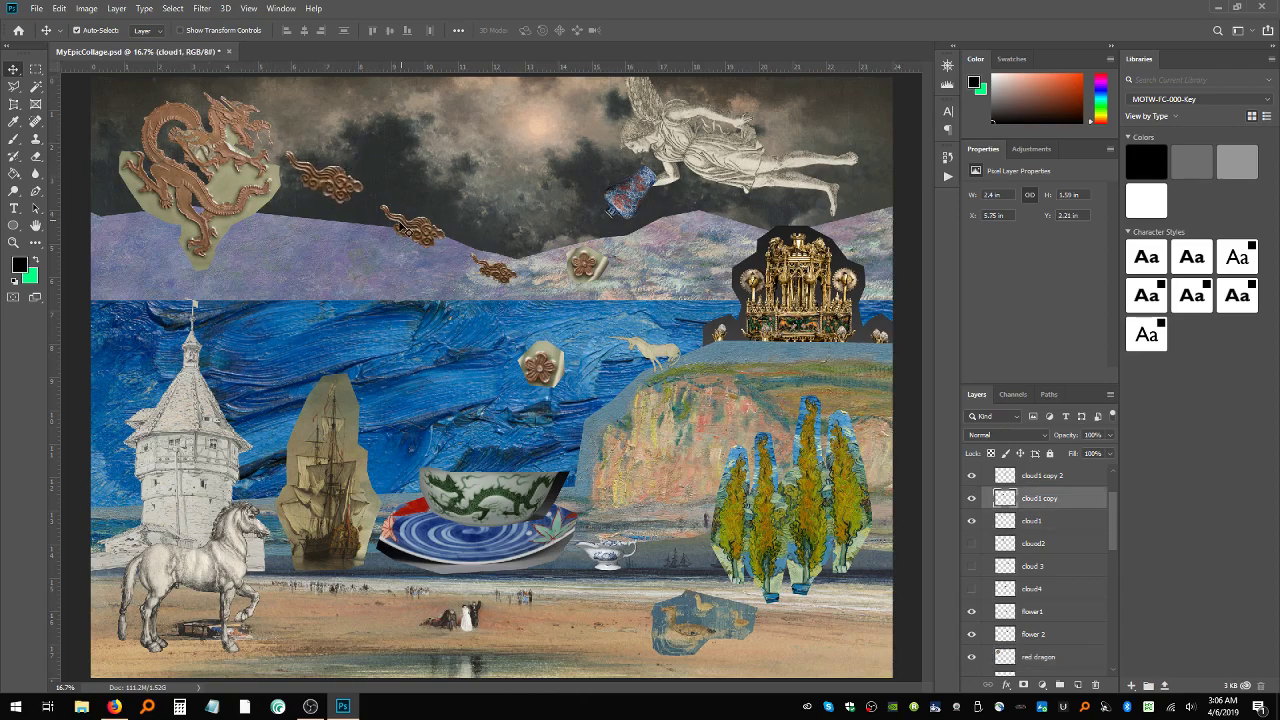
pyautogui.moveTo(477, 272); pyautogui.dragTo(430, 240)
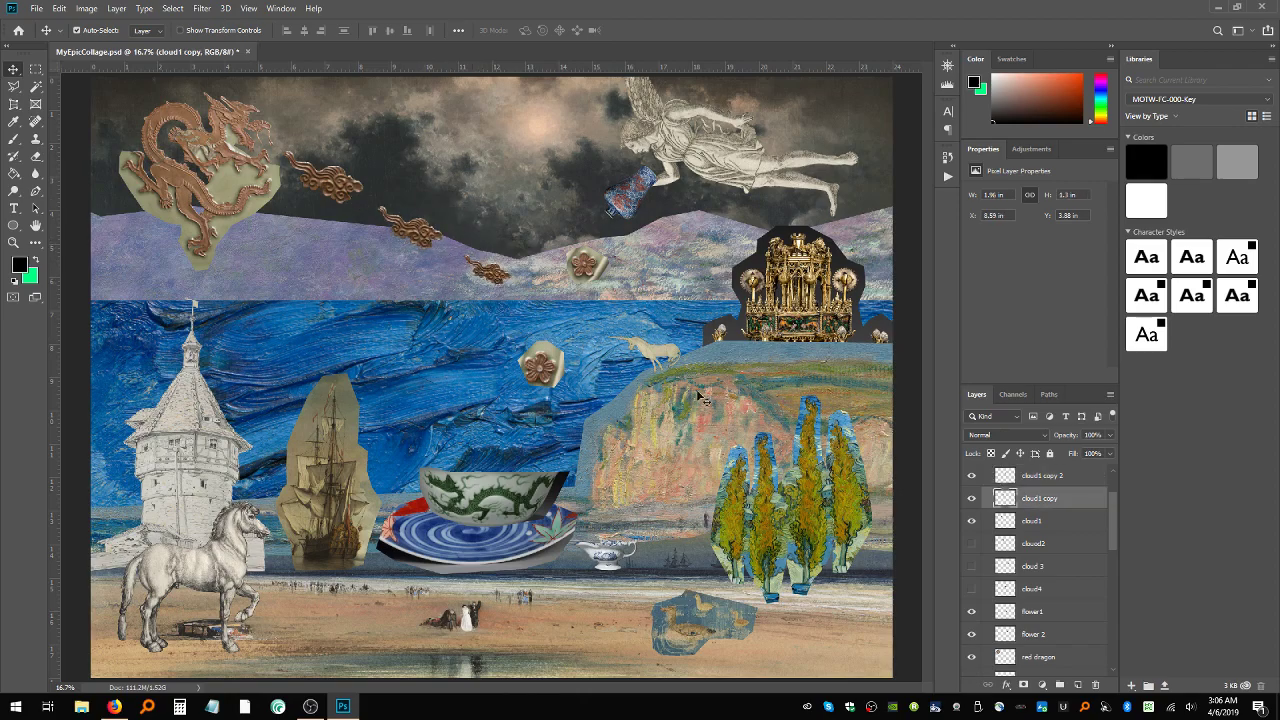
# - Rename the three visible cloud layers, from largest to smallest, as cloud A, cloud B and cloud C
pyautogui.doubleClick(1037, 522)
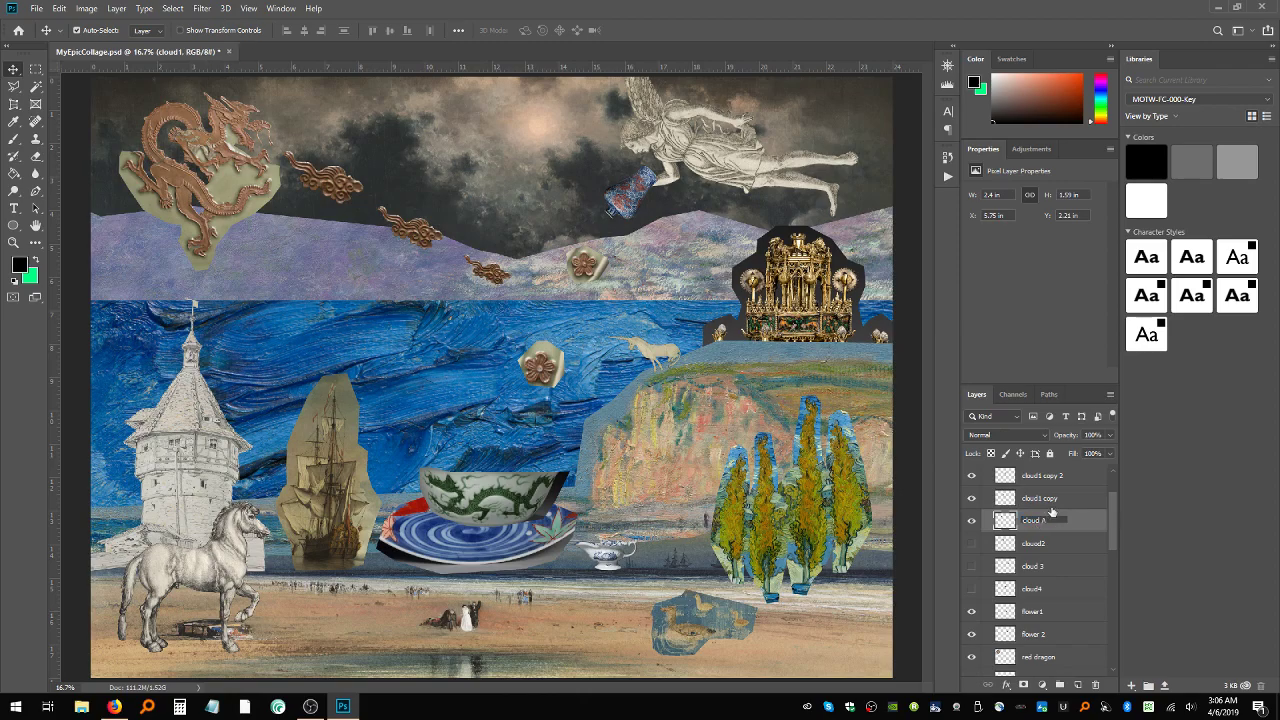
pyautogui.write('cloud A')
pyautogui.doubleClick(1045, 498)
pyautogui.write('cloud')
pyautogui.doubleClick(1058, 476)
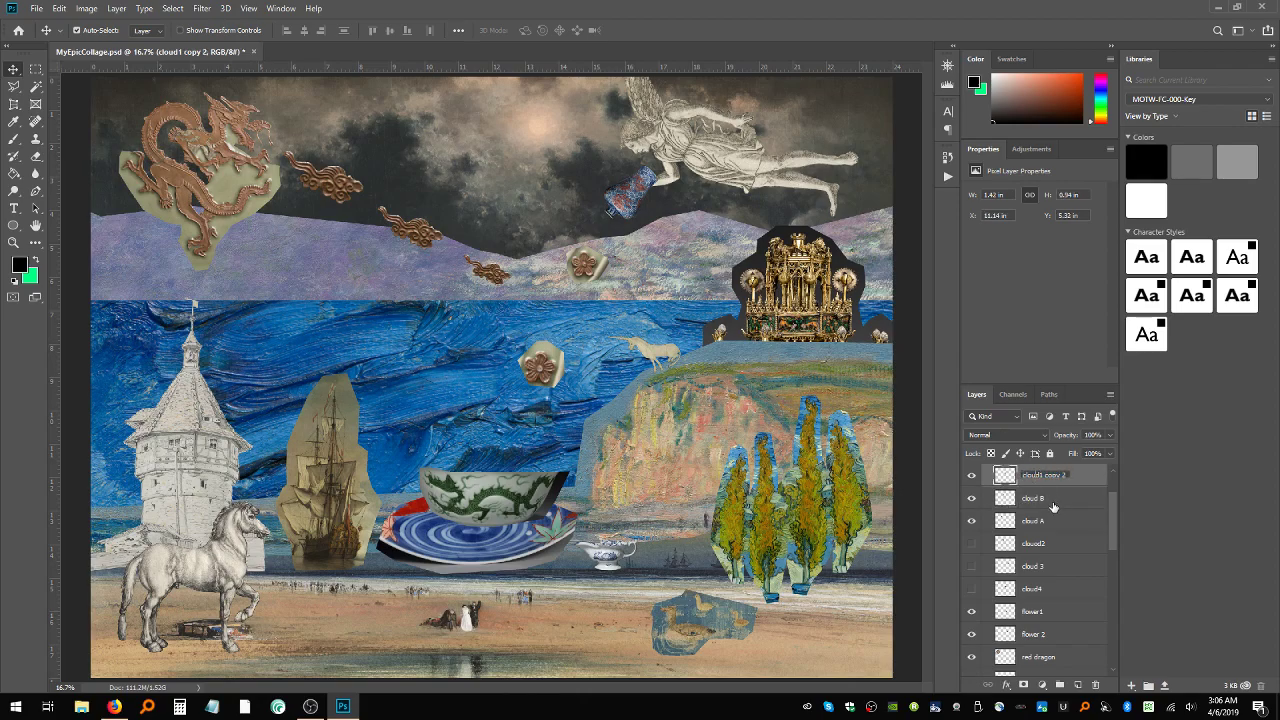
pyautogui.write('cloud C')
# - Group the three hidden original cloud layers into a new group named Old Clouds
pyautogui.click(1045, 547)
pyautogui.keyDown('shift'); pyautogui.click(1047, 592); pyautogui.keyUp('shift')
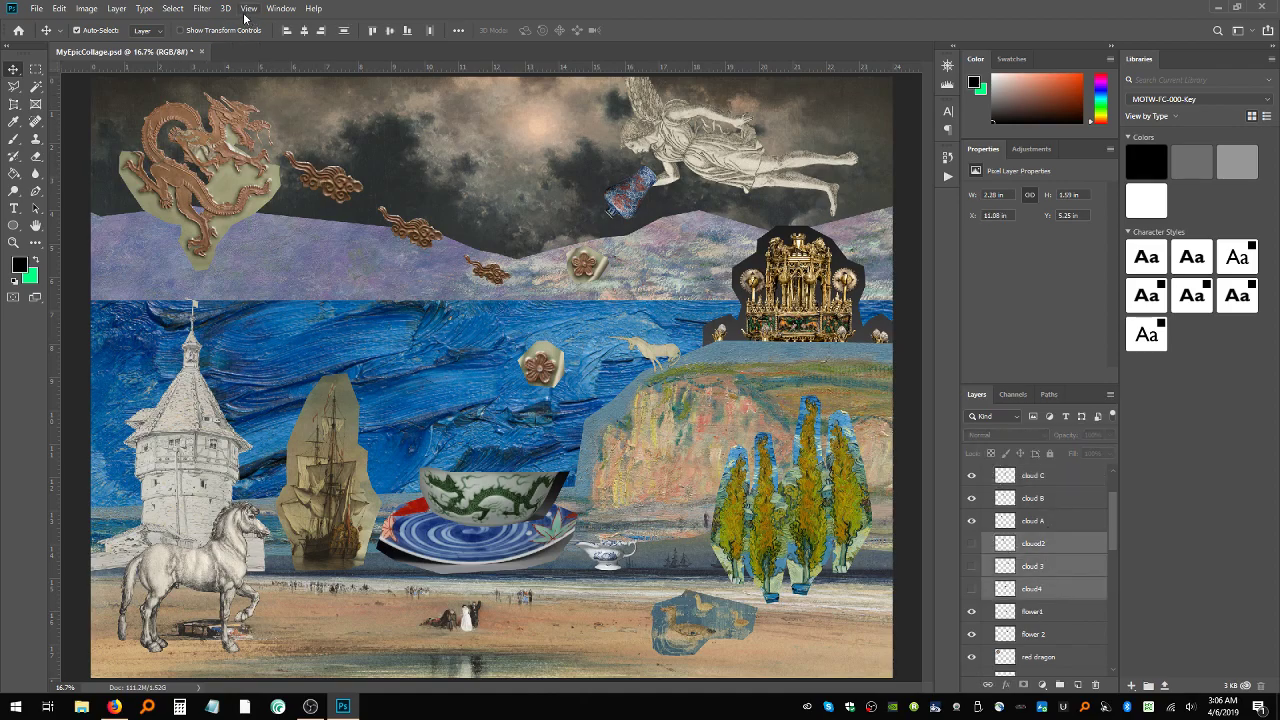
pyautogui.click(174, 9)
pyautogui.moveTo(193, 10)
pyautogui.moveTo(116, 8)
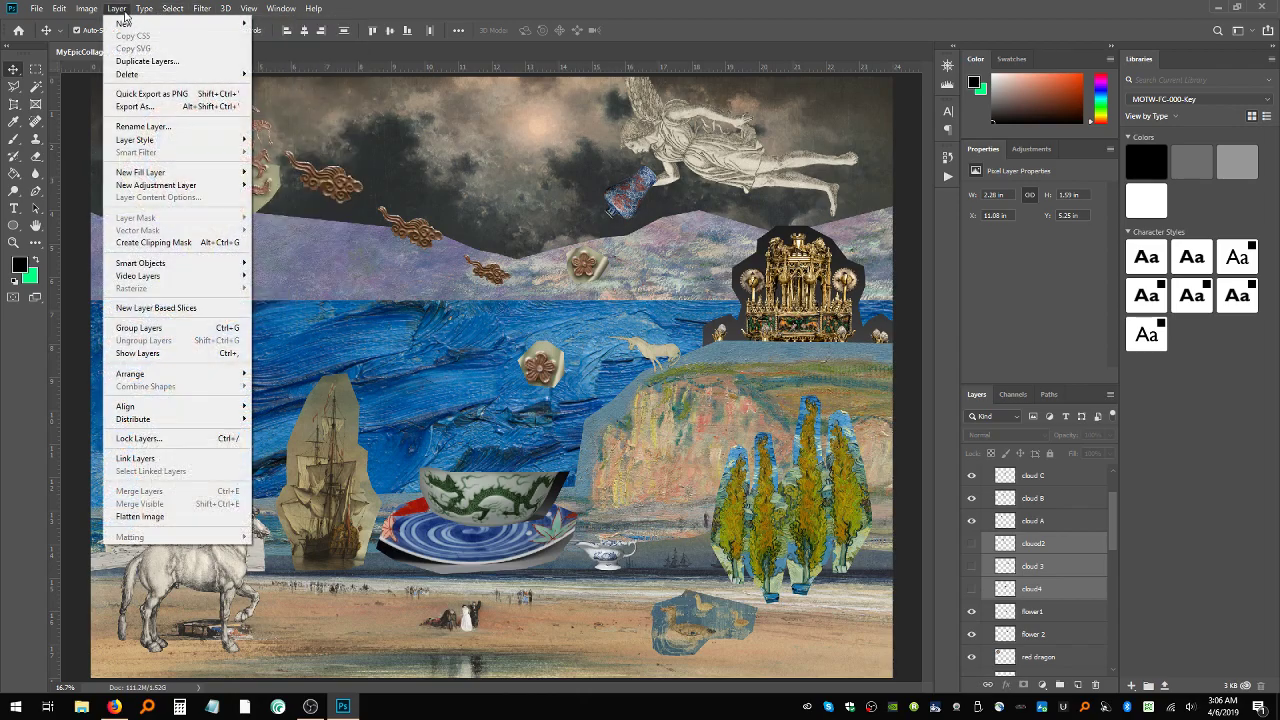
pyautogui.click(300, 64)
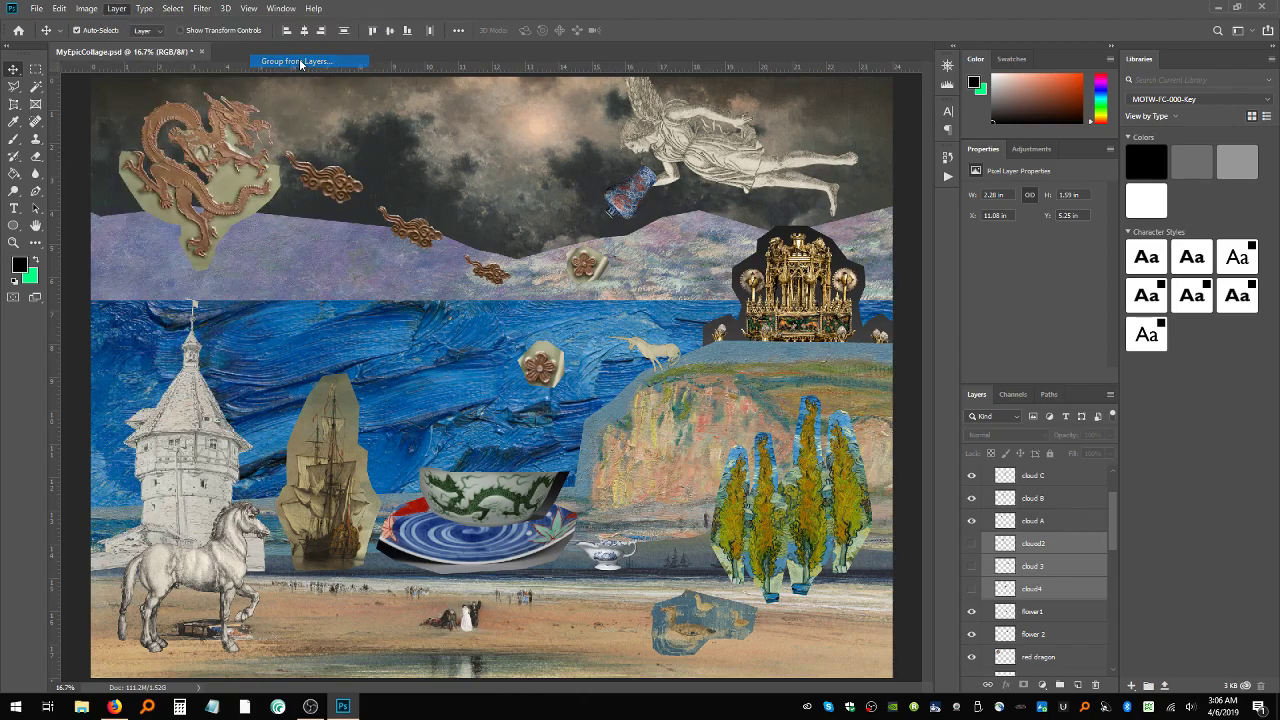
pyautogui.write('Old')
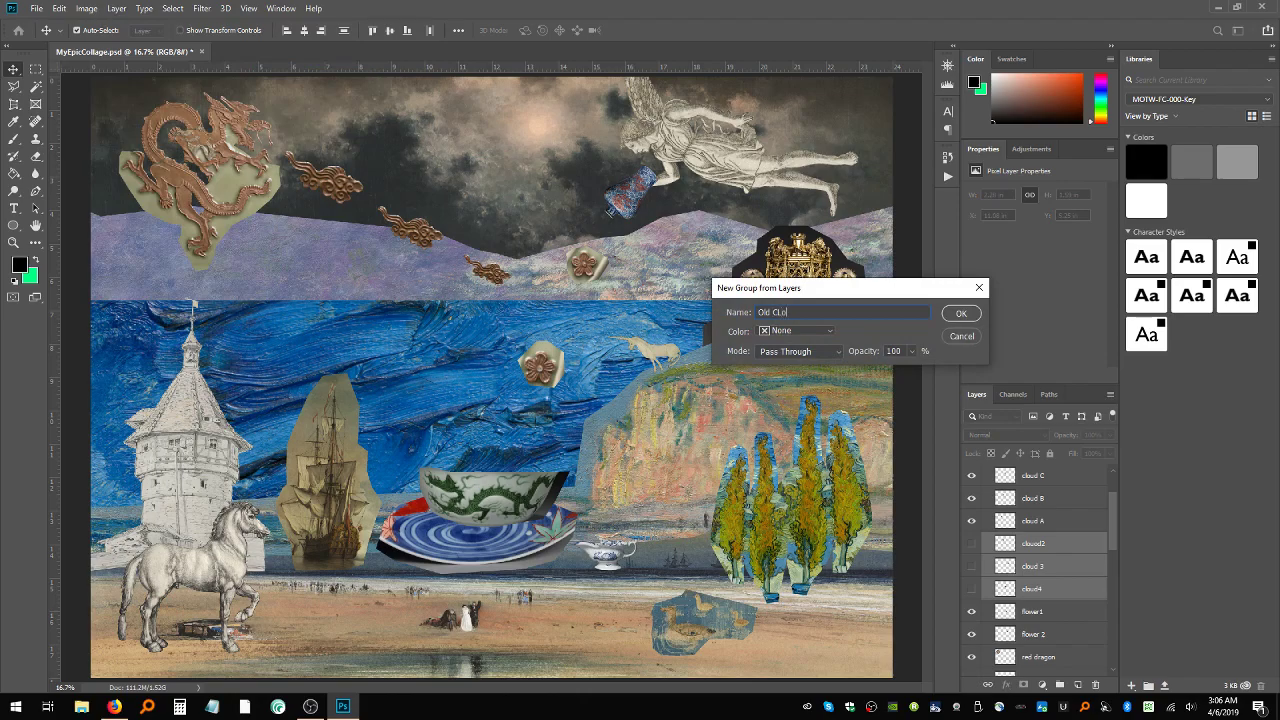
pyautogui.write(' Clouds')
pyautogui.press('Return')
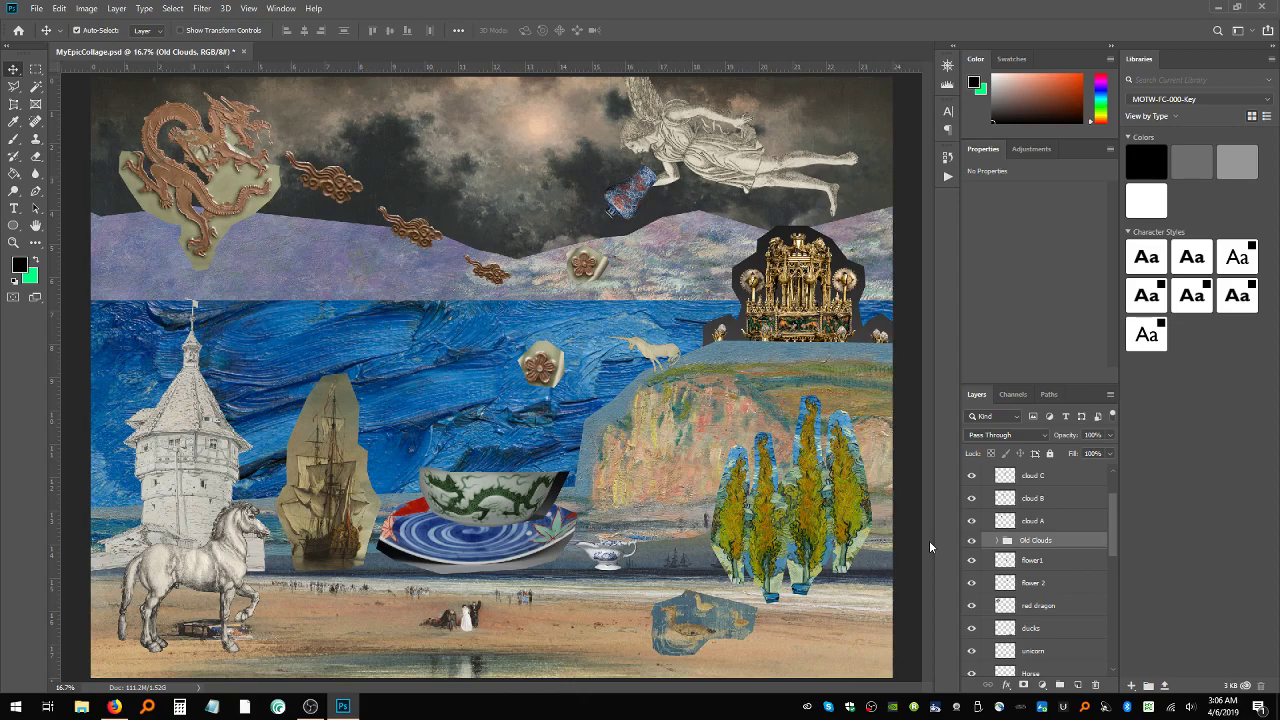
# - Lasso around the petals of the flower on the purple hills, working on its flower 2 layer
pyautogui.click(14, 243)
pyautogui.click(580, 294)
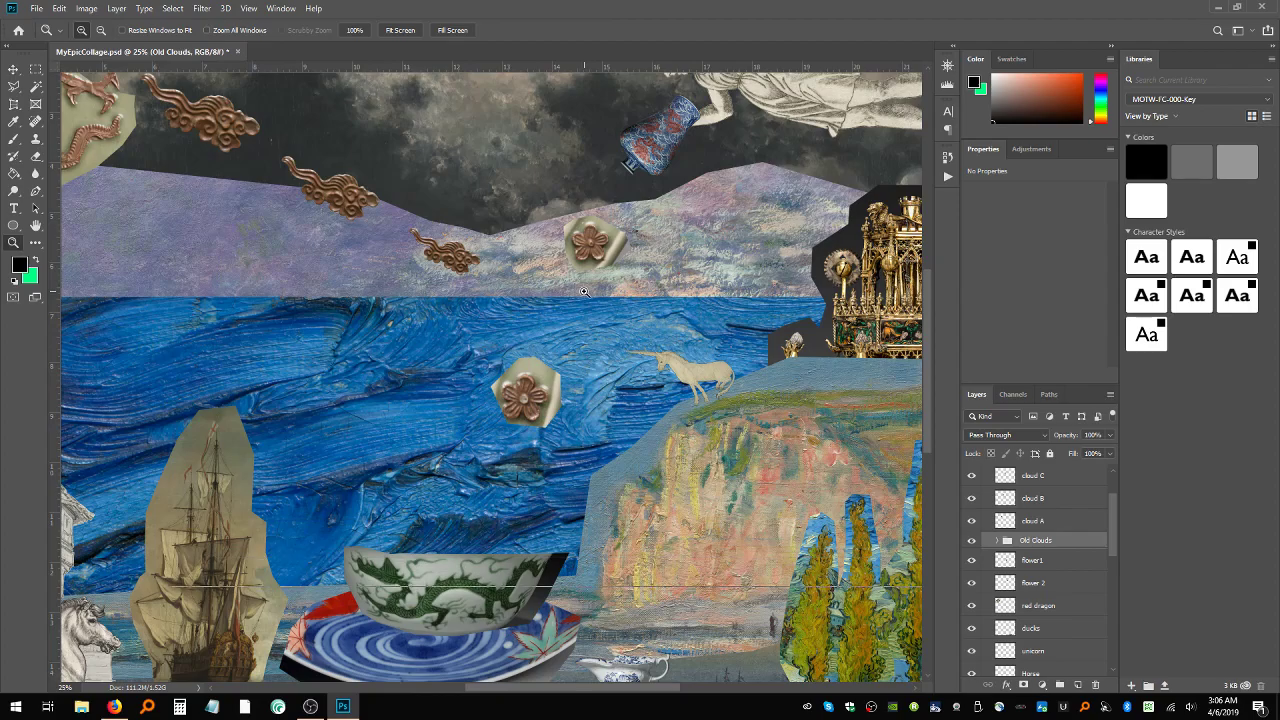
pyautogui.click(584, 291)
pyautogui.click(584, 291)
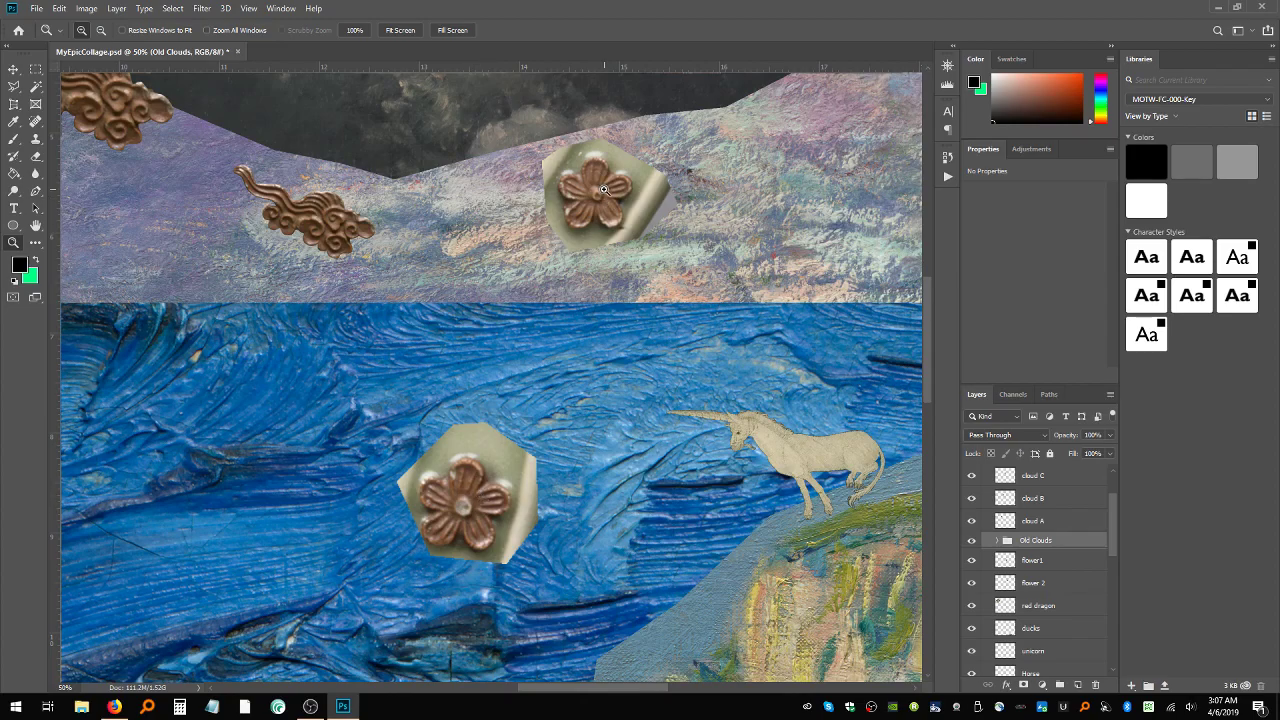
pyautogui.click(569, 173)
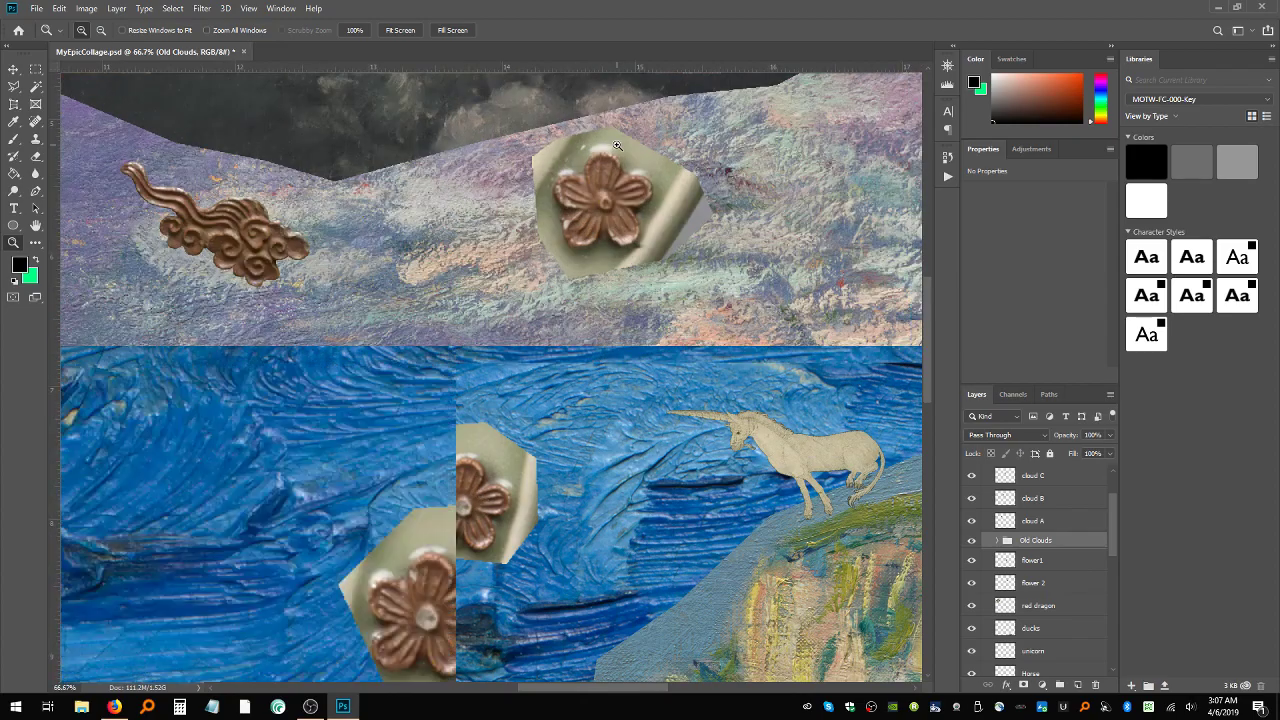
pyautogui.click(620, 158)
pyautogui.click(621, 157)
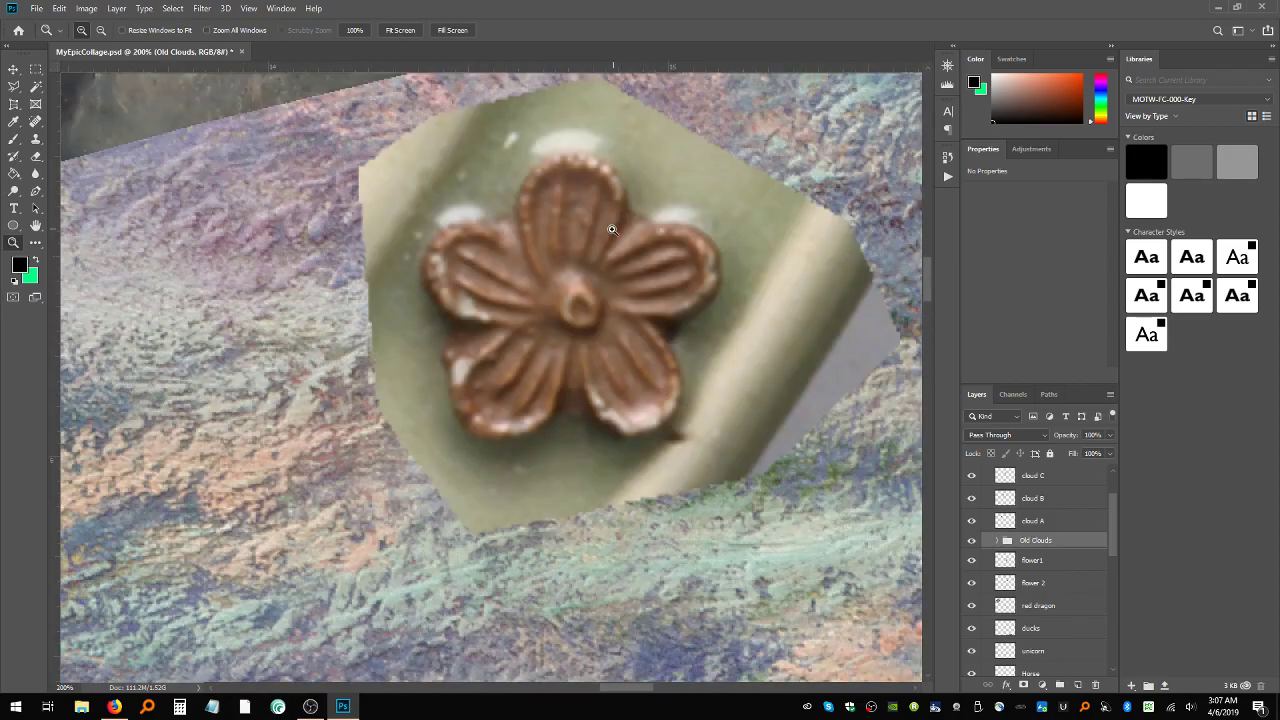
pyautogui.click(14, 69)
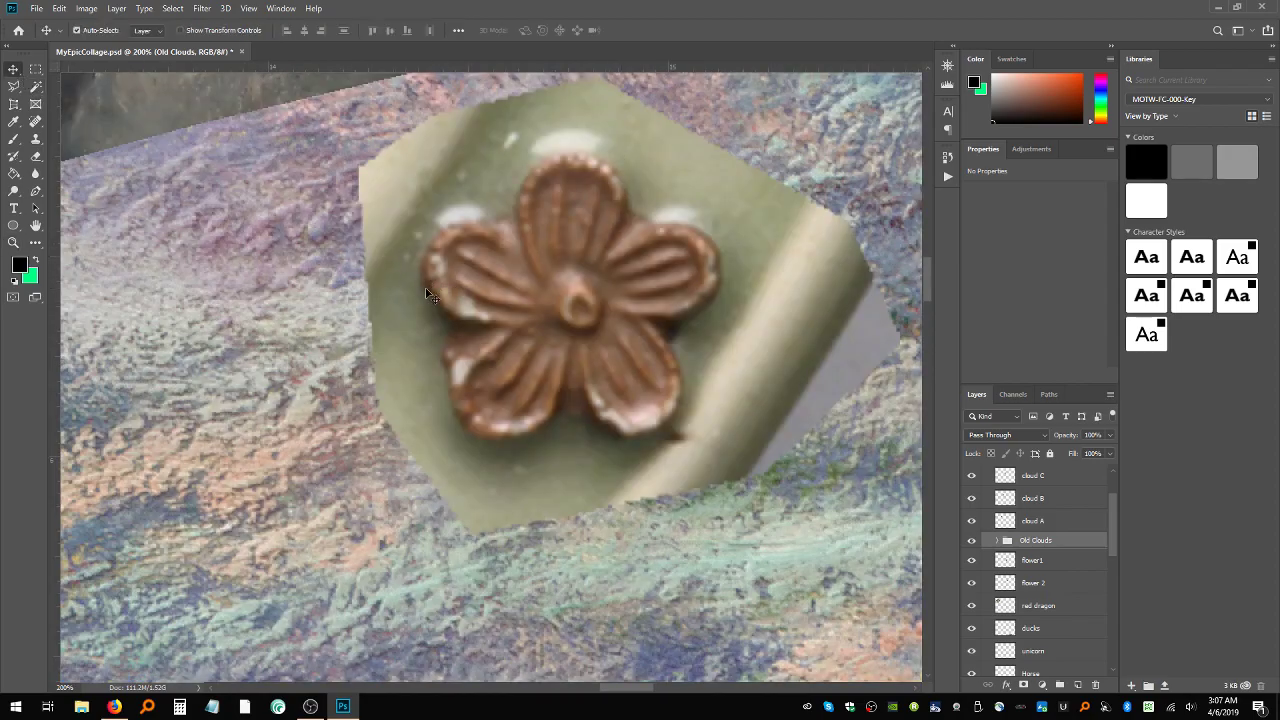
pyautogui.click(583, 358)
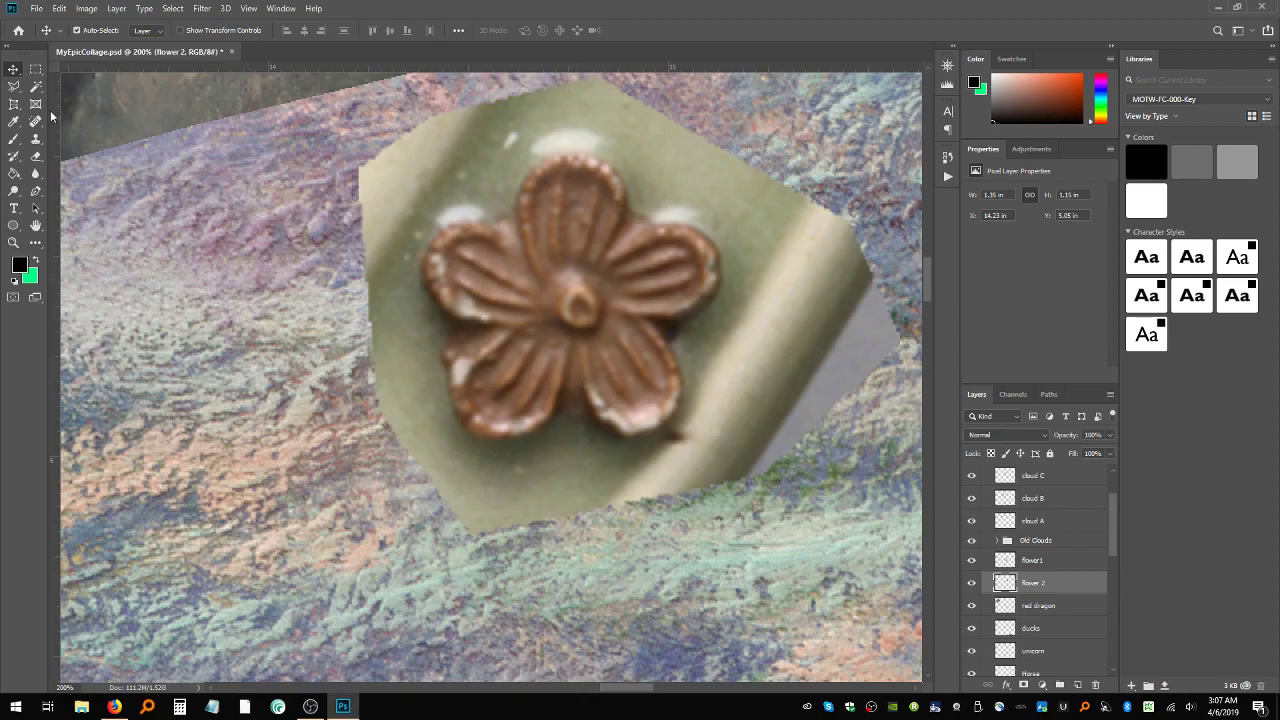
pyautogui.click(14, 86)
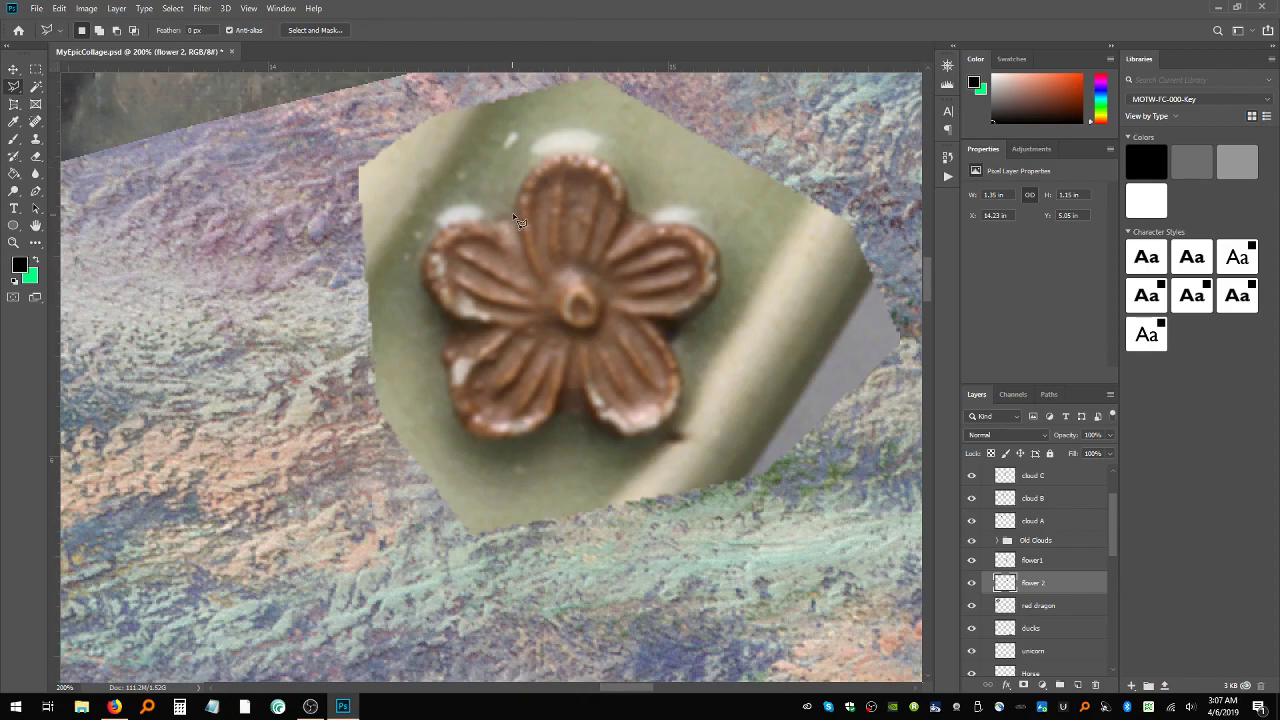
pyautogui.moveTo(514, 212)
pyautogui.mouseDown()
pyautogui.moveTo(561, 150)
pyautogui.moveTo(548, 155)
pyautogui.moveTo(611, 160)
pyautogui.moveTo(629, 198)
pyautogui.mouseUp()
pyautogui.moveTo(630, 222)
pyautogui.mouseDown()
pyautogui.moveTo(614, 250)
pyautogui.moveTo(685, 225)
pyautogui.moveTo(707, 234)
pyautogui.moveTo(721, 270)
pyautogui.mouseUp()
pyautogui.moveTo(657, 328); pyautogui.dragTo(684, 376)
pyautogui.moveTo(677, 428); pyautogui.dragTo(678, 429)
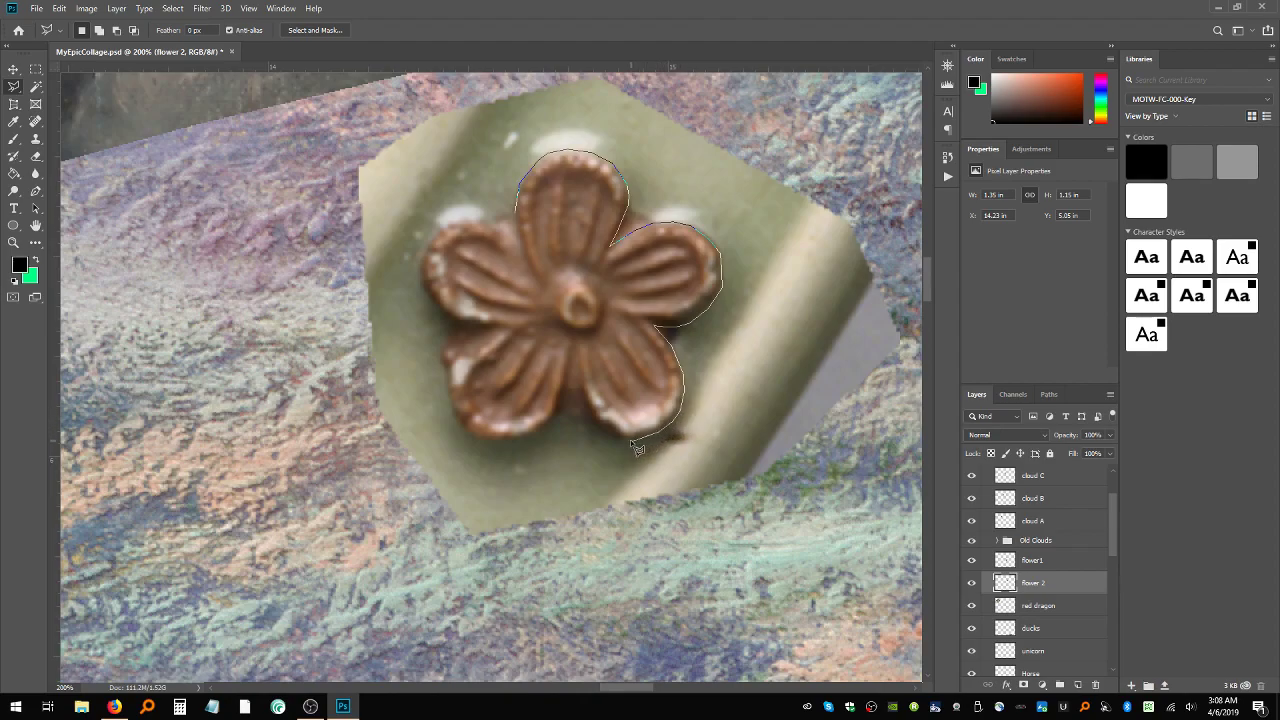
pyautogui.moveTo(631, 441)
pyautogui.mouseDown()
pyautogui.moveTo(596, 422)
pyautogui.moveTo(599, 432)
pyautogui.mouseUp()
pyautogui.moveTo(597, 427)
pyautogui.mouseDown()
pyautogui.moveTo(576, 366)
pyautogui.moveTo(578, 405)
pyautogui.moveTo(573, 377)
pyautogui.moveTo(564, 415)
pyautogui.moveTo(539, 434)
pyautogui.moveTo(505, 445)
pyautogui.mouseUp()
pyautogui.moveTo(475, 437)
pyautogui.mouseDown()
pyautogui.moveTo(457, 367)
pyautogui.moveTo(500, 328)
pyautogui.moveTo(452, 320)
pyautogui.moveTo(481, 338)
pyautogui.moveTo(487, 326)
pyautogui.moveTo(455, 326)
pyautogui.moveTo(423, 281)
pyautogui.moveTo(439, 234)
pyautogui.moveTo(462, 219)
pyautogui.moveTo(483, 224)
pyautogui.moveTo(449, 231)
pyautogui.moveTo(481, 226)
pyautogui.moveTo(526, 249)
pyautogui.moveTo(519, 195)
pyautogui.mouseUp()
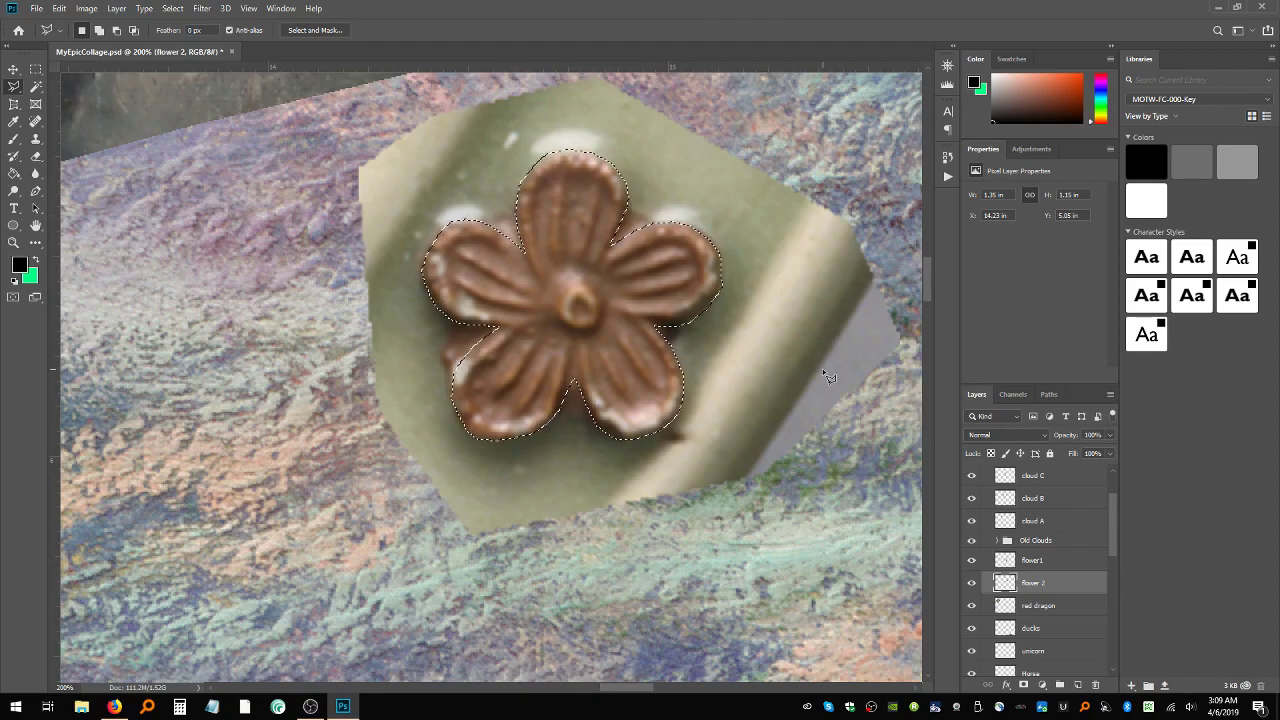
# - Invert the selection, delete the green paper surrounding the flower, and deselect
pyautogui.click(173, 8)
pyautogui.click(203, 64)
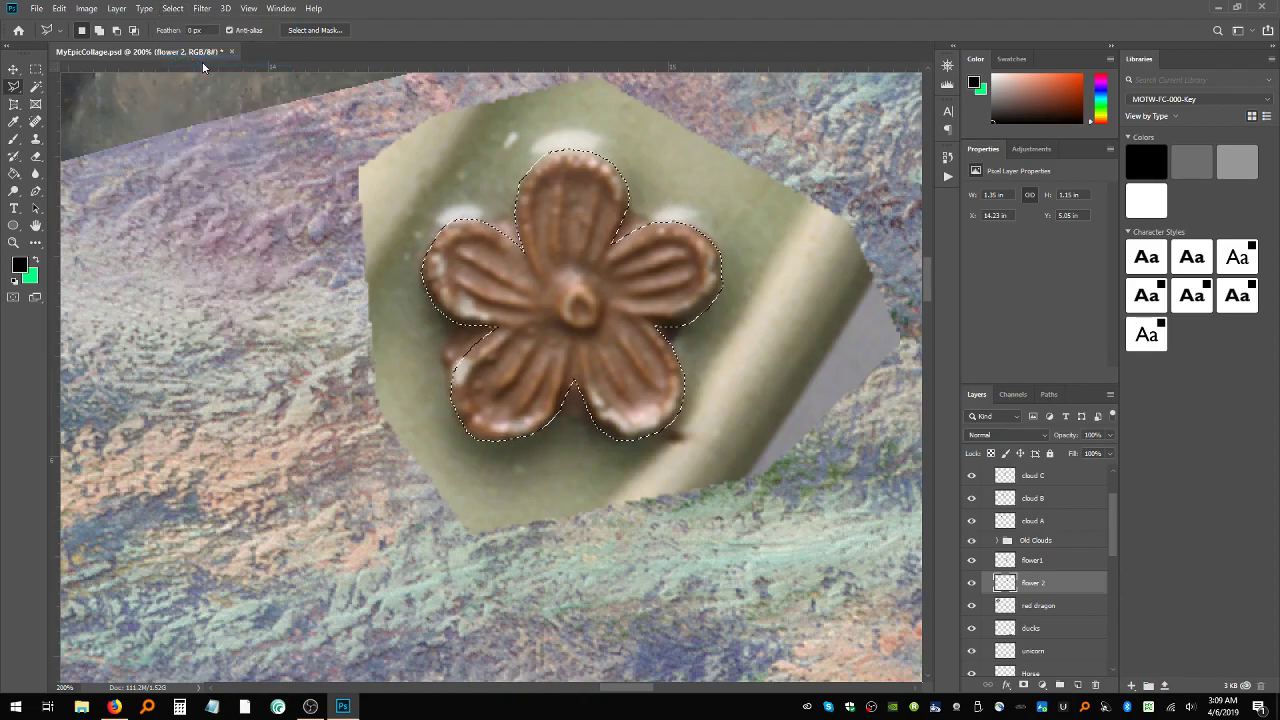
pyautogui.press('Delete')
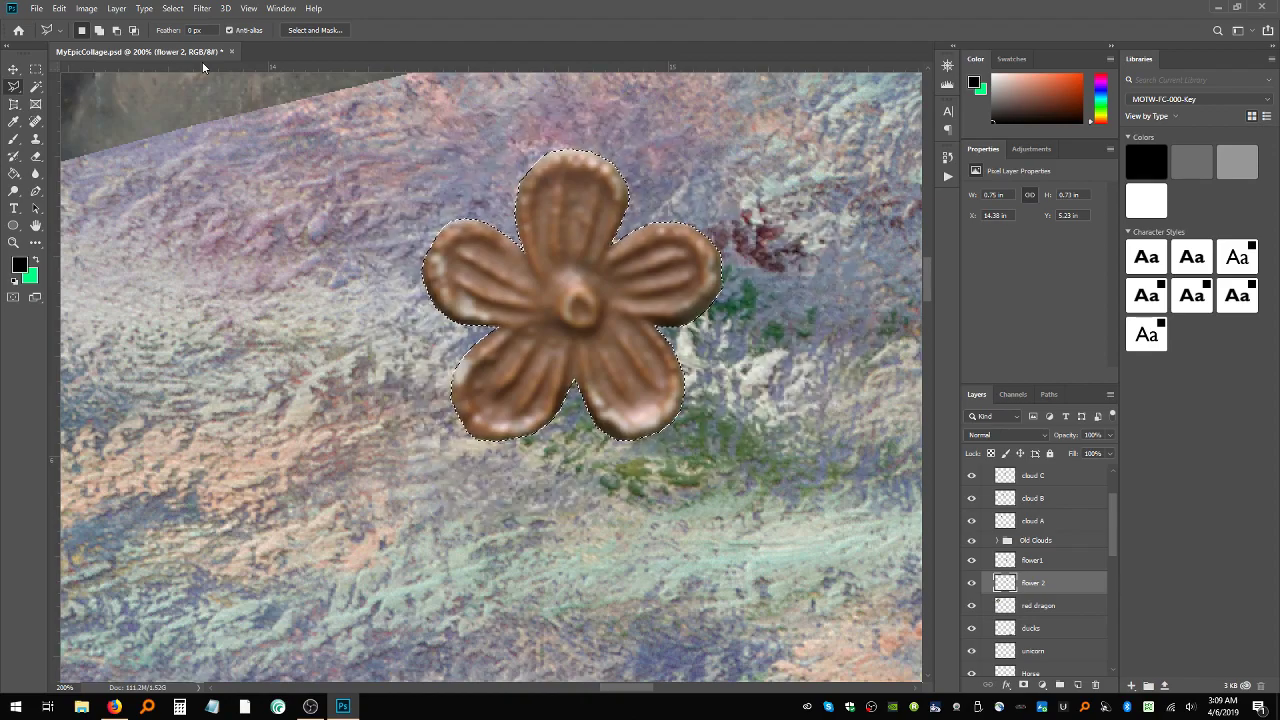
pyautogui.hotkey('ctrl', 'f')
pyautogui.press('Escape')
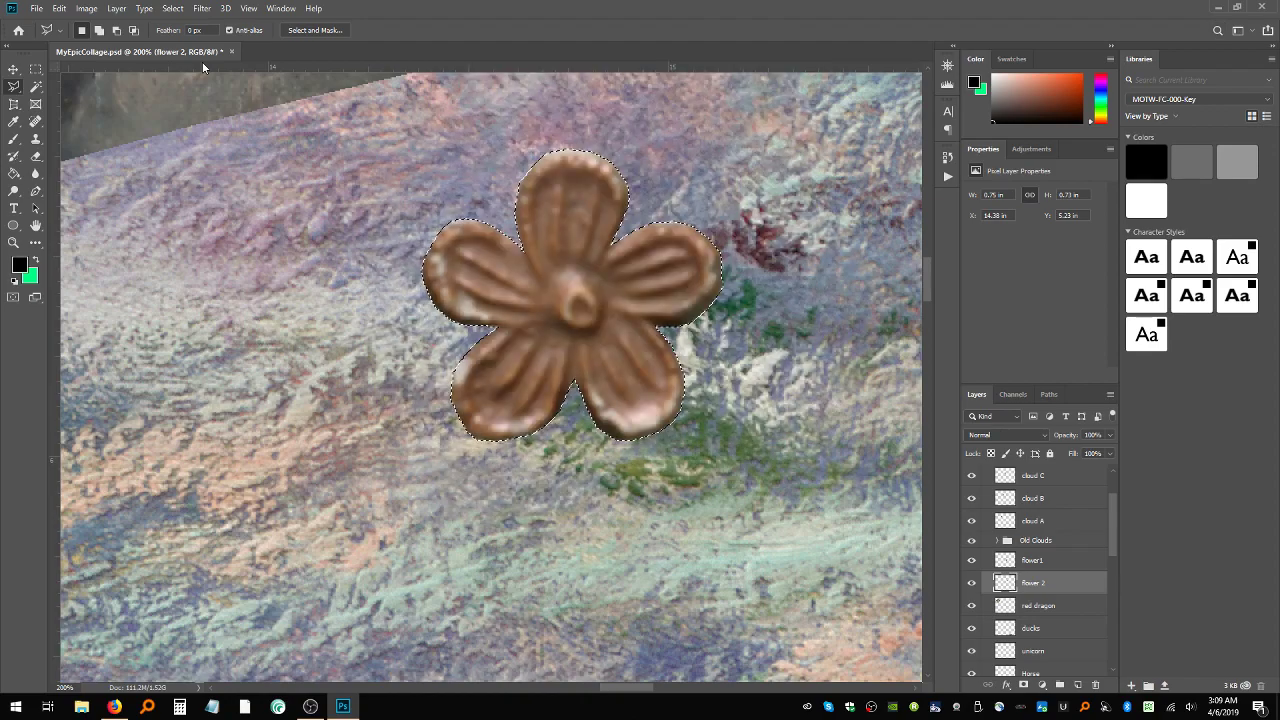
pyautogui.hotkey('ctrl', 'd')
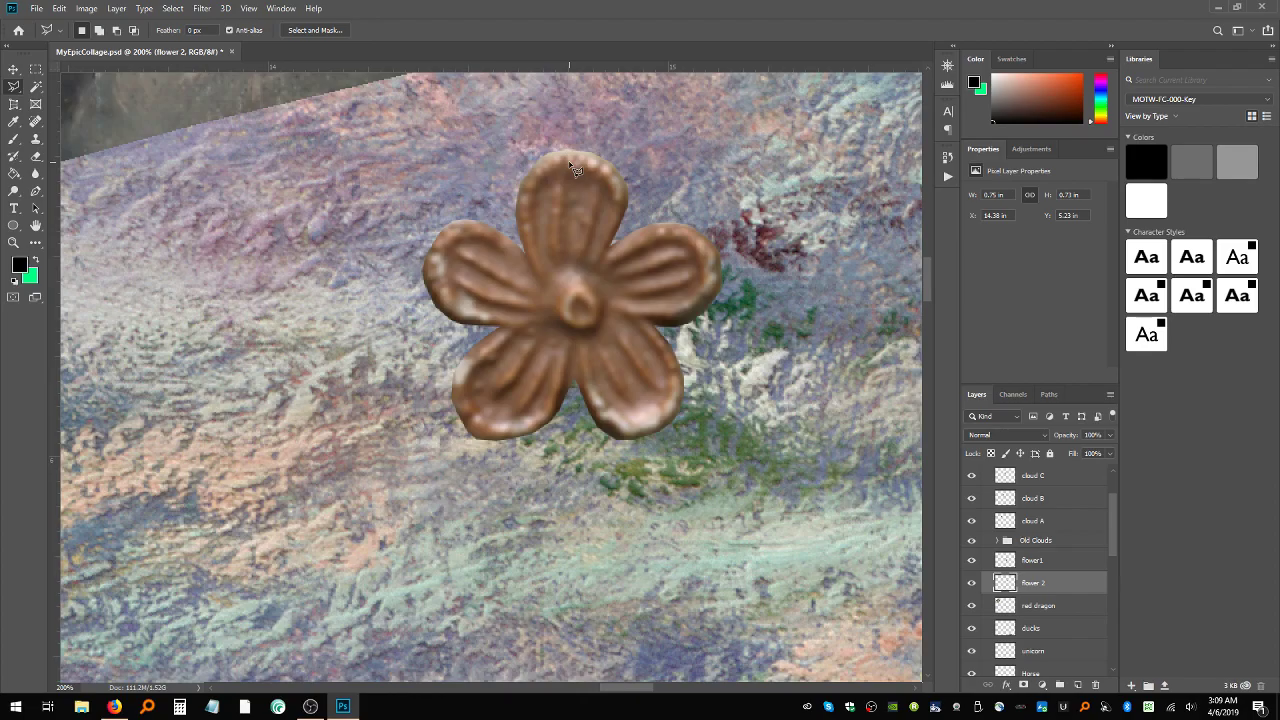
# - Hide the flower1 layer, the uncut flower over the blue water
pyautogui.hotkey('ctrl', '-')
pyautogui.hotkey('ctrl', '-')
pyautogui.hotkey('ctrl', '-')
pyautogui.hotkey('ctrl', '-')
pyautogui.hotkey('ctrl', '-')
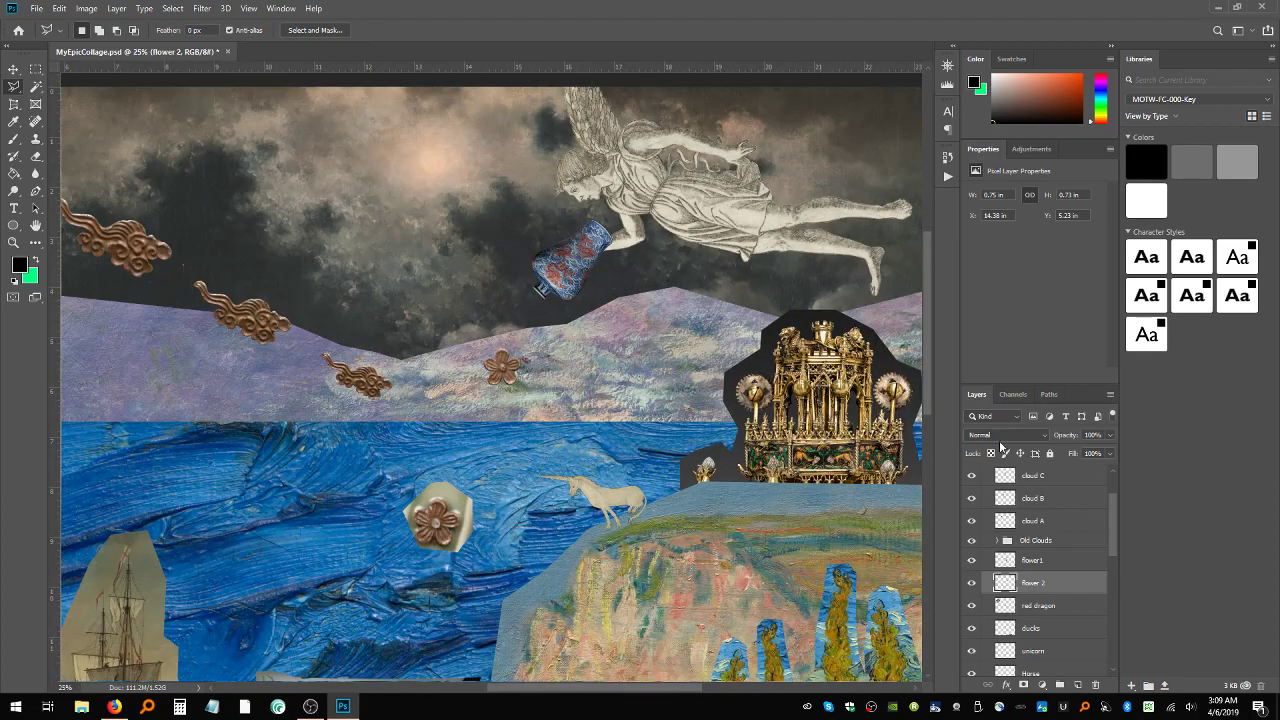
pyautogui.click(971, 561)
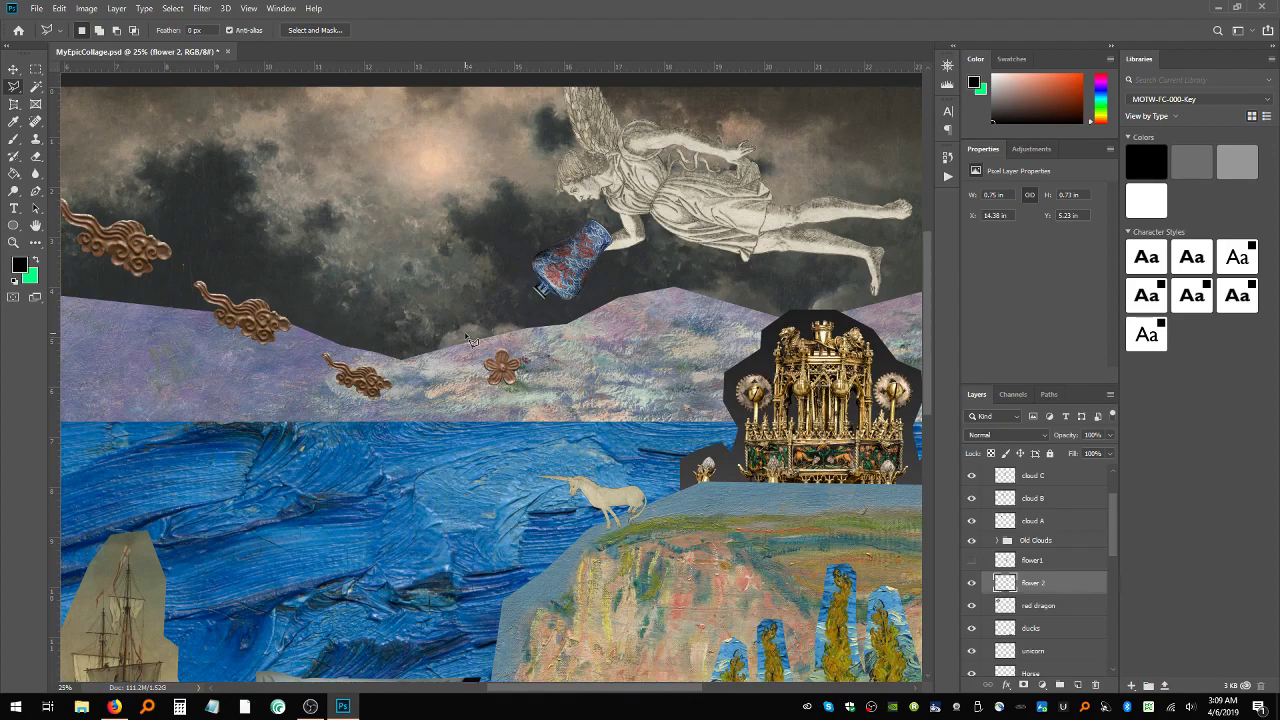
# - Raise the cut-out flower to just below the vase and shrink it to about 0.58 by 0.6 in
pyautogui.click(13, 242)
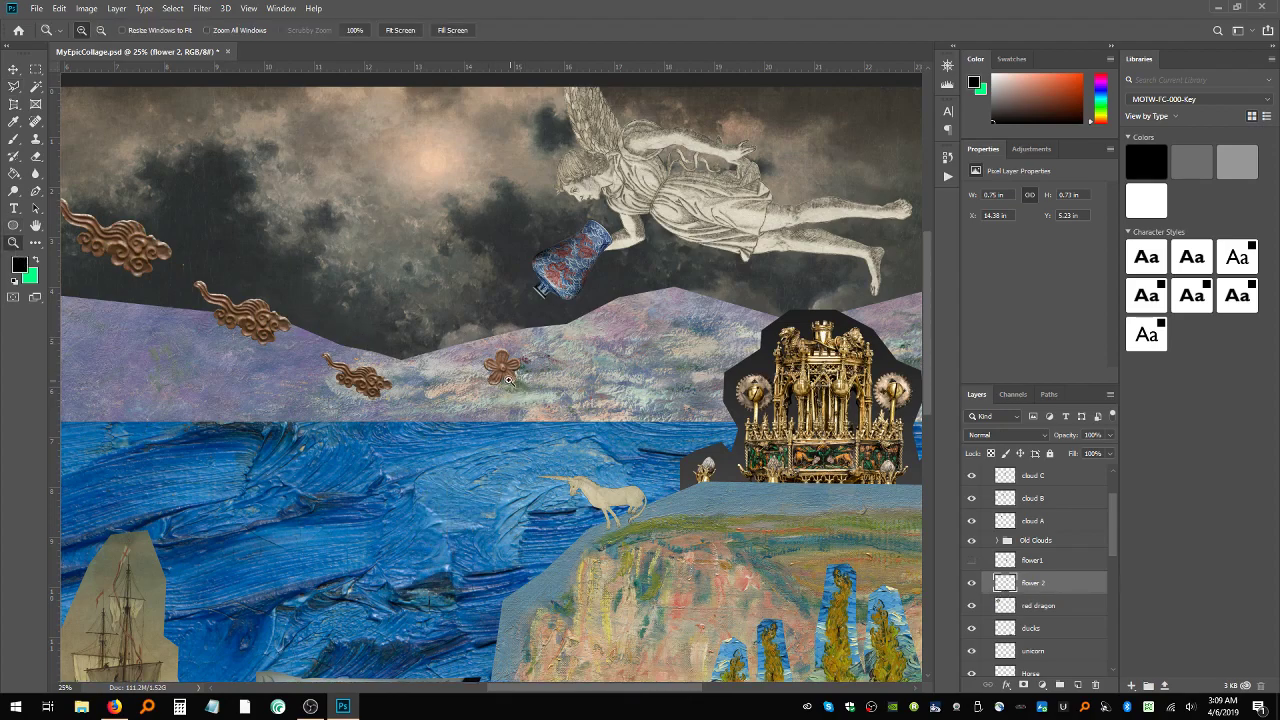
pyautogui.click(13, 69)
pyautogui.moveTo(507, 374); pyautogui.dragTo(528, 333)
pyautogui.hotkey('ctrl', 't')
pyautogui.press('Return')
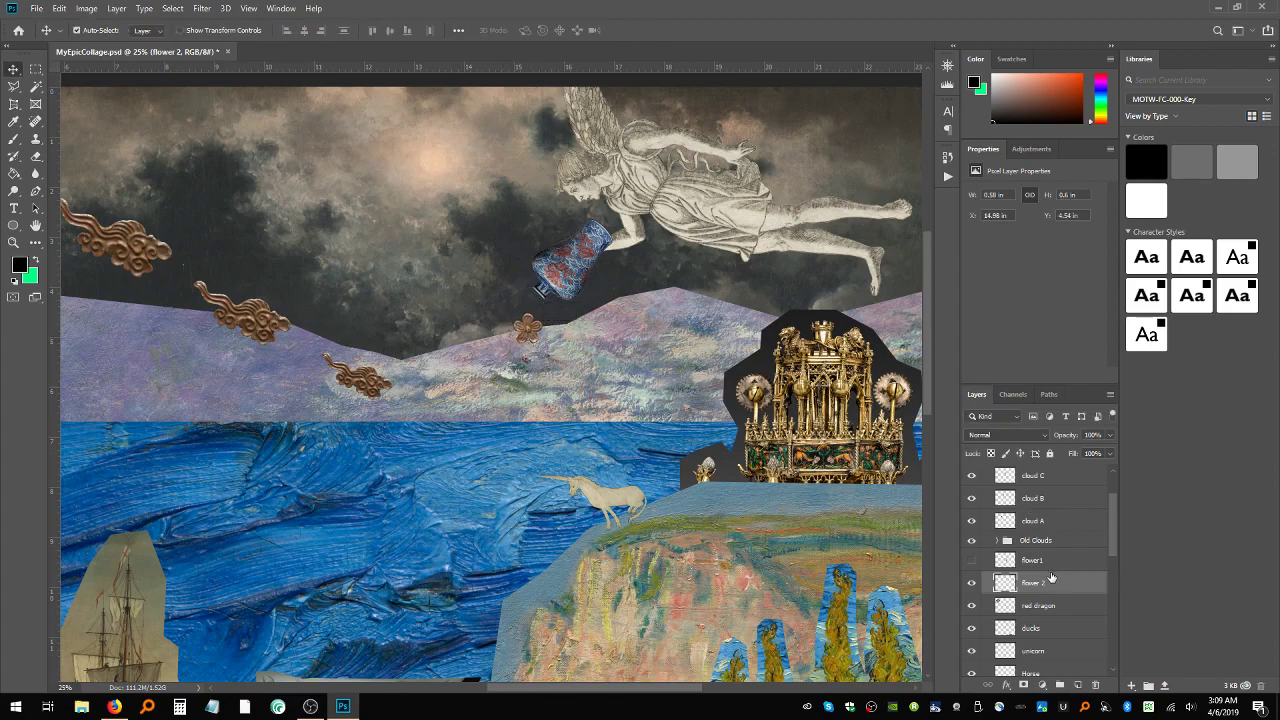
# - Duplicate the small flower three times, placing each copy farther down in a diagonal trail from the vase toward the water
pyautogui.rightClick(1052, 585)
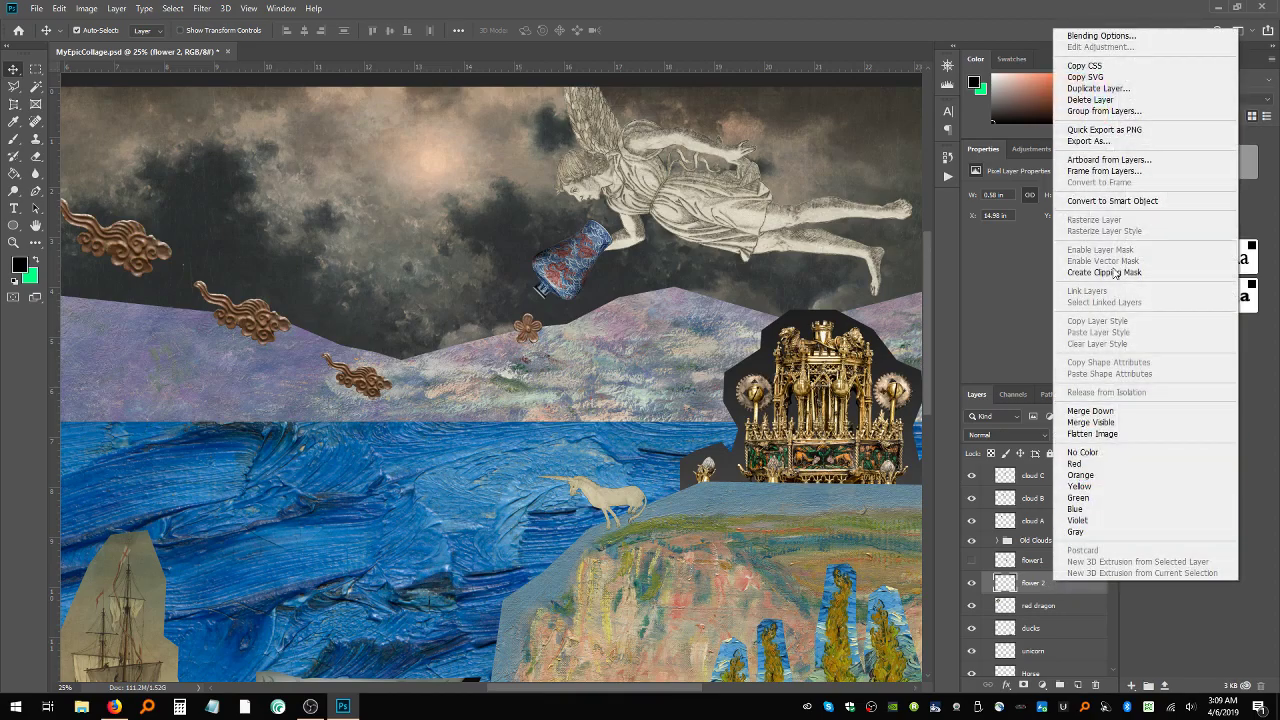
pyautogui.click(1095, 91)
pyautogui.press('Return')
pyautogui.moveTo(530, 333); pyautogui.dragTo(511, 374)
pyautogui.rightClick(1093, 587)
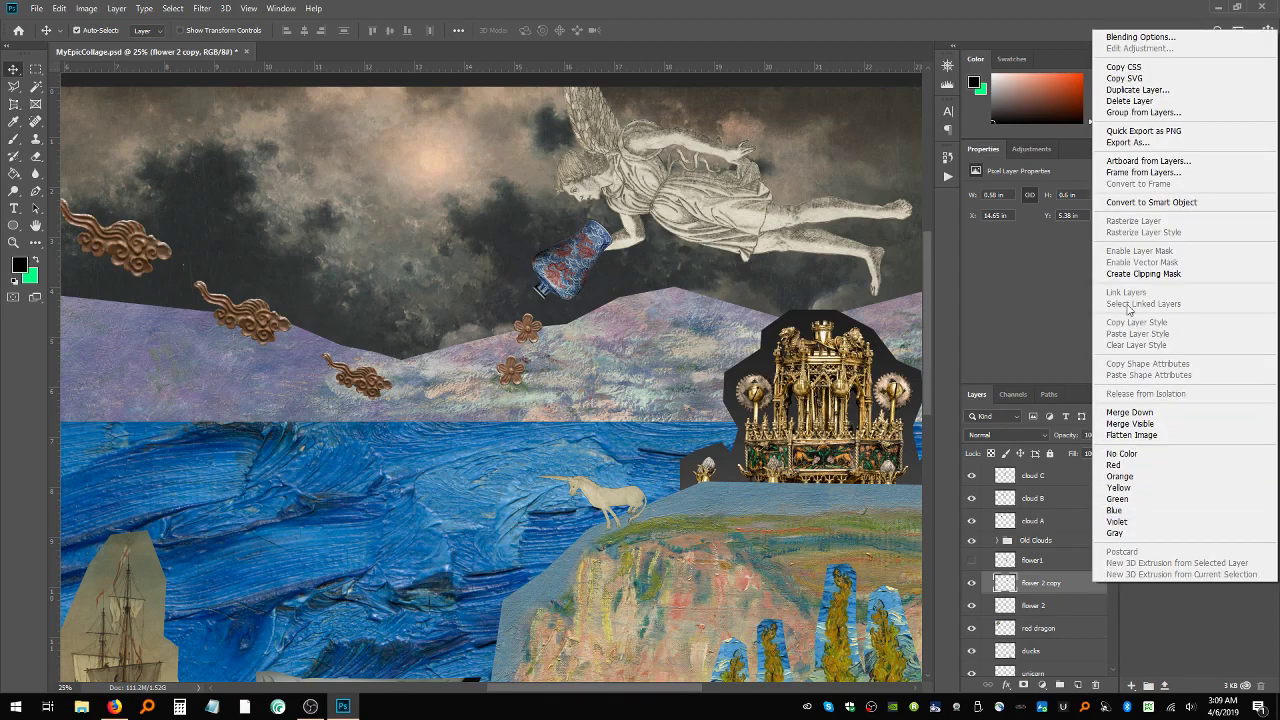
pyautogui.click(1124, 91)
pyautogui.press('Return')
pyautogui.moveTo(511, 375); pyautogui.dragTo(489, 423)
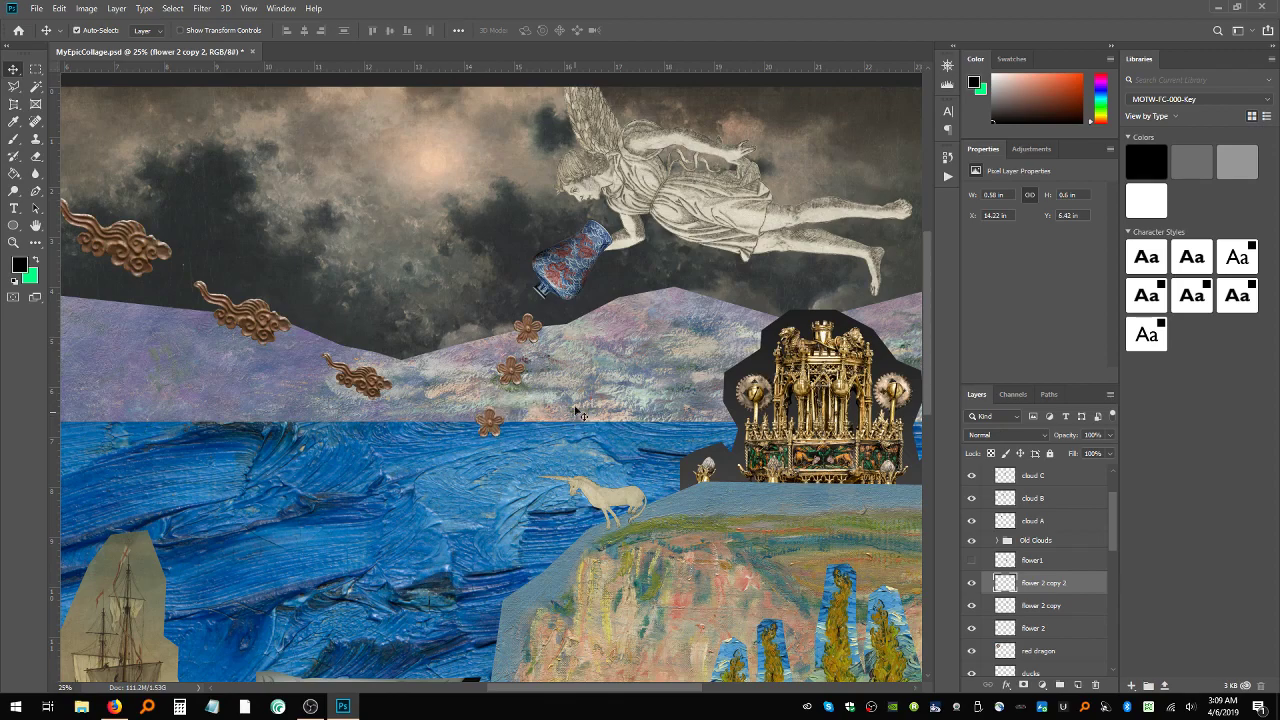
pyautogui.rightClick(1069, 584)
pyautogui.click(1114, 87)
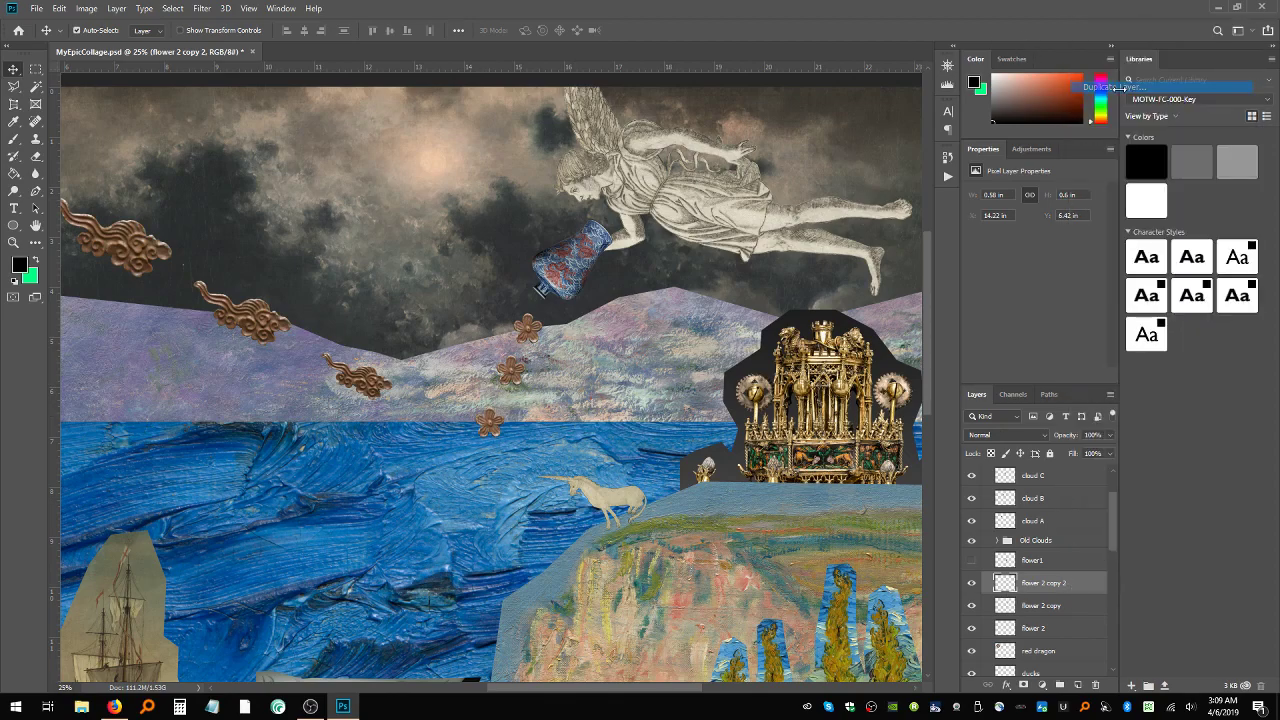
pyautogui.press('Return')
pyautogui.moveTo(492, 428); pyautogui.dragTo(469, 491)
# - Nudge the upper three flowers to even out the spacing of the diagonal trail
pyautogui.click(491, 424)
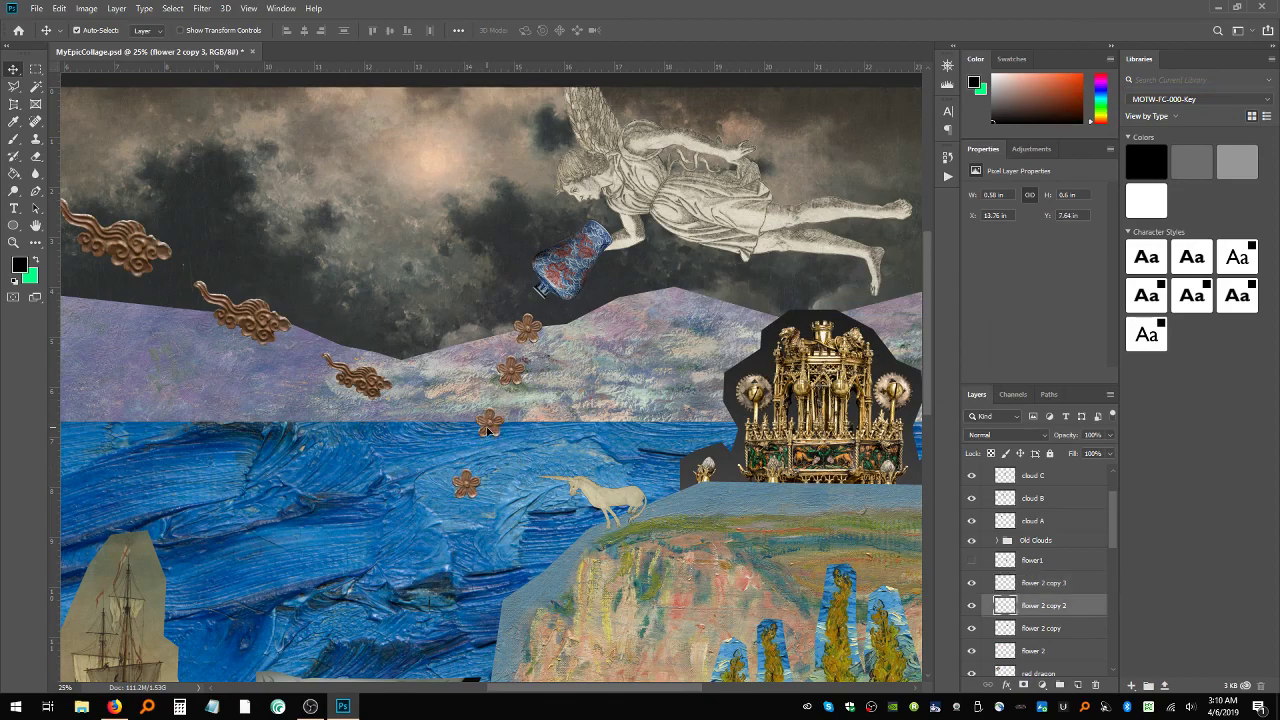
pyautogui.click(512, 373)
pyautogui.click(529, 340)
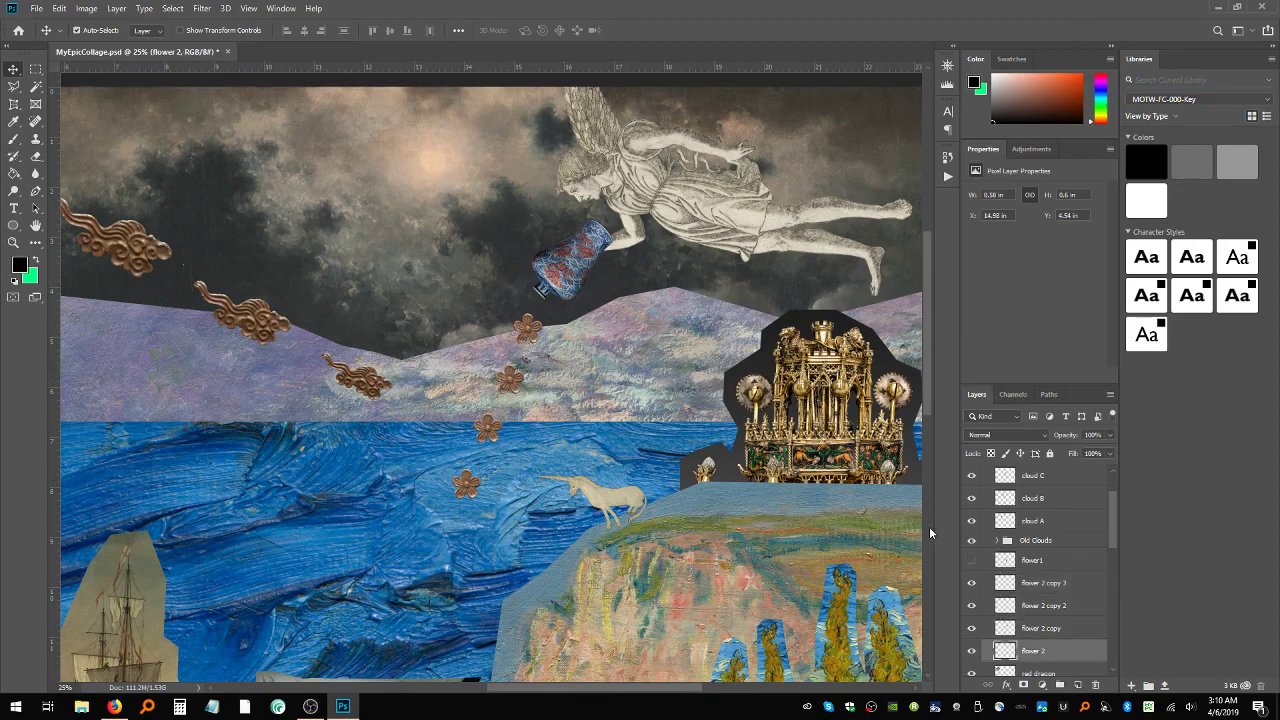
pyautogui.scroll(-5, 345, 327)
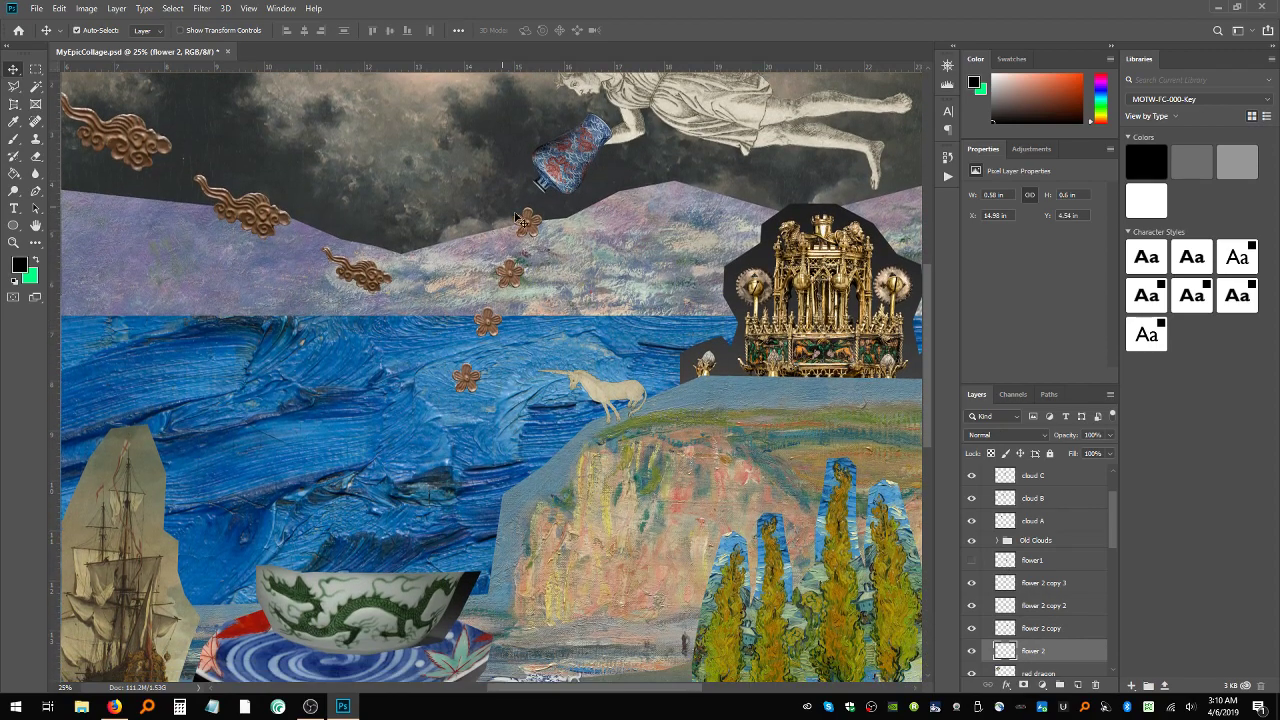
pyautogui.moveTo(535, 222); pyautogui.dragTo(529, 222)
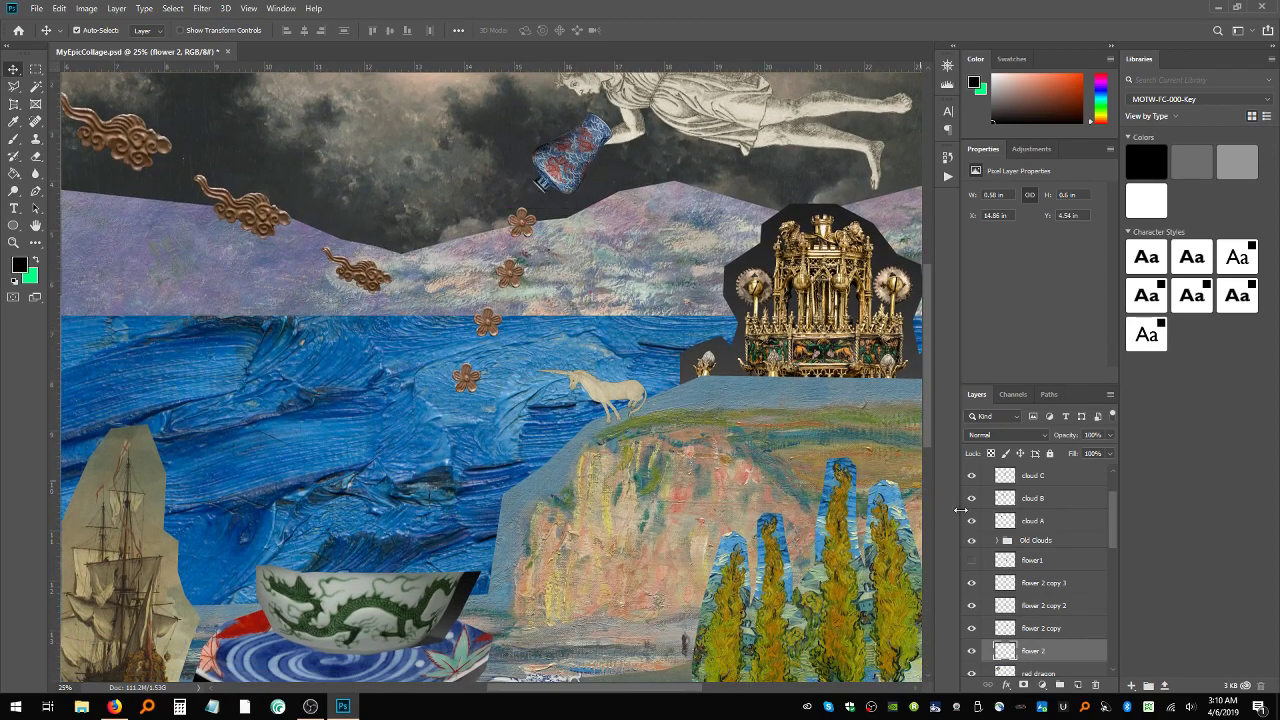
# - Scale the four flowers together to about 74% and move them up beneath the vase's mouth
pyautogui.keyDown('shift'); pyautogui.click(1041, 583); pyautogui.keyUp('shift')
pyautogui.hotkey('ctrl', 't')
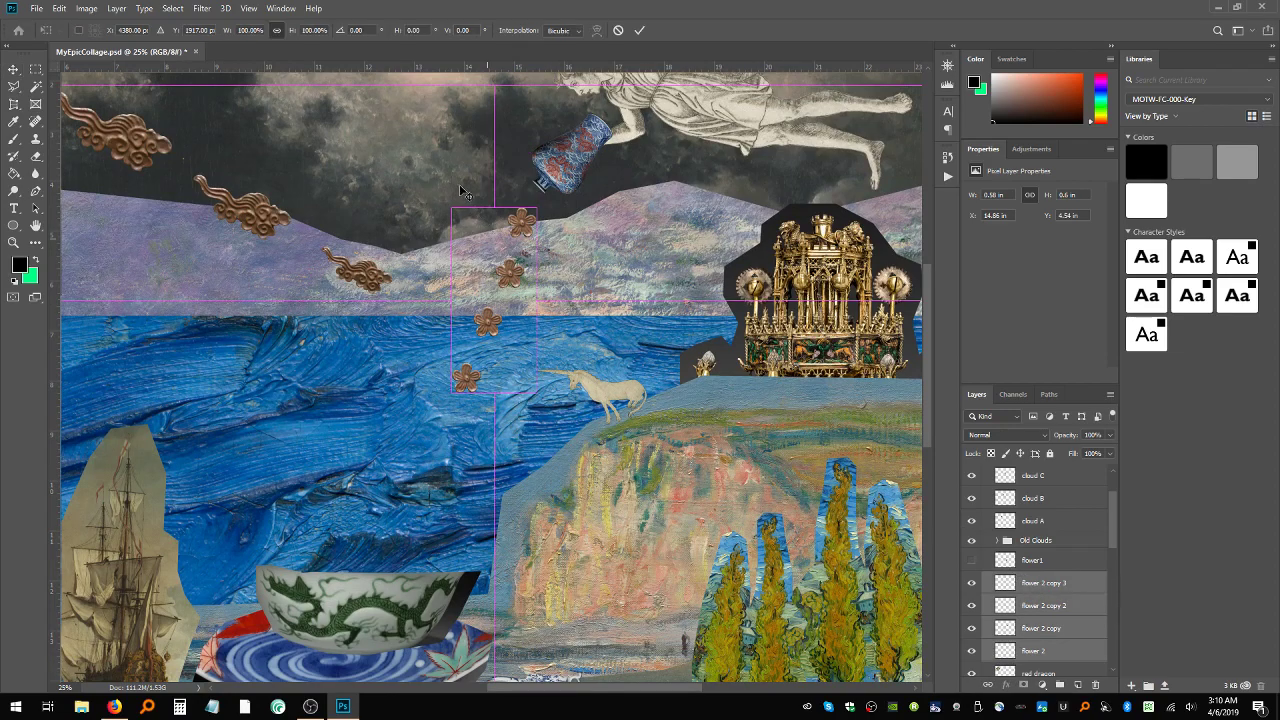
pyautogui.moveTo(452, 205); pyautogui.dragTo(473, 255)
pyautogui.moveTo(534, 287); pyautogui.dragTo(524, 217)
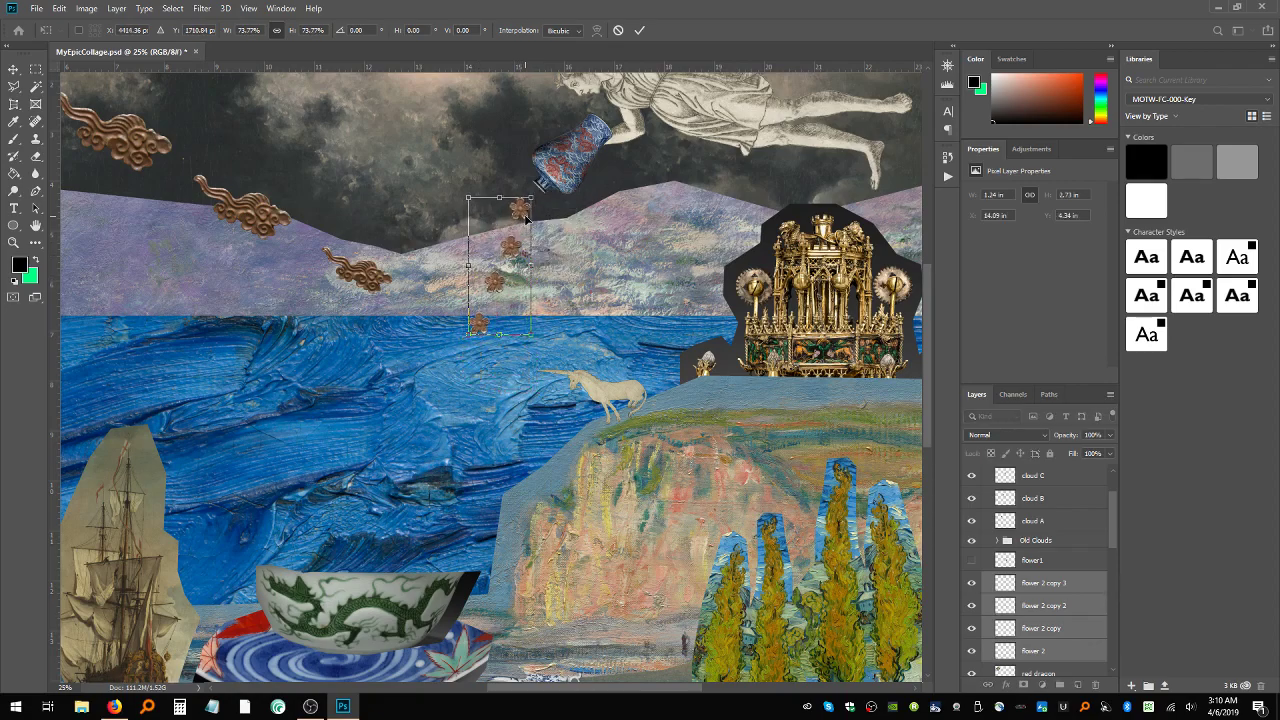
pyautogui.press('Return')
pyautogui.moveTo(480, 319)
pyautogui.mouseDown()
pyautogui.moveTo(440, 452)
pyautogui.moveTo(482, 322)
pyautogui.moveTo(489, 337)
pyautogui.mouseUp()
pyautogui.click(400, 228)
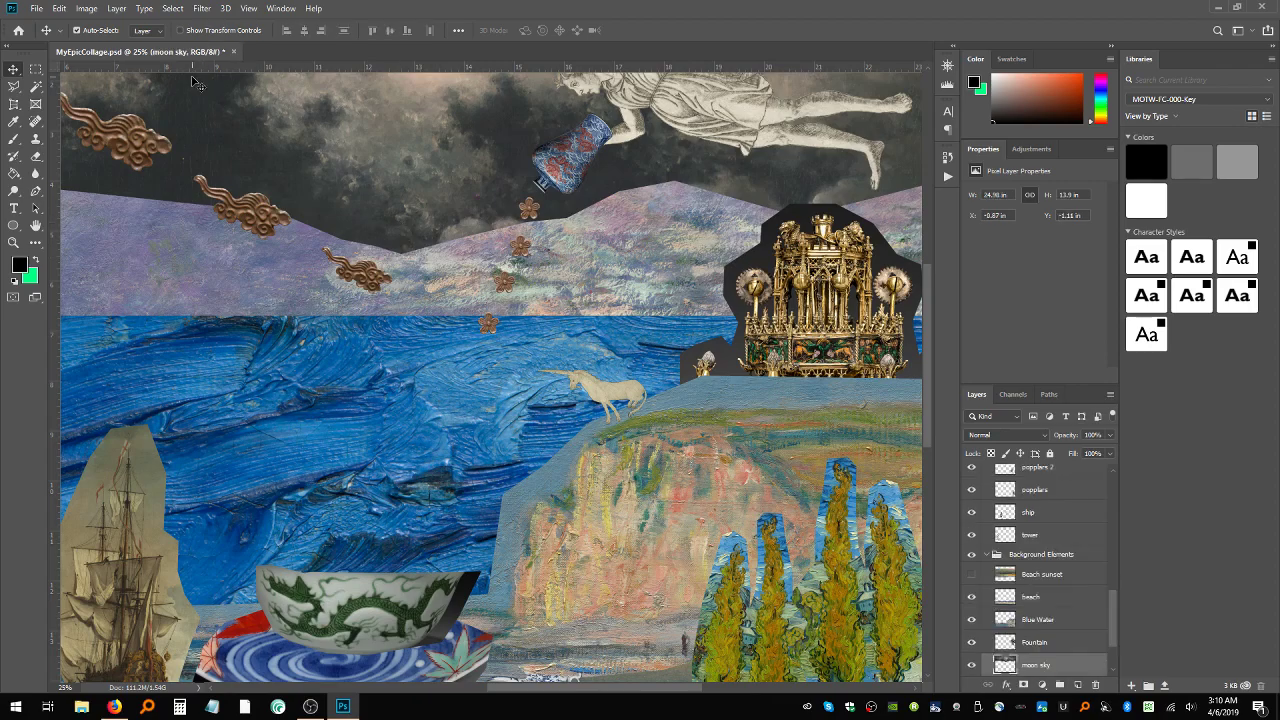
# - Spread the four flowers into a longer trail running from below the vase down toward the dragon bowl
pyautogui.moveTo(487, 324); pyautogui.dragTo(453, 411)
pyautogui.moveTo(513, 292); pyautogui.dragTo(484, 361)
pyautogui.moveTo(488, 272)
pyautogui.mouseDown()
pyautogui.moveTo(505, 293)
pyautogui.moveTo(515, 268)
pyautogui.moveTo(490, 295)
pyautogui.mouseUp()
pyautogui.hotkey('ctrl', 'z')
pyautogui.click(522, 249)
pyautogui.moveTo(530, 212); pyautogui.dragTo(516, 233)
pyautogui.moveTo(496, 306); pyautogui.dragTo(455, 460)
pyautogui.moveTo(470, 373); pyautogui.dragTo(458, 381)
pyautogui.moveTo(453, 458); pyautogui.dragTo(450, 460)
pyautogui.moveTo(488, 312); pyautogui.dragTo(481, 325)
pyautogui.click(514, 232)
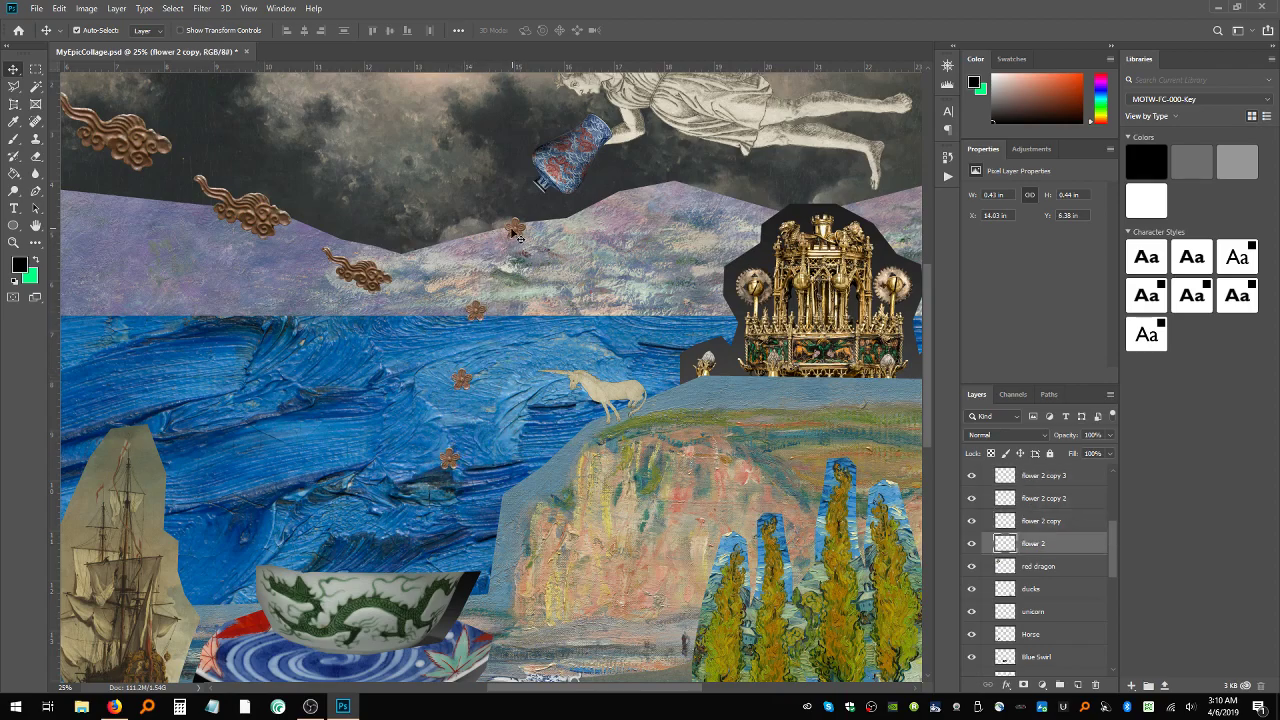
# - Nudge the middle and smallest clouds and shift the upper three flowers slightly to refine both trails
pyautogui.moveTo(481, 322); pyautogui.dragTo(474, 305)
pyautogui.moveTo(358, 274); pyautogui.dragTo(358, 287)
pyautogui.moveTo(240, 205); pyautogui.dragTo(235, 213)
pyautogui.moveTo(486, 306); pyautogui.dragTo(491, 299)
pyautogui.moveTo(516, 232); pyautogui.dragTo(511, 233)
pyautogui.moveTo(487, 305); pyautogui.dragTo(484, 302)
pyautogui.moveTo(459, 384); pyautogui.dragTo(448, 389)
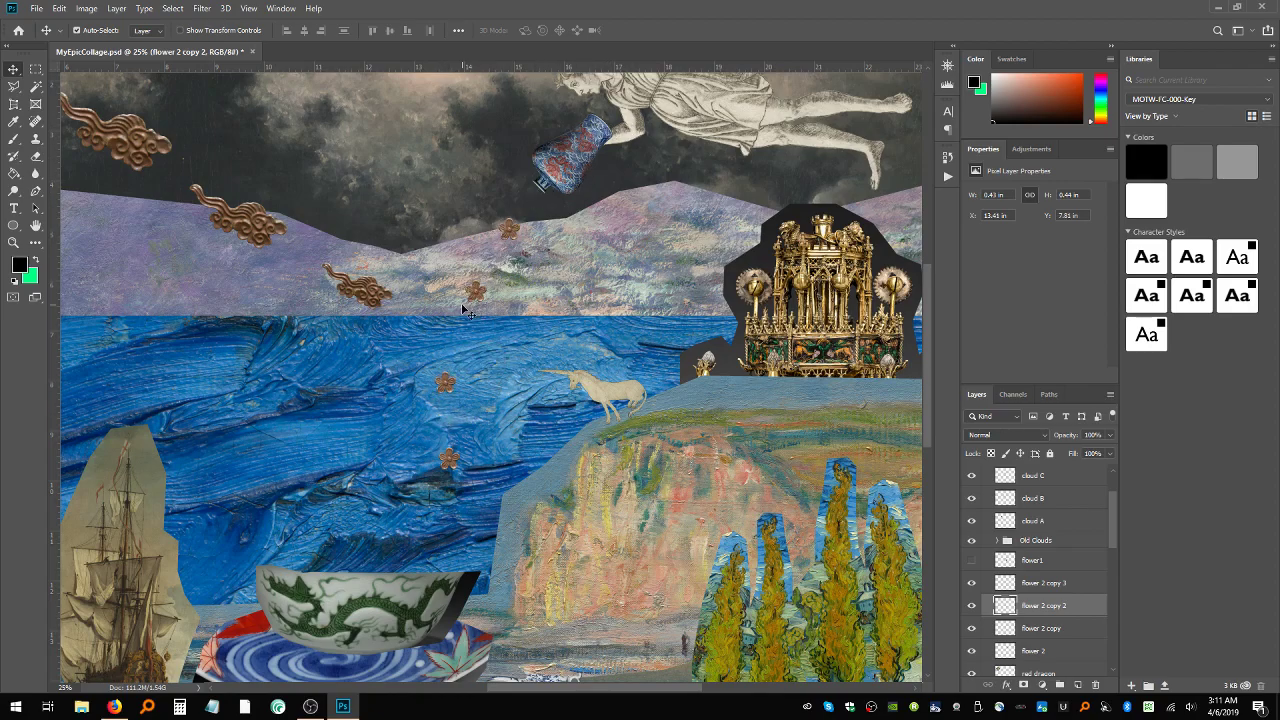
# - Shift the lower three flowers down and to the left so the trail curves toward the dragon bowl
pyautogui.moveTo(479, 288); pyautogui.dragTo(470, 296)
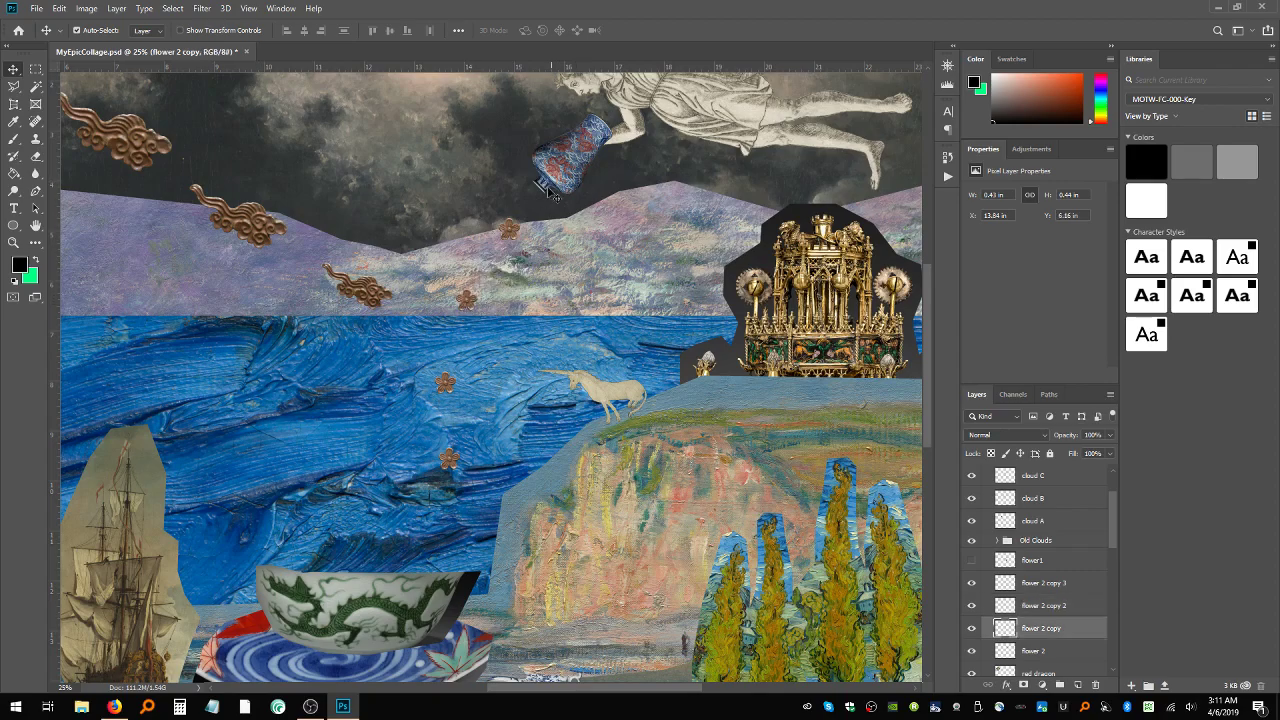
pyautogui.click(449, 391)
pyautogui.moveTo(449, 391); pyautogui.dragTo(445, 399)
pyautogui.click(441, 477)
pyautogui.moveTo(439, 476); pyautogui.dragTo(425, 489)
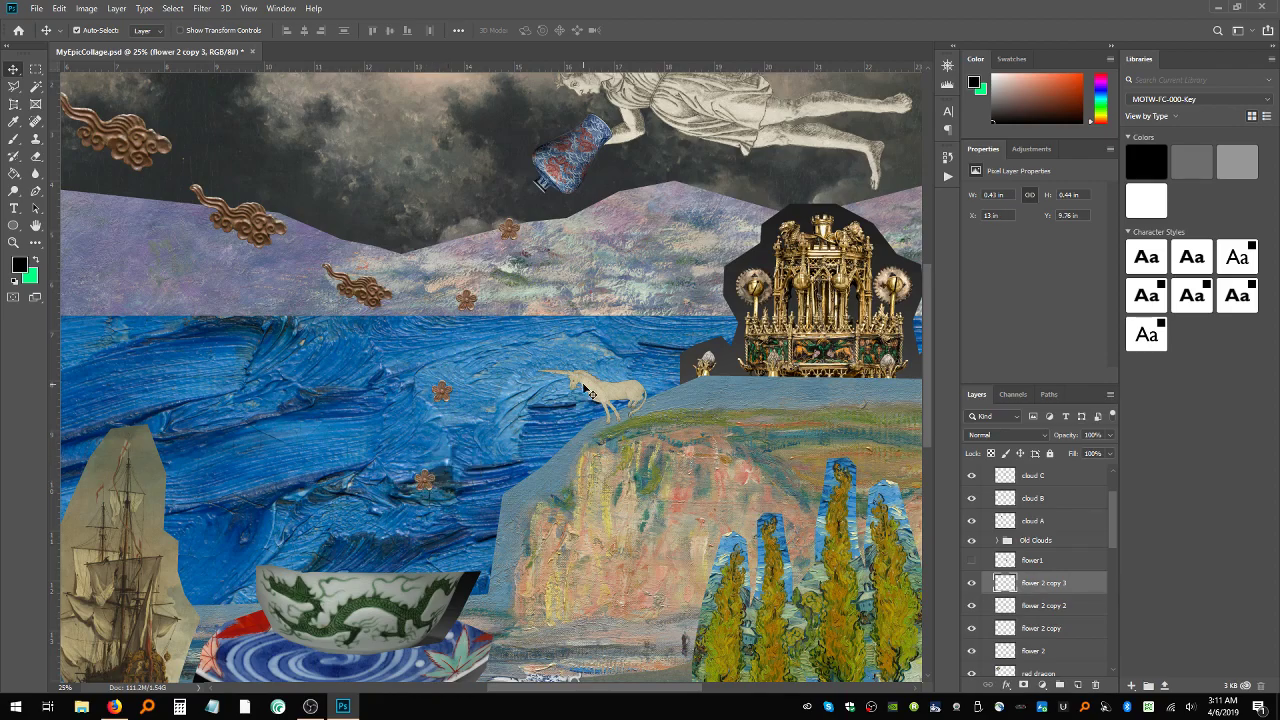
# - Fit the whole collage on screen and save the document
pyautogui.scroll(-1, 1074, 535)
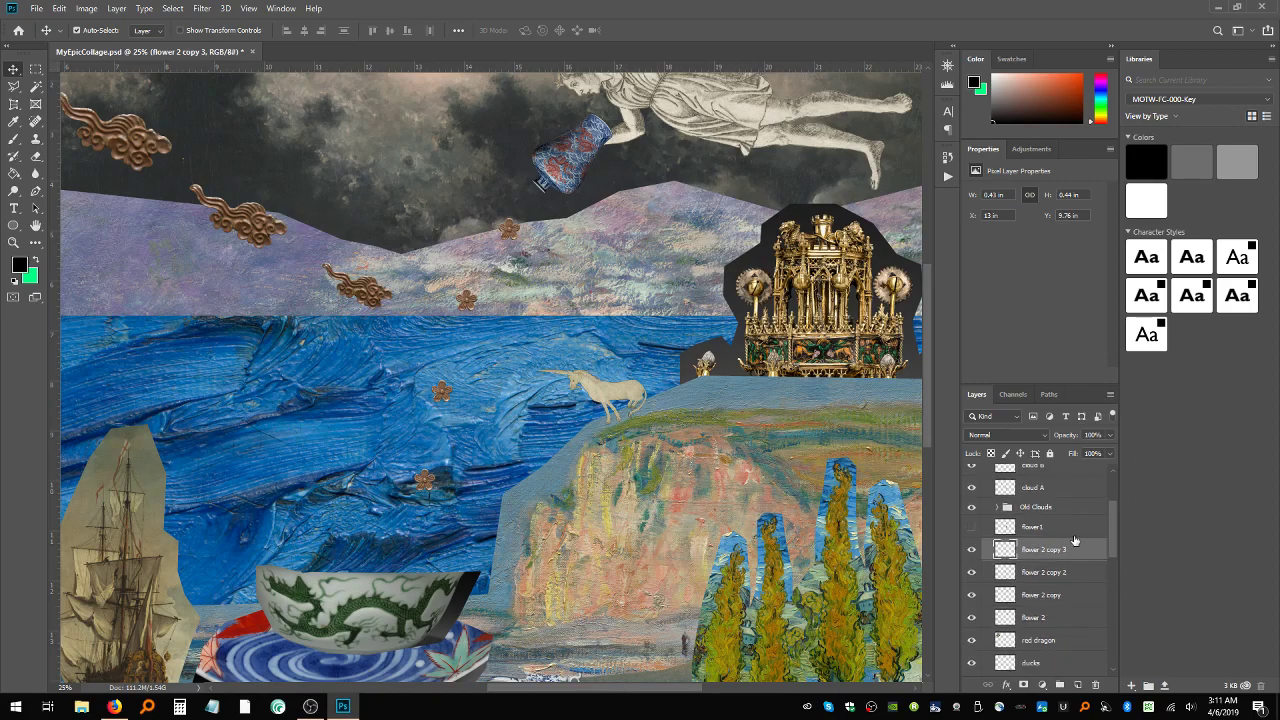
pyautogui.hotkey('ctrl', '-')
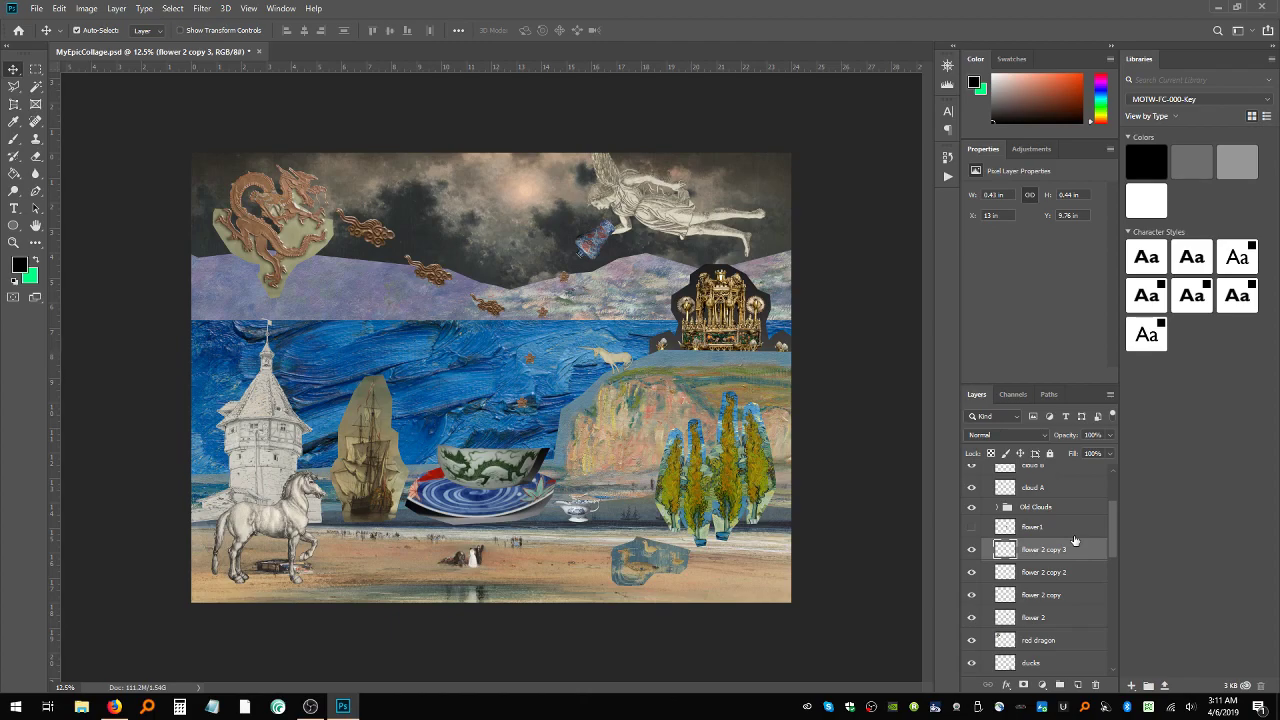
pyautogui.click(14, 243)
pyautogui.click(400, 30)
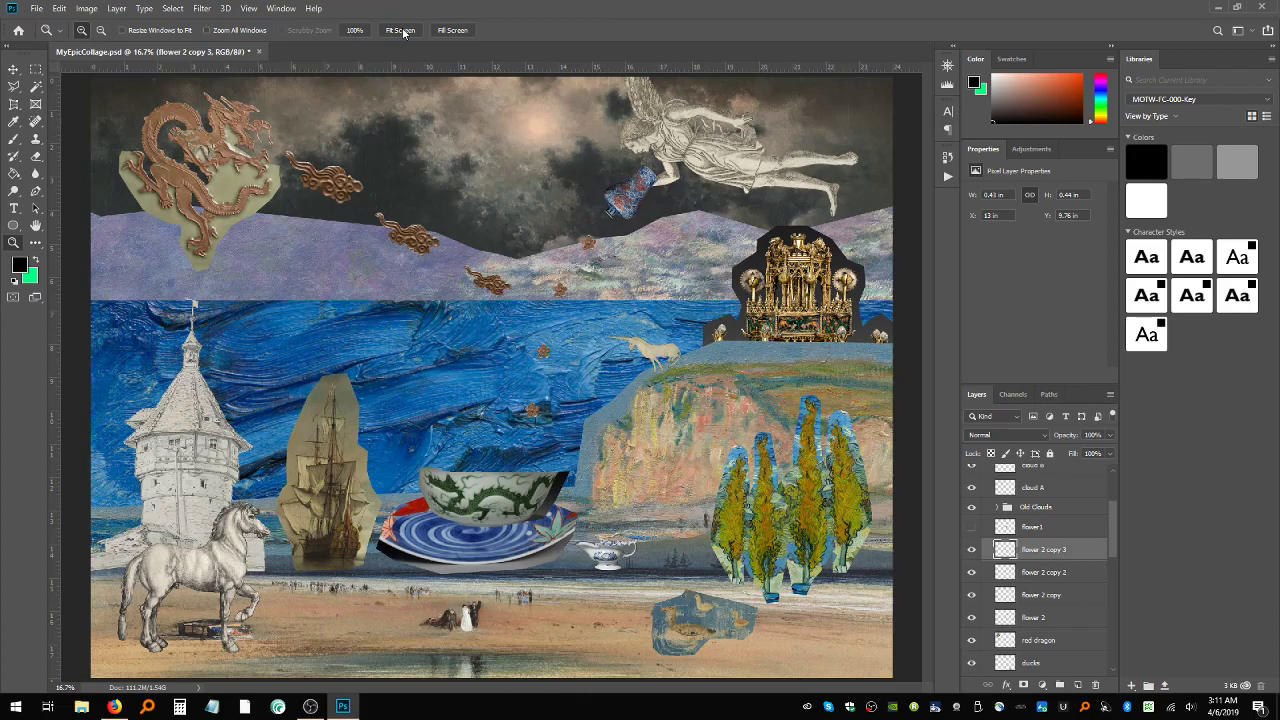
pyautogui.hotkey('ctrl', 's')
# - Move the horse cutout right along the beach, away from the tower, to about X 2.57 in, Y 12.77 in
pyautogui.click(13, 69)
pyautogui.moveTo(220, 566); pyautogui.dragTo(287, 594)
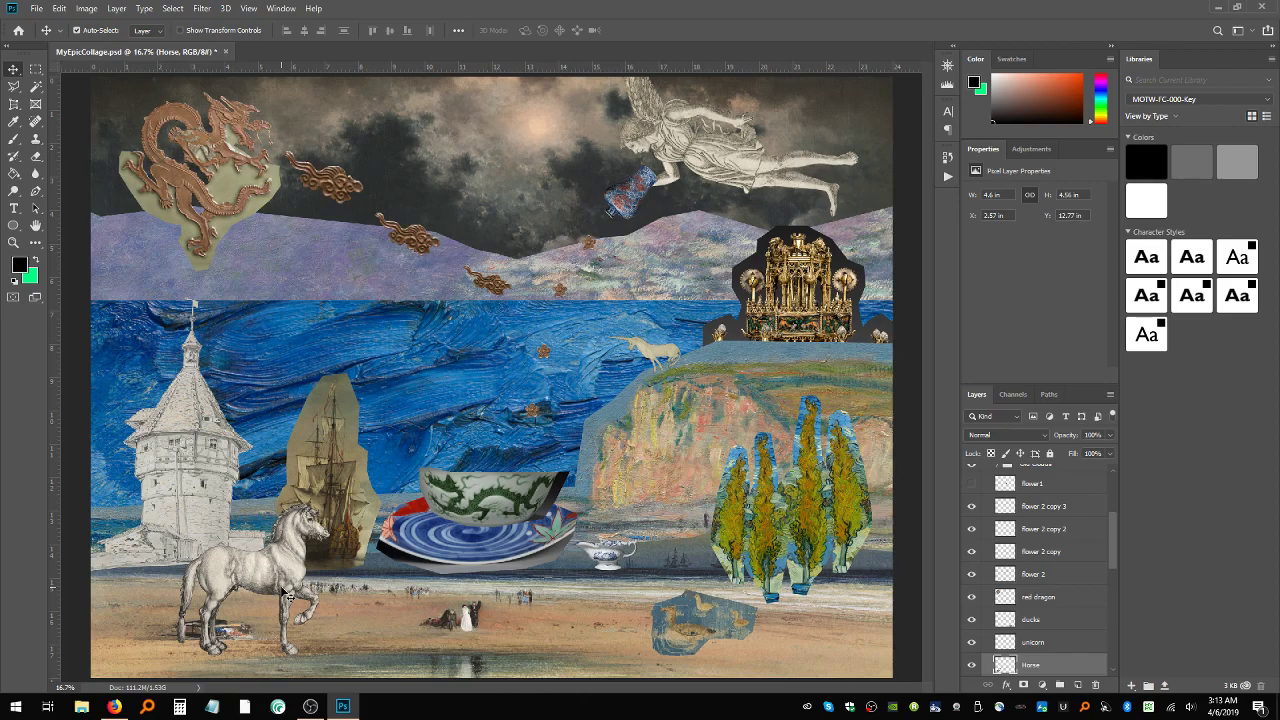